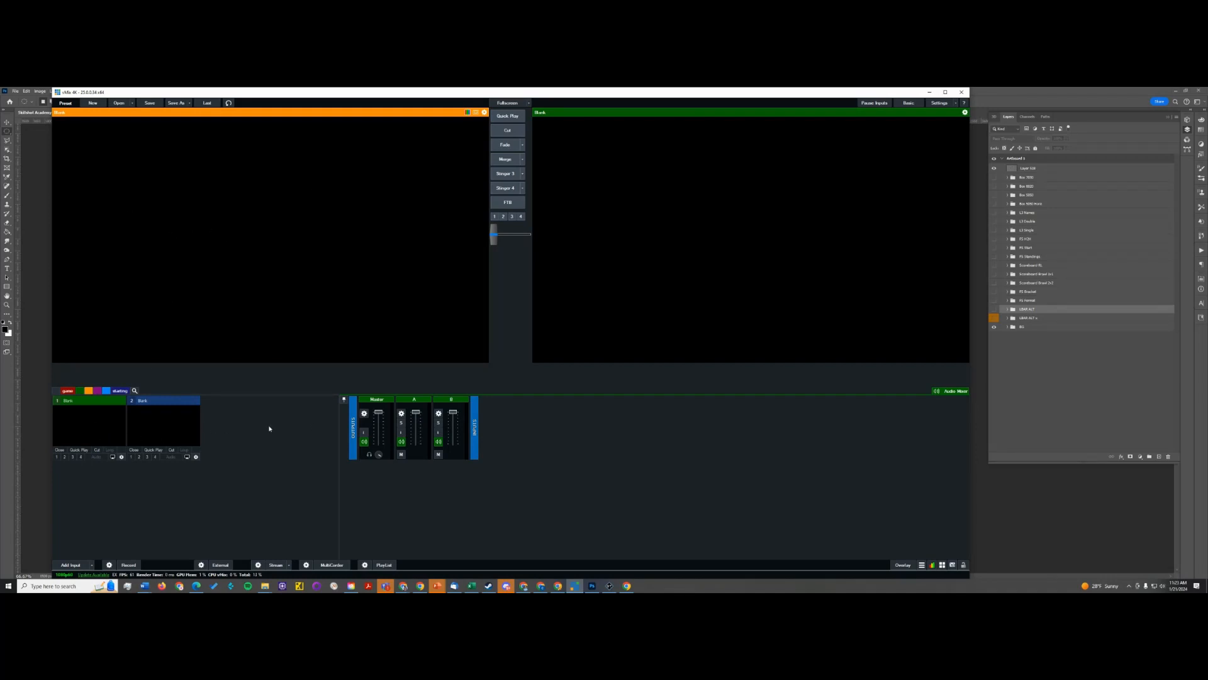
# Look through the inputs under each colour category and return to the list of all inputs.
pyautogui.click(66, 391)
pyautogui.click(80, 392)
pyautogui.click(89, 391)
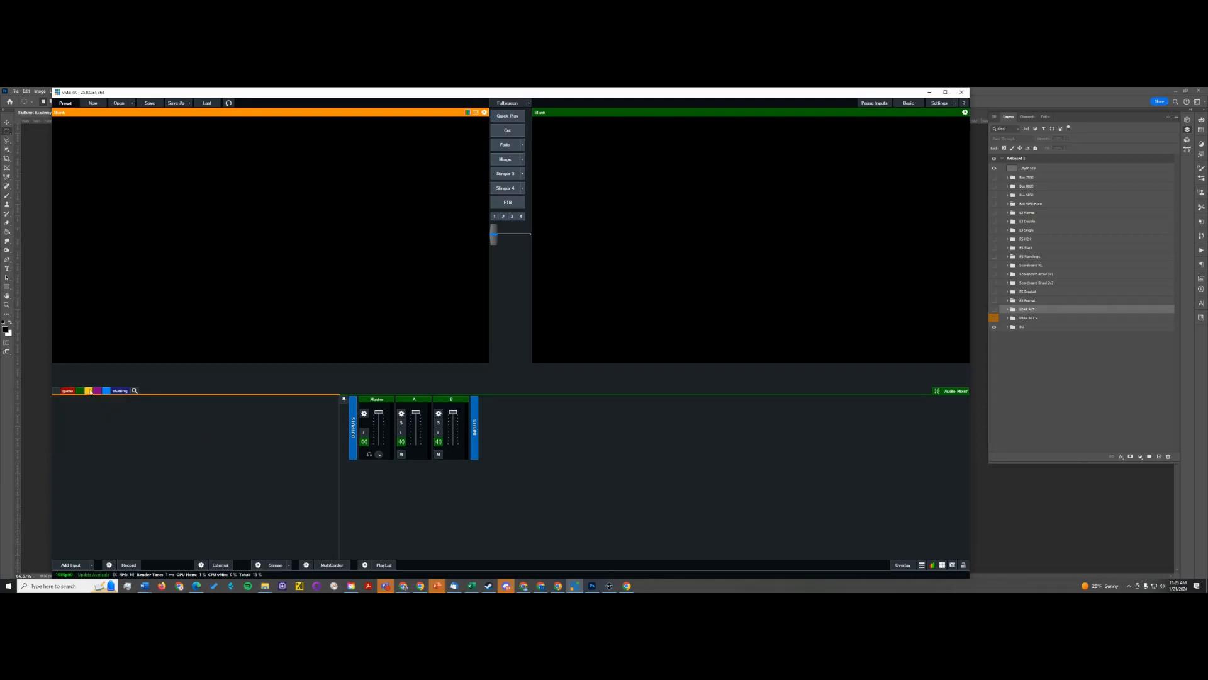
pyautogui.click(97, 391)
pyautogui.click(107, 391)
pyautogui.click(58, 391)
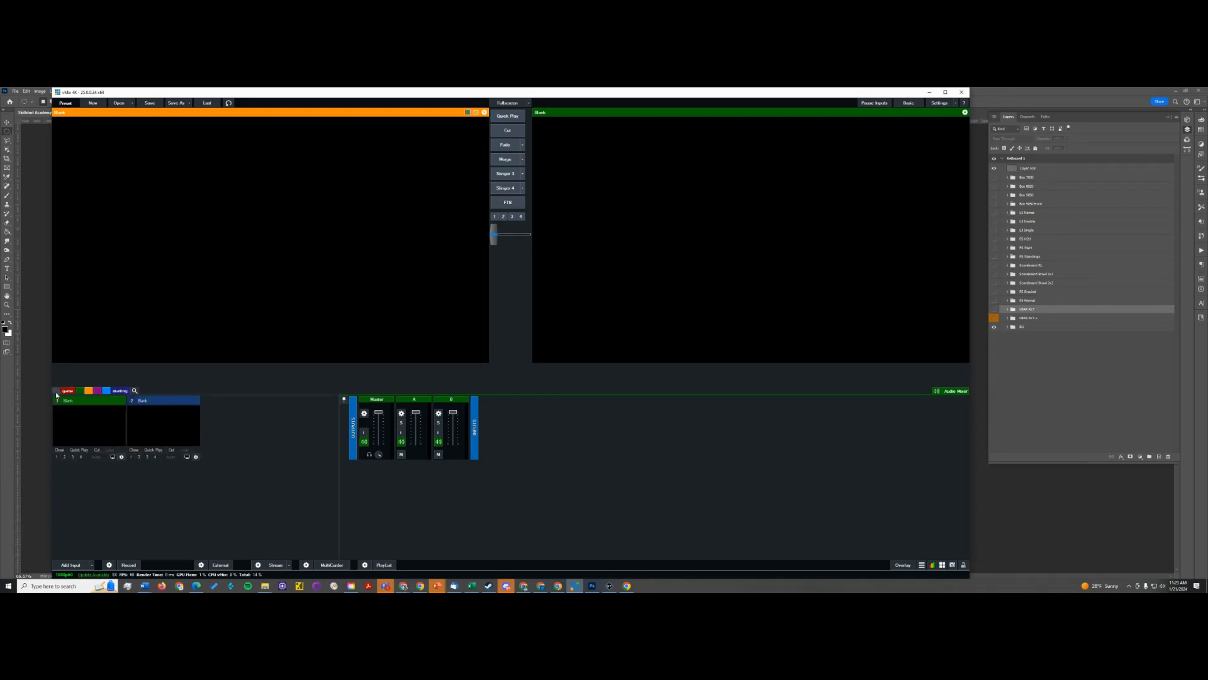
pyautogui.click(67, 391)
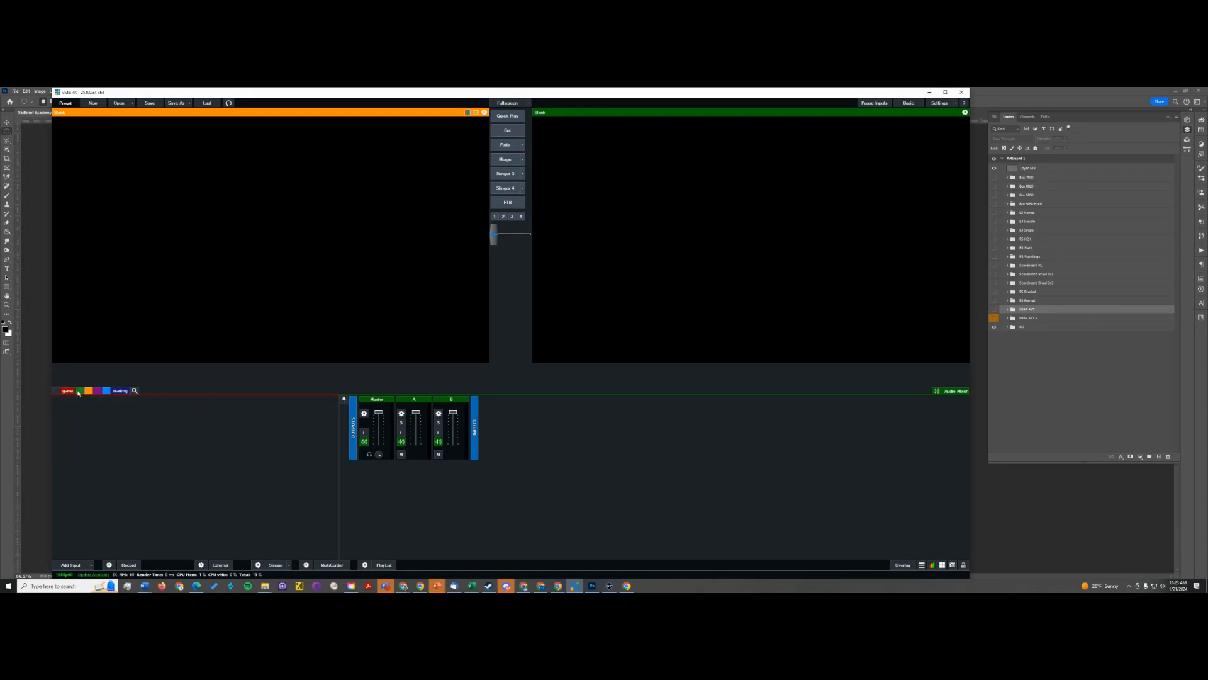
pyautogui.click(100, 391)
pyautogui.click(107, 390)
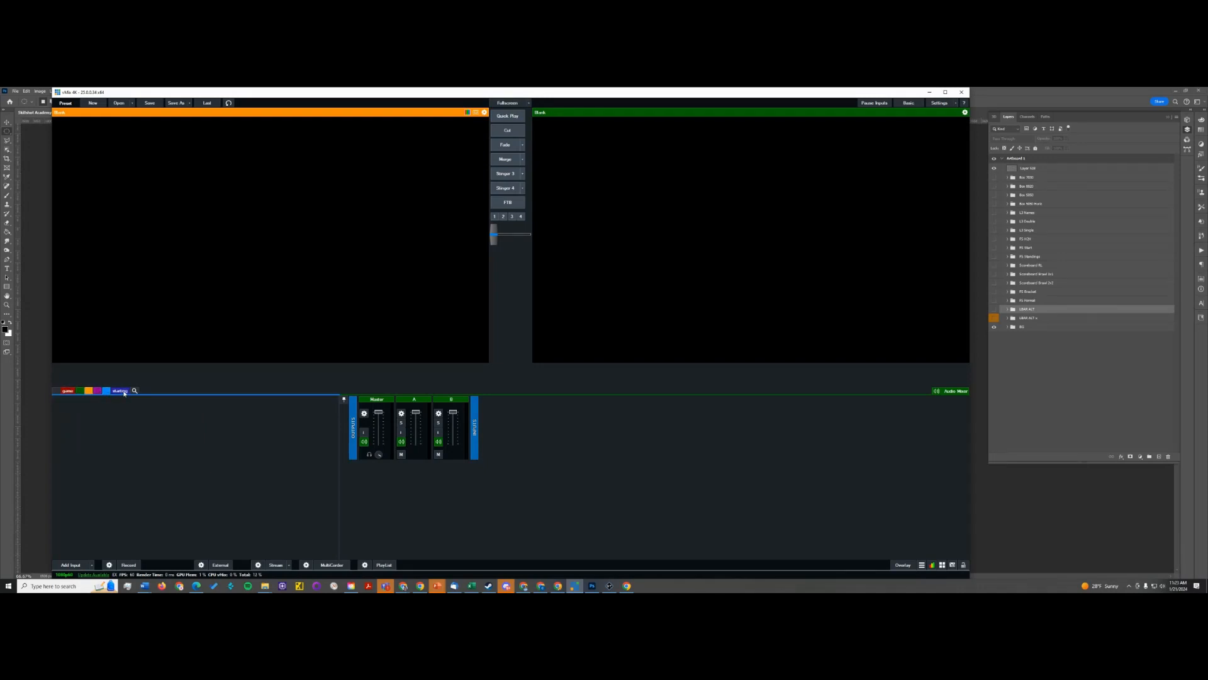
pyautogui.click(58, 390)
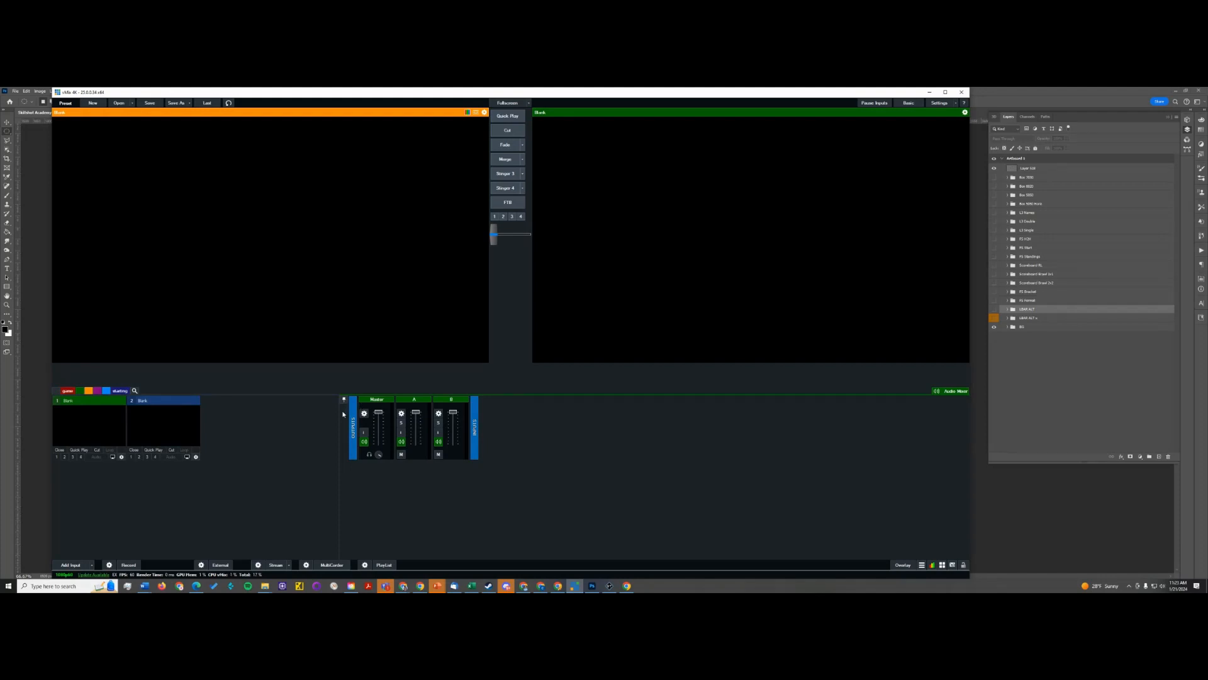
# Widen the input area by narrowing the audio mixer, and view the overlay settings without changing them.
pyautogui.moveTo(338, 417); pyautogui.dragTo(756, 419)
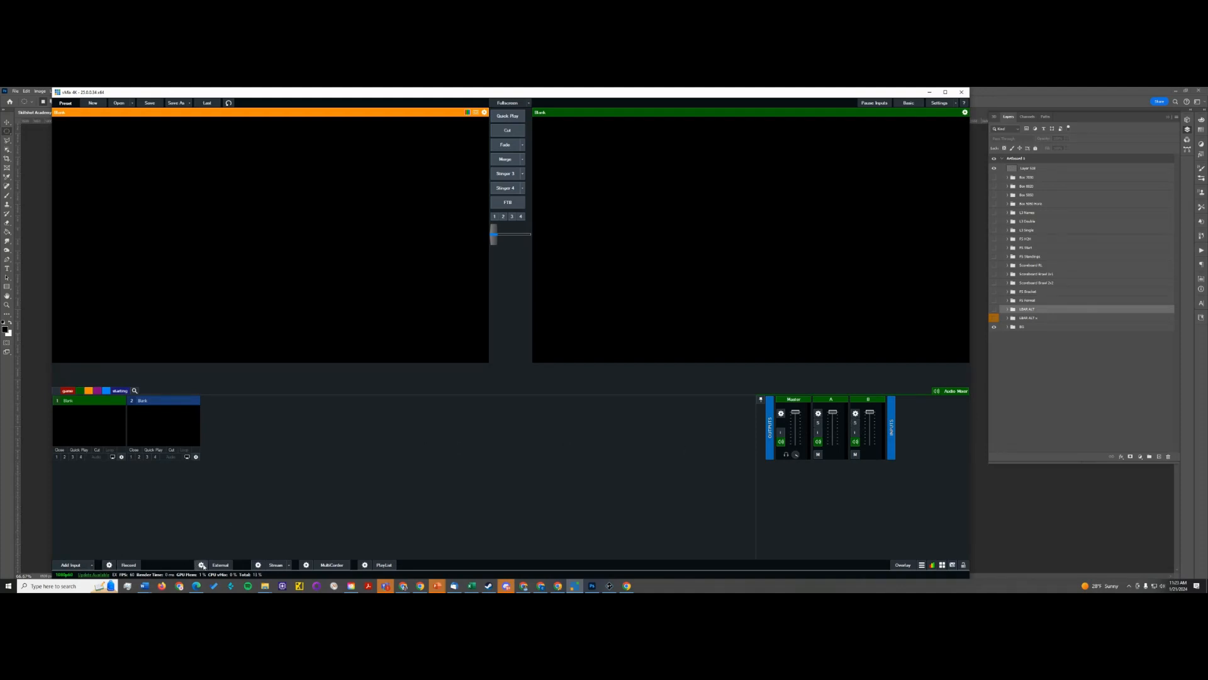
pyautogui.click(905, 565)
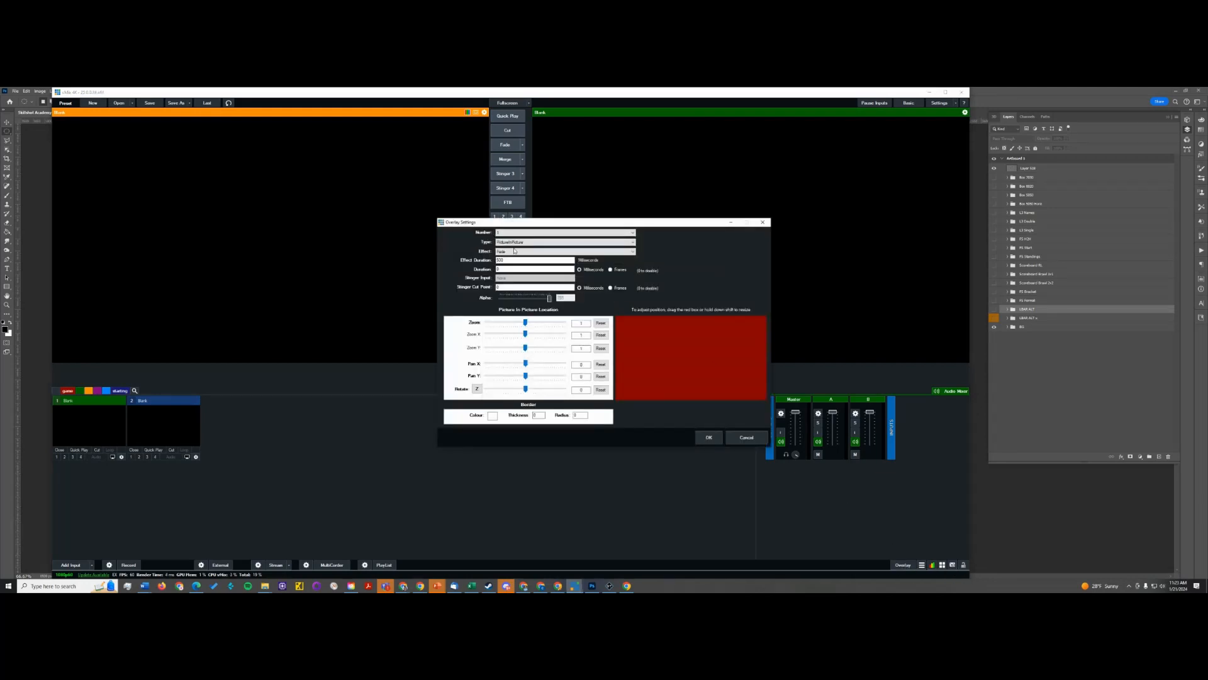
pyautogui.click(747, 435)
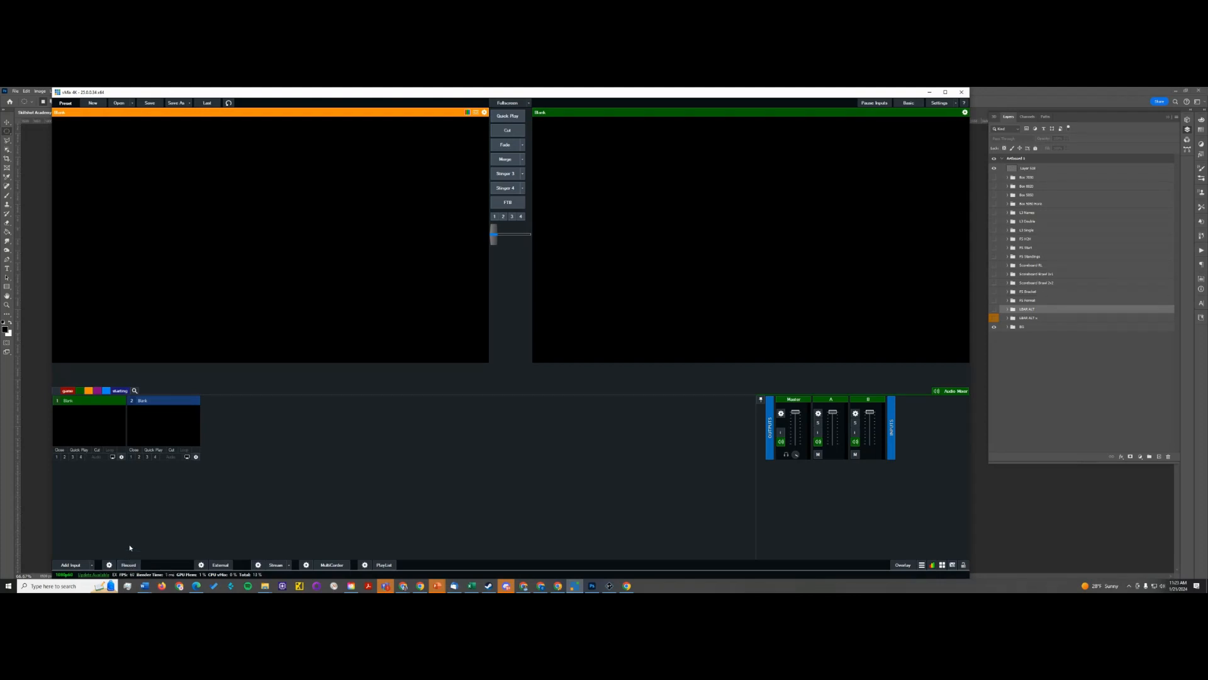
# Start a new camera input and choose the first USB Video Device as its camera.
pyautogui.click(92, 565)
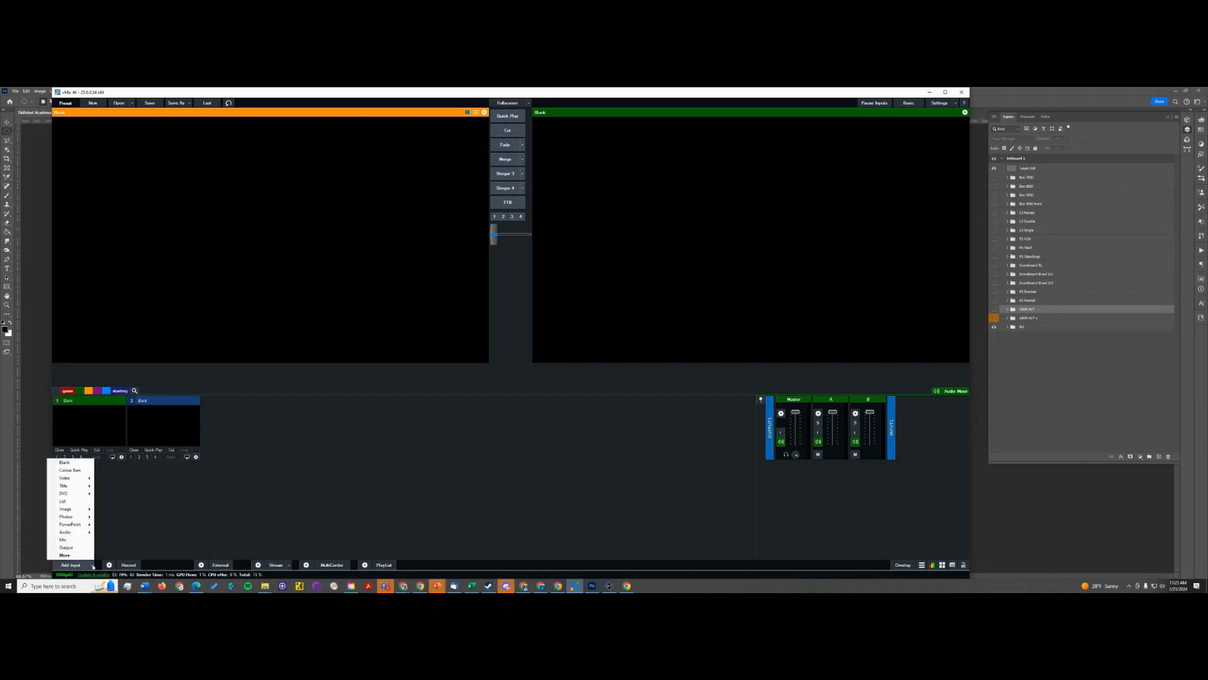
pyautogui.click(155, 490)
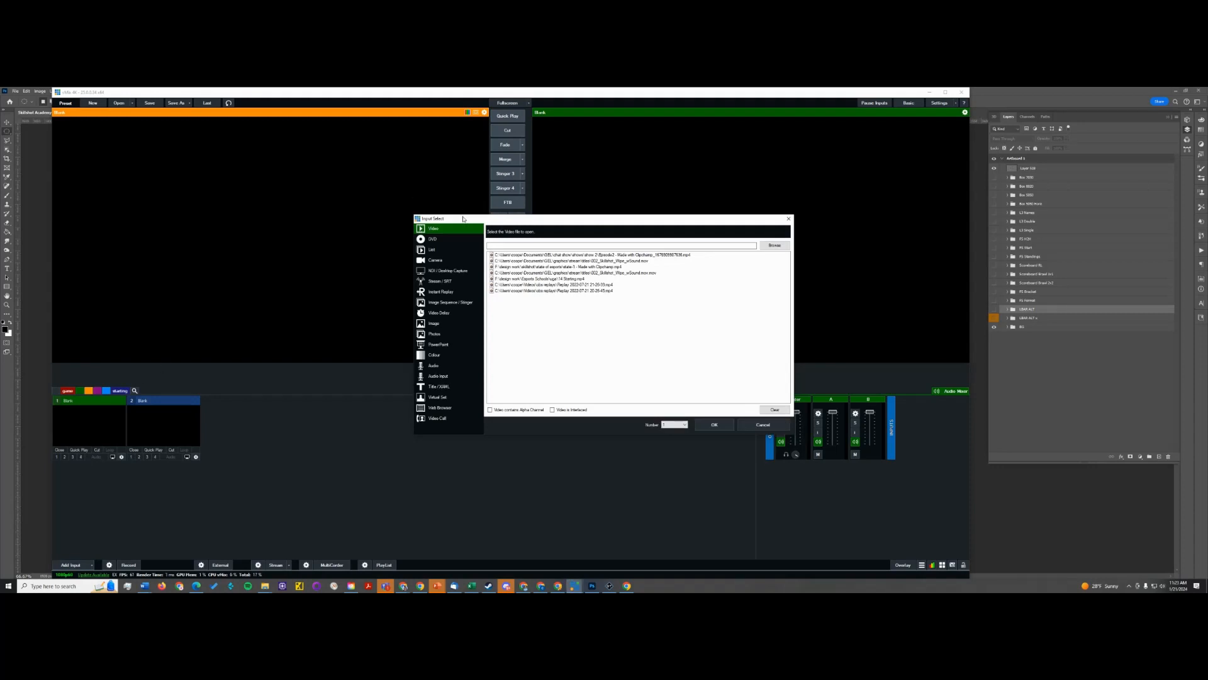
pyautogui.moveTo(463, 217); pyautogui.dragTo(409, 198)
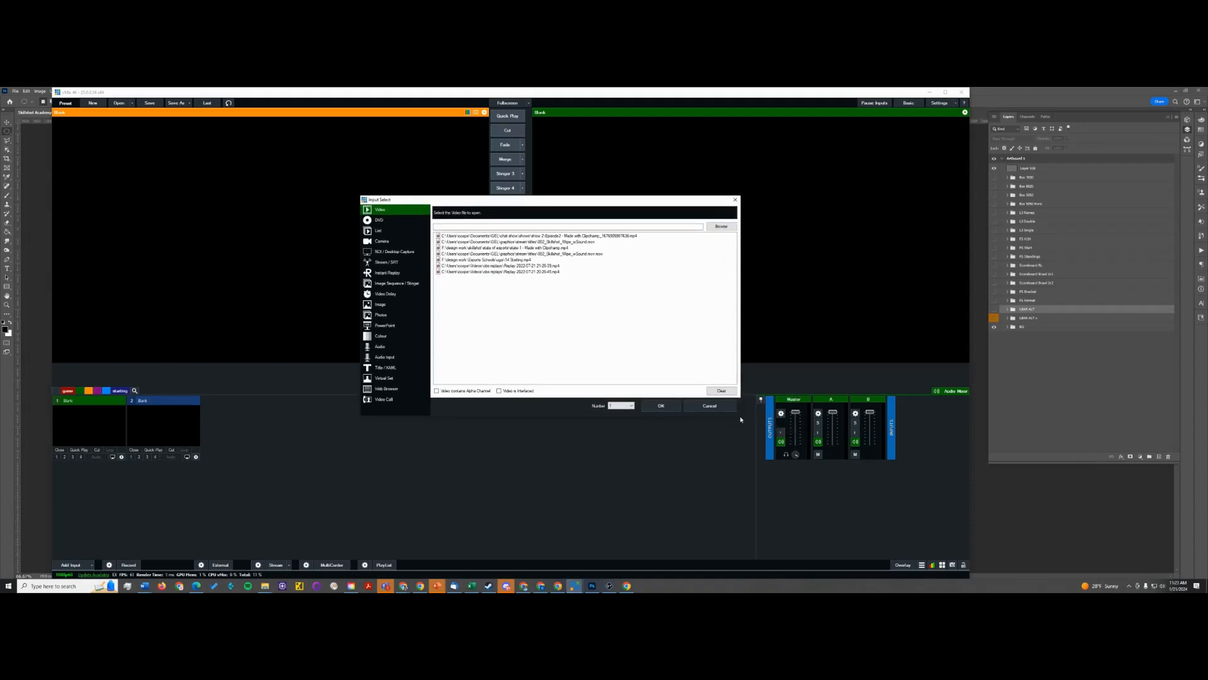
pyautogui.click(391, 243)
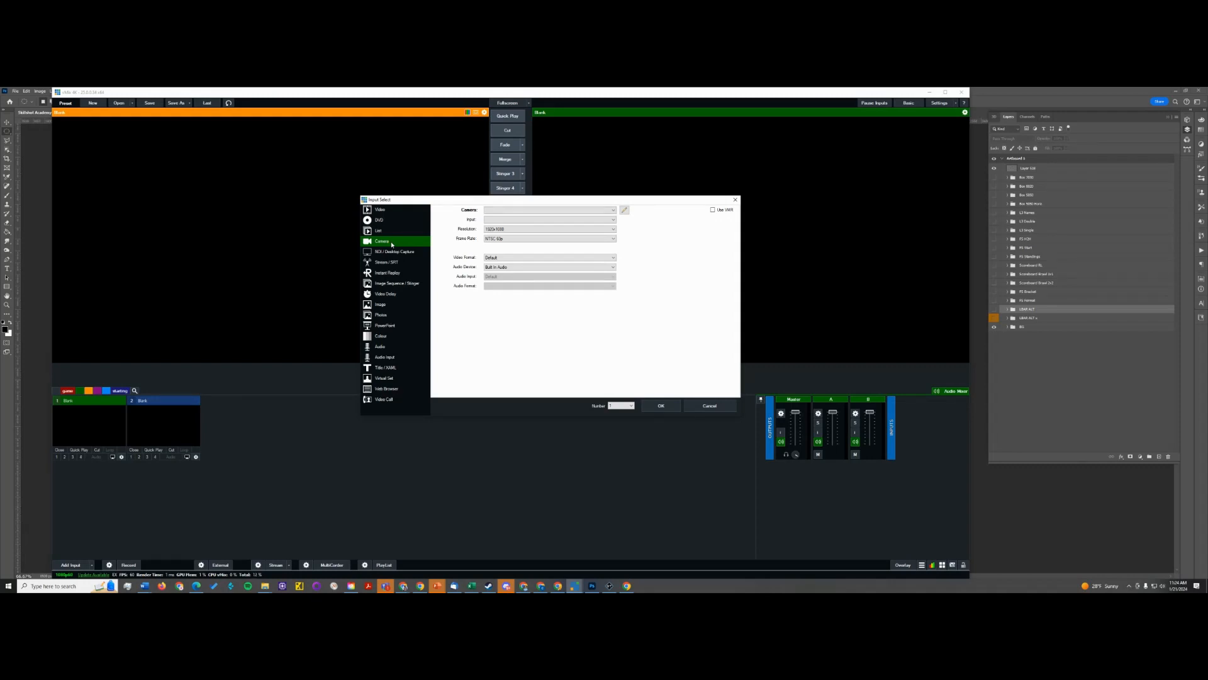
pyautogui.click(514, 210)
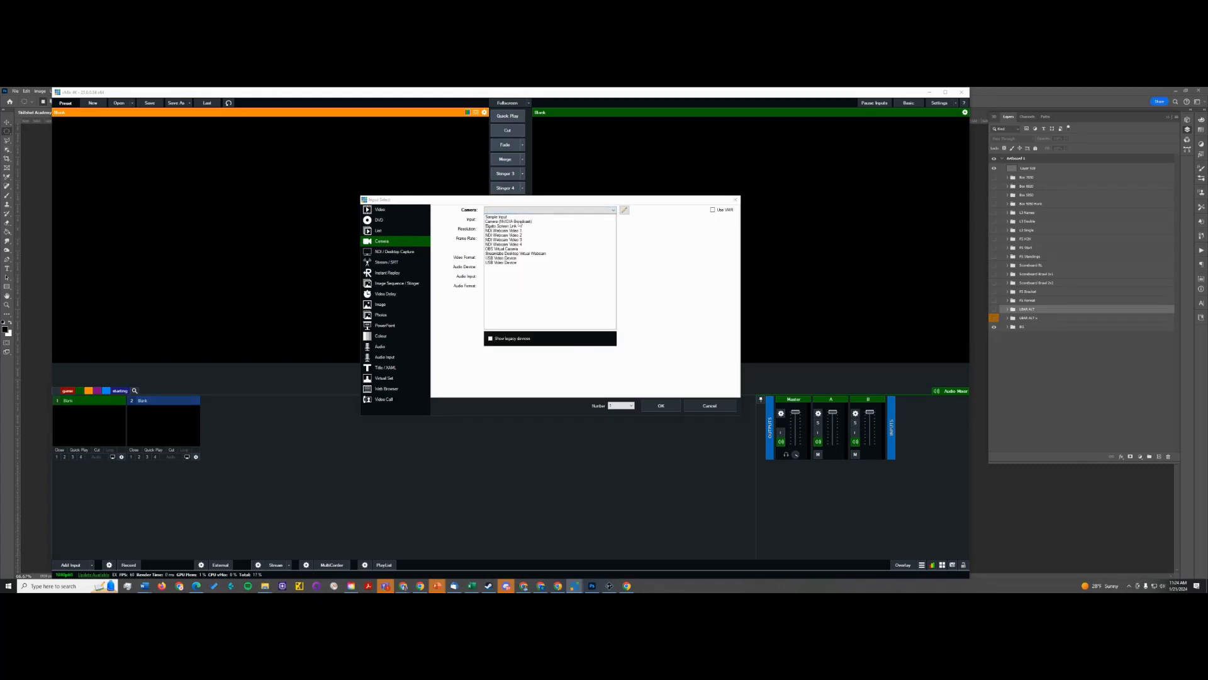
pyautogui.click(498, 258)
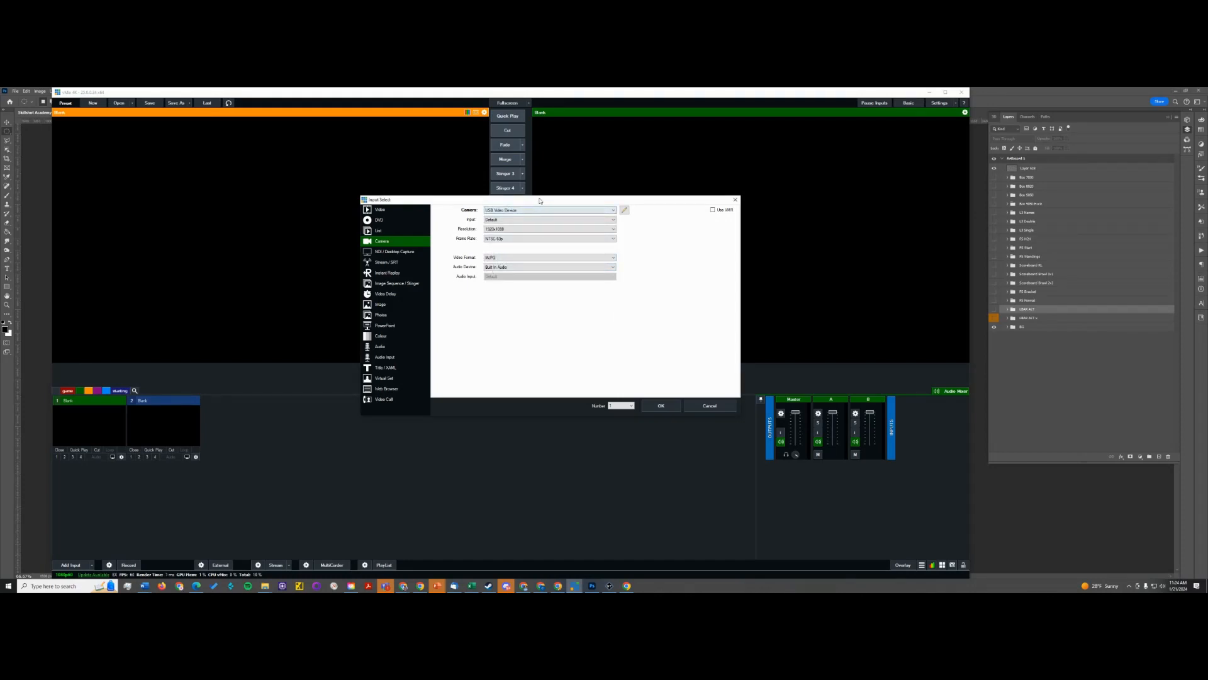
pyautogui.moveTo(540, 201); pyautogui.dragTo(511, 203)
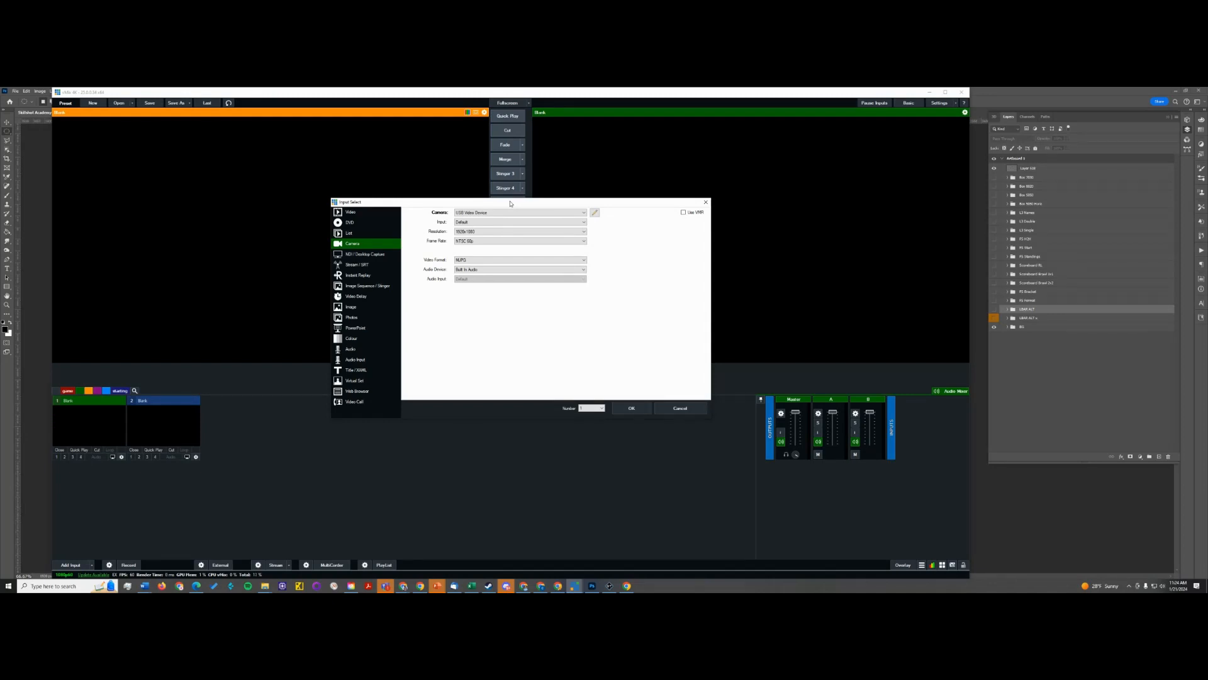
# Try the second USB Video Device as the camera source and switch back to the first one.
pyautogui.click(507, 213)
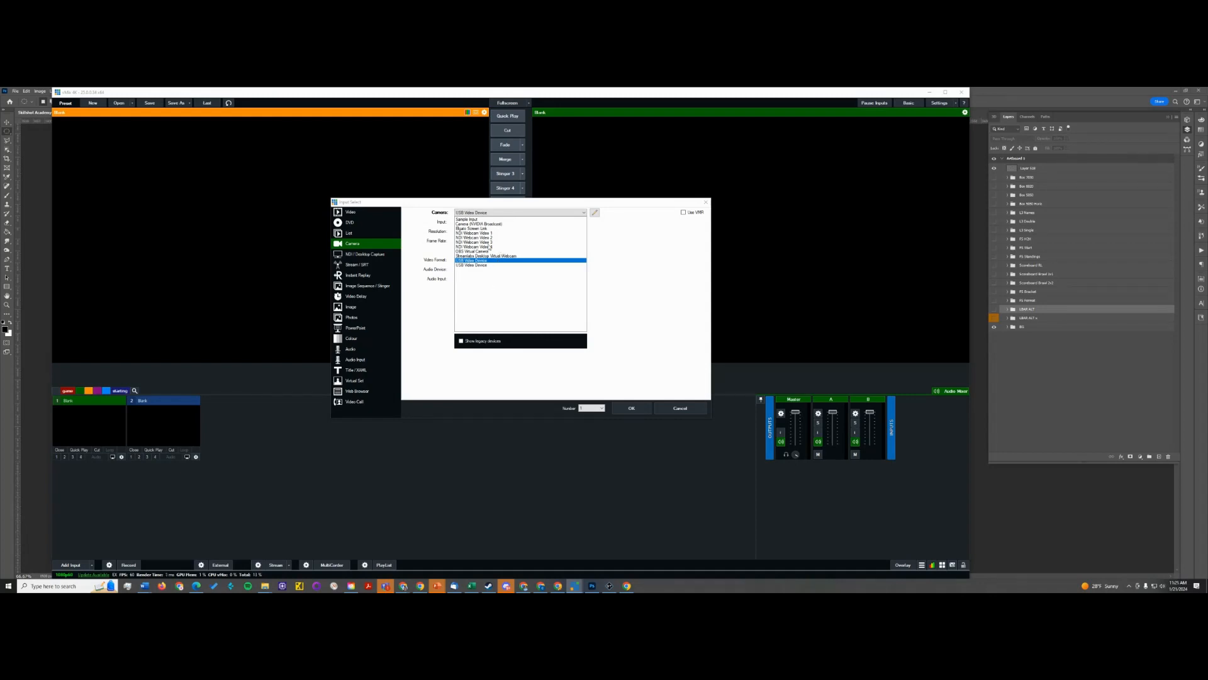
pyautogui.click(483, 277)
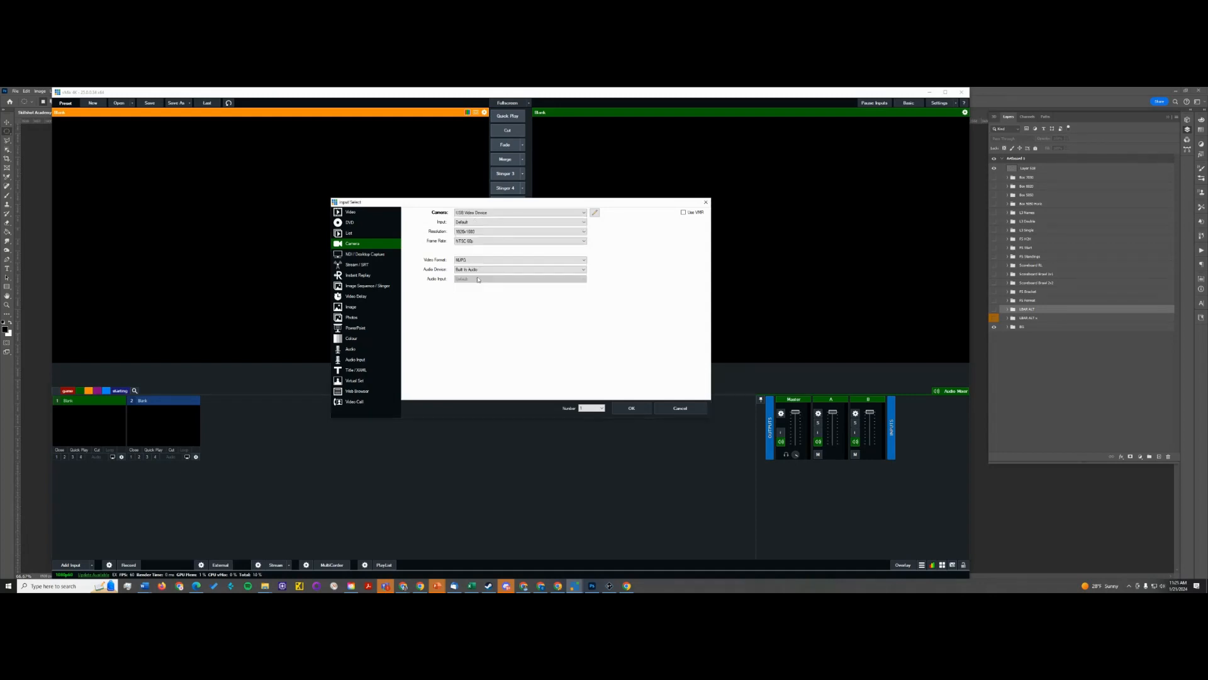
pyautogui.click(473, 215)
pyautogui.click(464, 265)
pyautogui.click(479, 212)
pyautogui.click(464, 261)
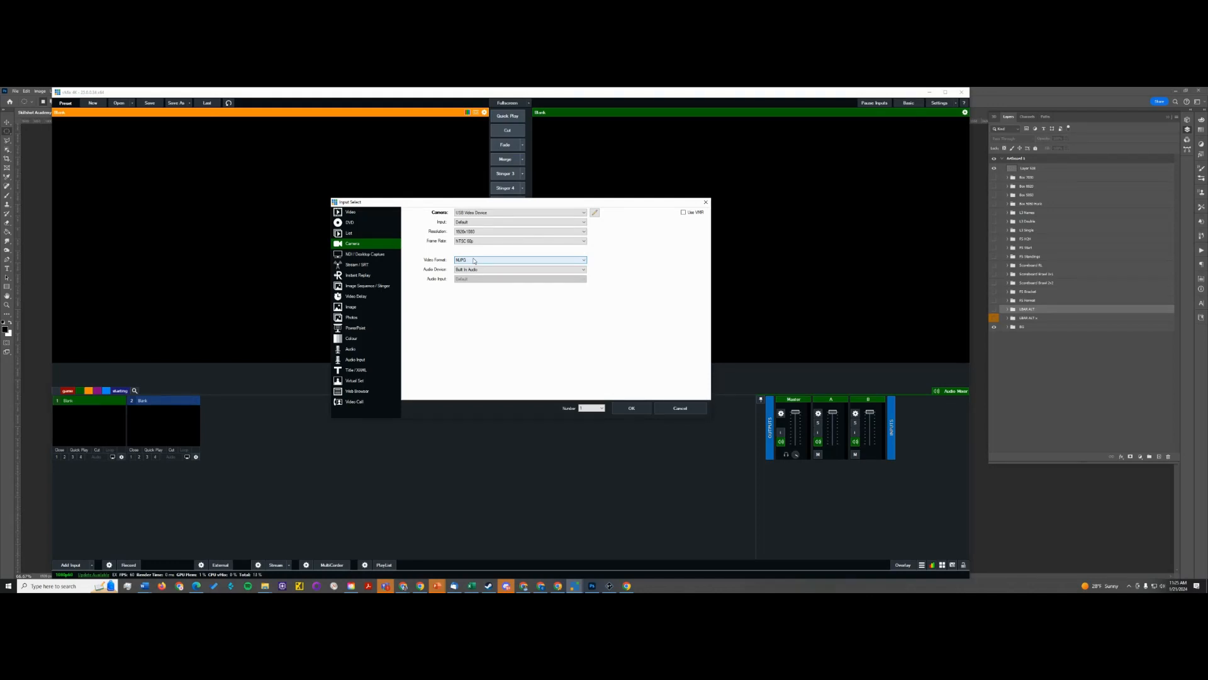
# Set the camera's video format to MJPG and add the camera as input 1.
pyautogui.click(475, 260)
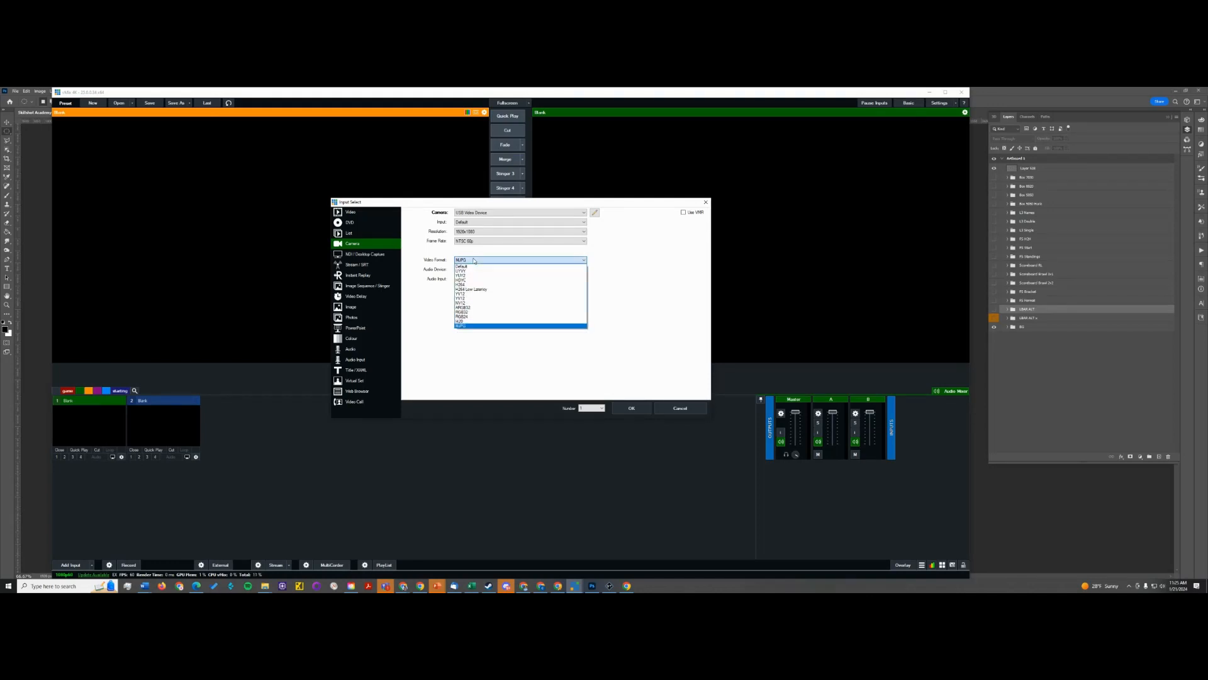
pyautogui.click(467, 326)
pyautogui.click(475, 259)
pyautogui.click(472, 266)
pyautogui.click(473, 260)
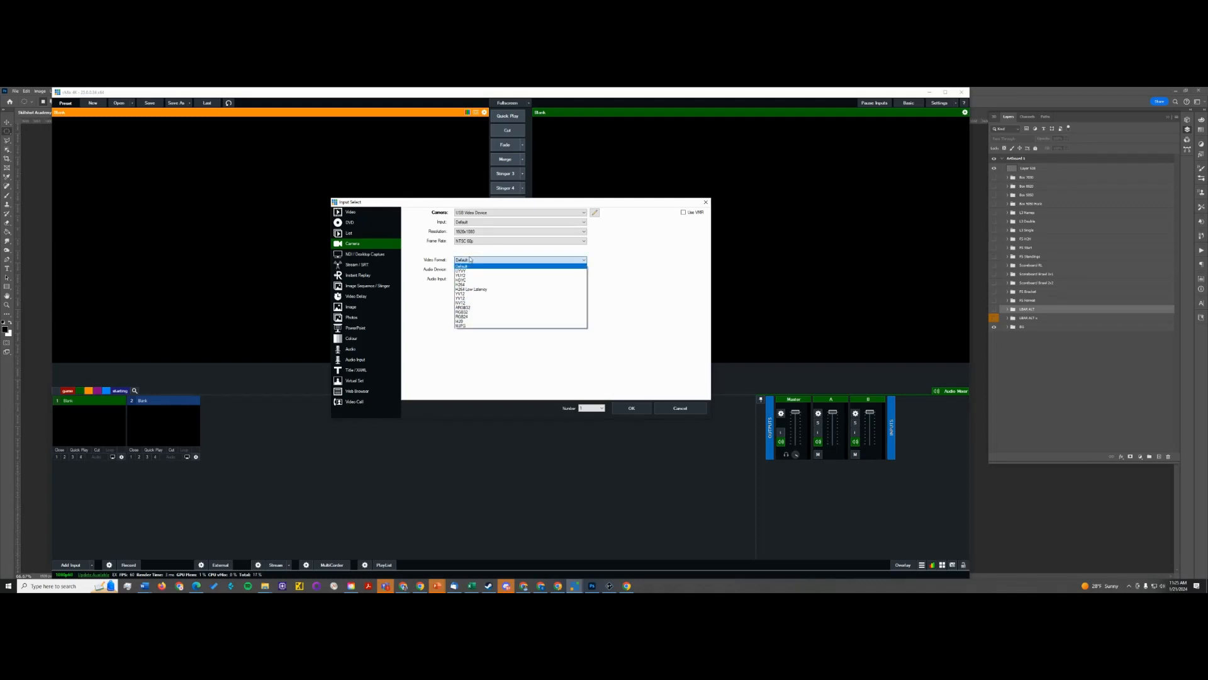
pyautogui.click(463, 326)
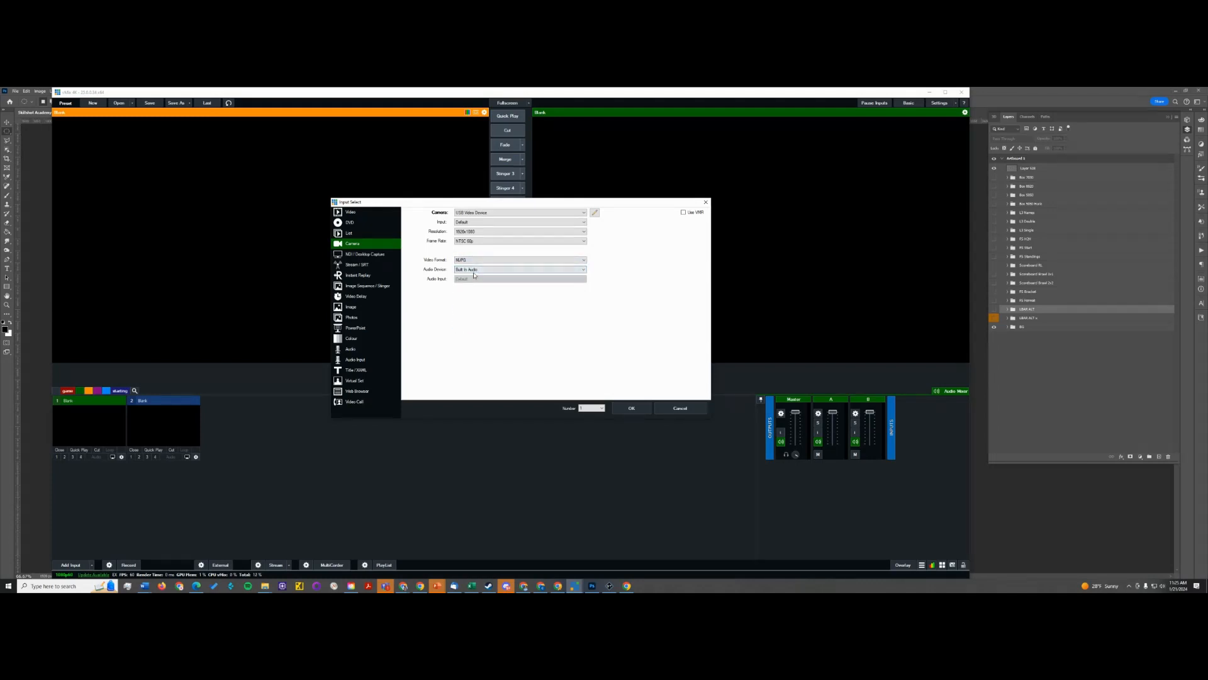
pyautogui.click(632, 409)
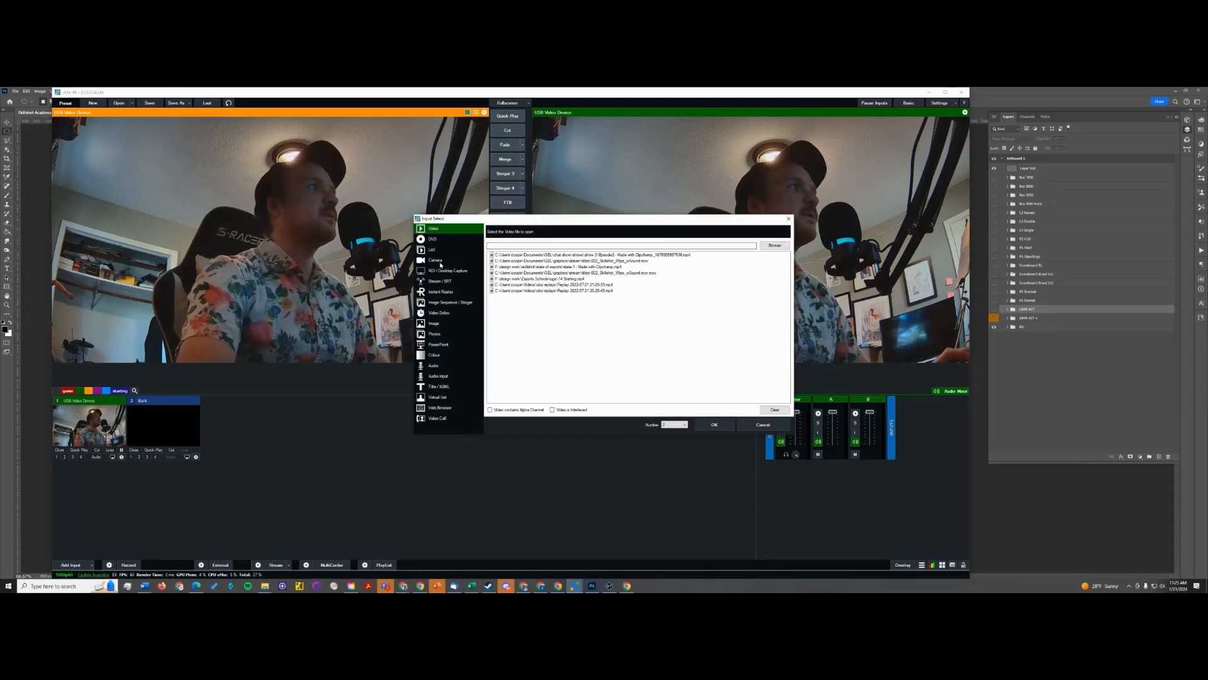
# Add the second USB Video Device as camera input 2, keeping MJPG as its video format.
pyautogui.click(439, 262)
pyautogui.click(549, 229)
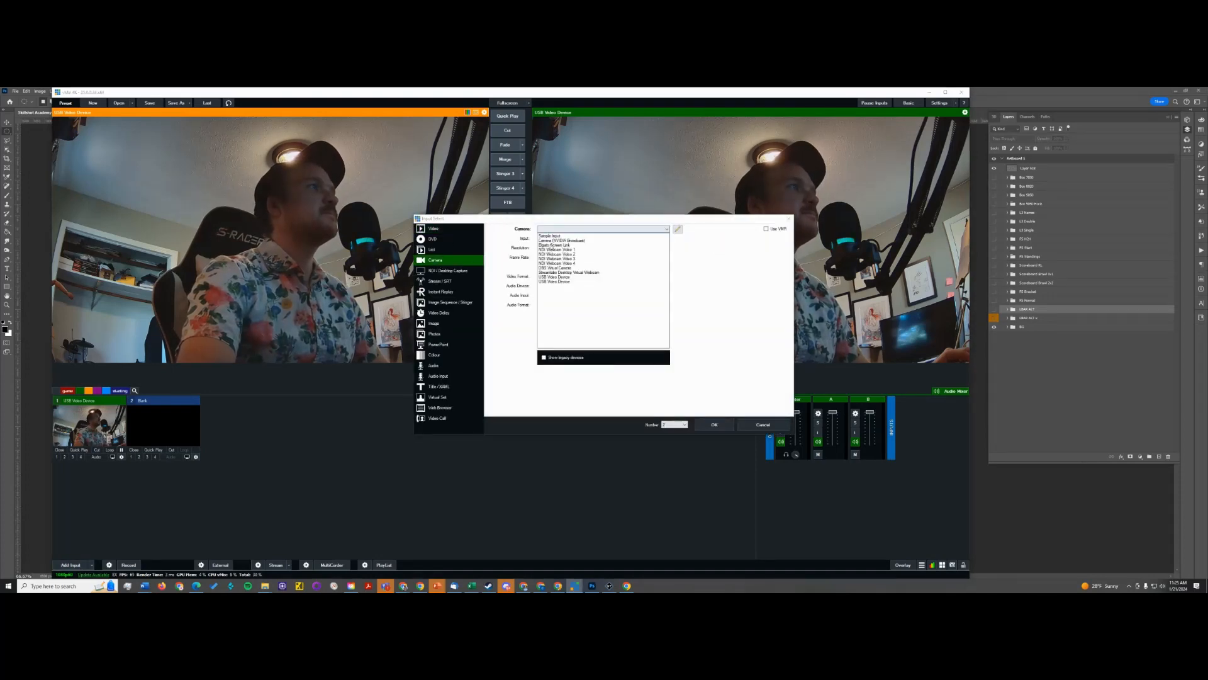
pyautogui.click(553, 282)
pyautogui.click(554, 277)
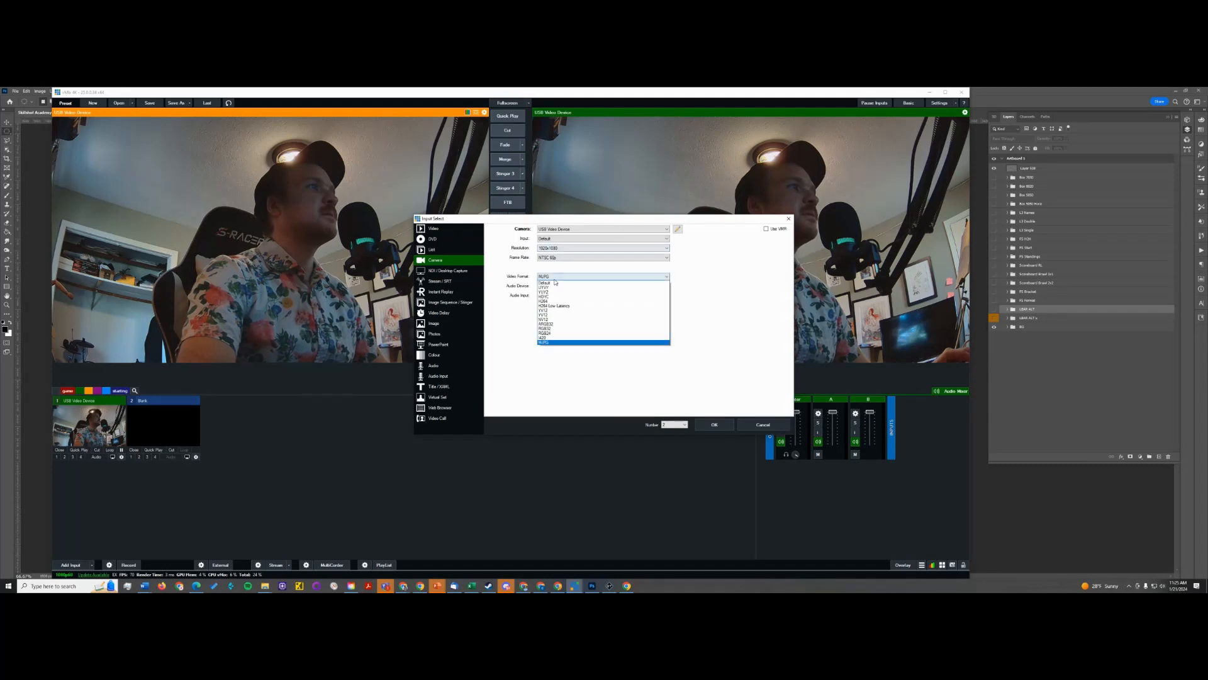
pyautogui.click(555, 281)
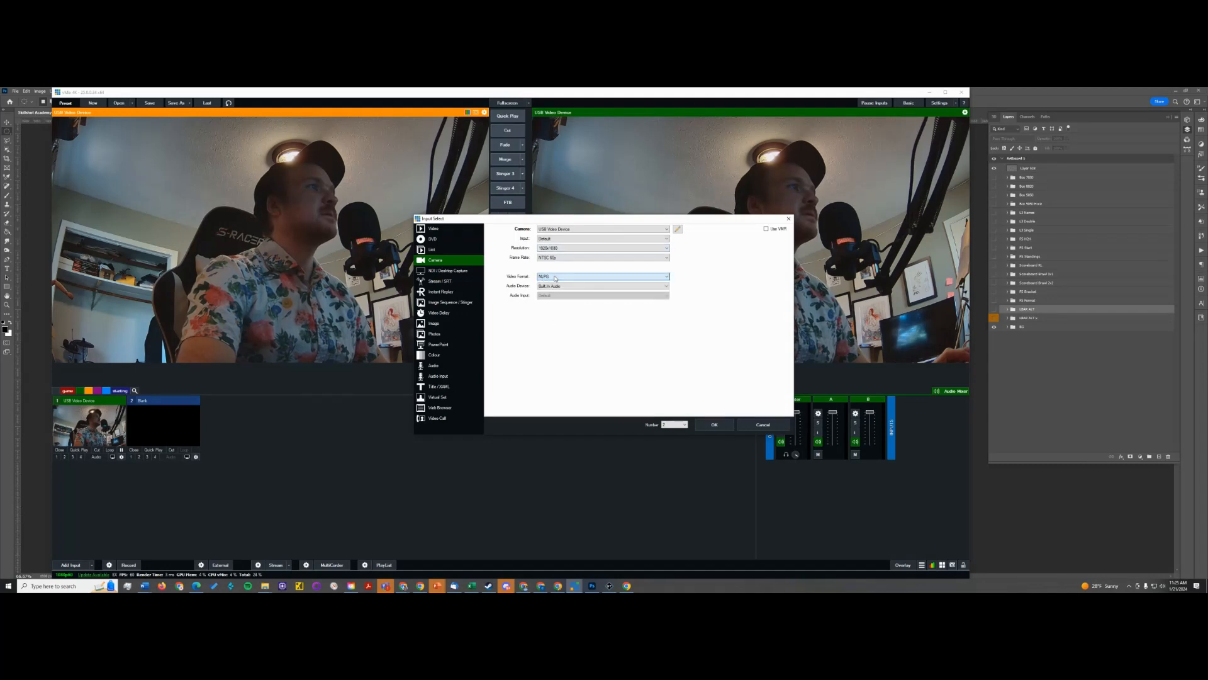
pyautogui.click(716, 425)
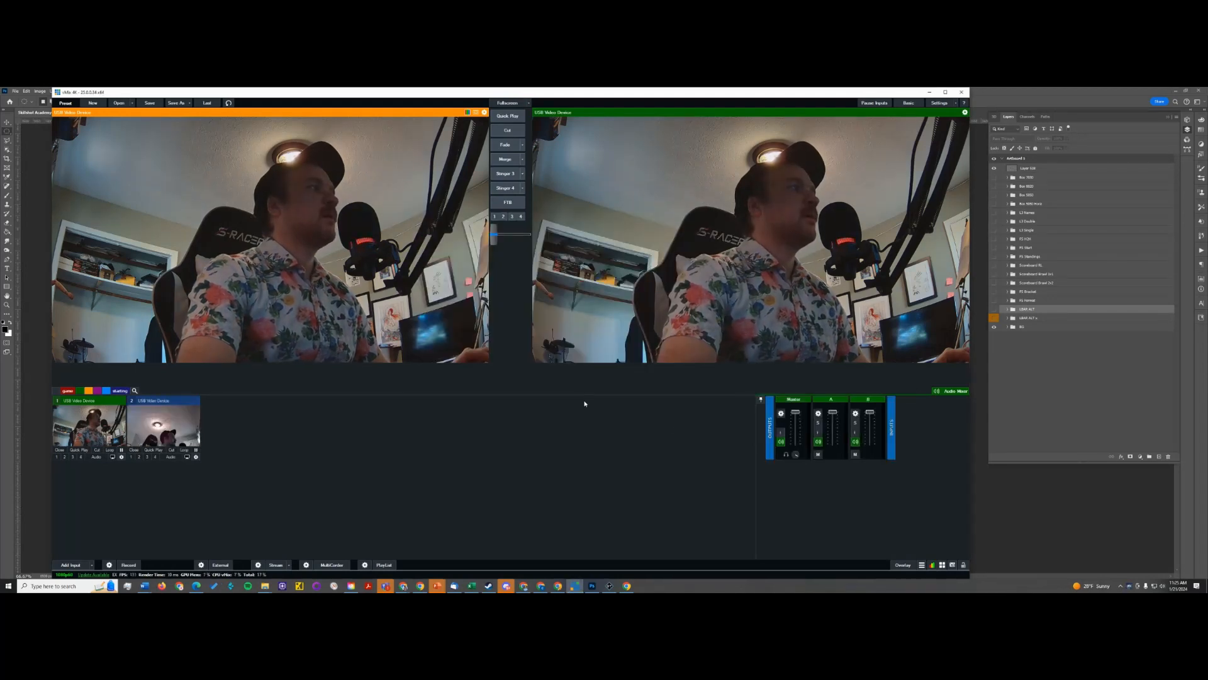
# Alternate the preview between camera inputs 1 and 2 to compare their pictures.
pyautogui.click(163, 428)
pyautogui.click(104, 425)
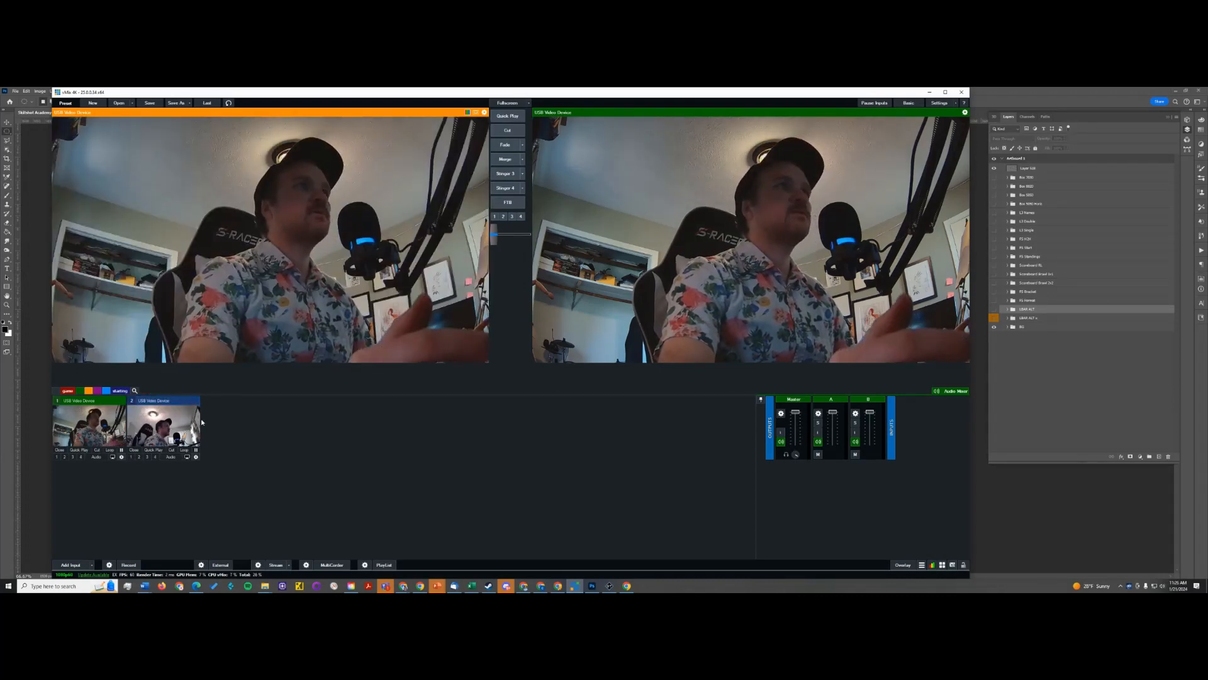
pyautogui.click(165, 426)
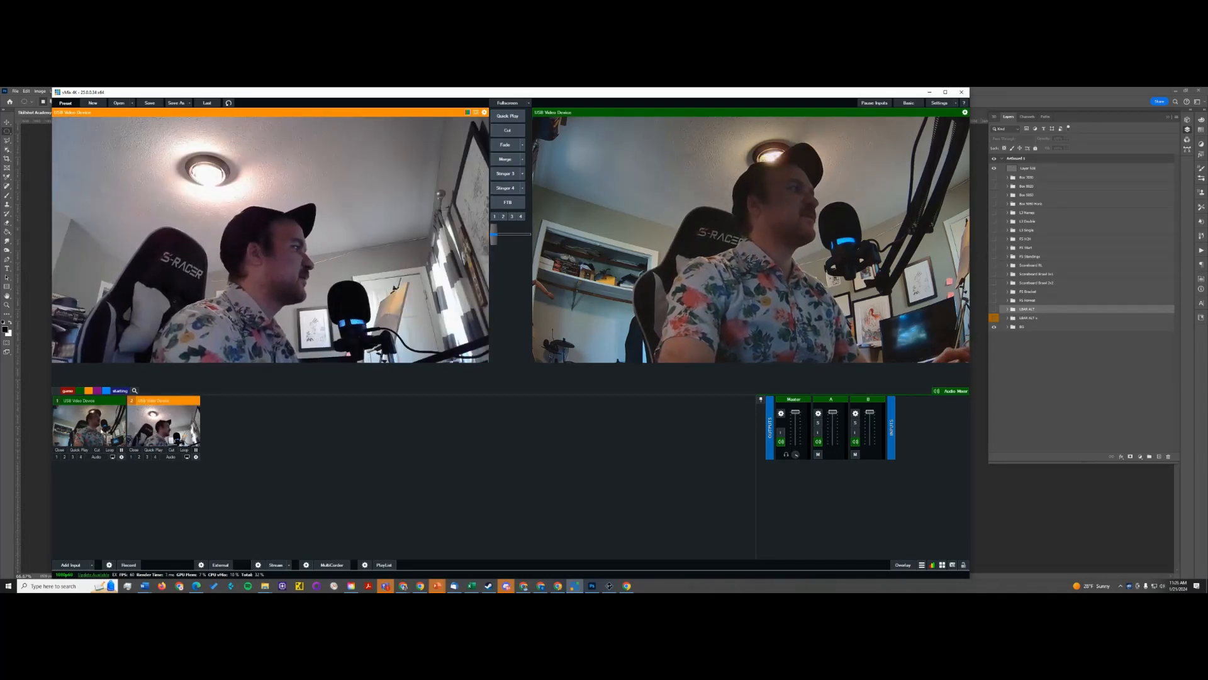
pyautogui.click(90, 439)
pyautogui.click(164, 418)
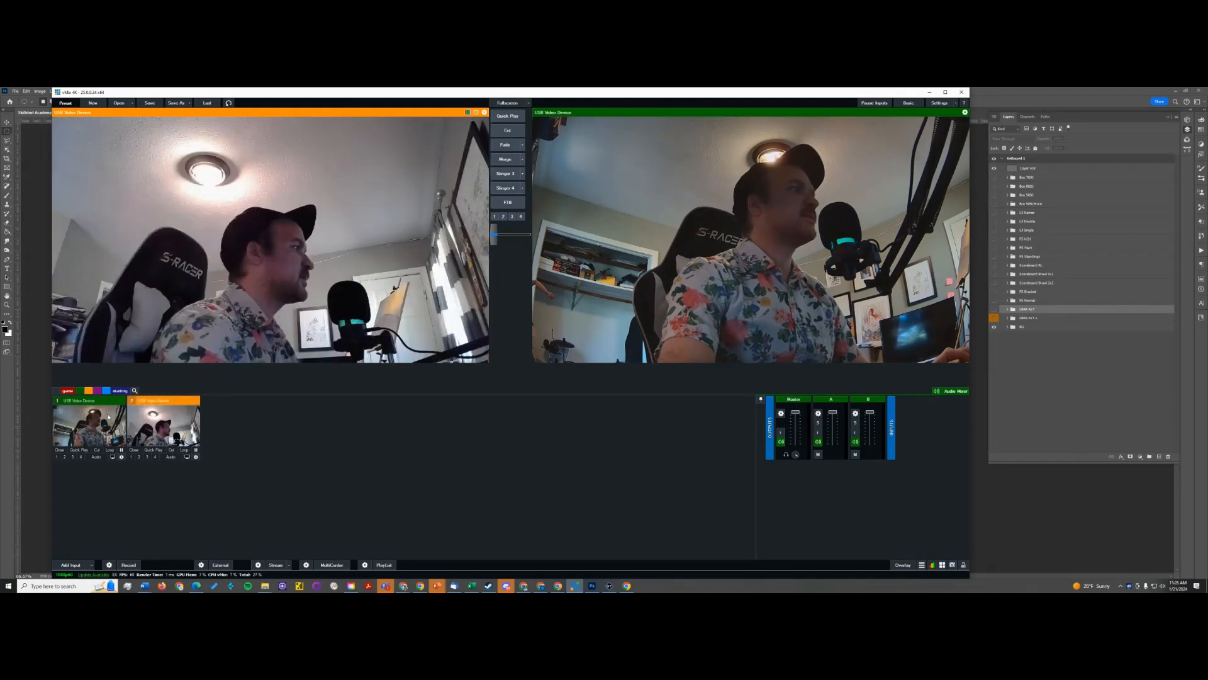
pyautogui.click(165, 416)
pyautogui.click(165, 415)
# Put camera input 2 in the preview and send it to the live output with a Fade transition.
pyautogui.click(167, 413)
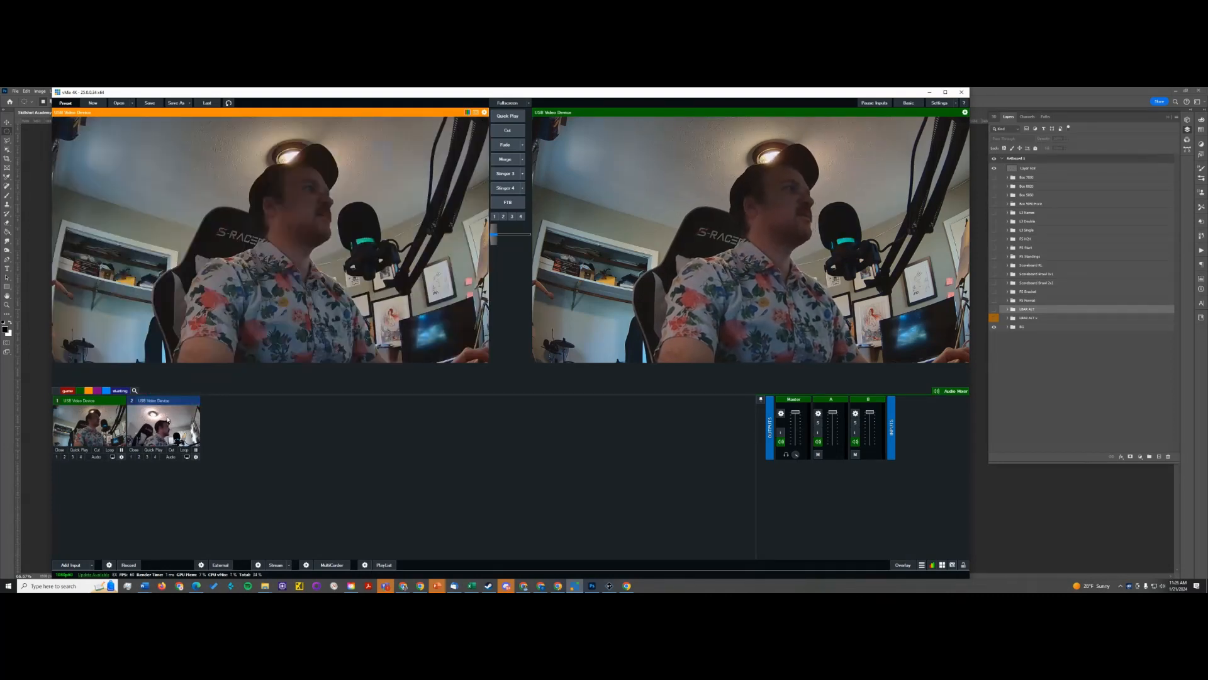
pyautogui.click(167, 413)
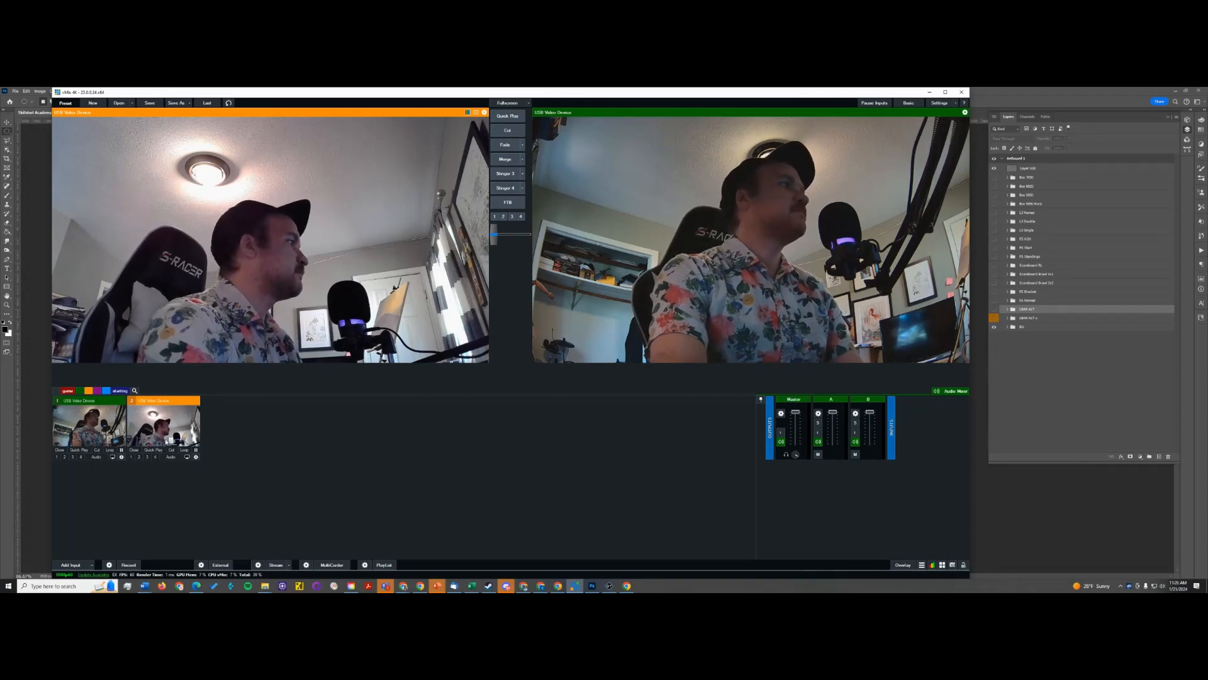
pyautogui.click(502, 151)
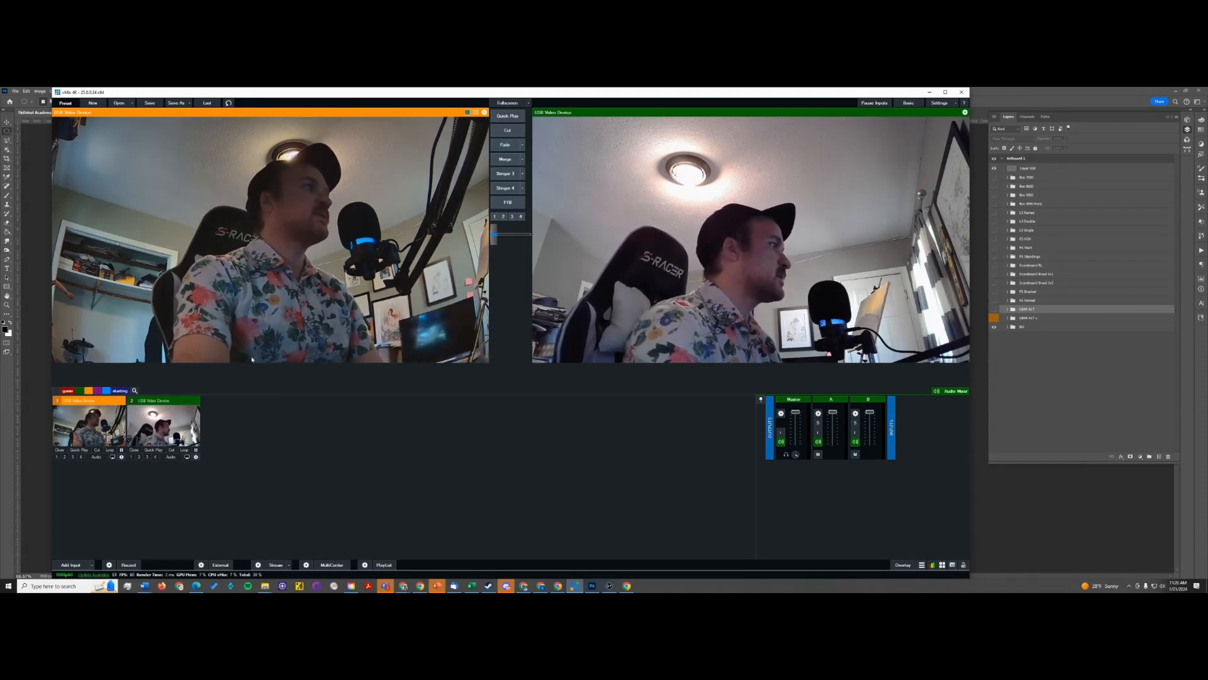
# Switch the preview between the two cameras while camera input 2 stays on the live output.
pyautogui.click(176, 424)
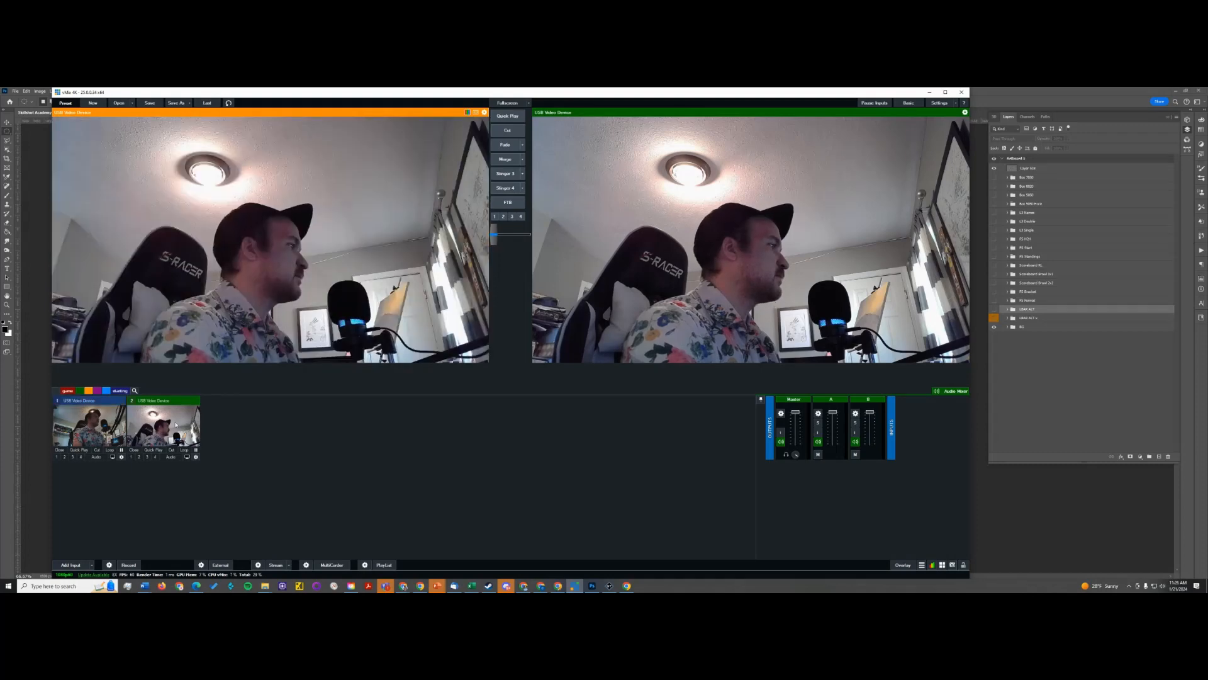
pyautogui.click(108, 416)
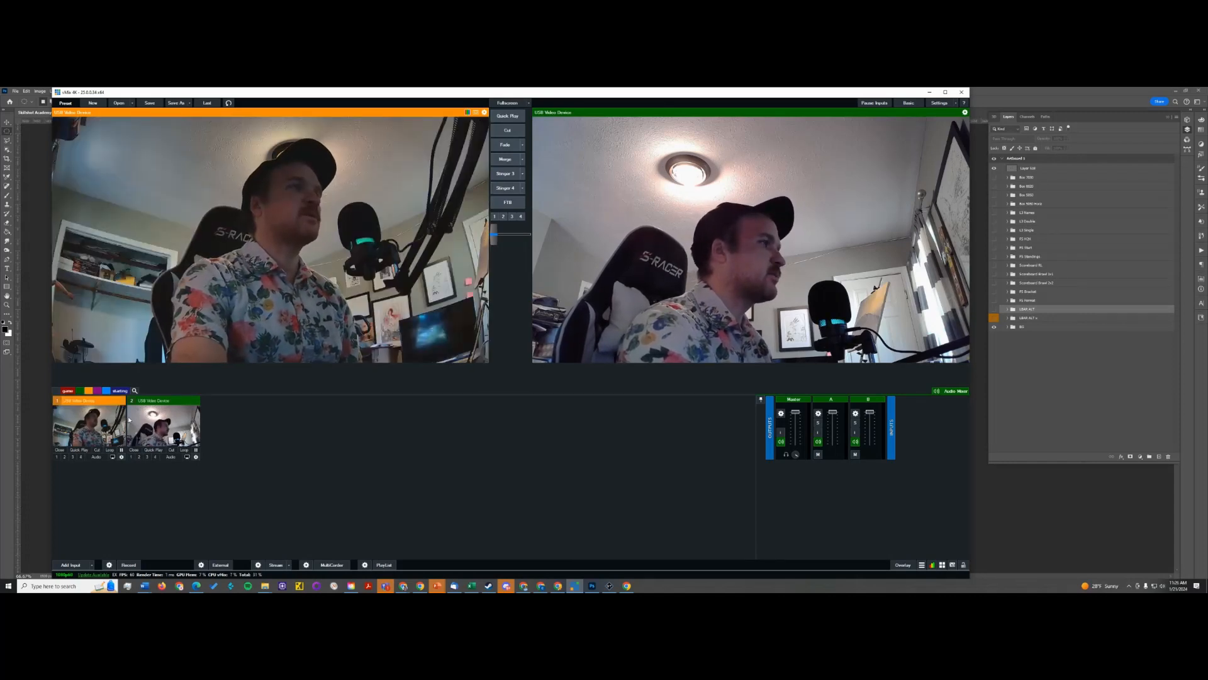
pyautogui.click(132, 416)
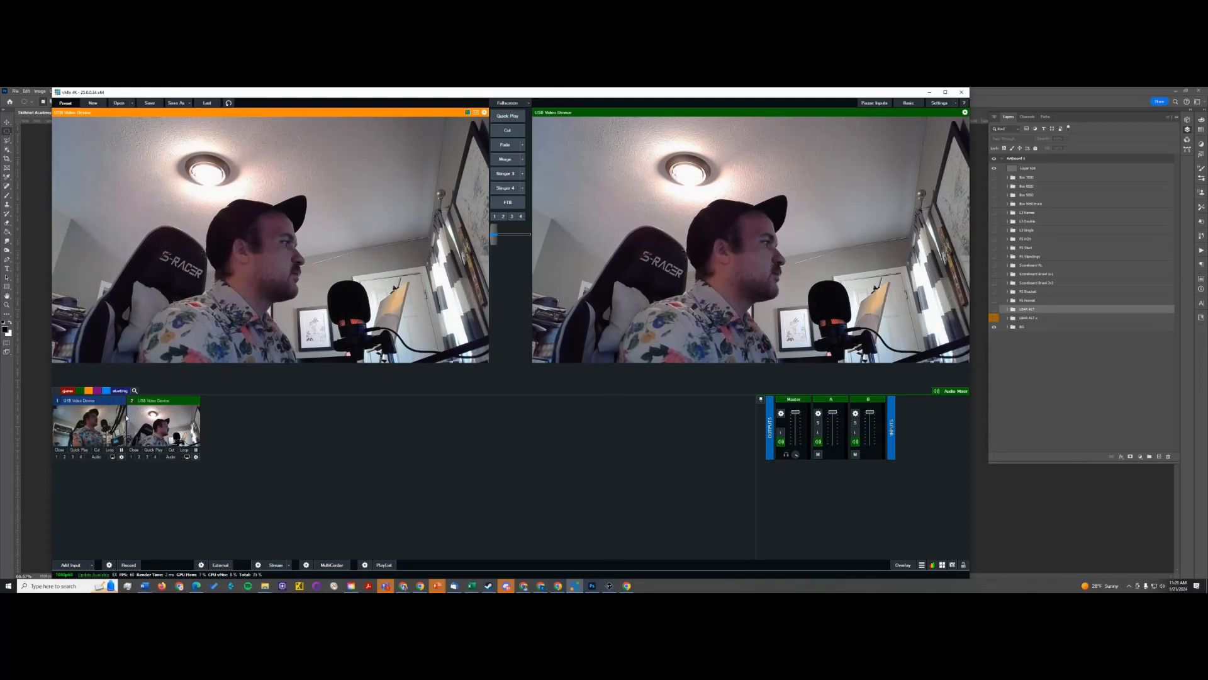
# Send camera input 1 to the live output with a Fade transition, bringing camera input 2 into the preview.
pyautogui.click(123, 418)
pyautogui.click(182, 423)
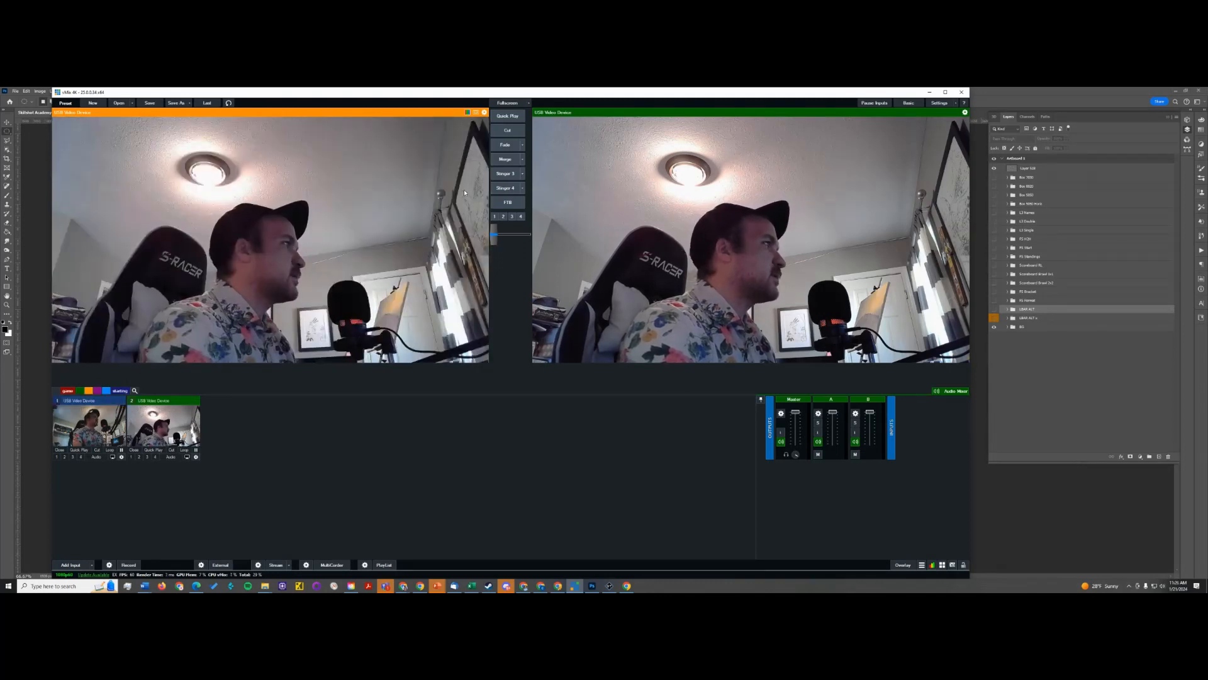
pyautogui.click(503, 146)
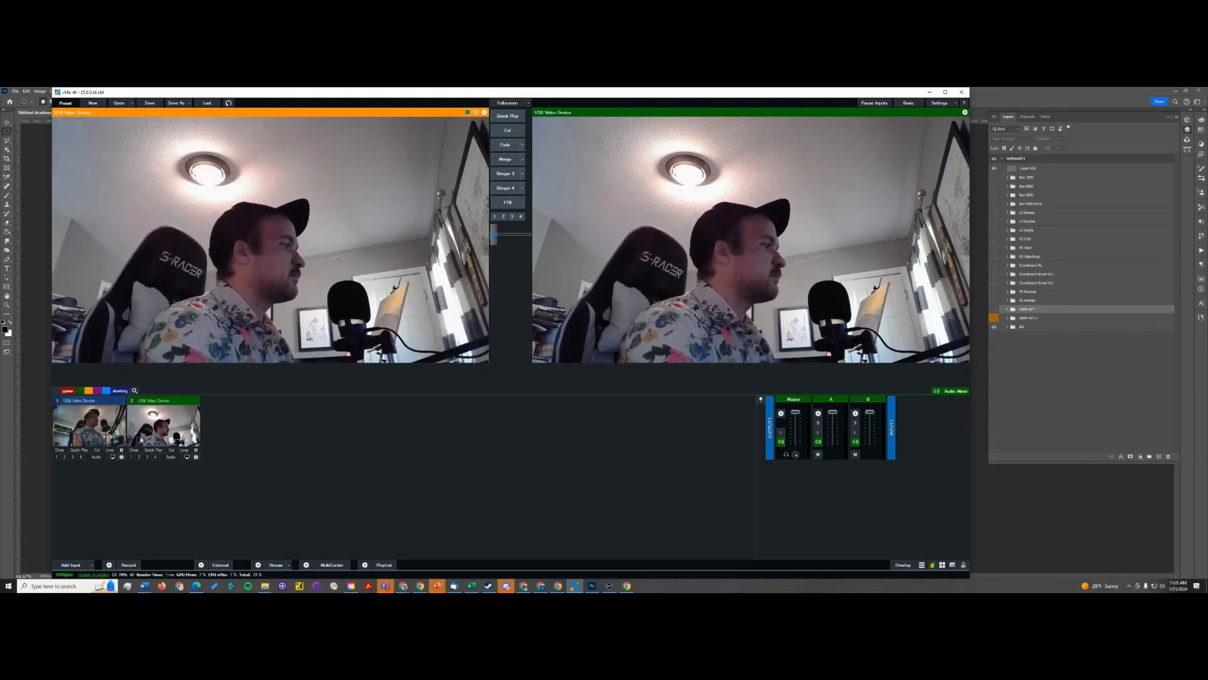
pyautogui.click(518, 150)
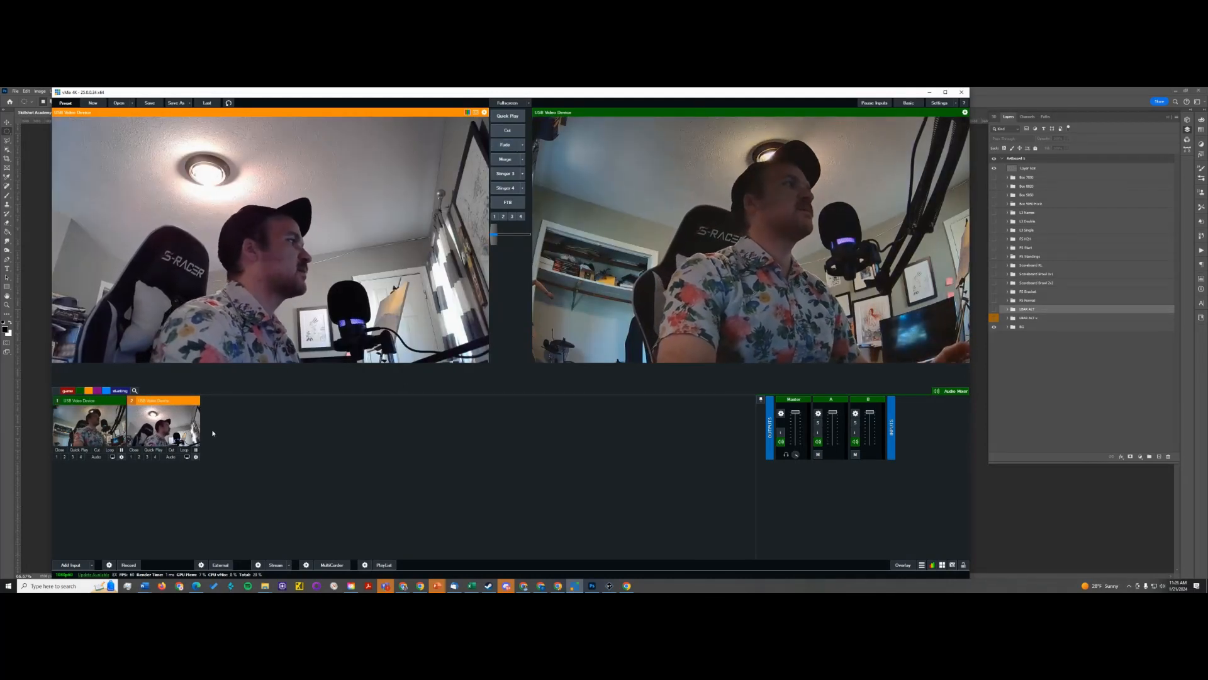
# Collapse and re-expand the second camera input's tile, and rename that input Camera 2.
pyautogui.click(166, 402)
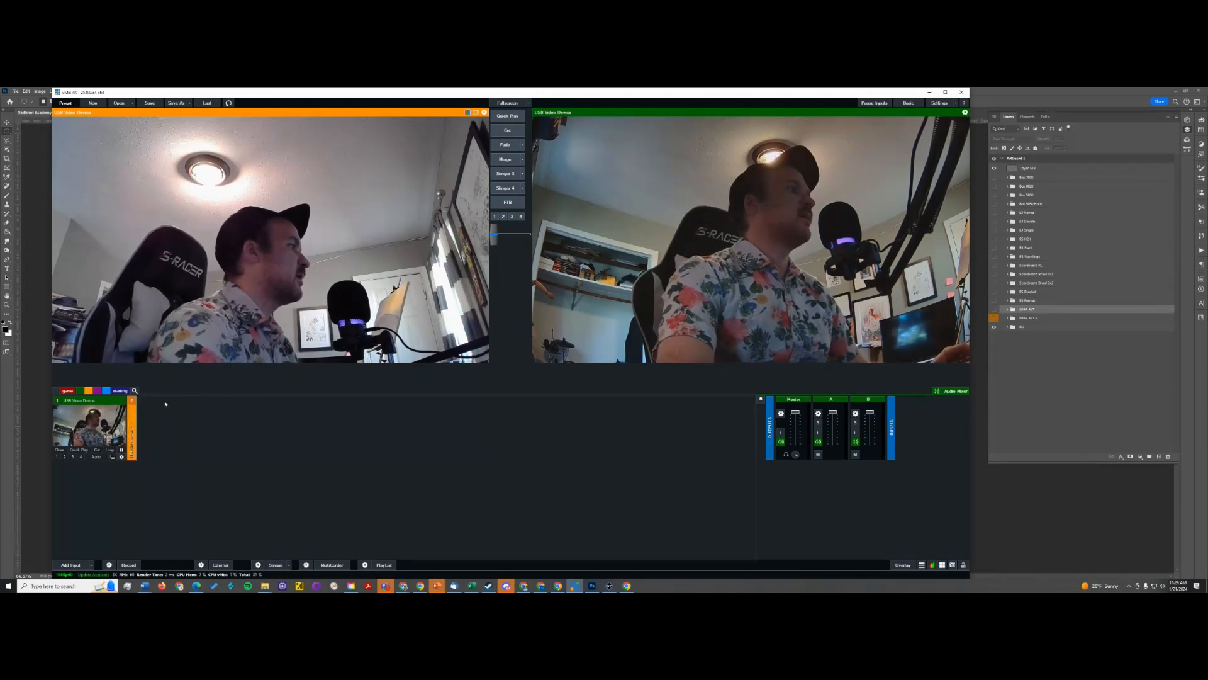
pyautogui.click(134, 422)
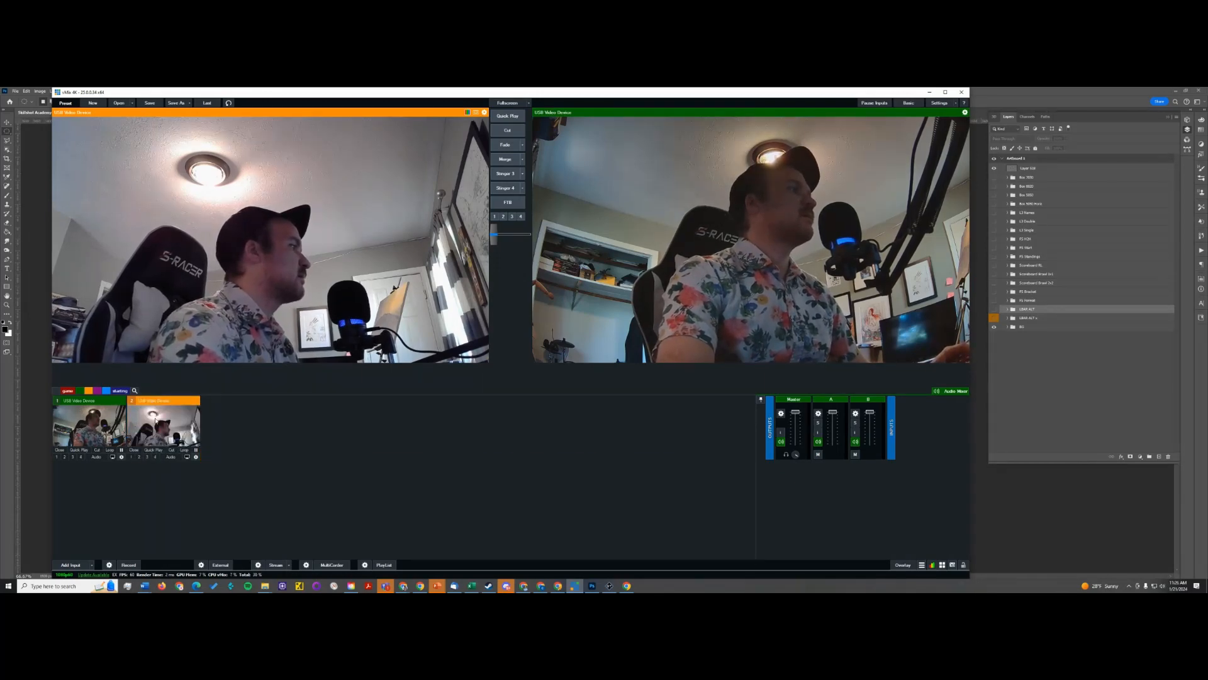
pyautogui.rightClick(155, 421)
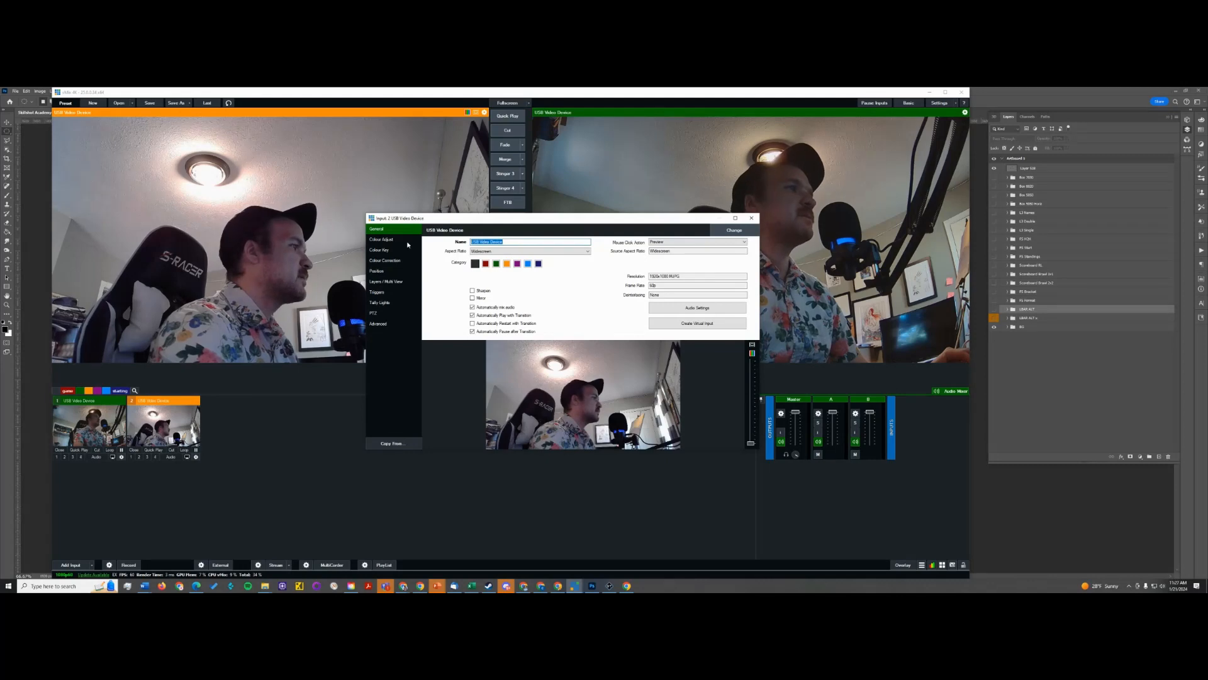
pyautogui.write('Camera ')
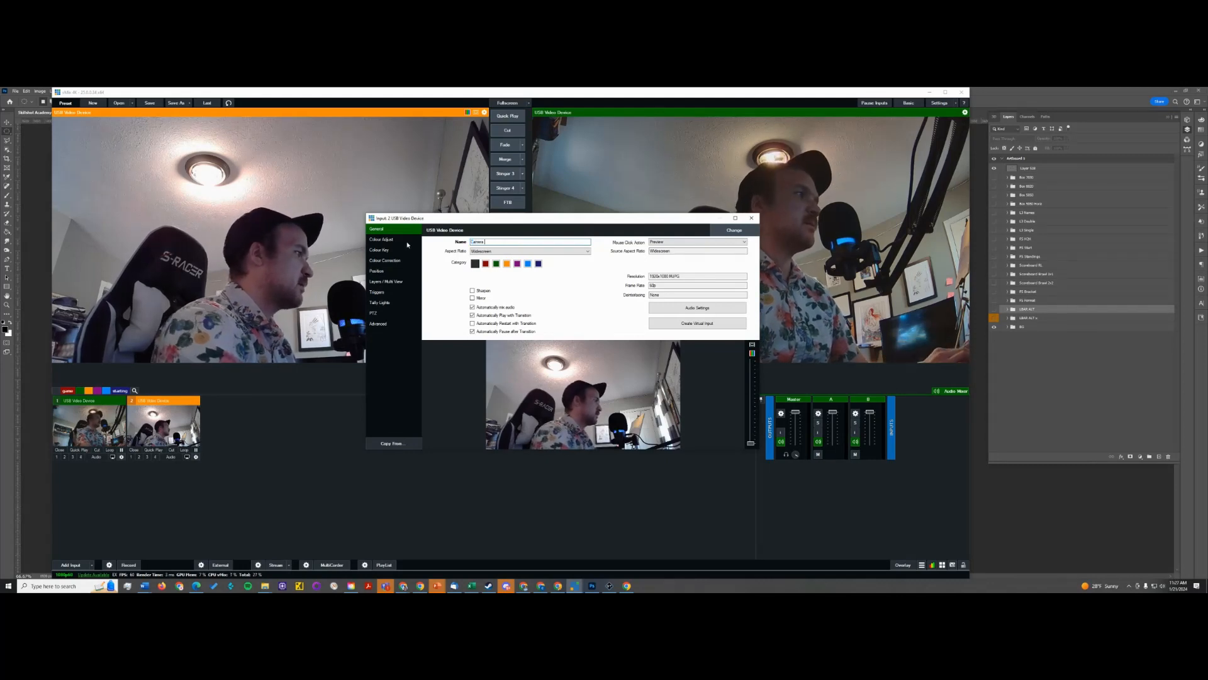
pyautogui.write('2')
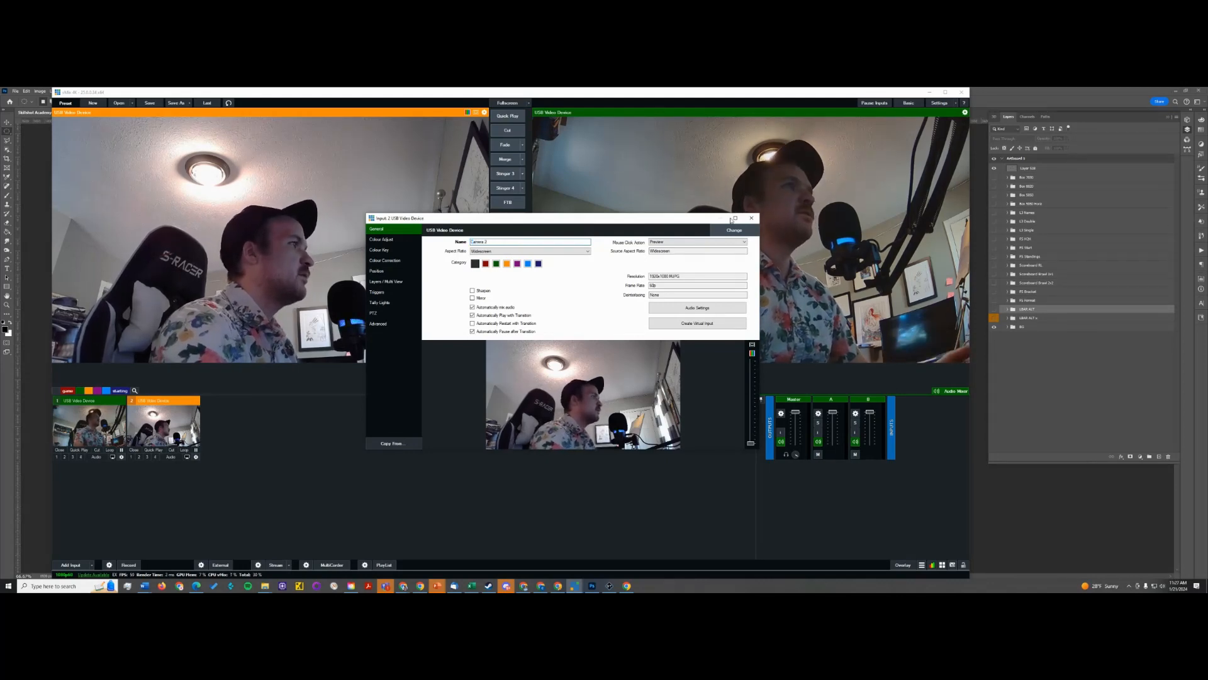
pyautogui.click(752, 219)
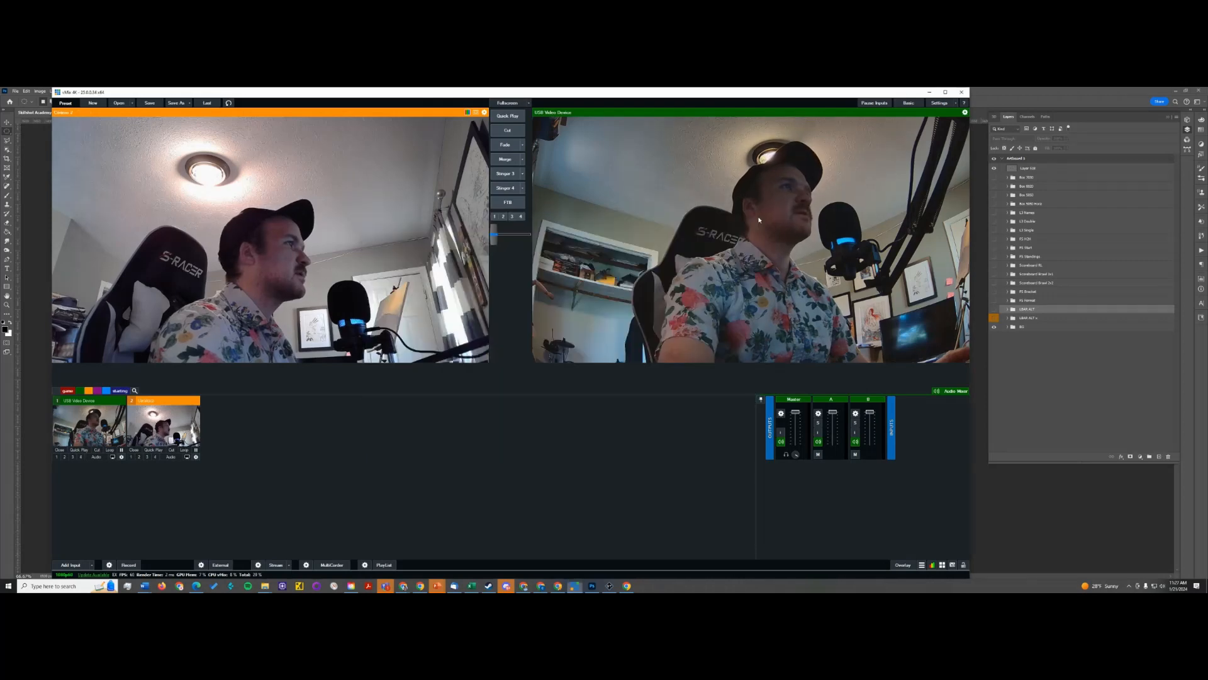
# Rename the first camera input as Camera 1 in its input settings.
pyautogui.doubleClick(97, 414)
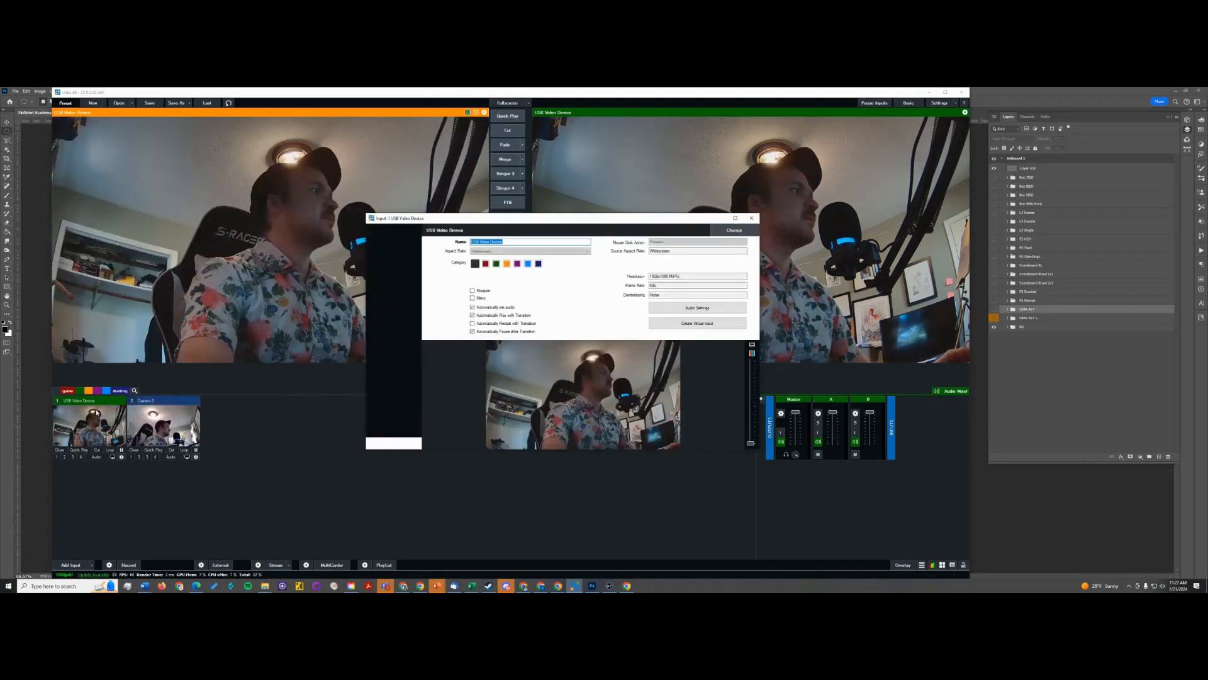
pyautogui.write('Camera 1')
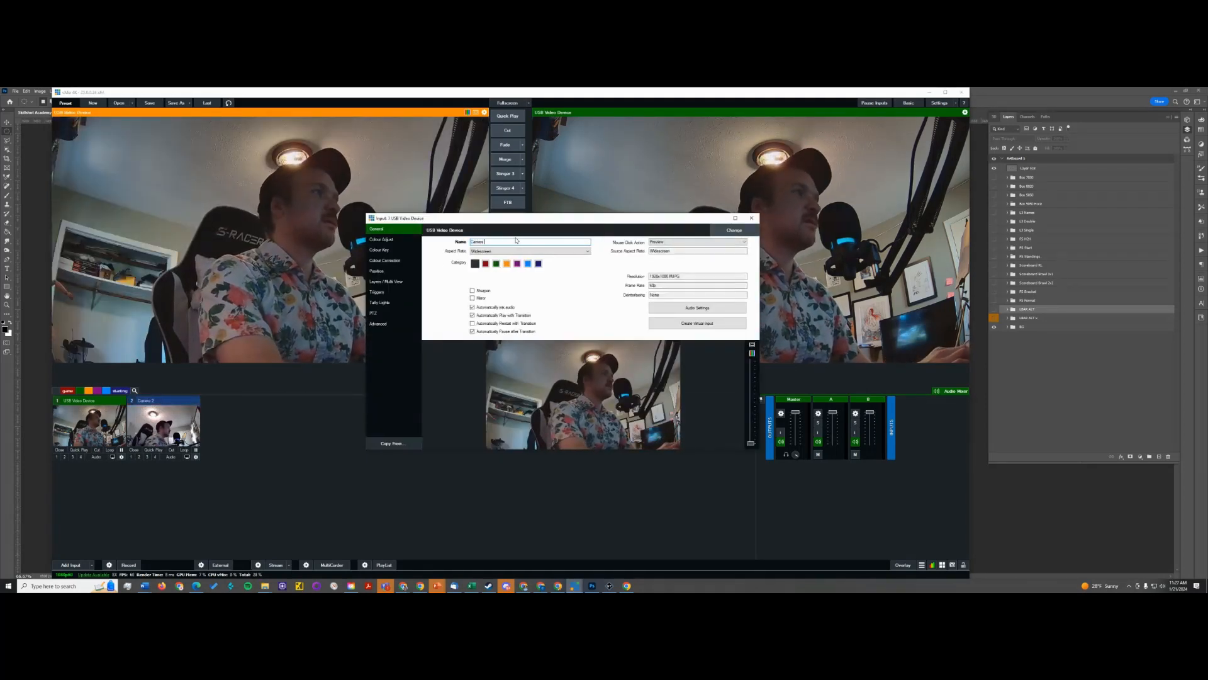
pyautogui.click(751, 218)
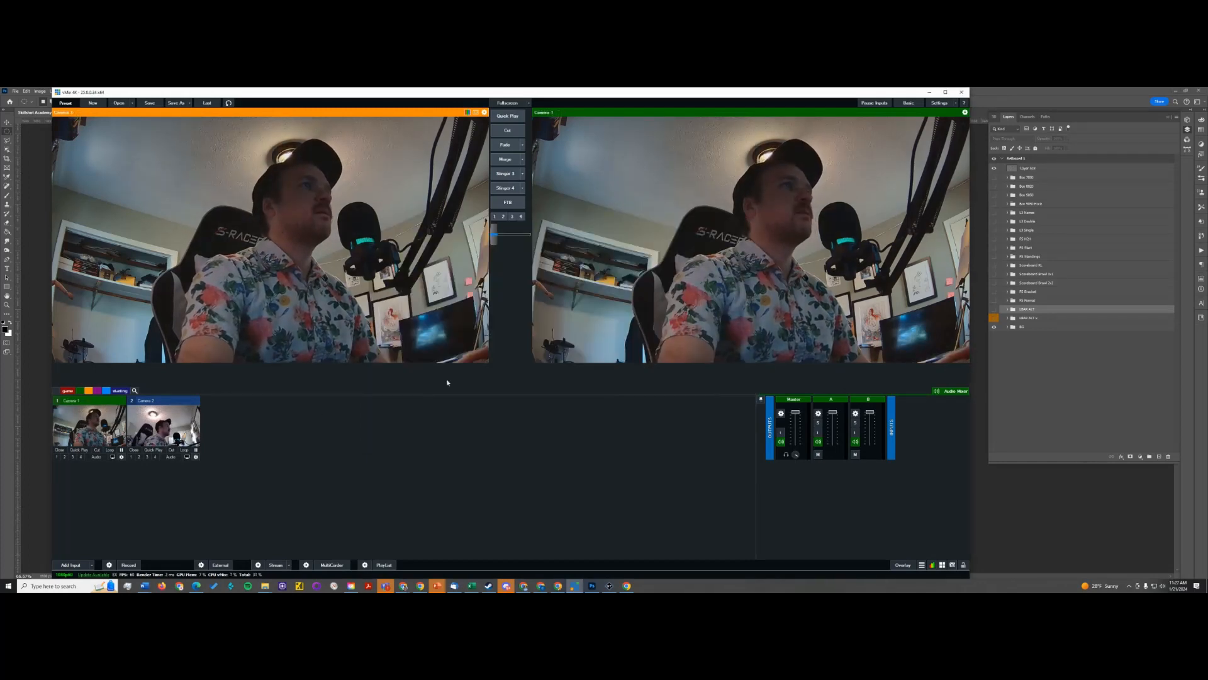
# Collapse the Camera 2 tile to a narrow strip and expand it again, twice.
pyautogui.click(145, 401)
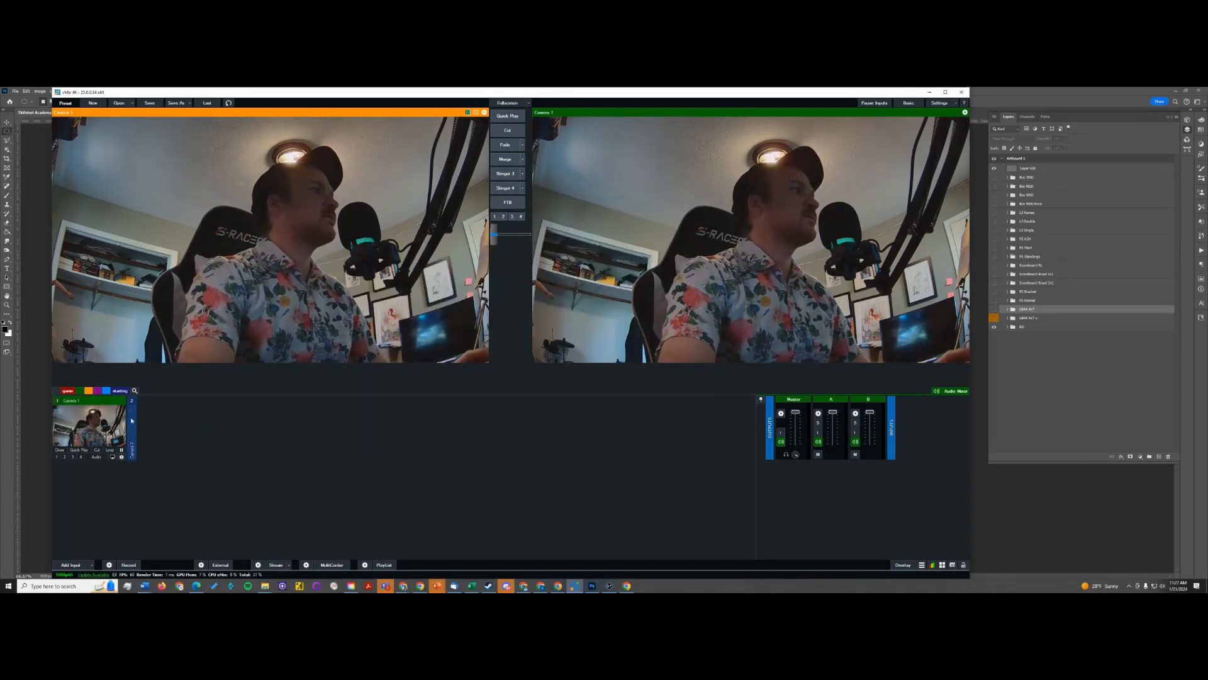
pyautogui.click(133, 406)
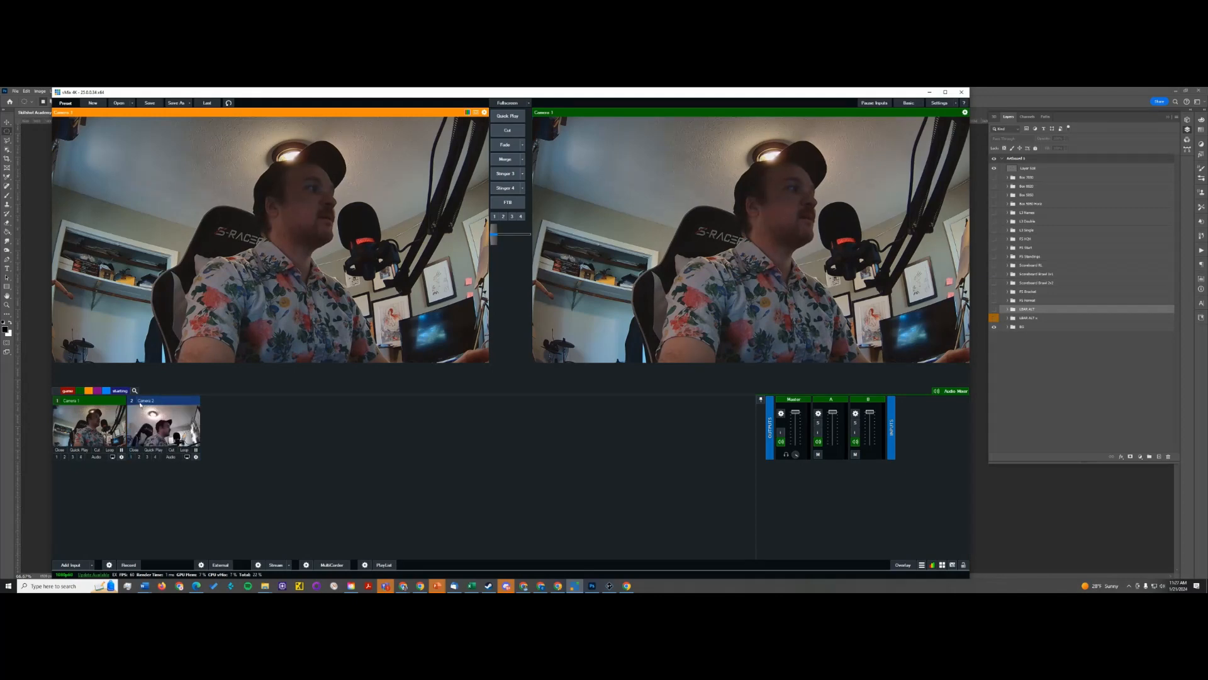
pyautogui.click(140, 404)
pyautogui.click(134, 414)
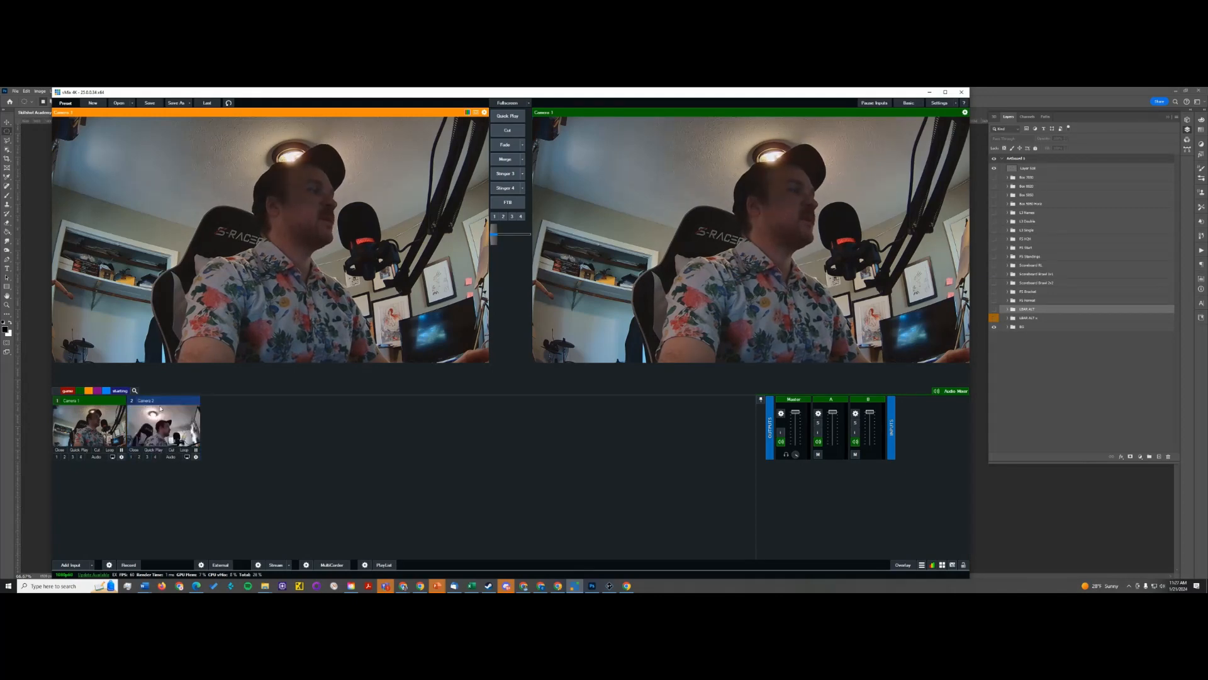
# Put Camera 2 in the preview, then switch the live output to it and back to Camera 1 with Merge transitions.
pyautogui.click(161, 408)
pyautogui.click(123, 409)
pyautogui.click(129, 408)
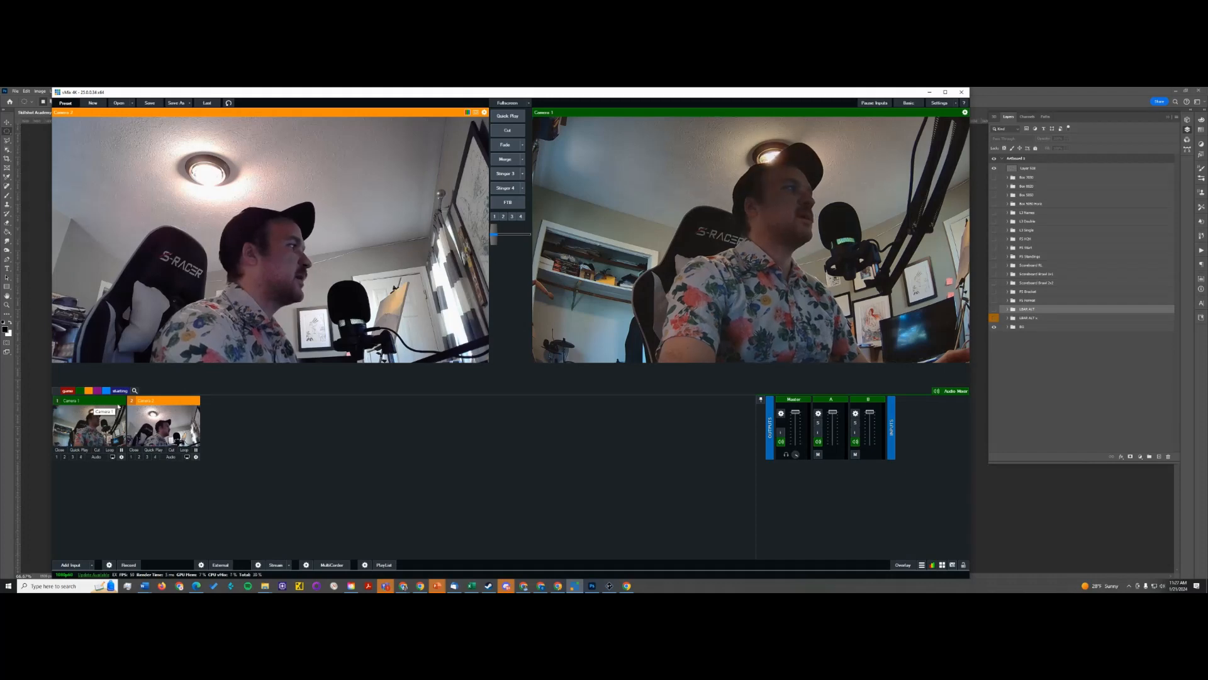
pyautogui.click(510, 160)
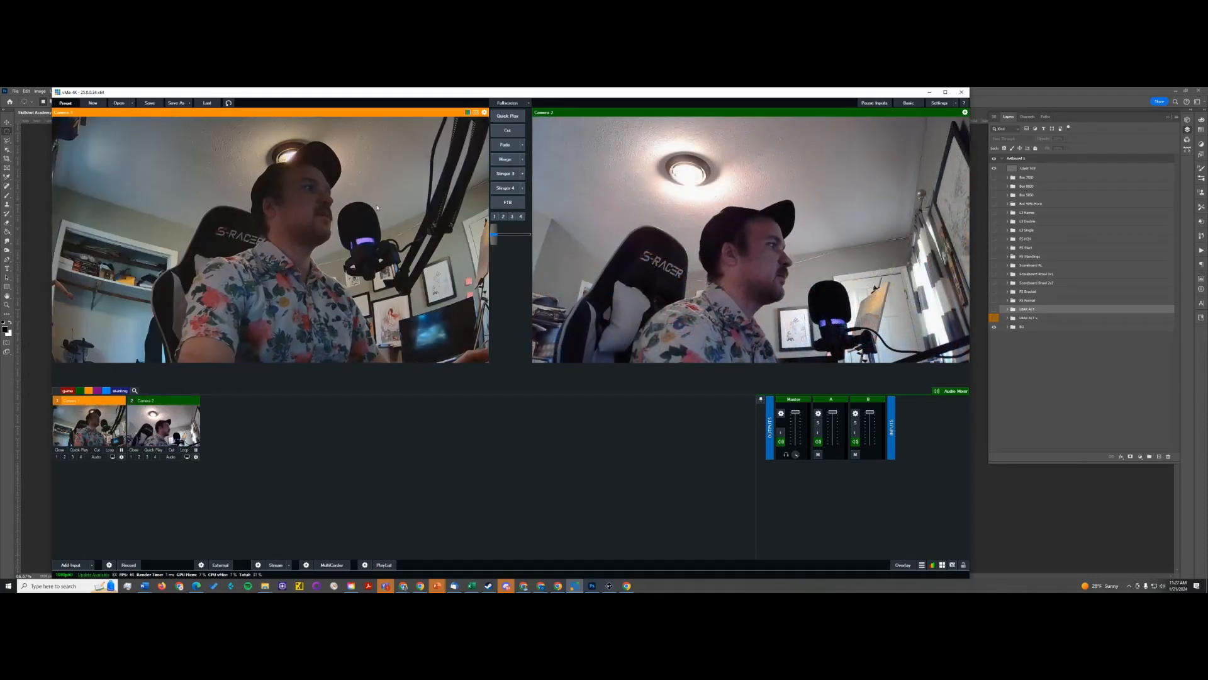
pyautogui.click(508, 159)
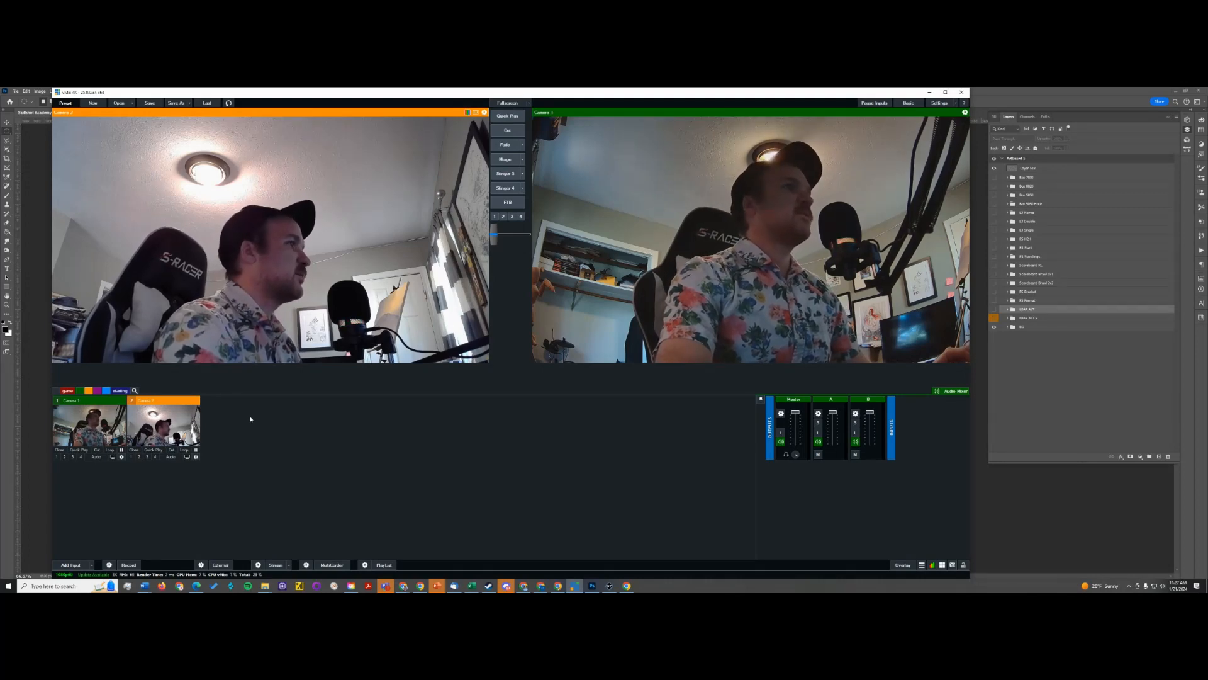
# Look through the DVD, List, Camera and NDI / Desktop Capture input types, and add a Colour input set to Colour Bars.
pyautogui.click(72, 564)
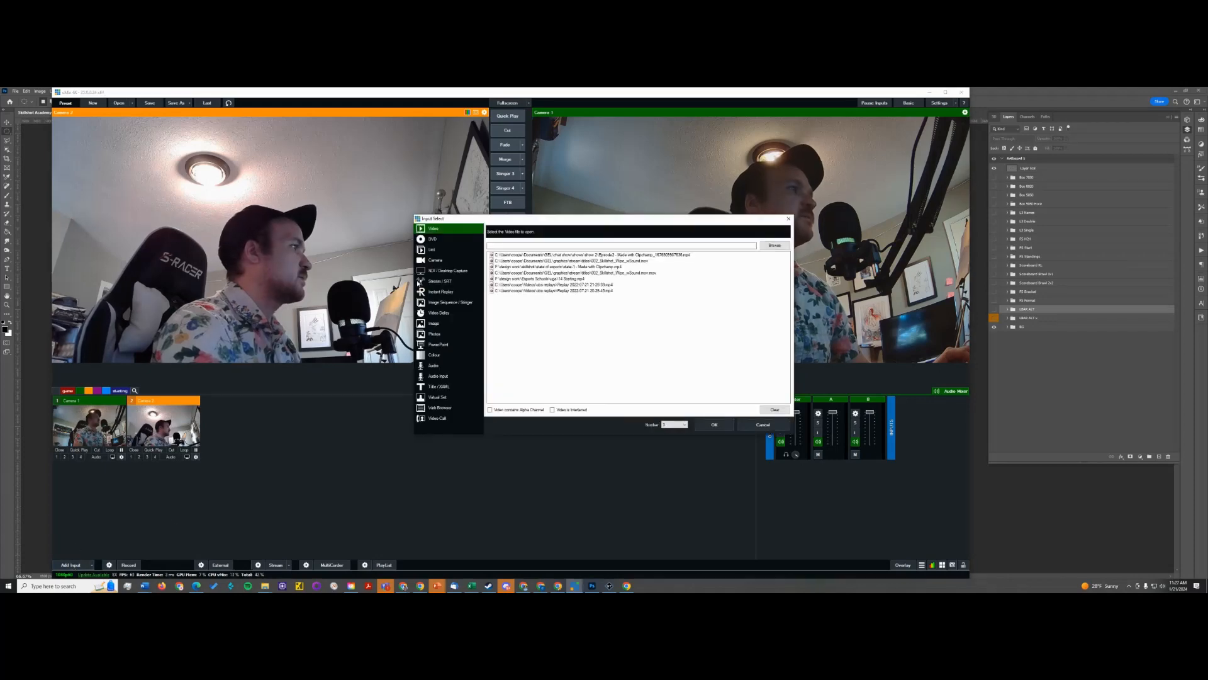
pyautogui.moveTo(560, 222); pyautogui.dragTo(550, 222)
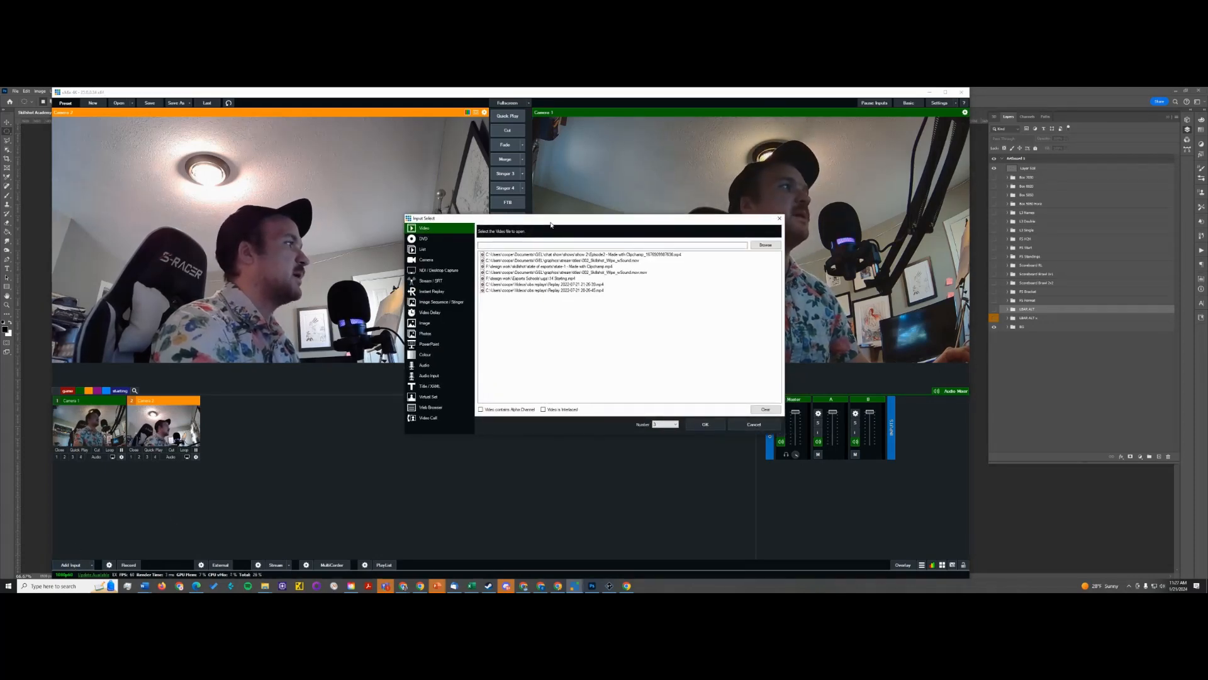
pyautogui.click(426, 240)
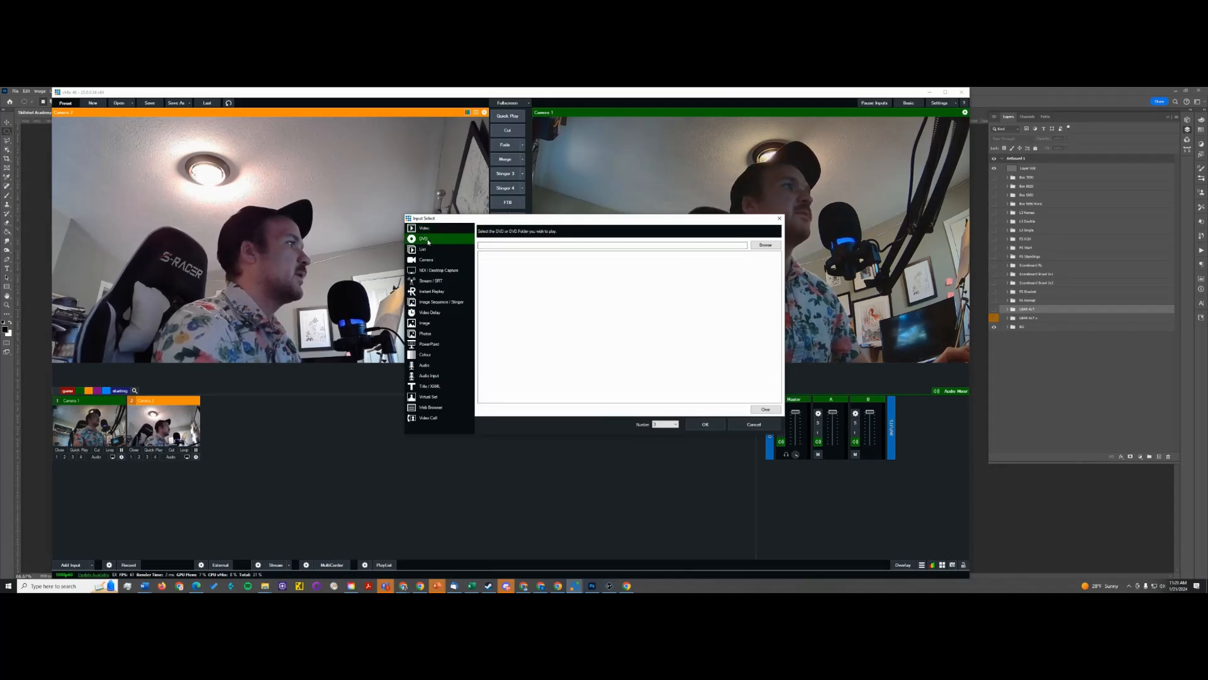
pyautogui.click(430, 250)
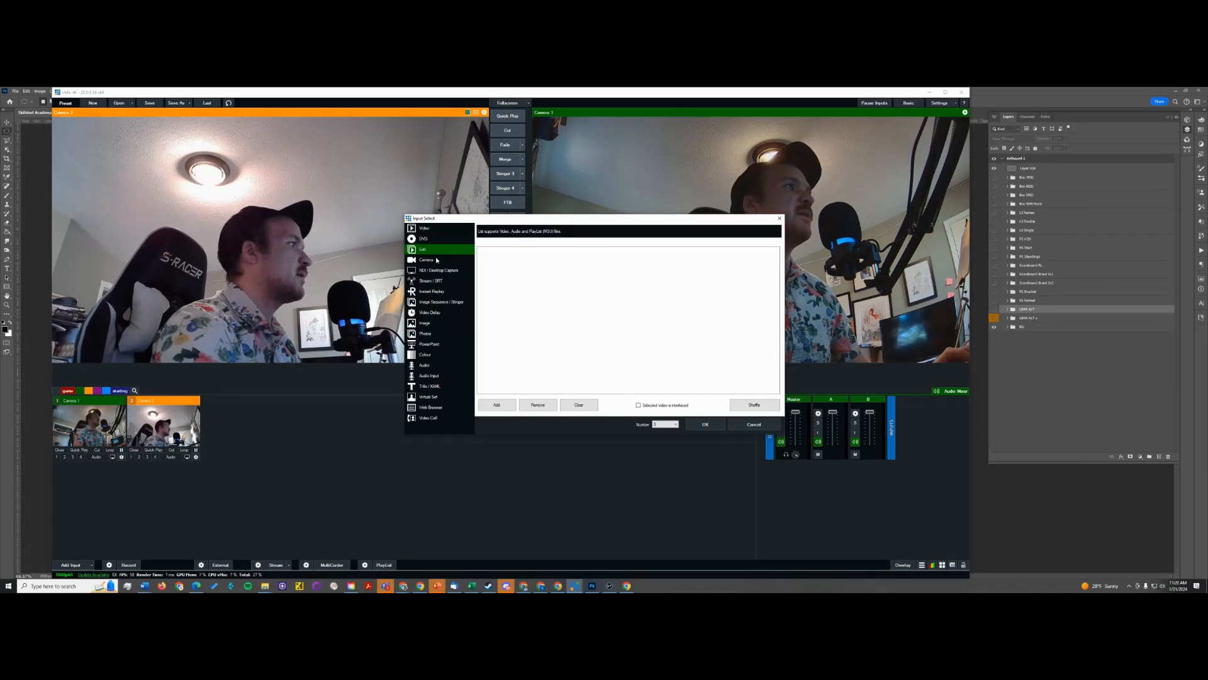
pyautogui.click(437, 260)
pyautogui.click(446, 270)
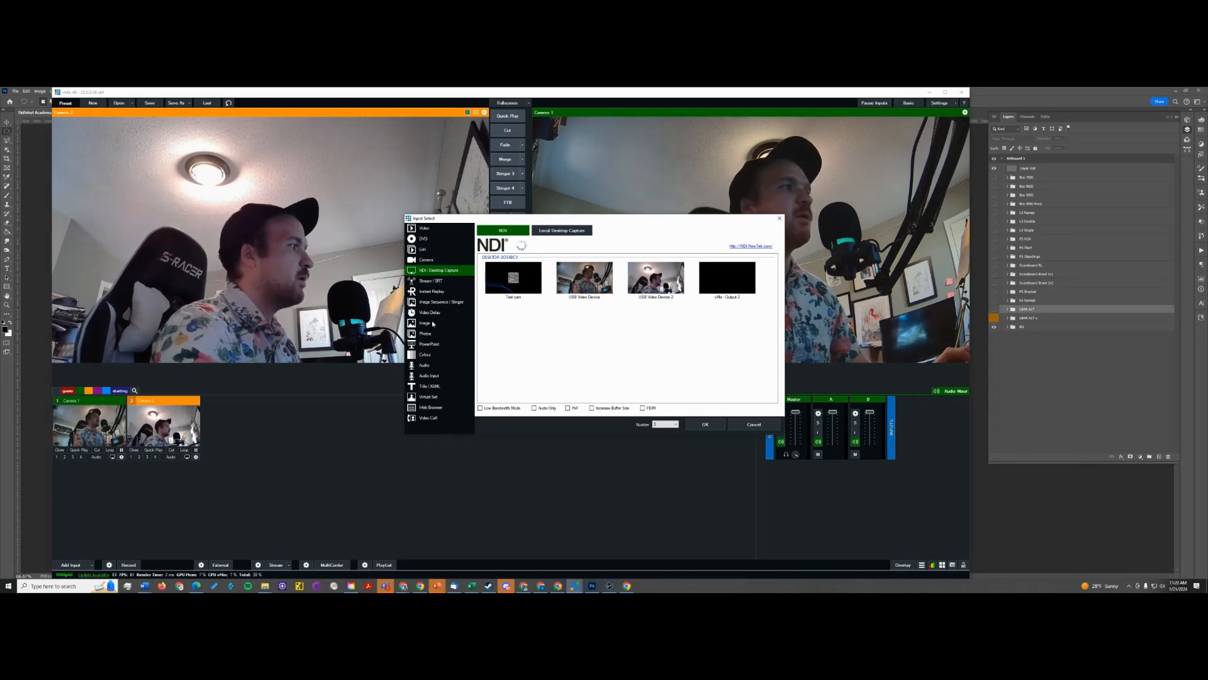
pyautogui.click(426, 354)
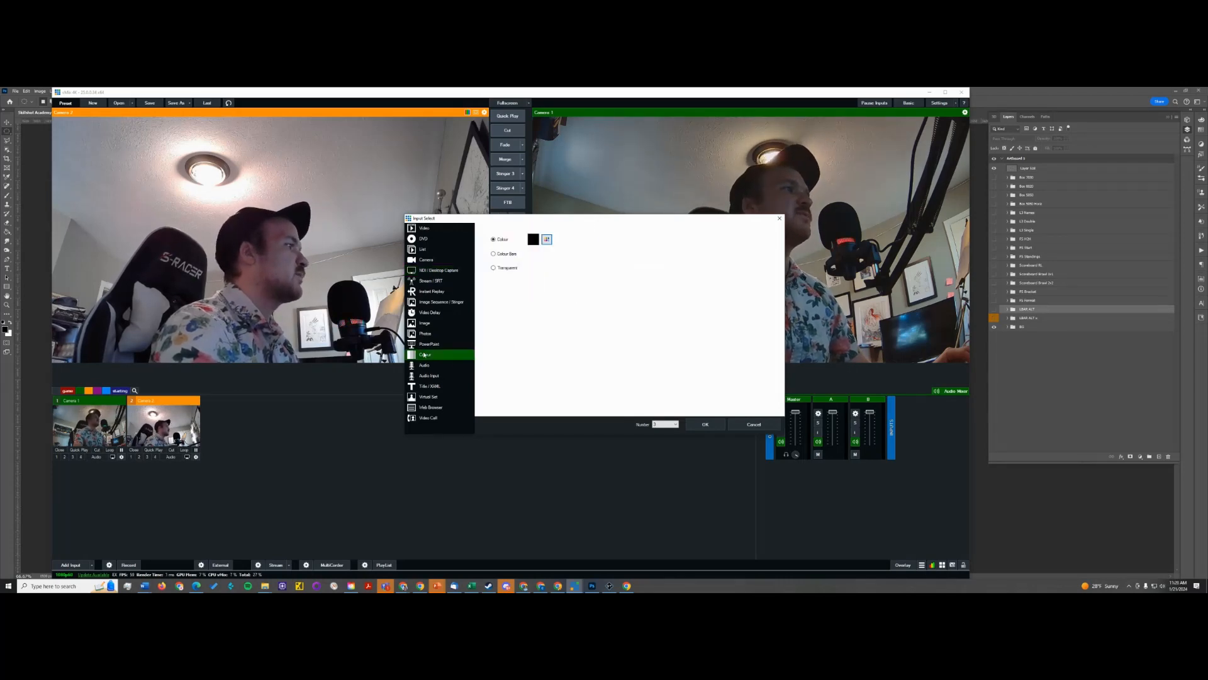
pyautogui.click(506, 255)
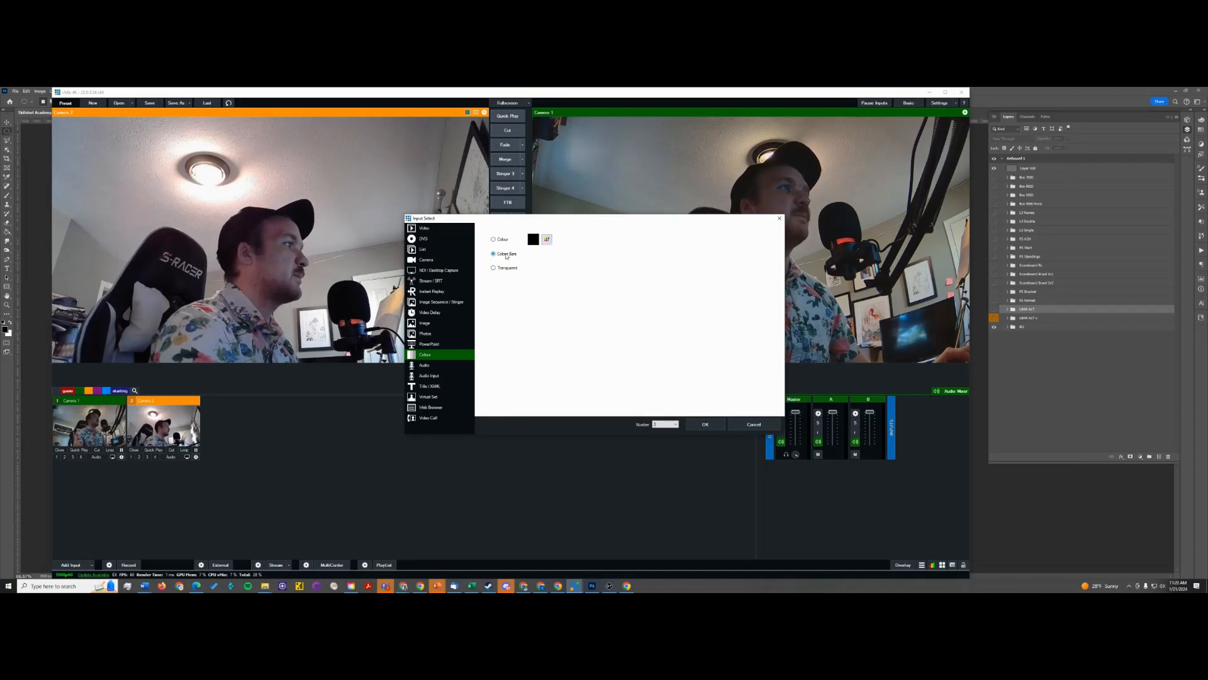
pyautogui.click(705, 424)
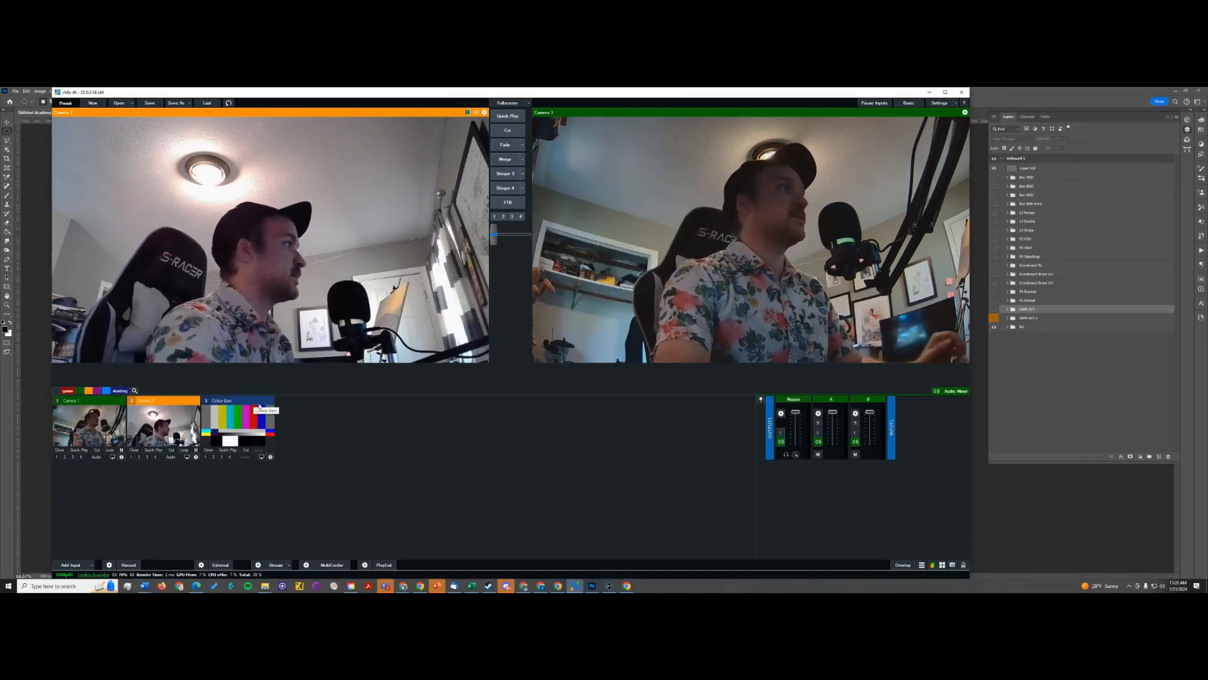
# Put Colour Bars in the preview and alternate it with Camera 1 on the live output using Merge, the manual transition slider, Fade and Cut.
pyautogui.click(251, 418)
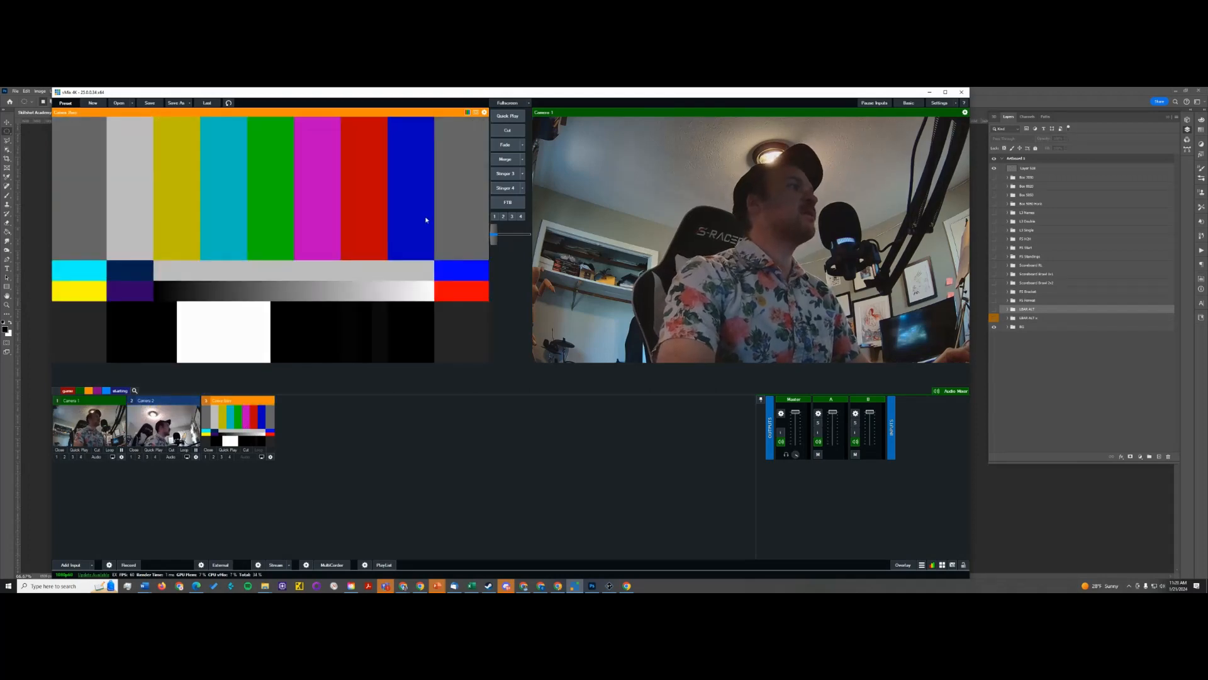
pyautogui.click(505, 160)
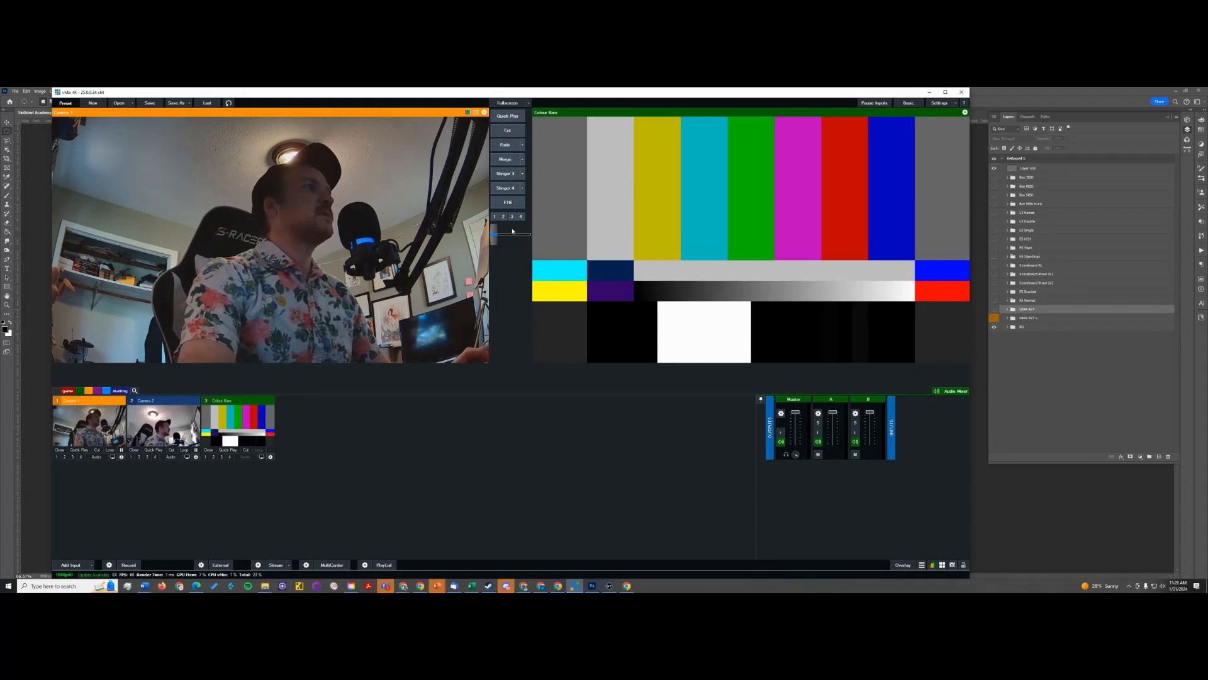
pyautogui.moveTo(496, 240); pyautogui.dragTo(526, 233)
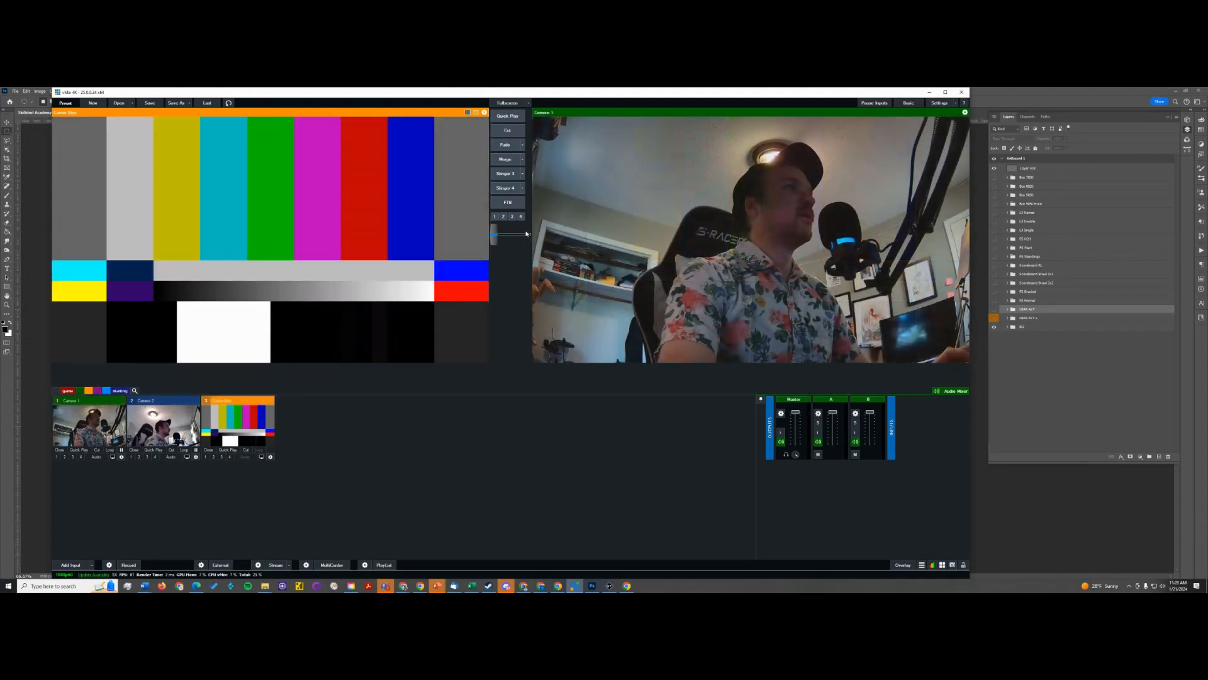
pyautogui.click(495, 148)
pyautogui.click(504, 132)
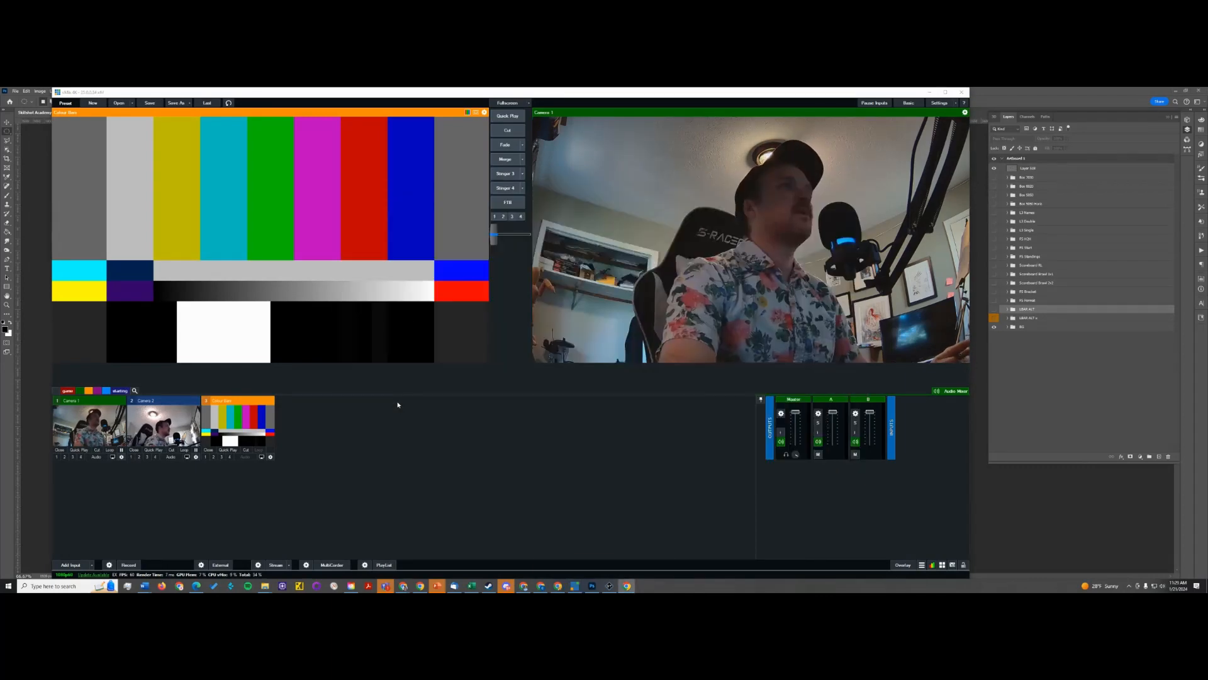
# Switch to Photoshop, expand the BG layer group and start a Quick Export as PNG of the group.
pyautogui.click(668, 567)
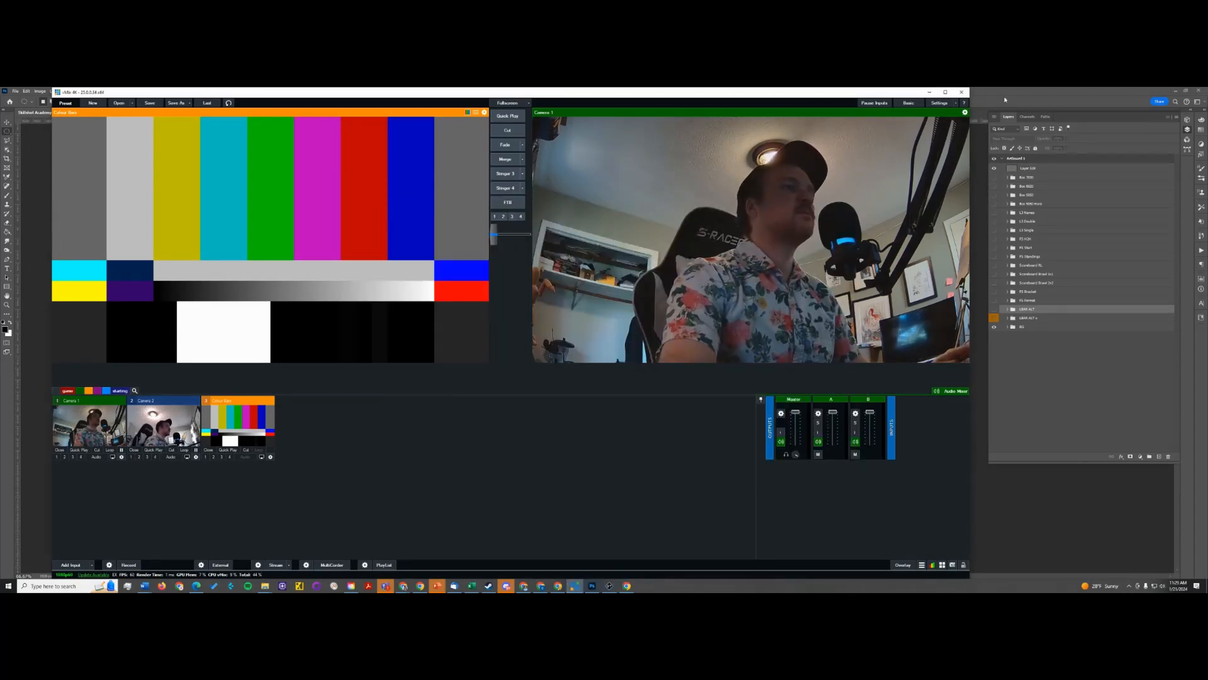
pyautogui.click(1010, 92)
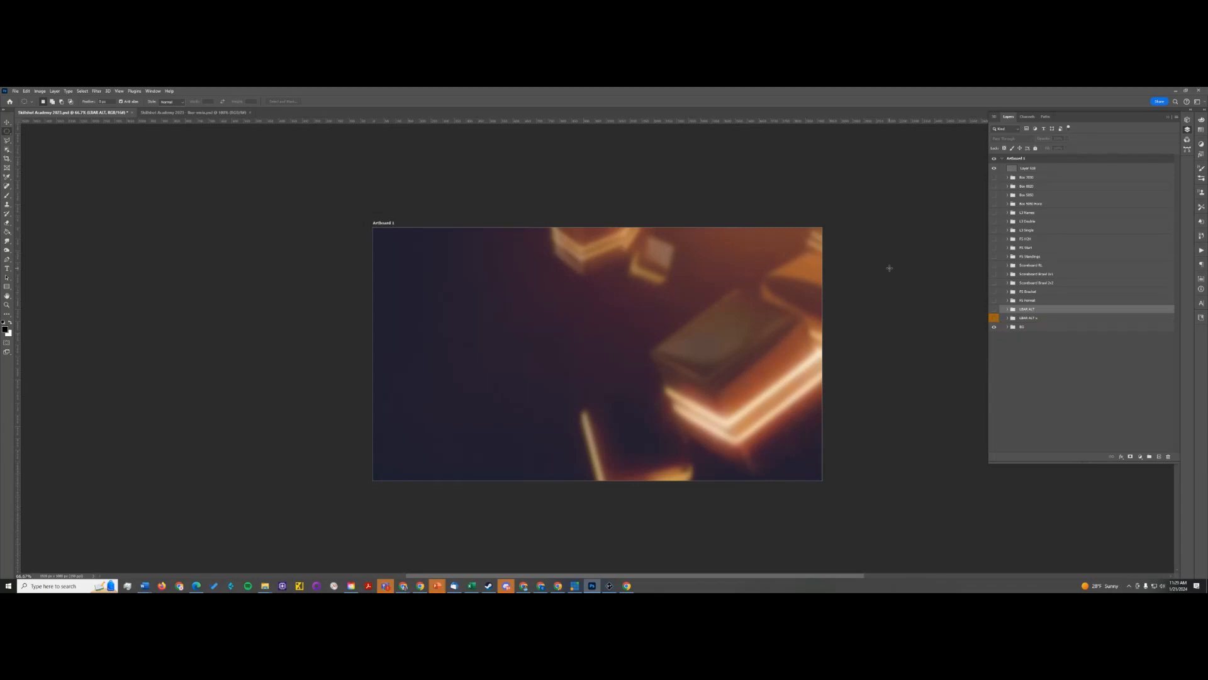
pyautogui.click(1008, 327)
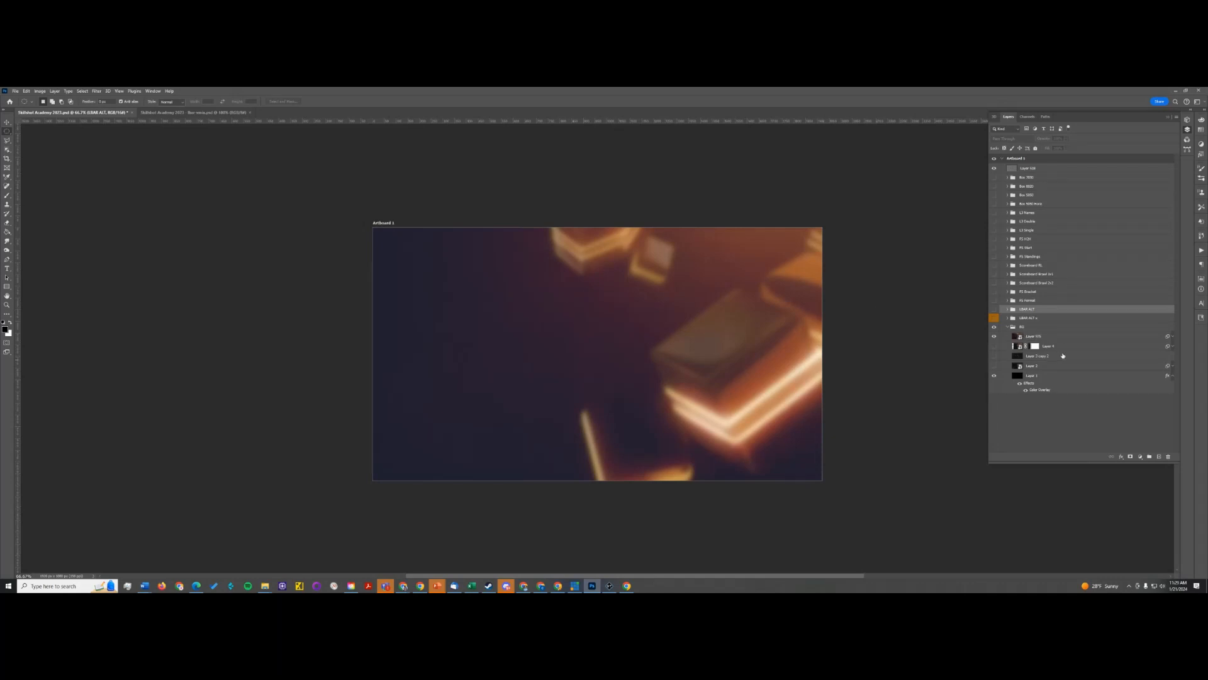
pyautogui.rightClick(1066, 328)
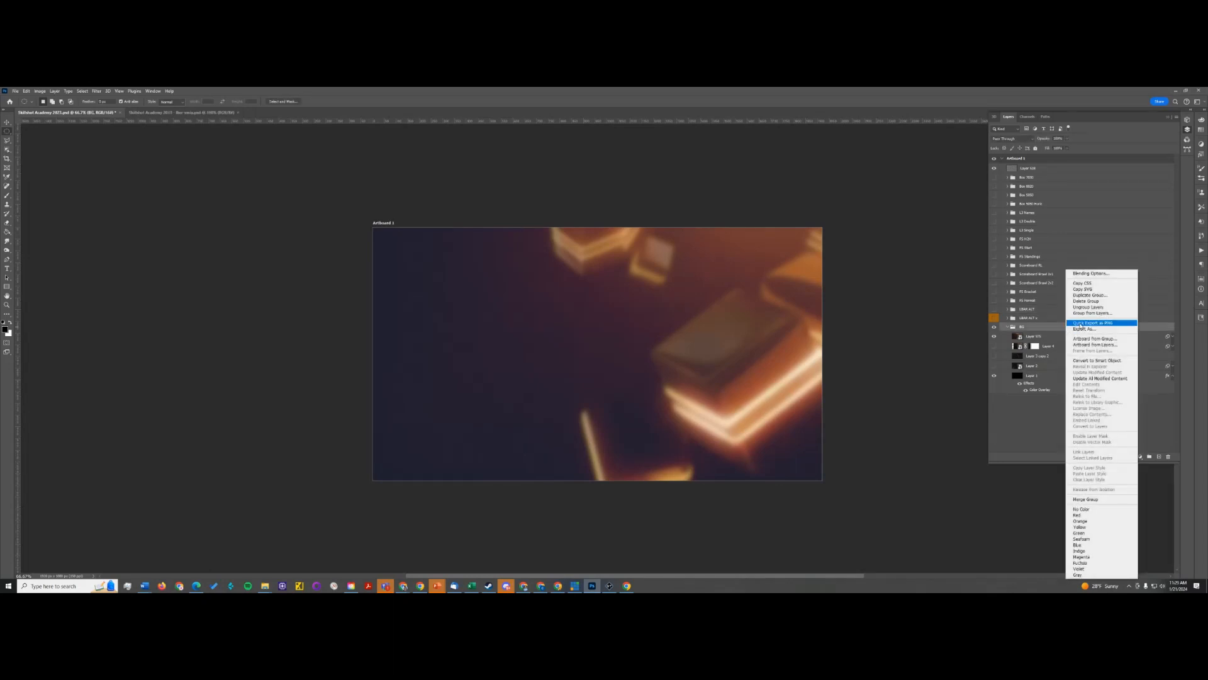
pyautogui.click(1073, 322)
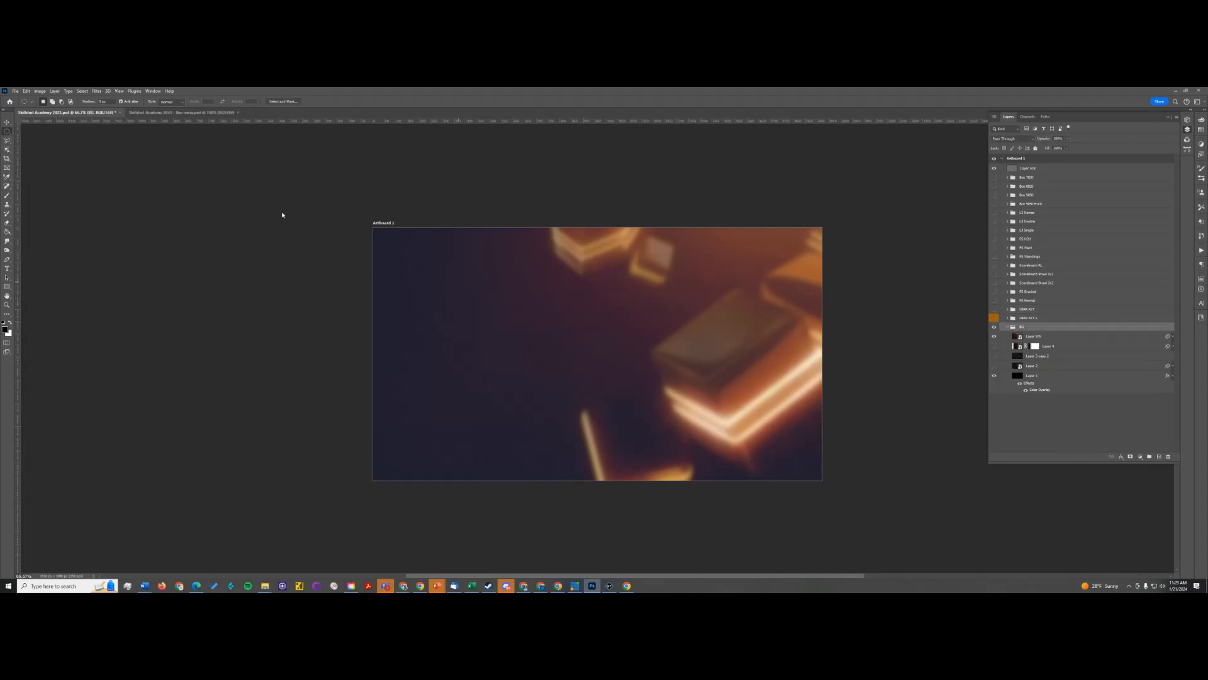
# Browse through the OneDrive class folder to the vmix packages folder as the export location.
pyautogui.scroll(10, 42, 264)
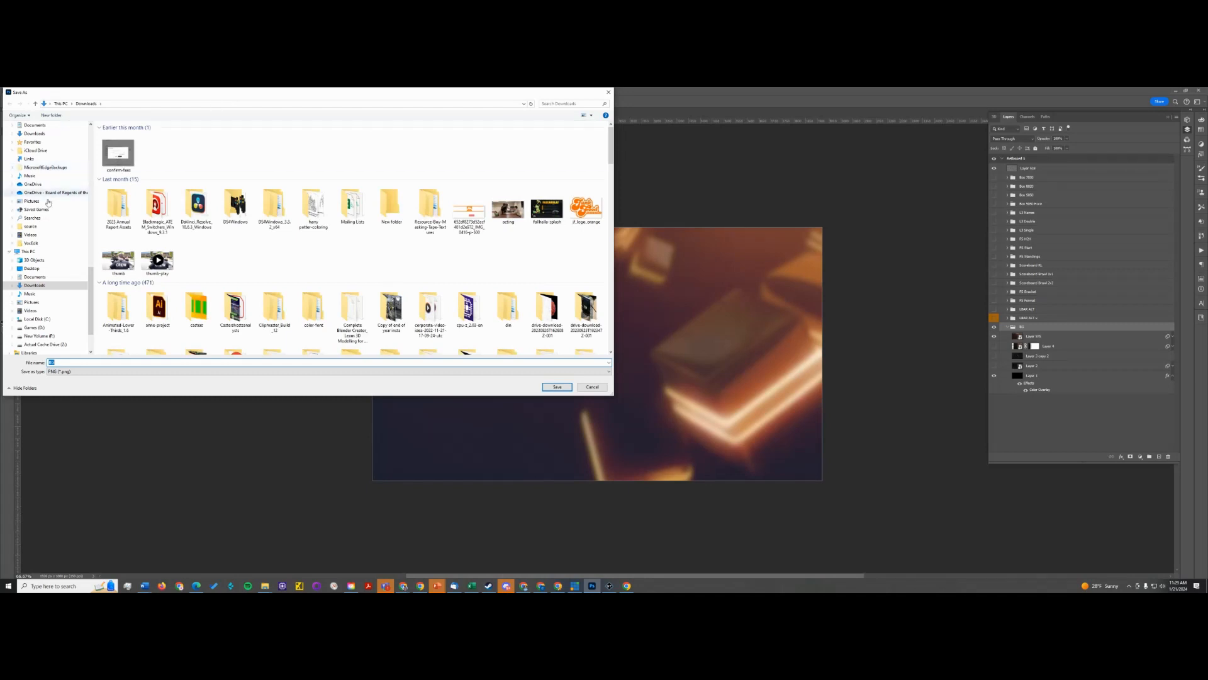
pyautogui.scroll(6, 42, 264)
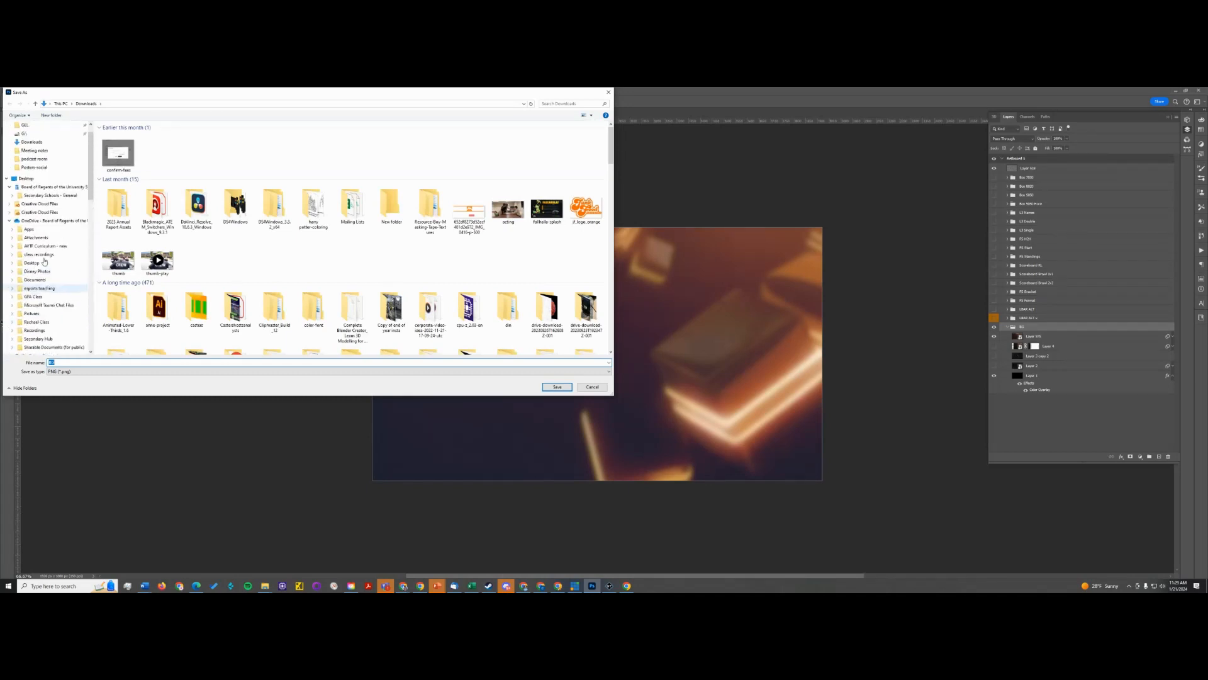
pyautogui.click(29, 231)
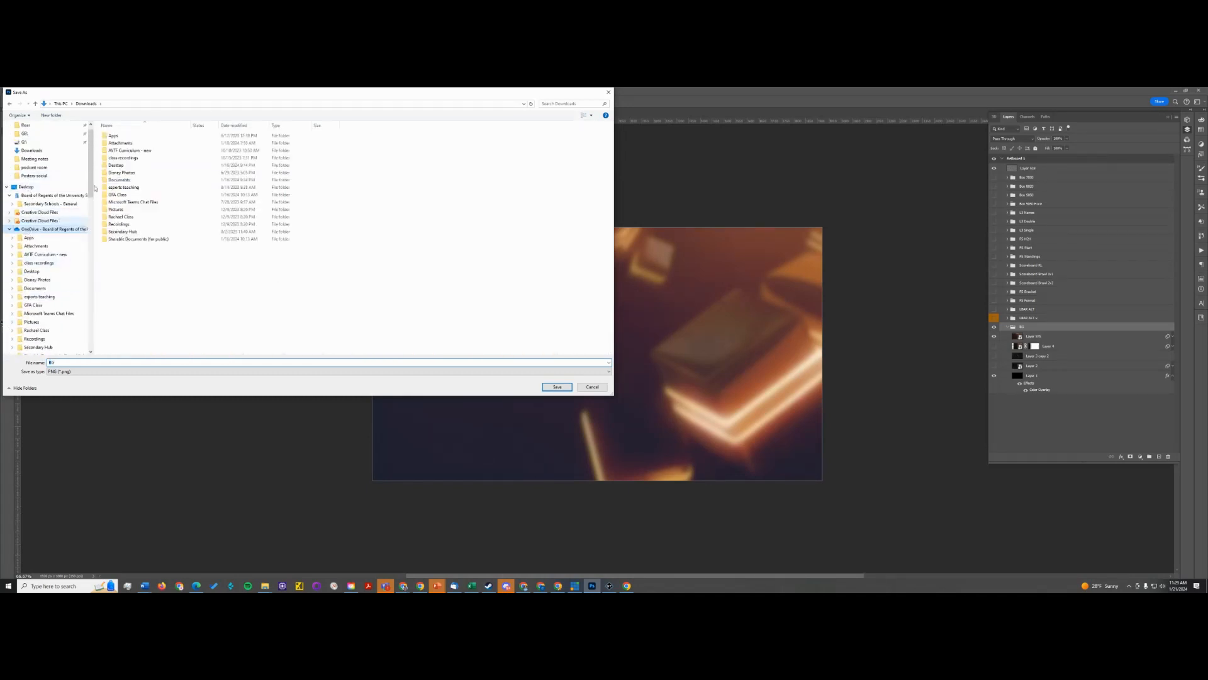
pyautogui.doubleClick(125, 195)
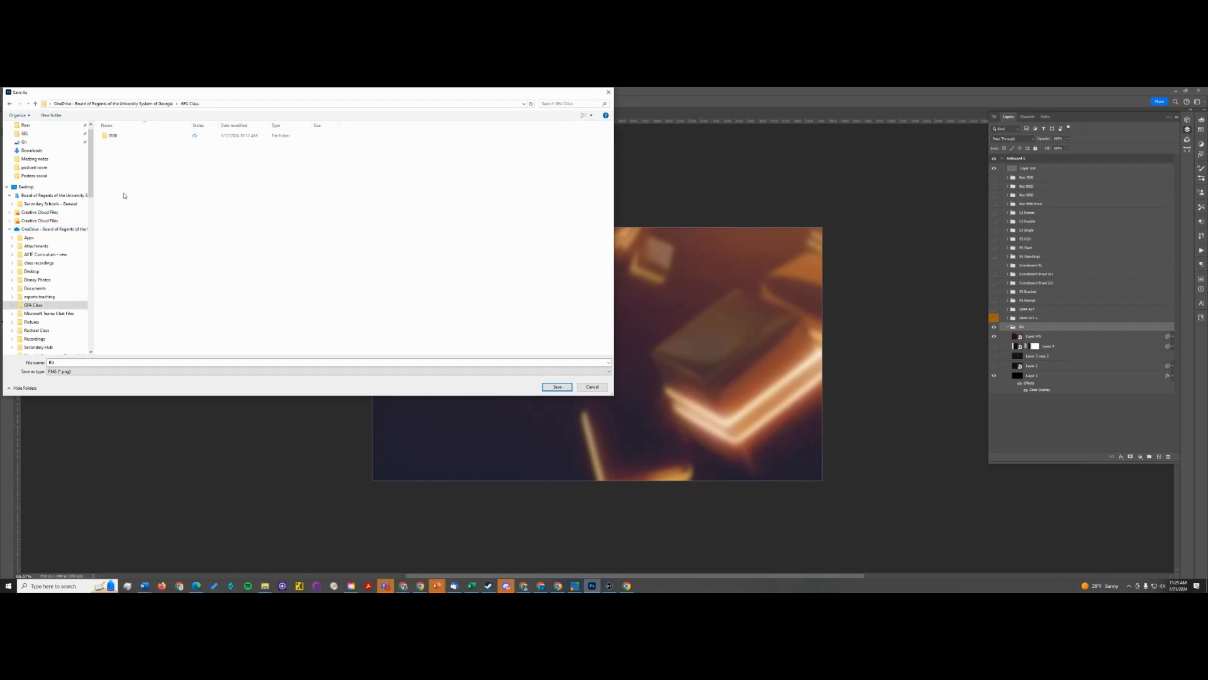
pyautogui.doubleClick(126, 136)
pyautogui.click(128, 152)
pyautogui.doubleClick(128, 151)
# Create a folder named building inside vmix packages and pin it to Quick access.
pyautogui.hotkey('ctrl', 'shift', 'n')
pyautogui.write('bu')
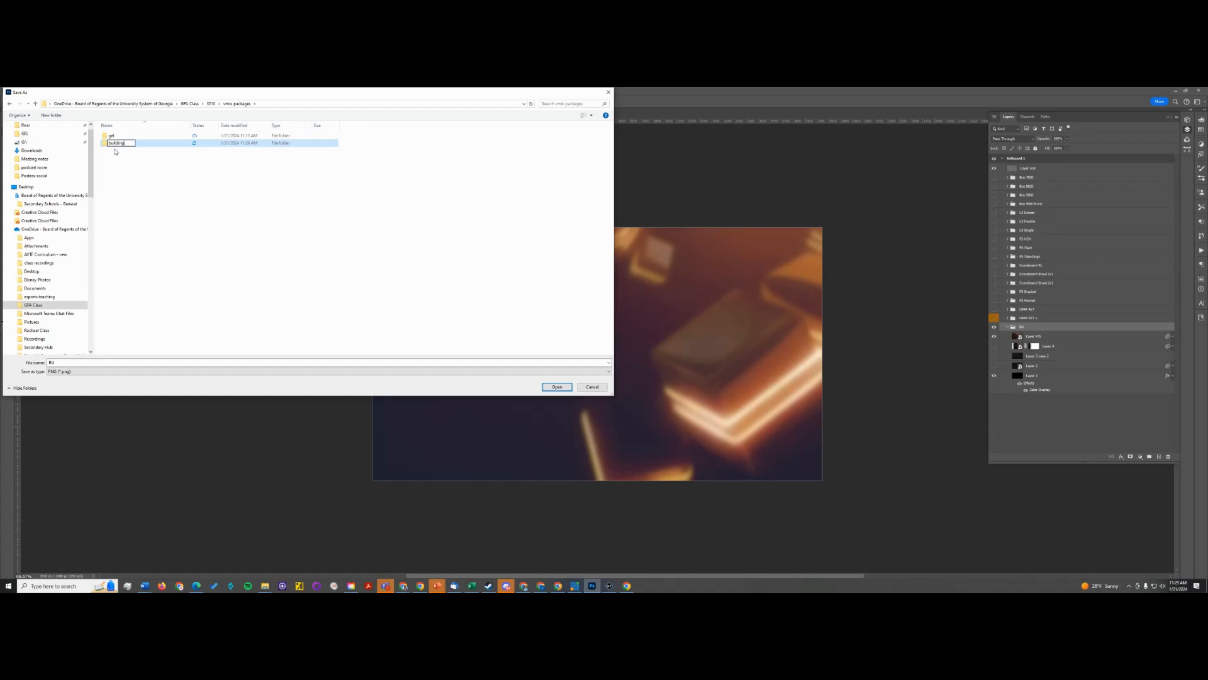
pyautogui.write('ilding')
pyautogui.press('Return')
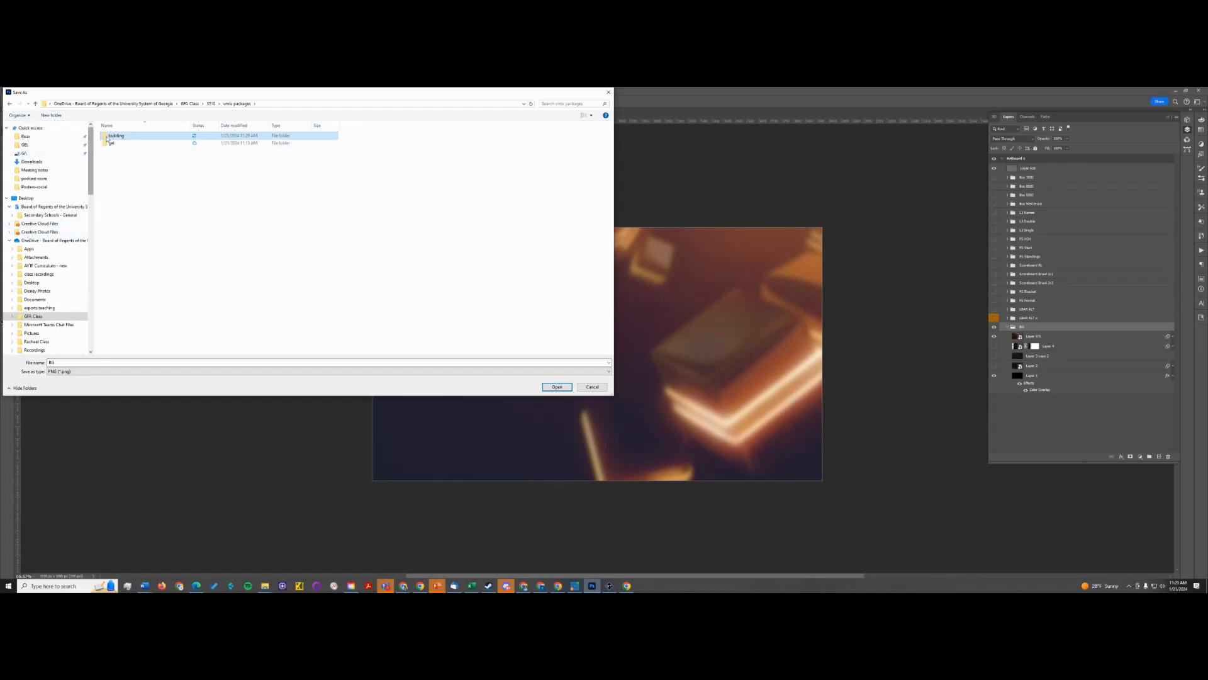
pyautogui.moveTo(116, 136); pyautogui.dragTo(40, 144)
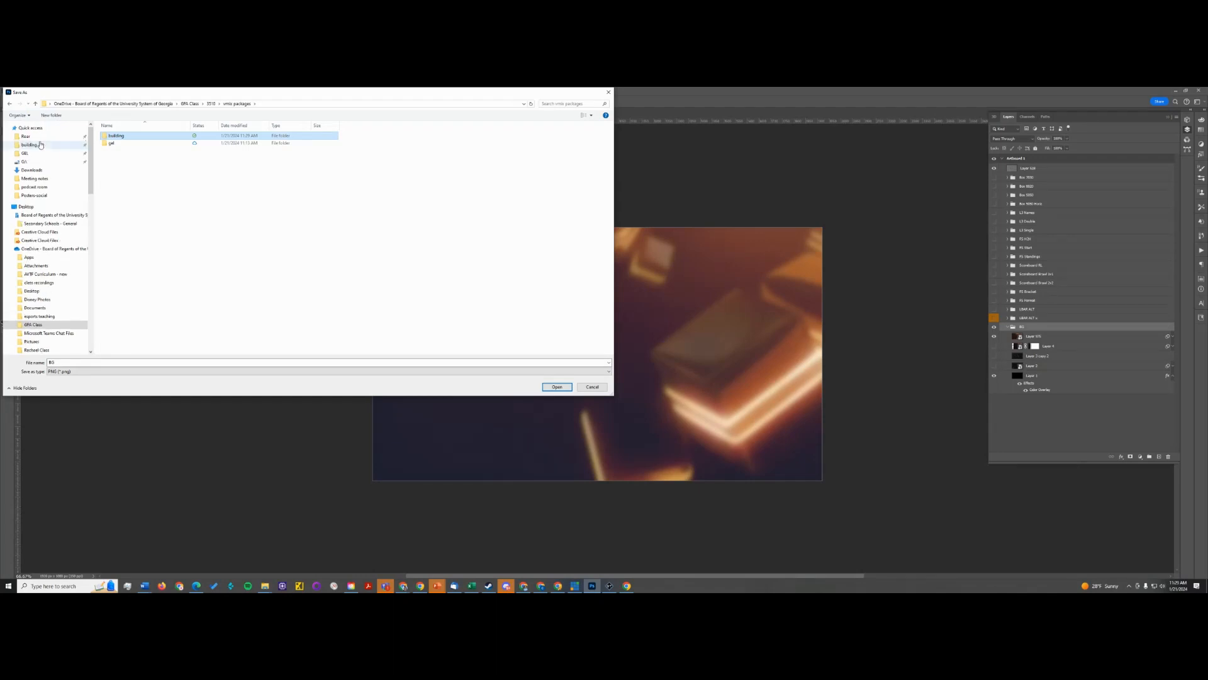
# Save the background PNG in the building folder under the name BG-vmix.
pyautogui.click(45, 146)
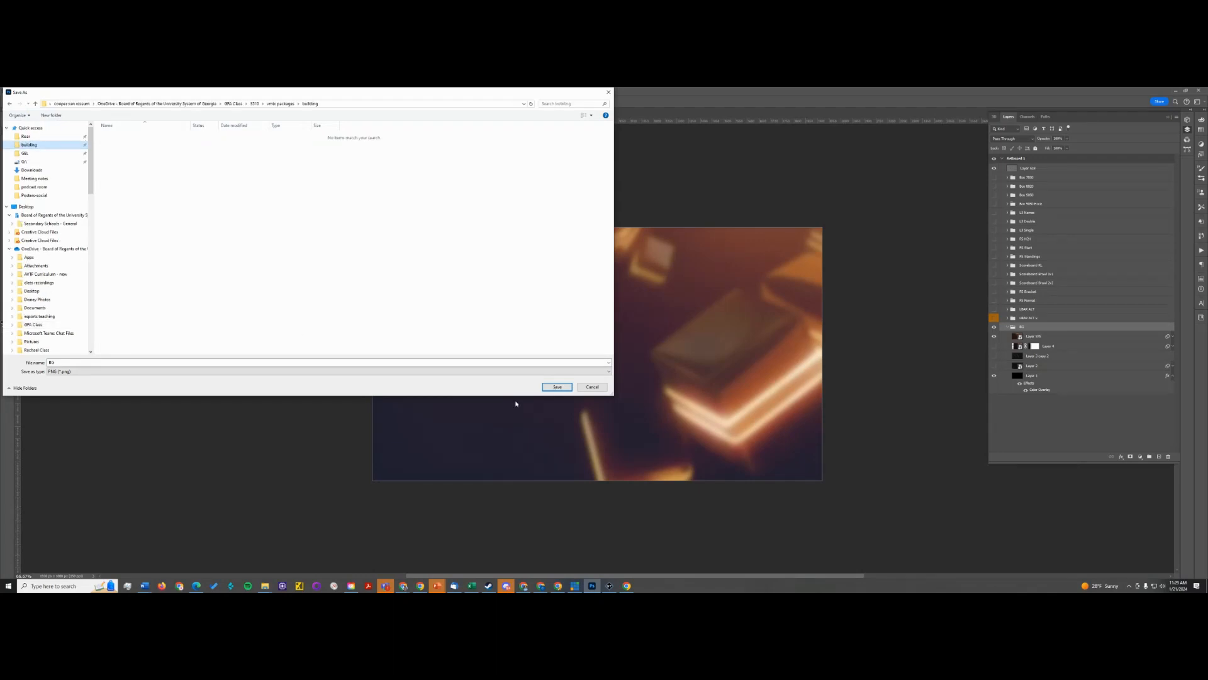
pyautogui.click(196, 363)
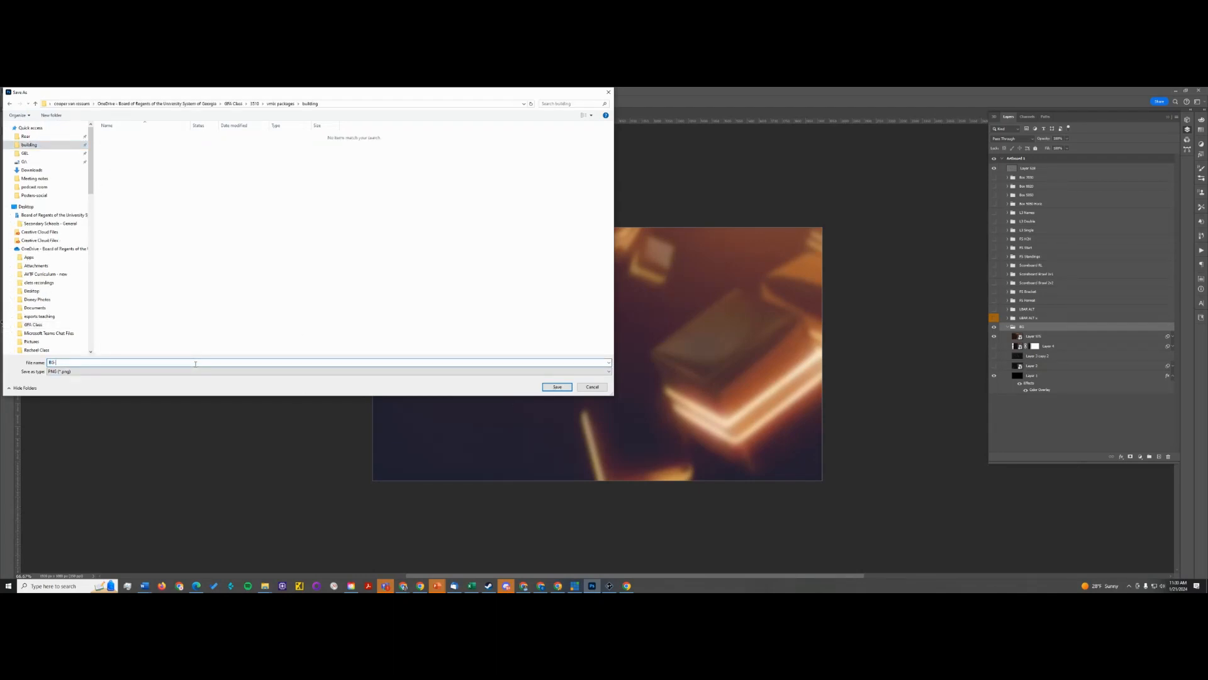
pyautogui.write('-vmix')
pyautogui.press('Return')
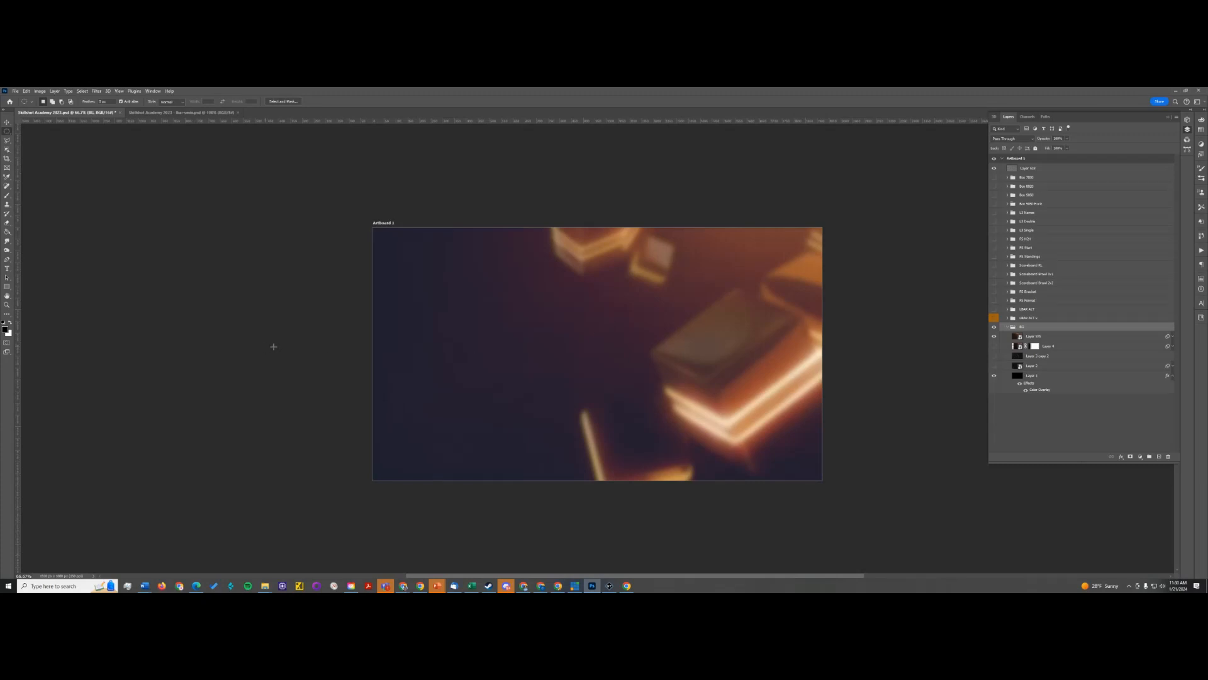
# Switch to vMix and add an Image input using the BG-vmix PNG from the building folder.
pyautogui.hotkey('alt', 'Tab')
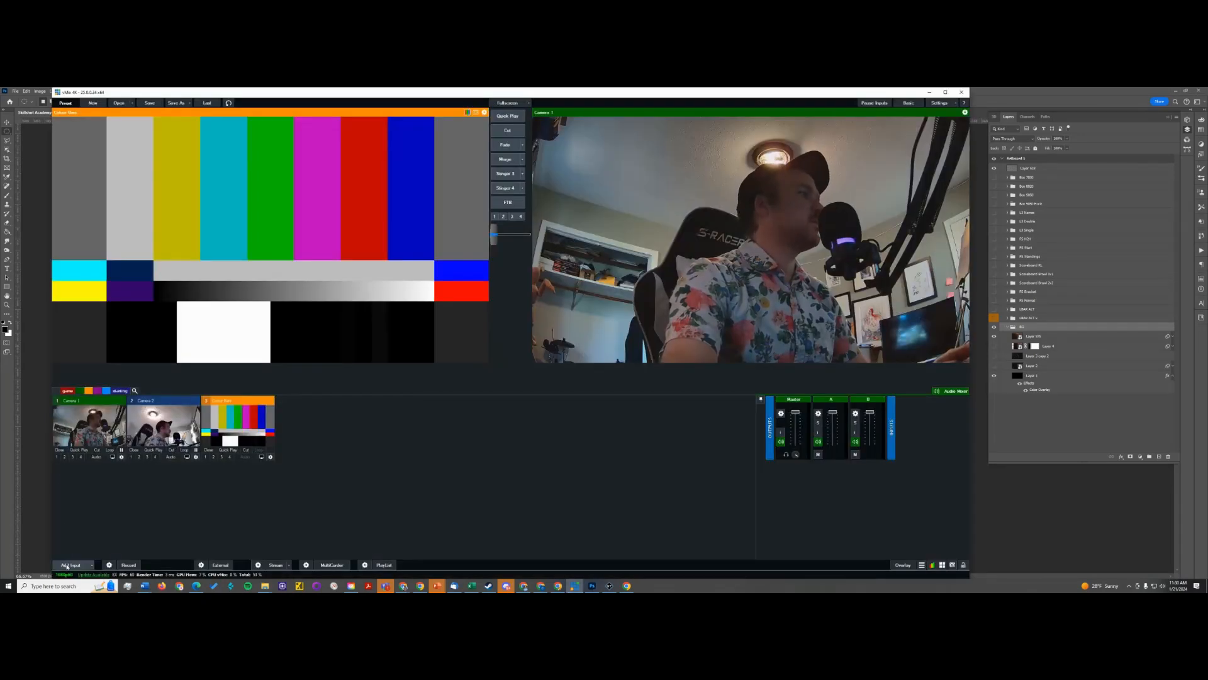
pyautogui.click(67, 565)
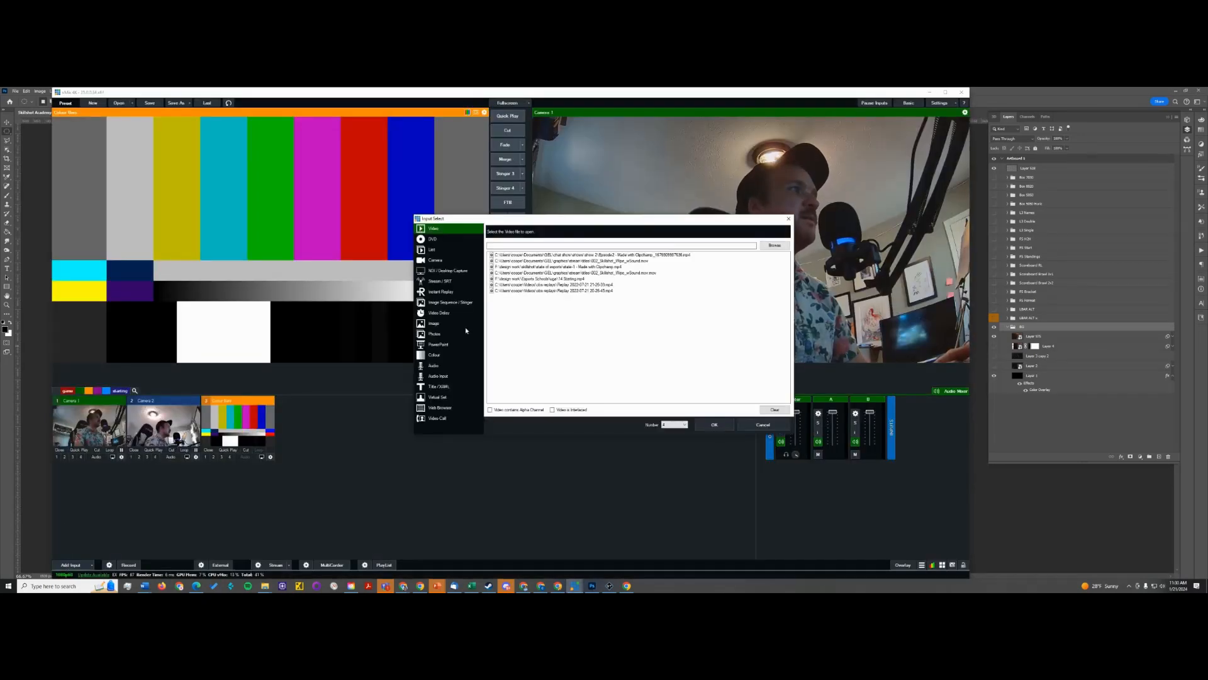
pyautogui.click(444, 323)
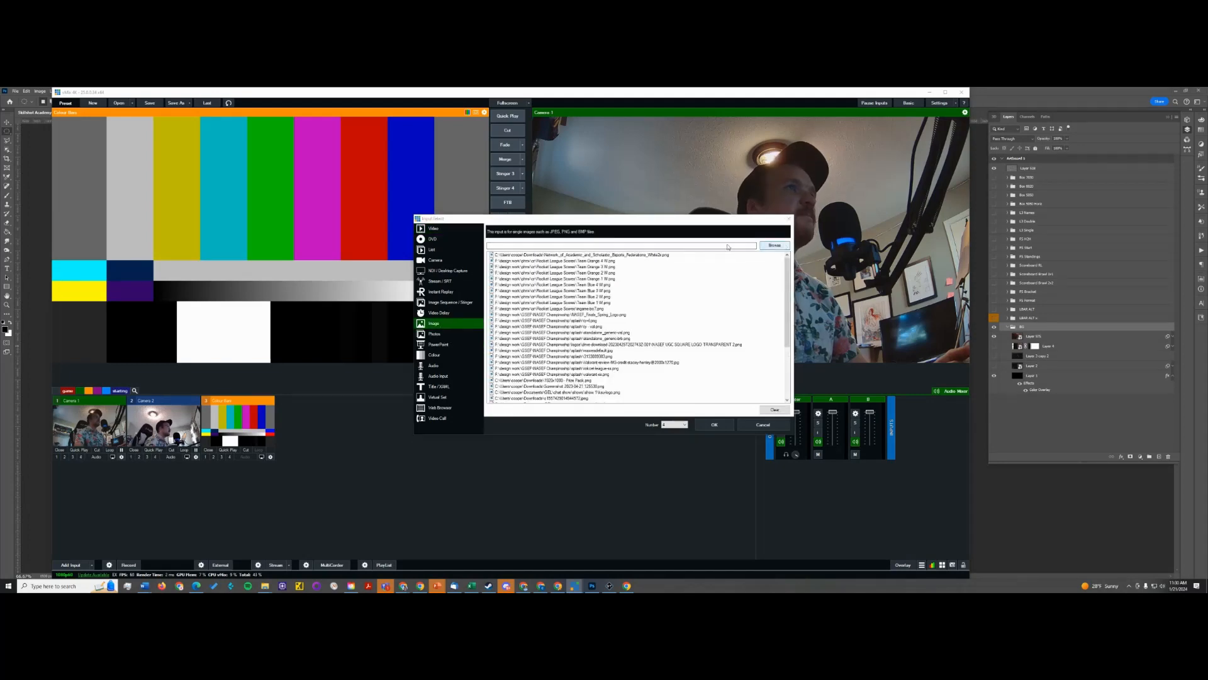
pyautogui.click(775, 245)
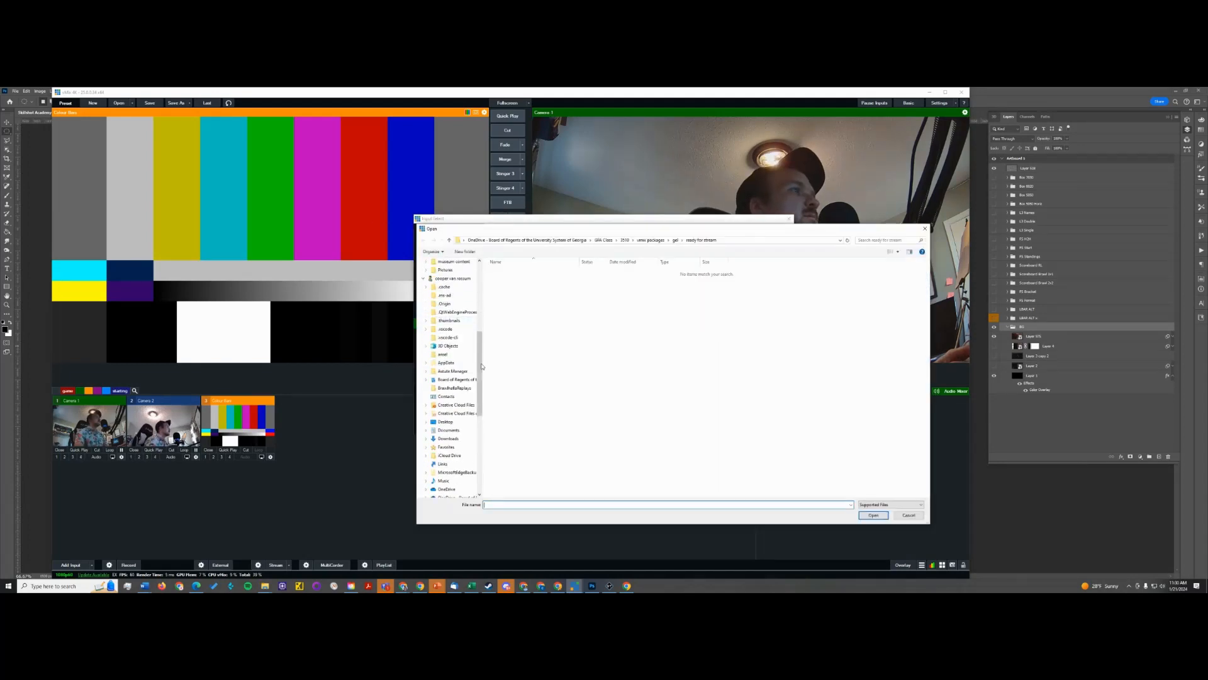
pyautogui.moveTo(481, 366); pyautogui.dragTo(482, 298)
pyautogui.click(443, 281)
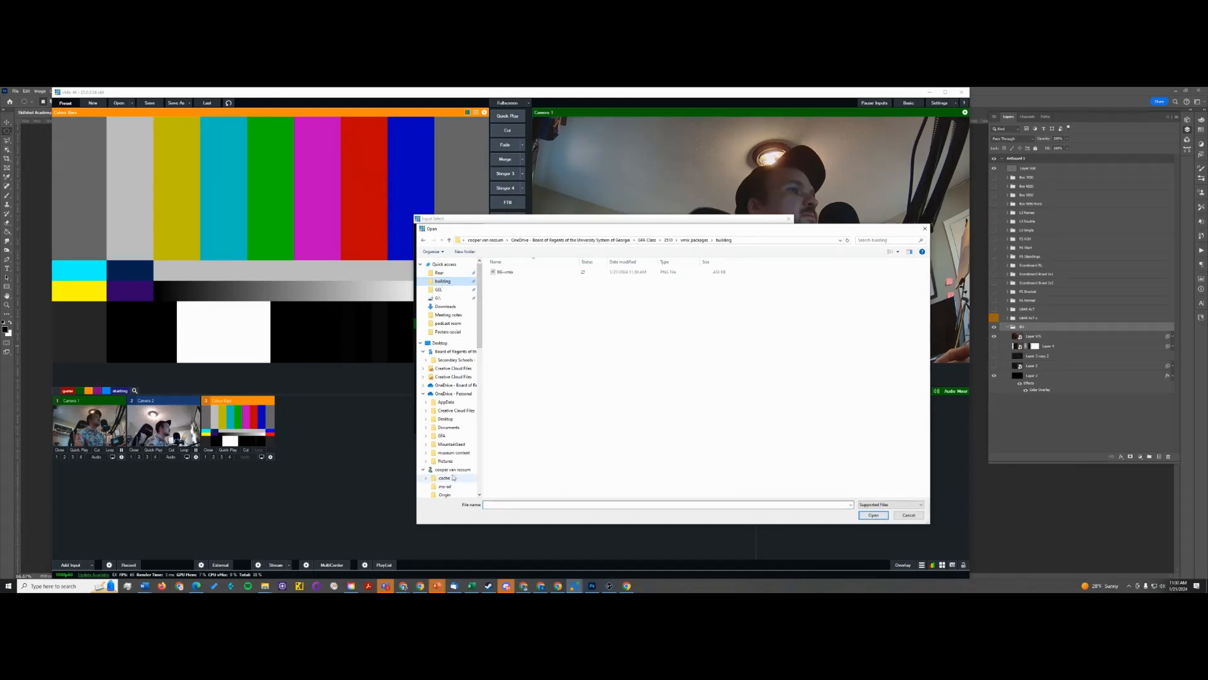
pyautogui.click(891, 505)
pyautogui.click(880, 520)
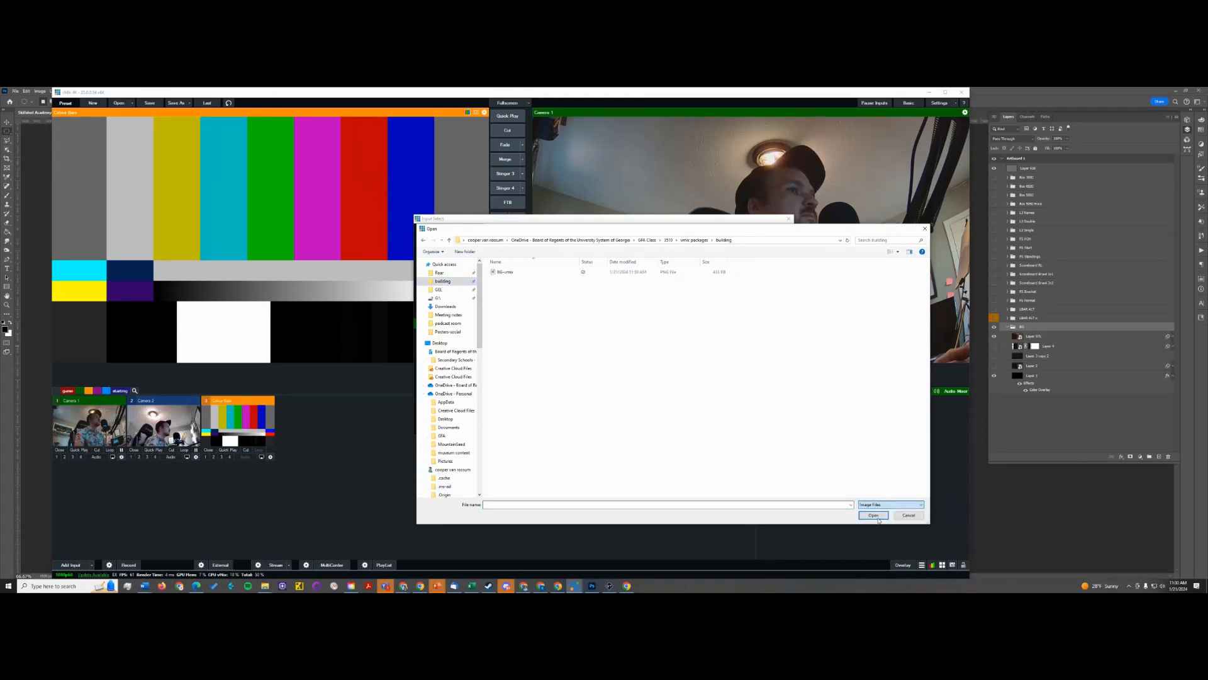
pyautogui.click(504, 272)
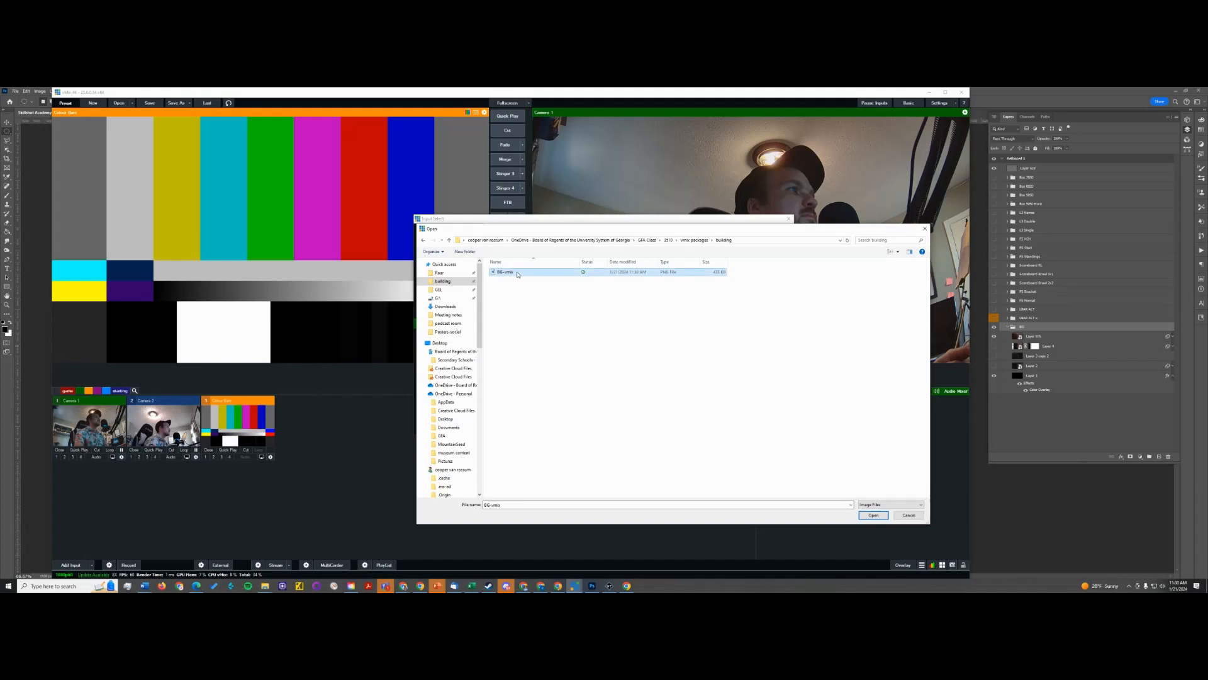
pyautogui.click(874, 515)
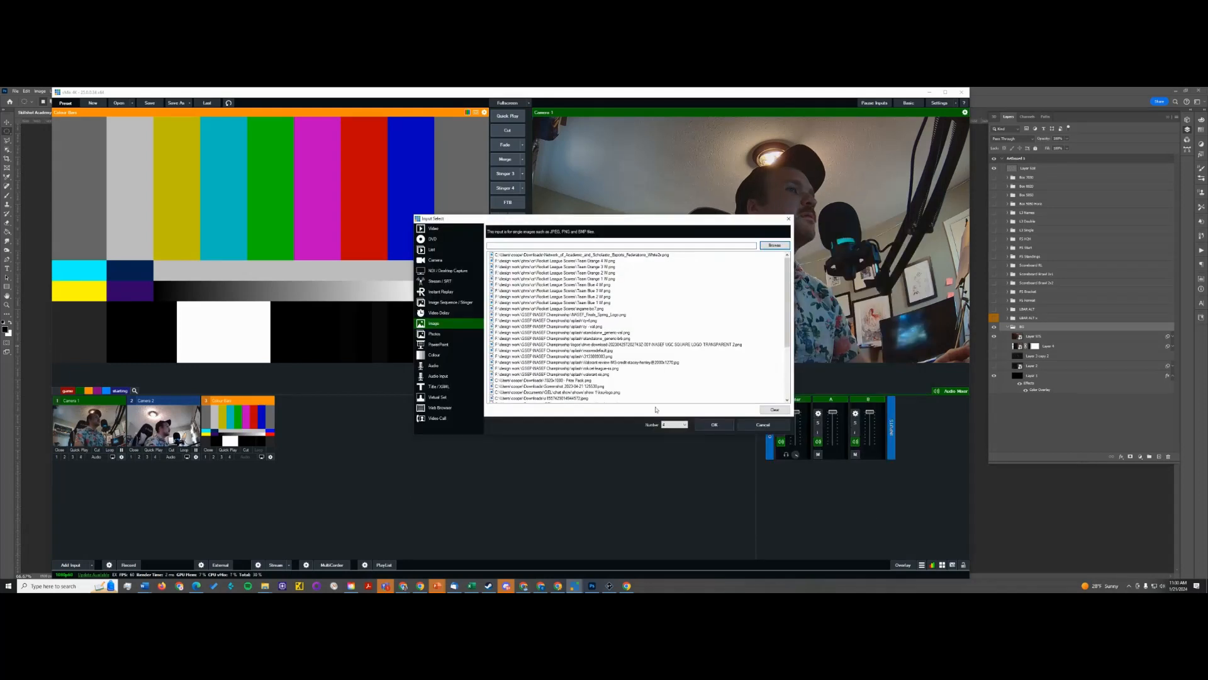
pyautogui.click(714, 425)
# Put the BG-vmix image in the preview and bring it to the live output with Merge.
pyautogui.click(313, 425)
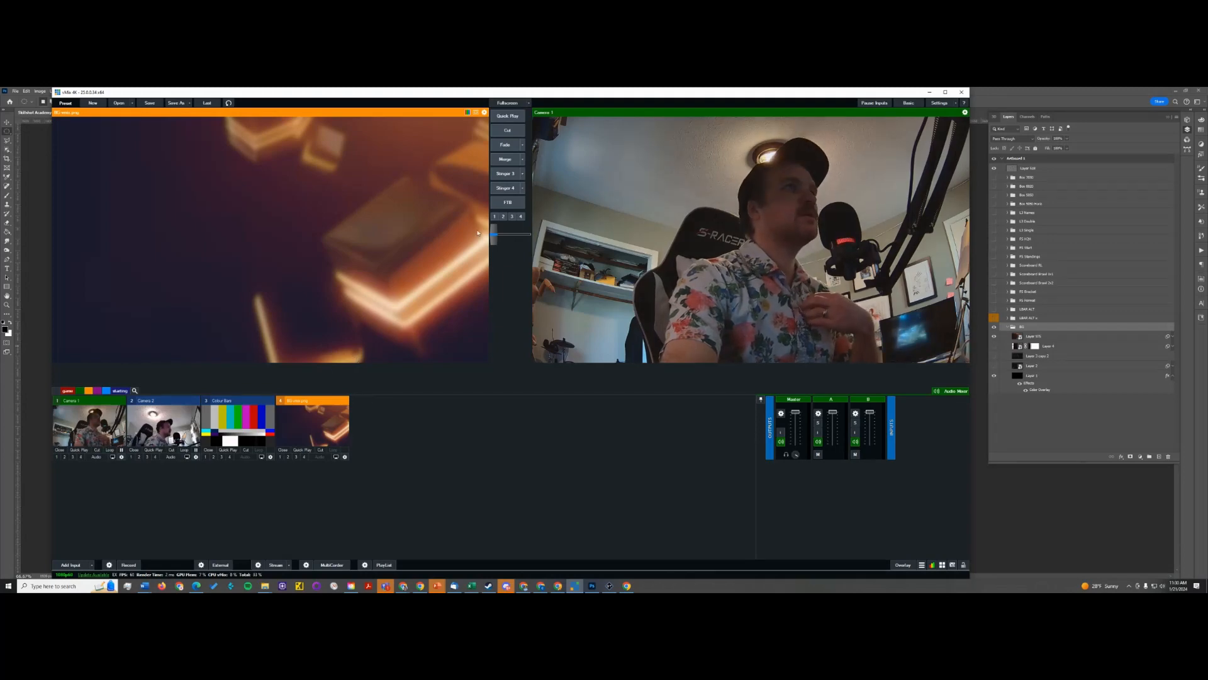
pyautogui.click(505, 161)
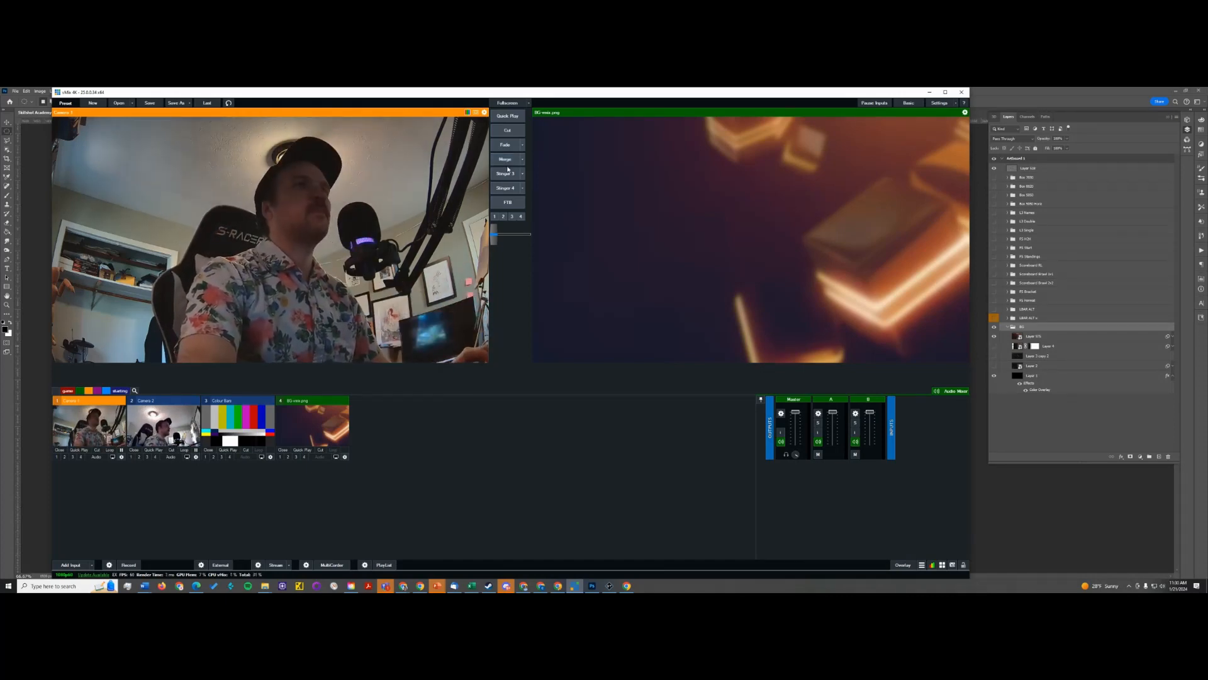
# Return to Photoshop, hide the BG group and compare the box layout groups, leaving only the Box 7030 frames shown.
pyautogui.click(1015, 508)
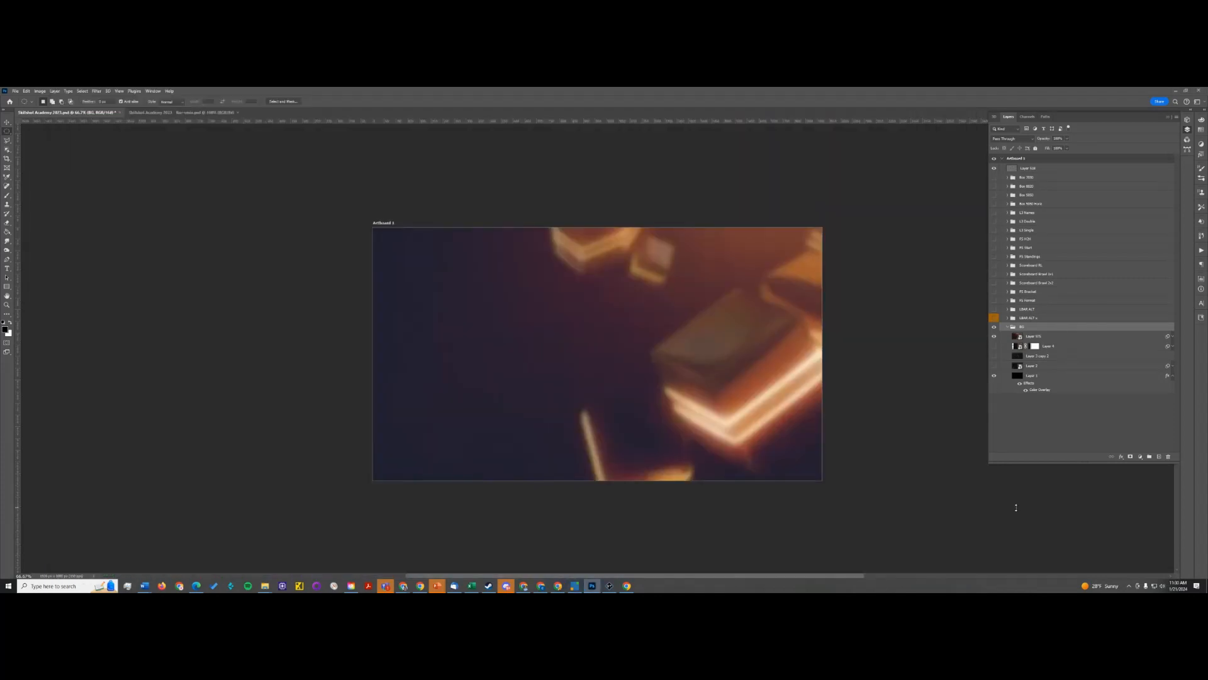
pyautogui.click(995, 327)
pyautogui.scroll(1, 845, 324)
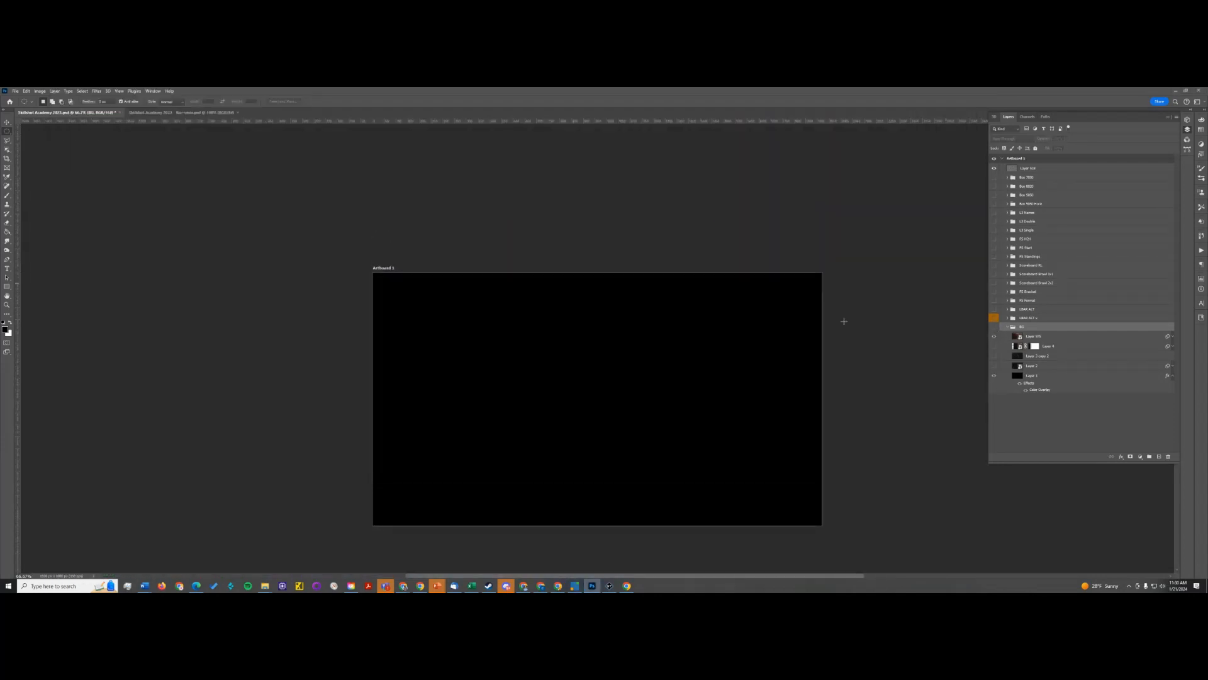
pyautogui.scroll(-1, 757, 362)
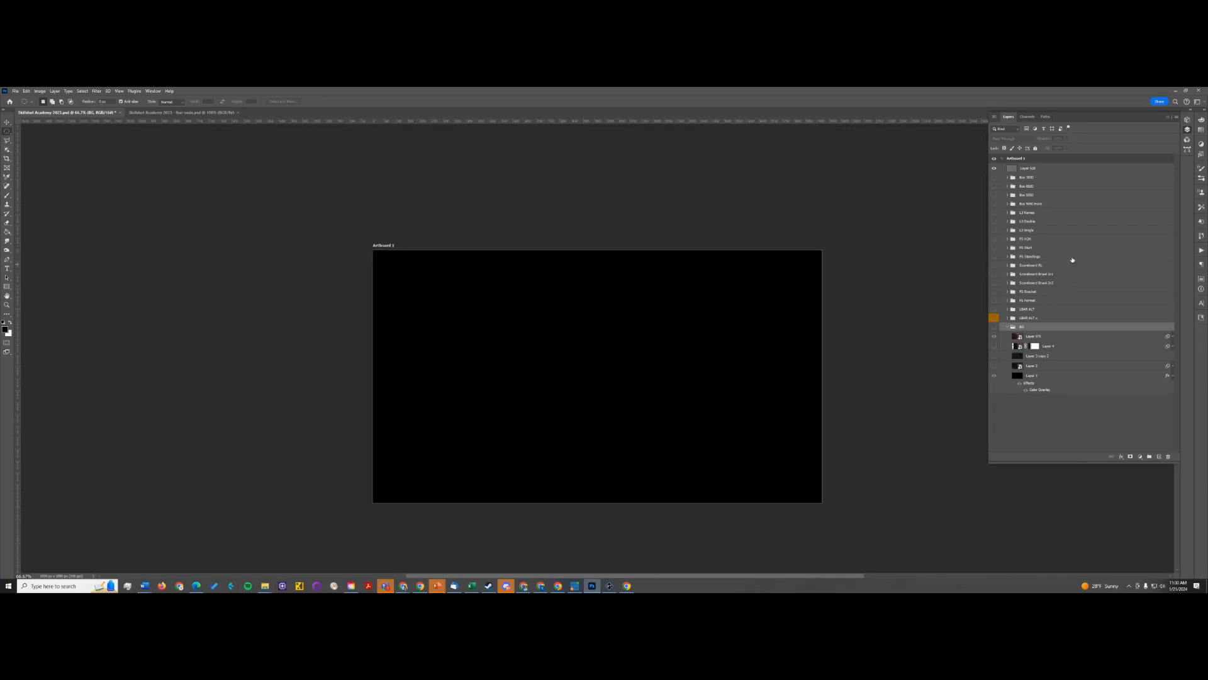
pyautogui.click(995, 178)
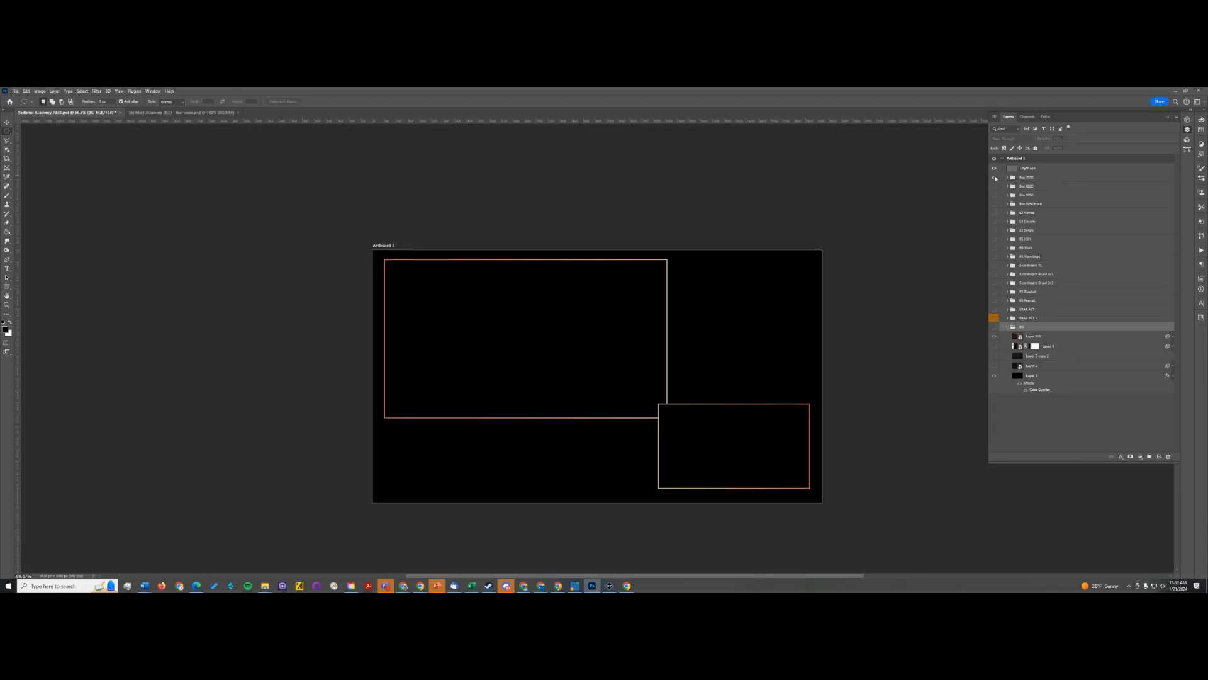
pyautogui.click(995, 179)
pyautogui.click(994, 188)
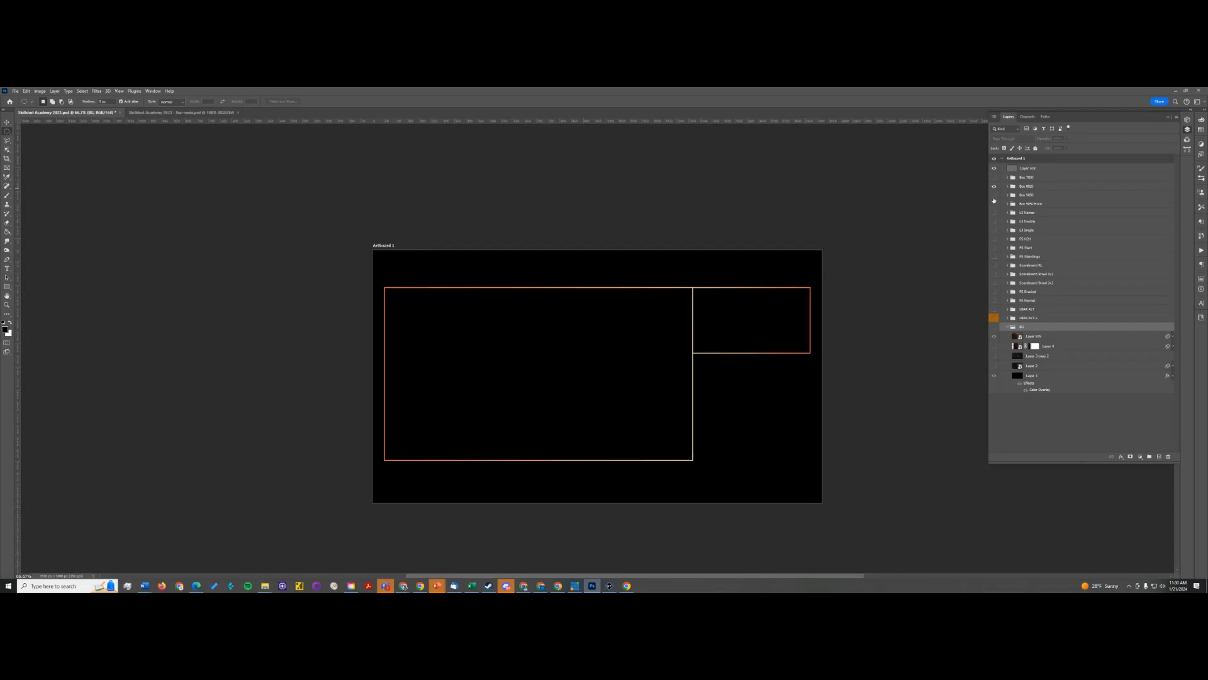
pyautogui.click(995, 195)
pyautogui.click(995, 187)
pyautogui.click(995, 188)
pyautogui.click(994, 178)
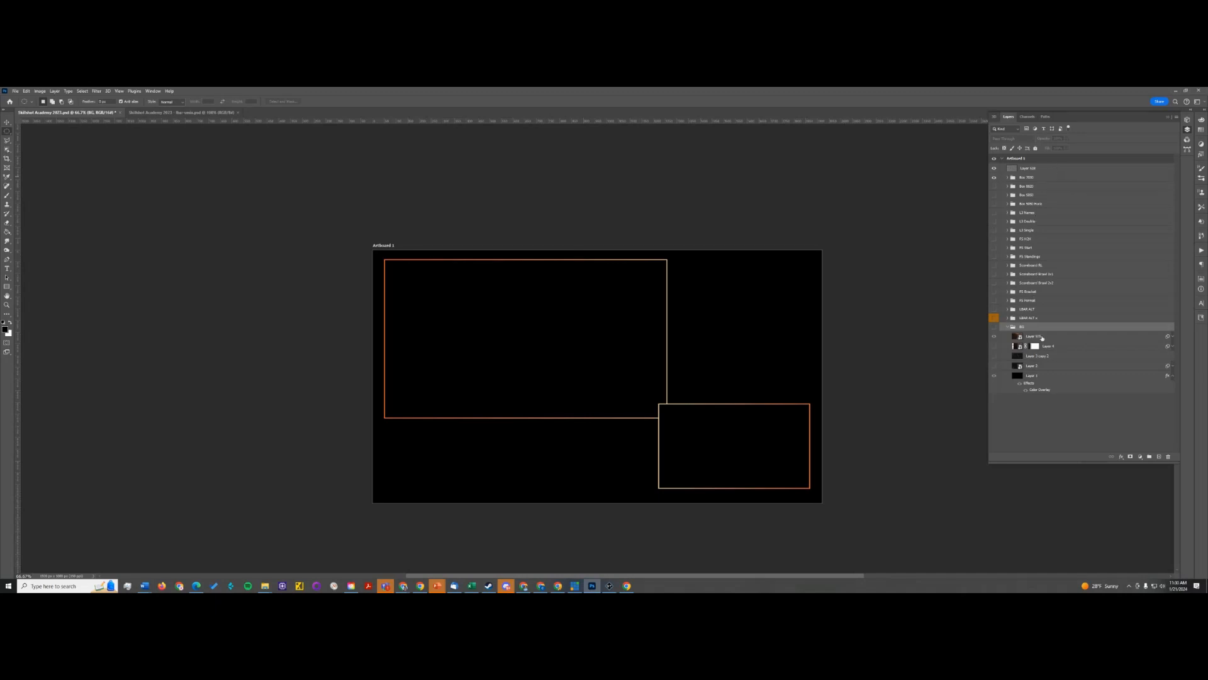
# Quick-export the Box 7030 group as a PNG into the building folder.
pyautogui.click(1036, 179)
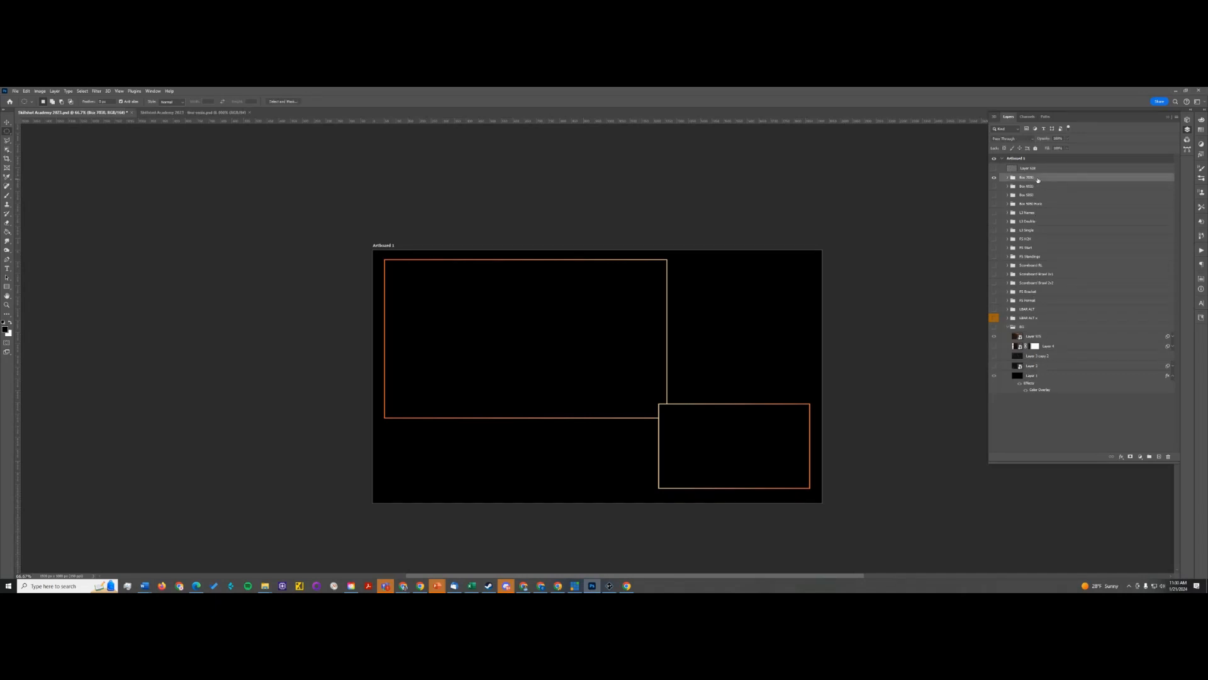
pyautogui.rightClick(1066, 181)
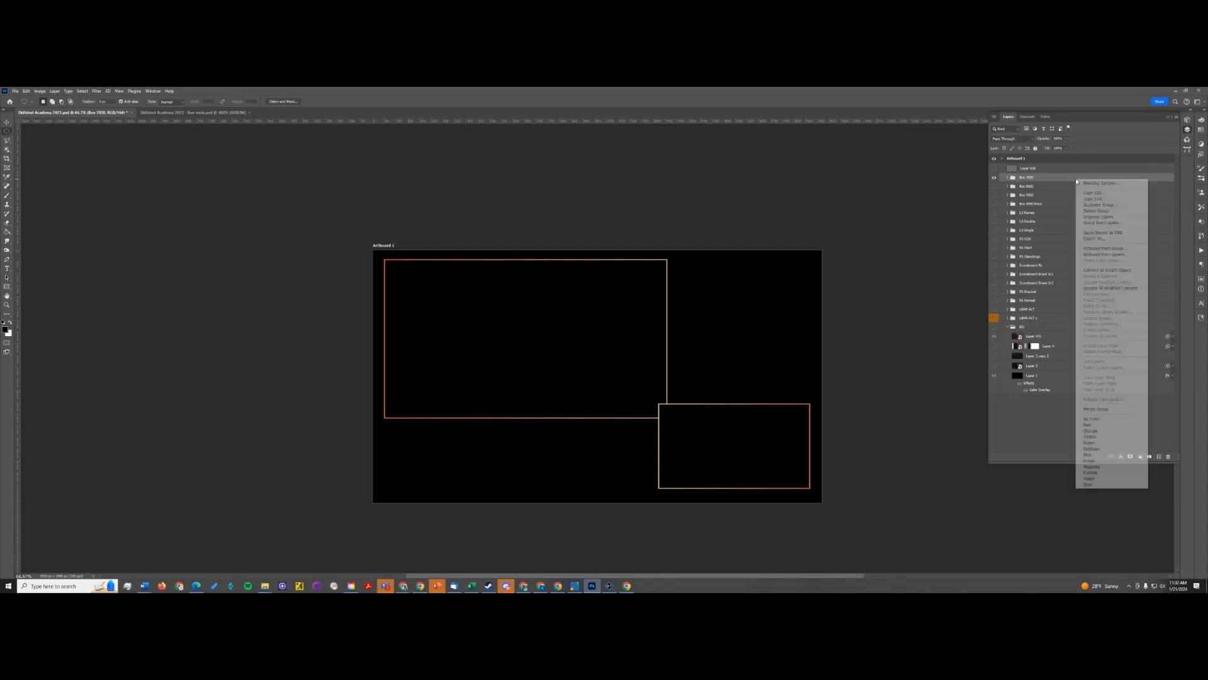
pyautogui.click(1108, 234)
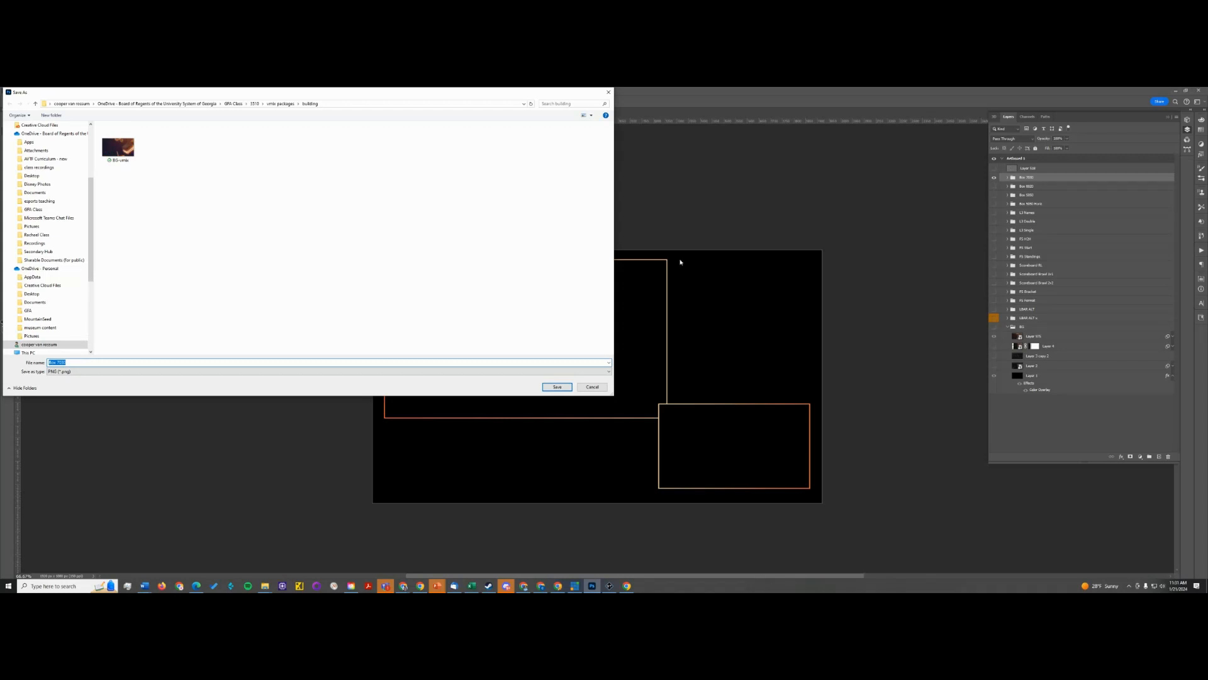
pyautogui.click(77, 362)
pyautogui.click(556, 387)
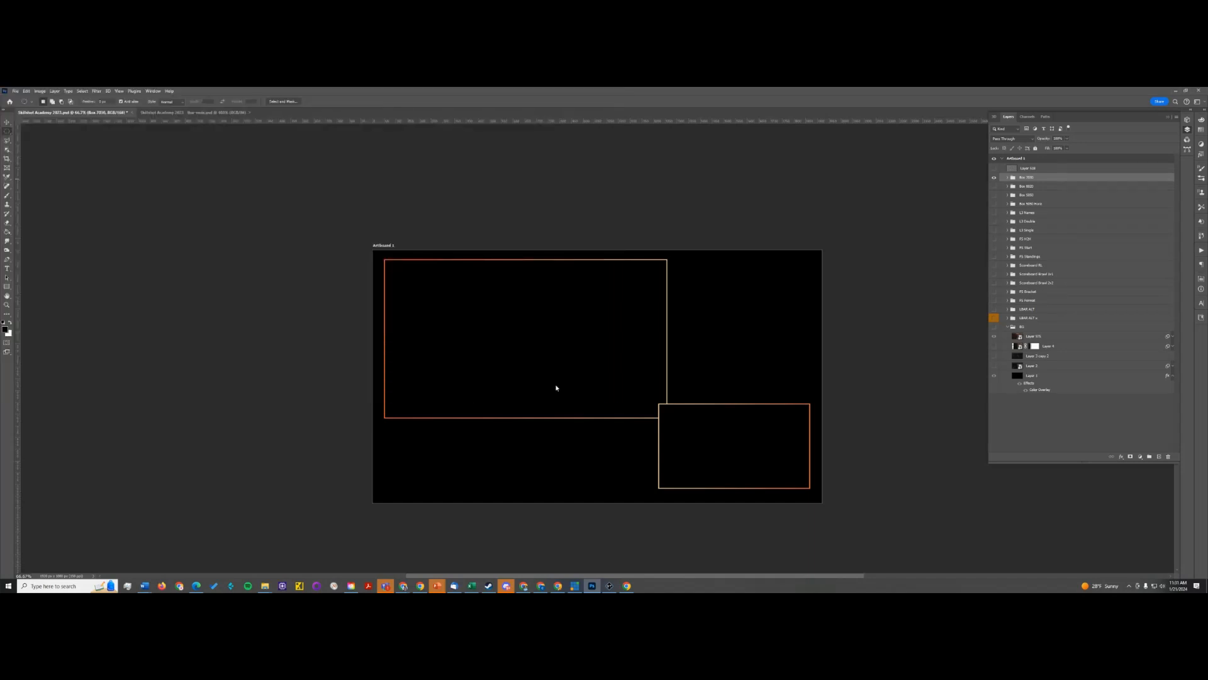
# Switch to vMix and add an Image input using the Box 7030 PNG from the building folder.
pyautogui.hotkey('alt', 'Tab')
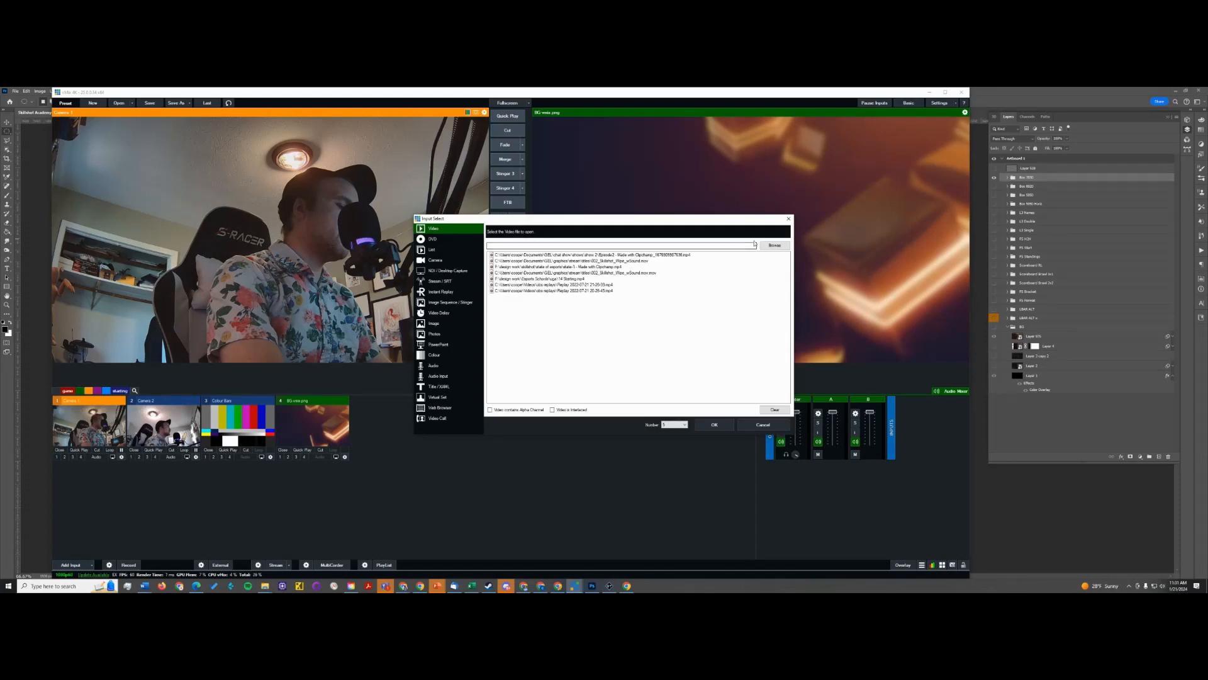
pyautogui.click(438, 324)
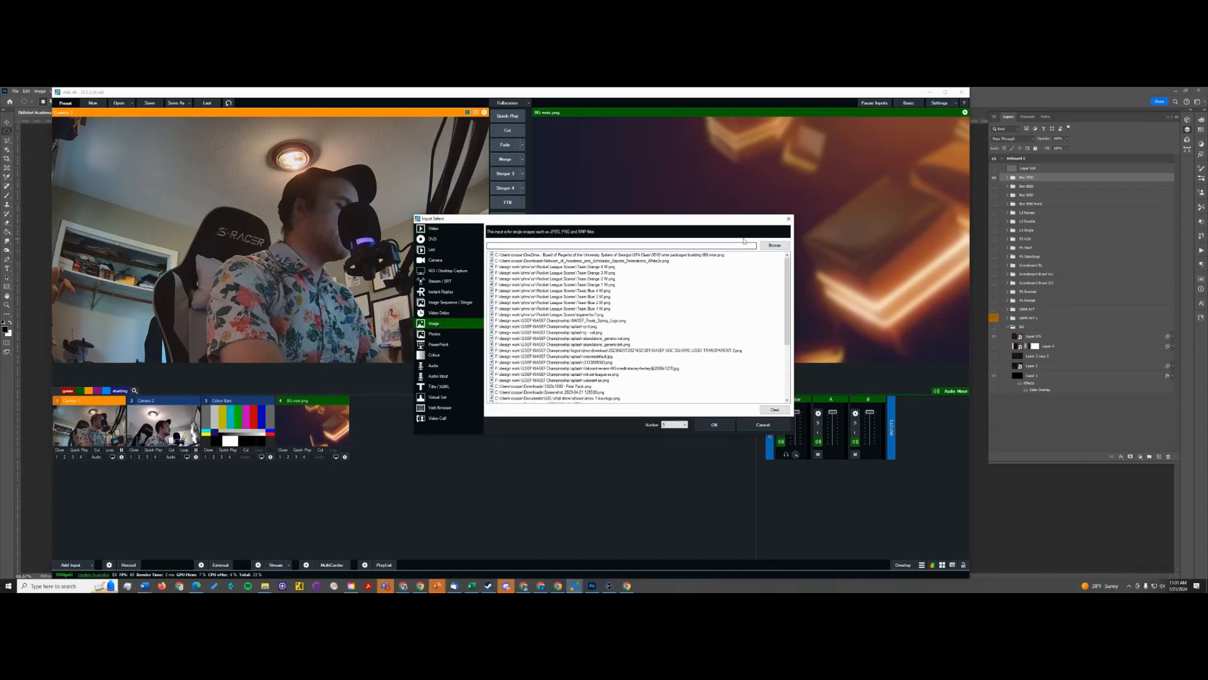
pyautogui.click(775, 245)
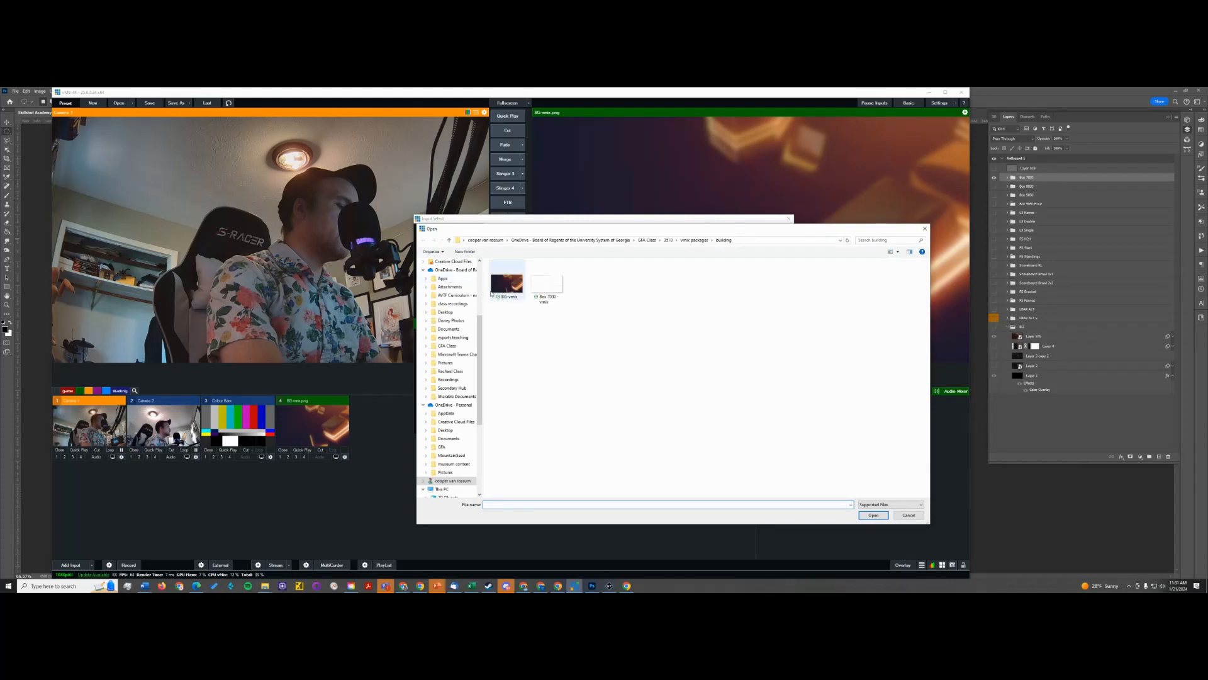
pyautogui.click(546, 285)
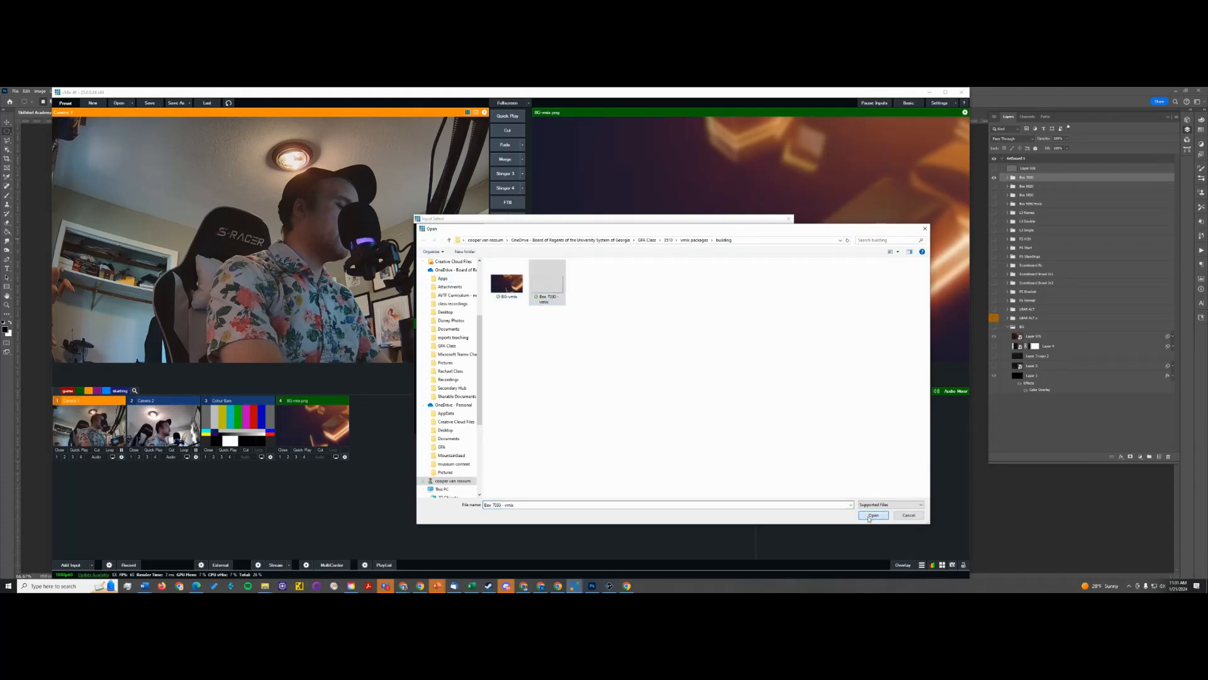
pyautogui.click(873, 515)
pyautogui.click(713, 426)
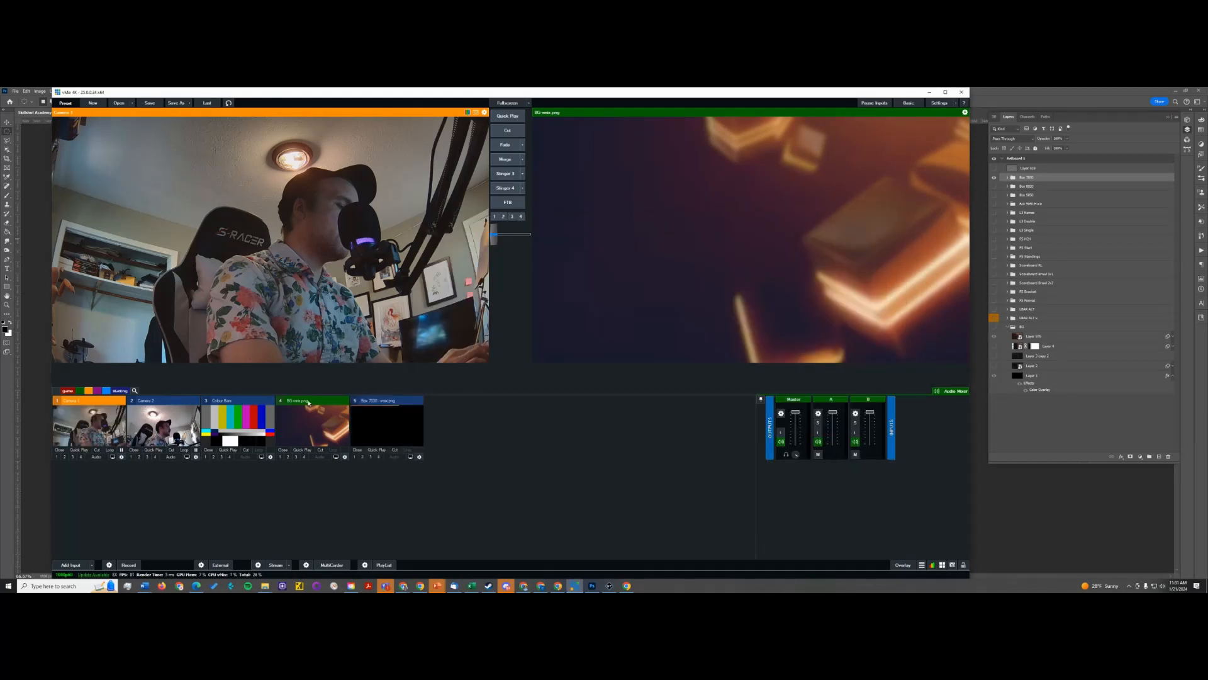
# Preview the Box 7030 image, bring it live with Merge, and merge back to the BG-vmix image.
pyautogui.click(400, 427)
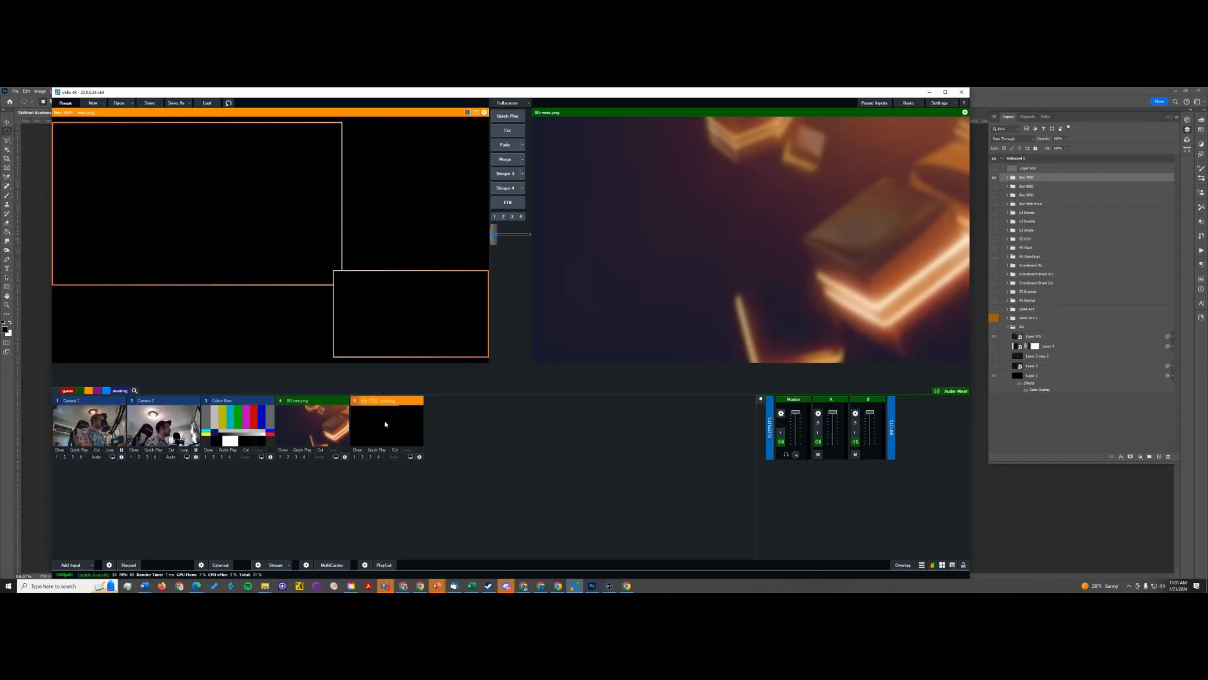
pyautogui.click(505, 159)
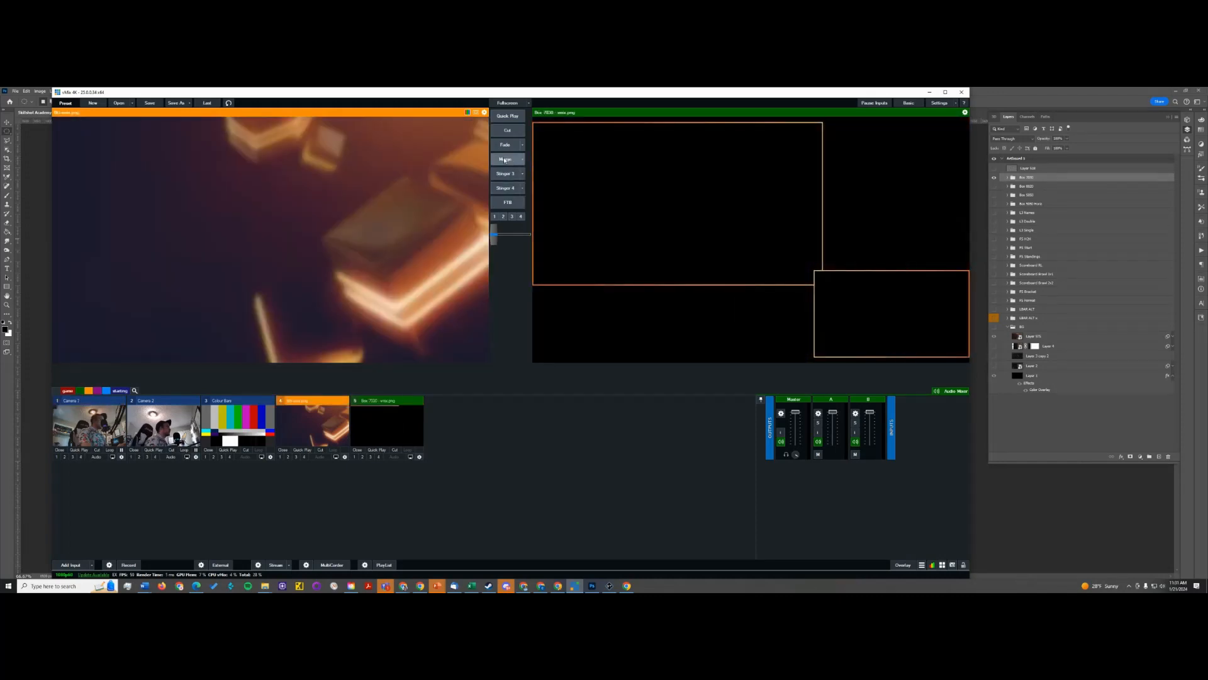
pyautogui.click(504, 160)
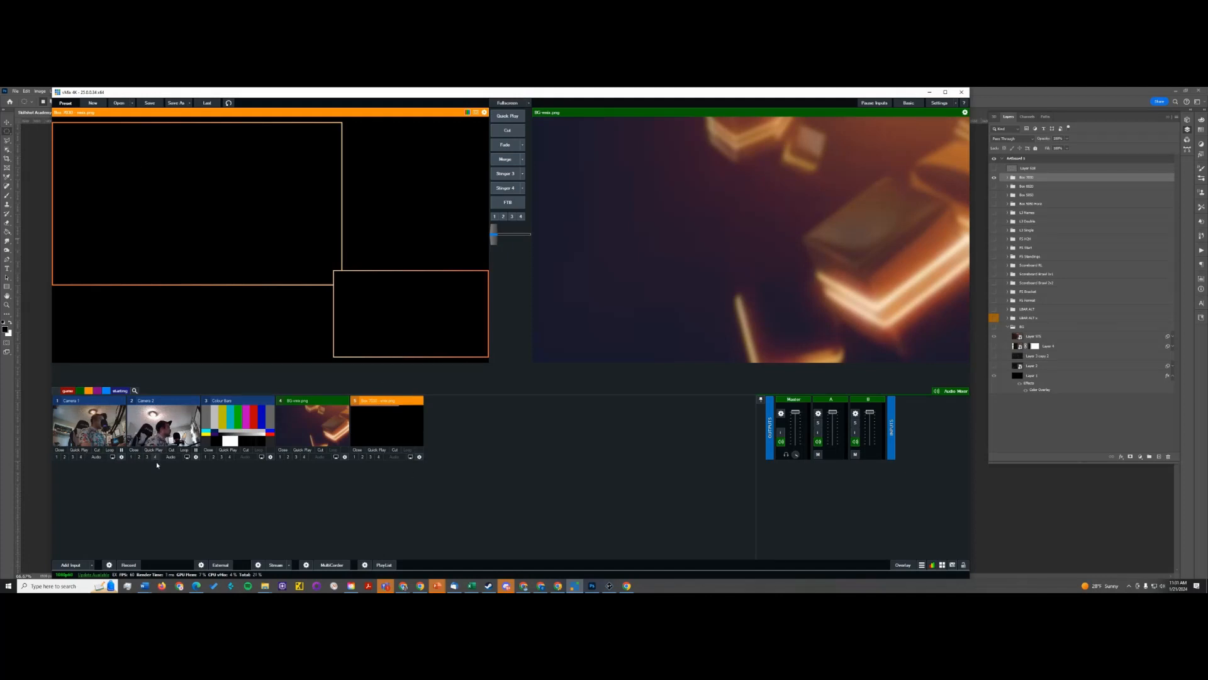
# Reset the Camera 1 and Camera 2 inputs.
pyautogui.click(108, 428)
pyautogui.rightClick(108, 427)
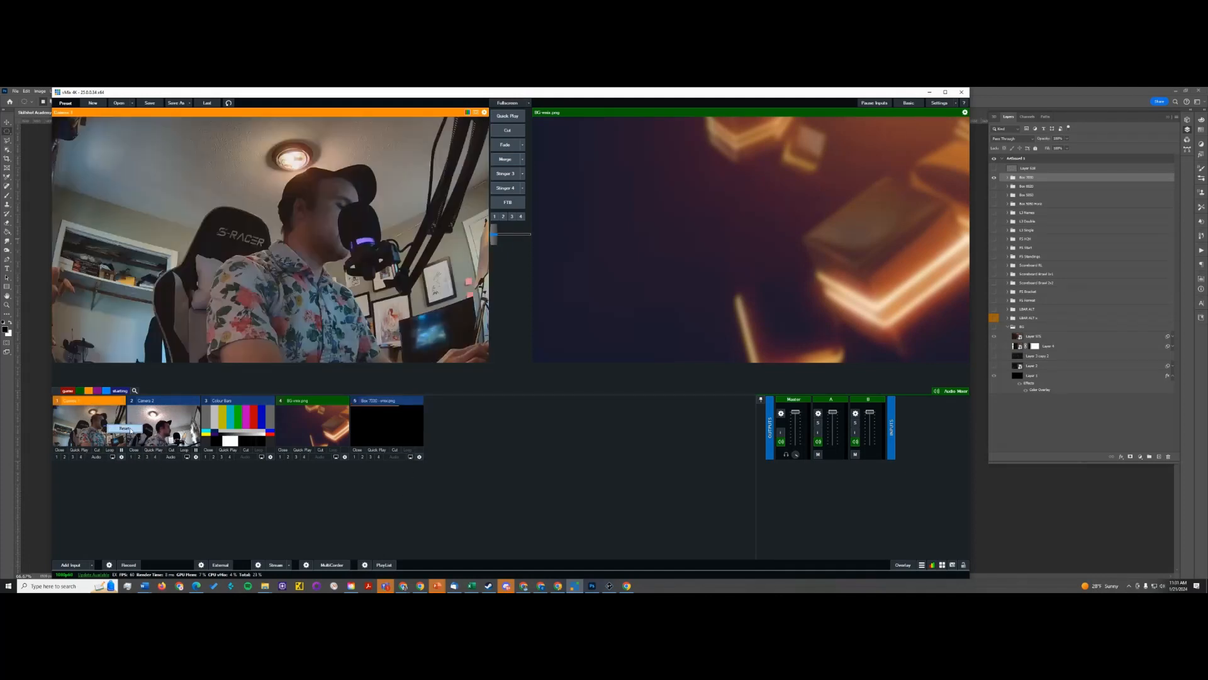
pyautogui.click(136, 428)
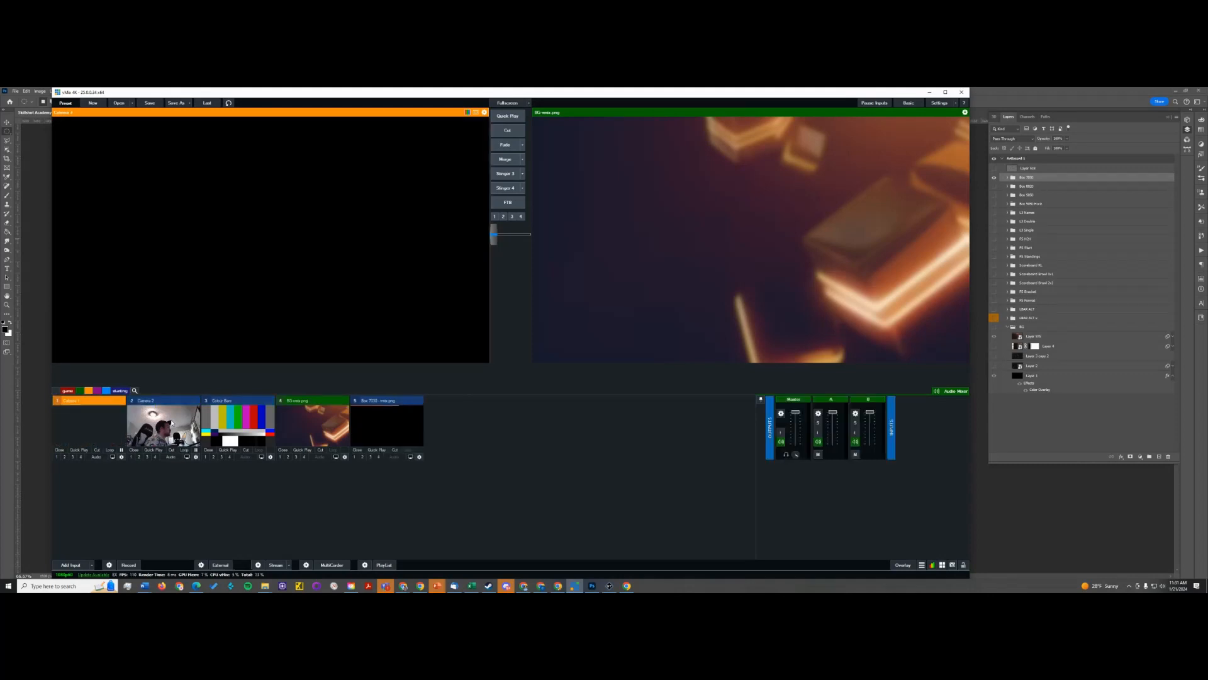
pyautogui.rightClick(171, 422)
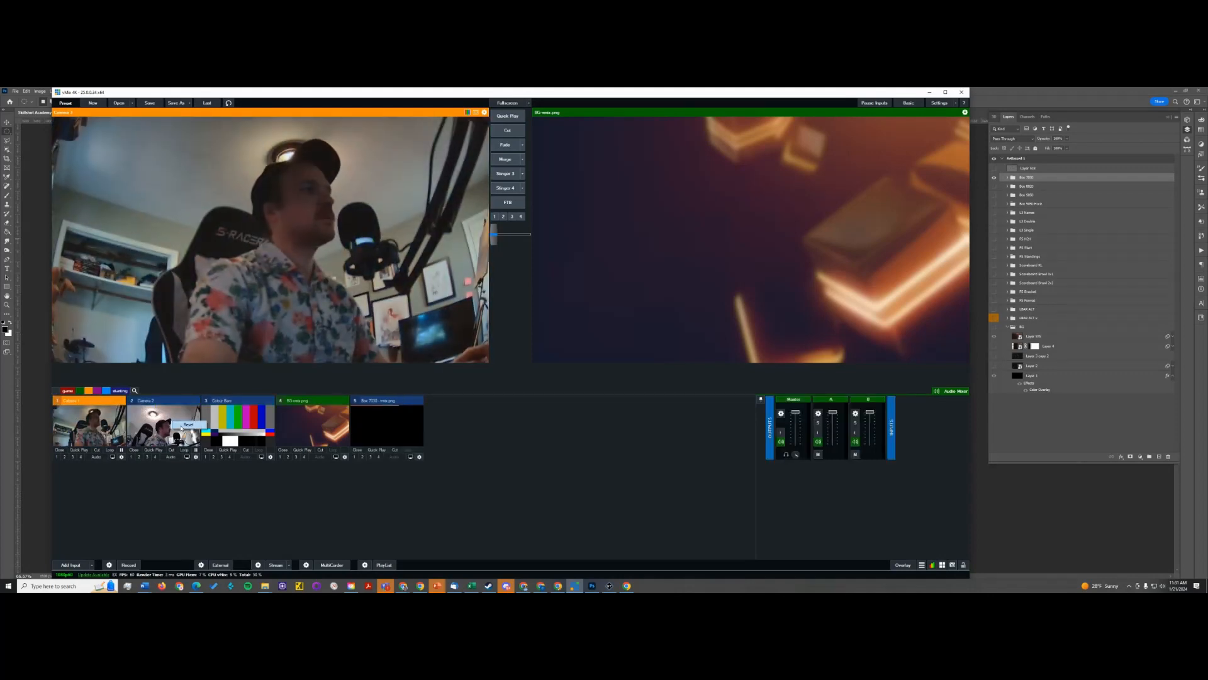
pyautogui.click(181, 428)
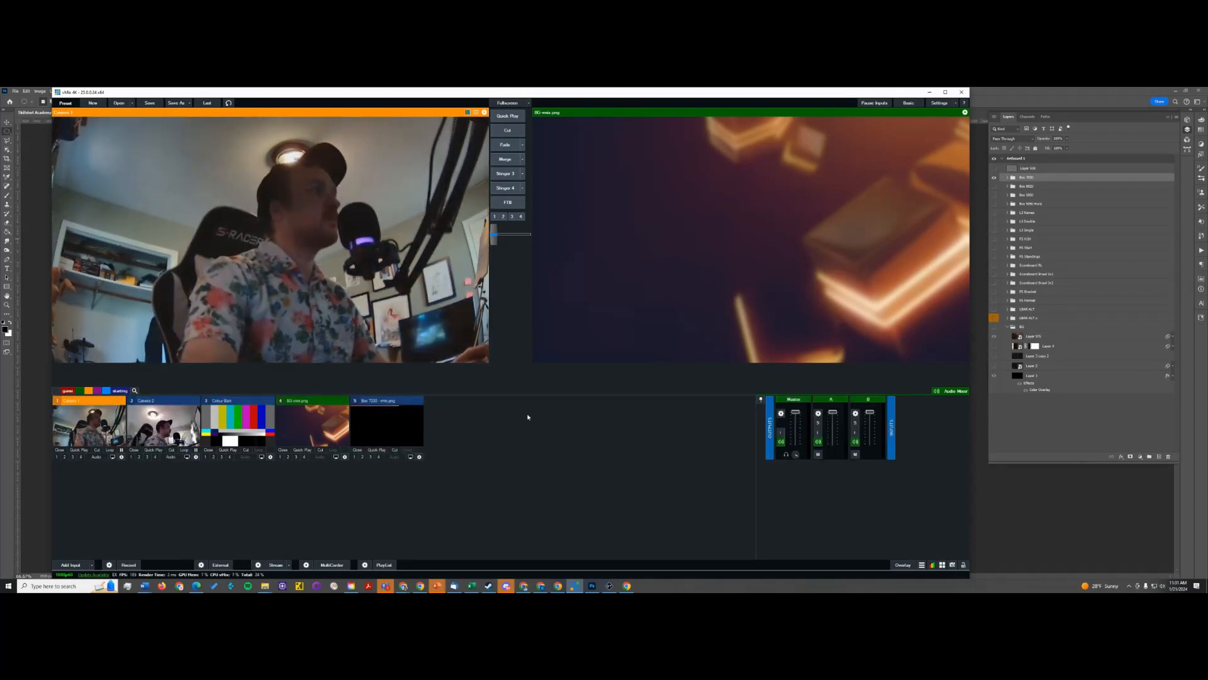
pyautogui.click(370, 422)
pyautogui.click(315, 417)
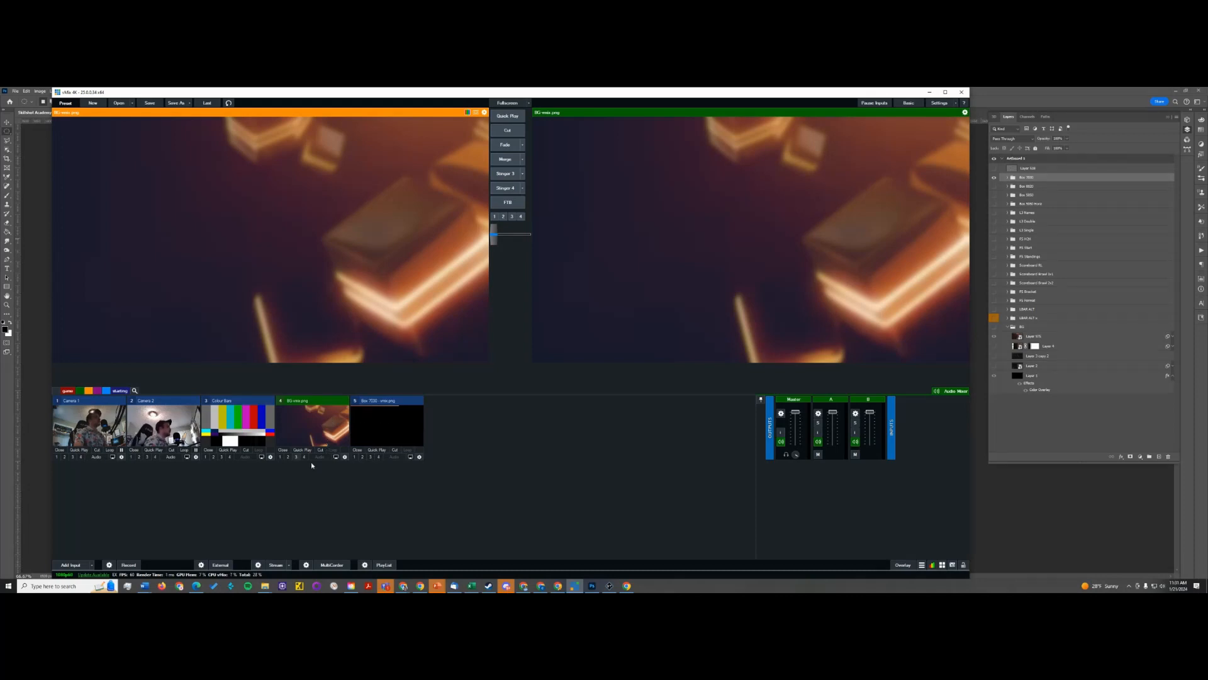
pyautogui.click(345, 457)
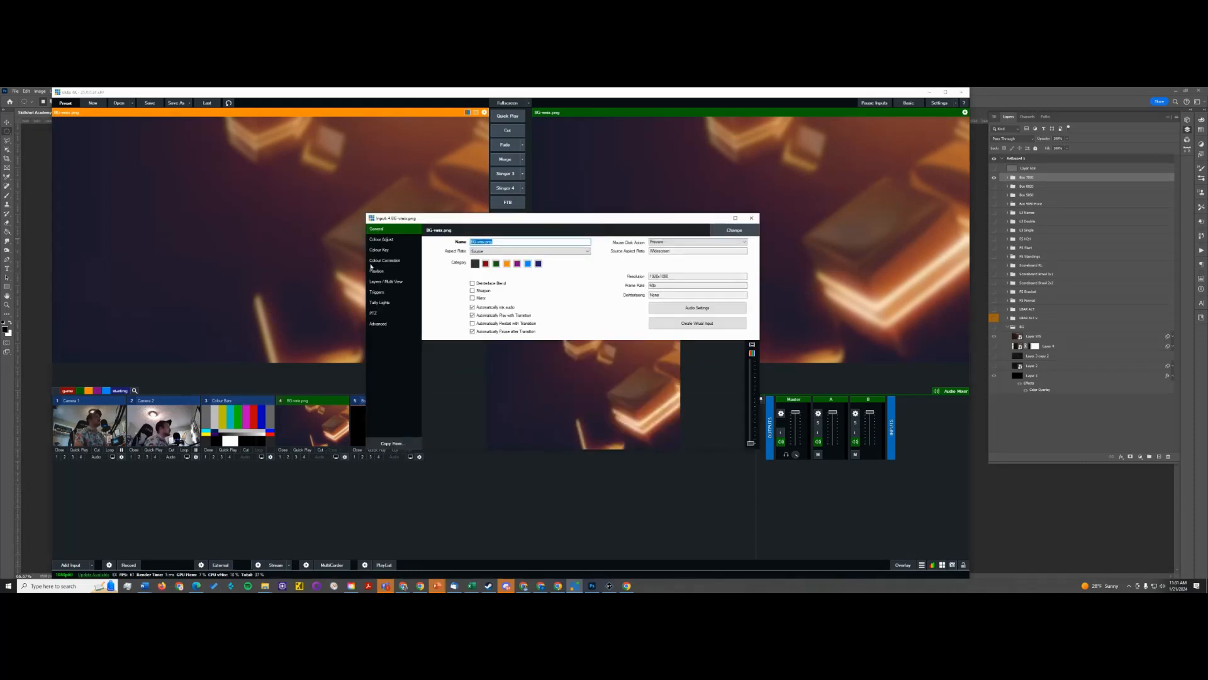
pyautogui.click(751, 219)
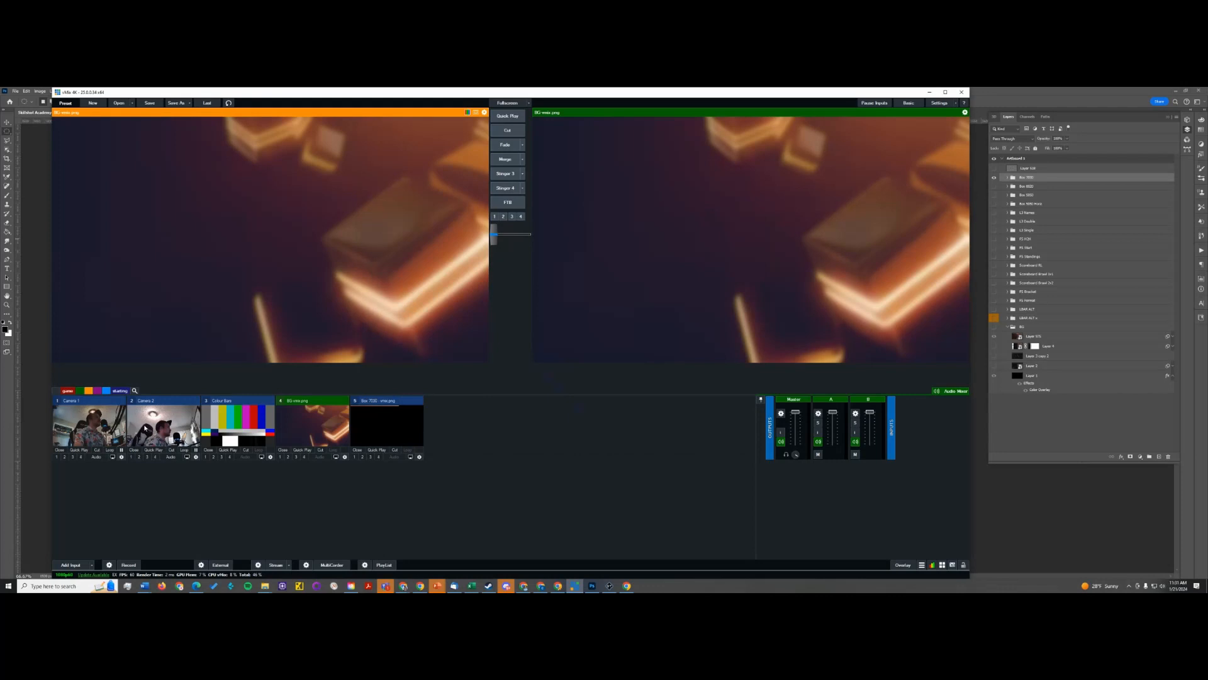
pyautogui.click(69, 565)
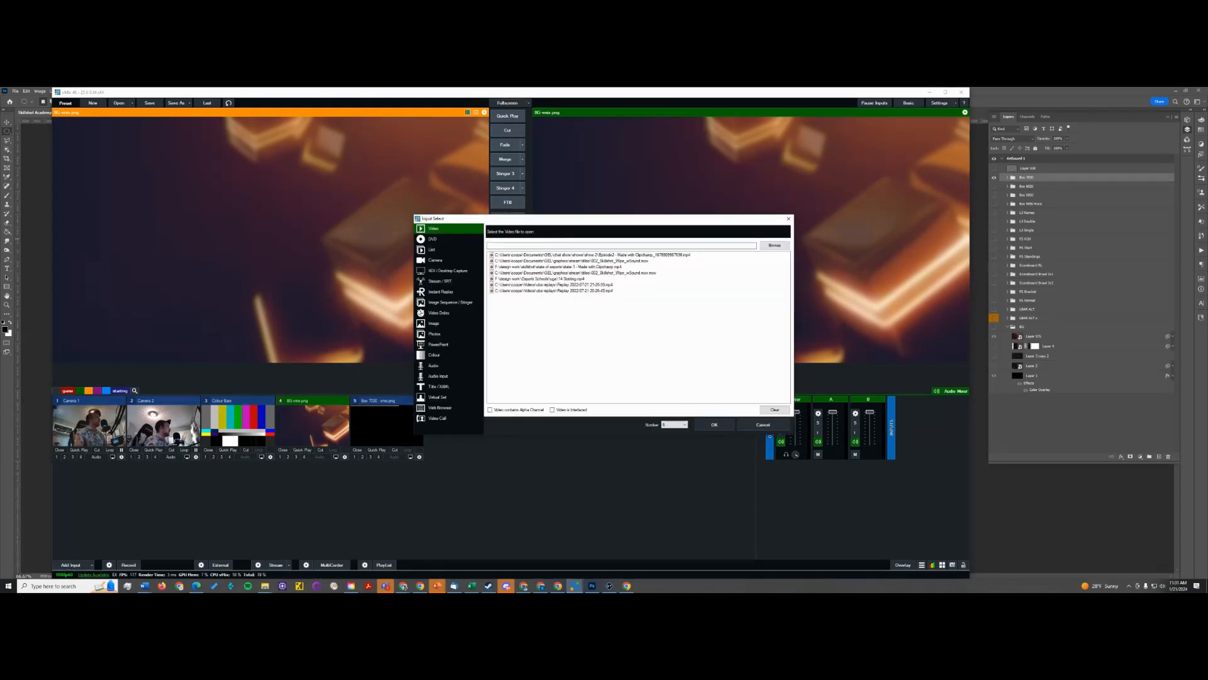
pyautogui.click(789, 218)
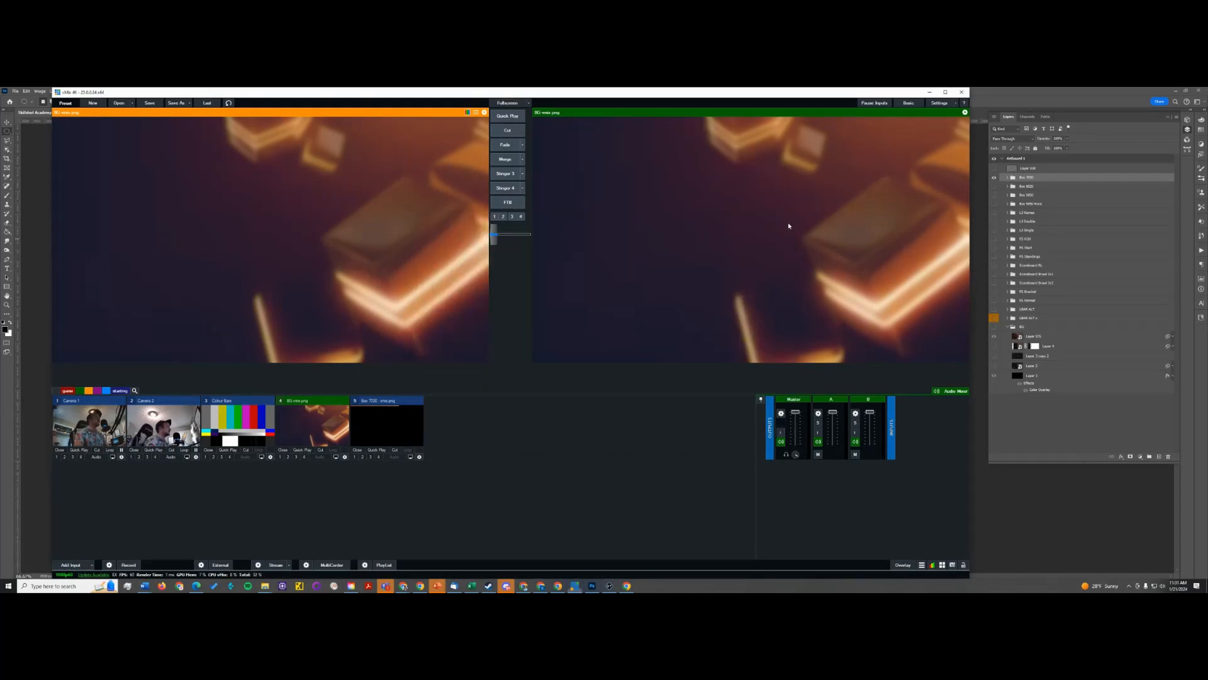
# Add a blank Colour input and open its Layers / Multi View settings, keeping the preview and input thumbnails uncovered.
pyautogui.click(92, 565)
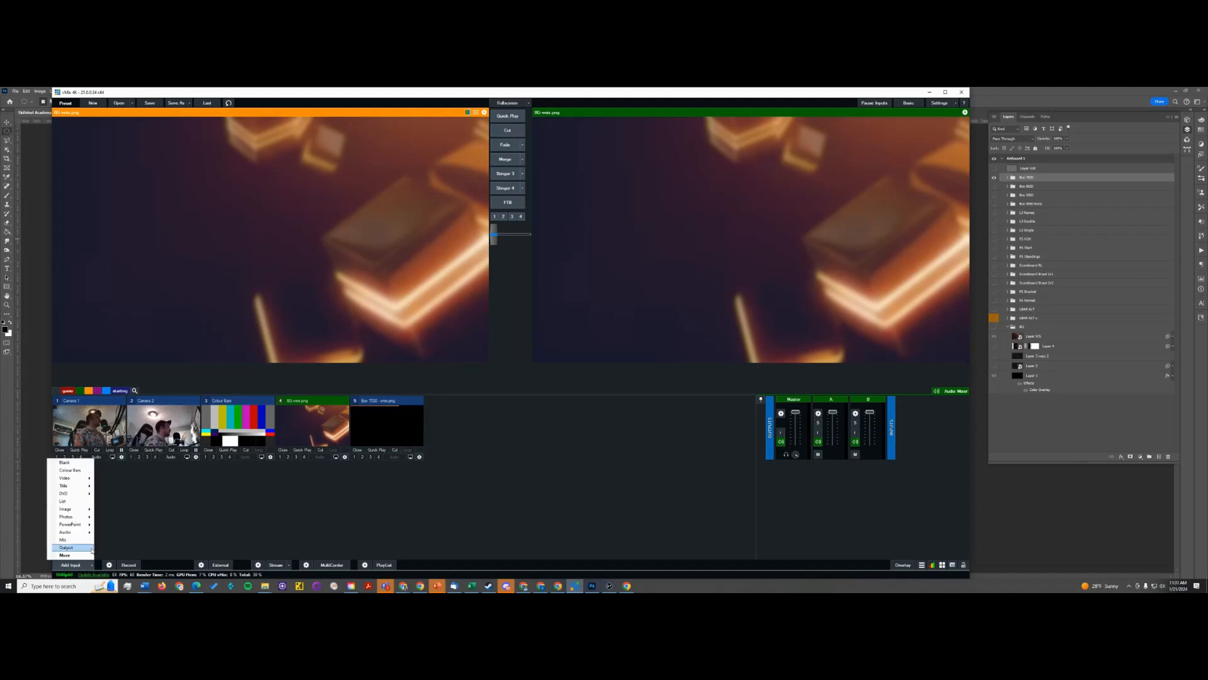
pyautogui.click(80, 464)
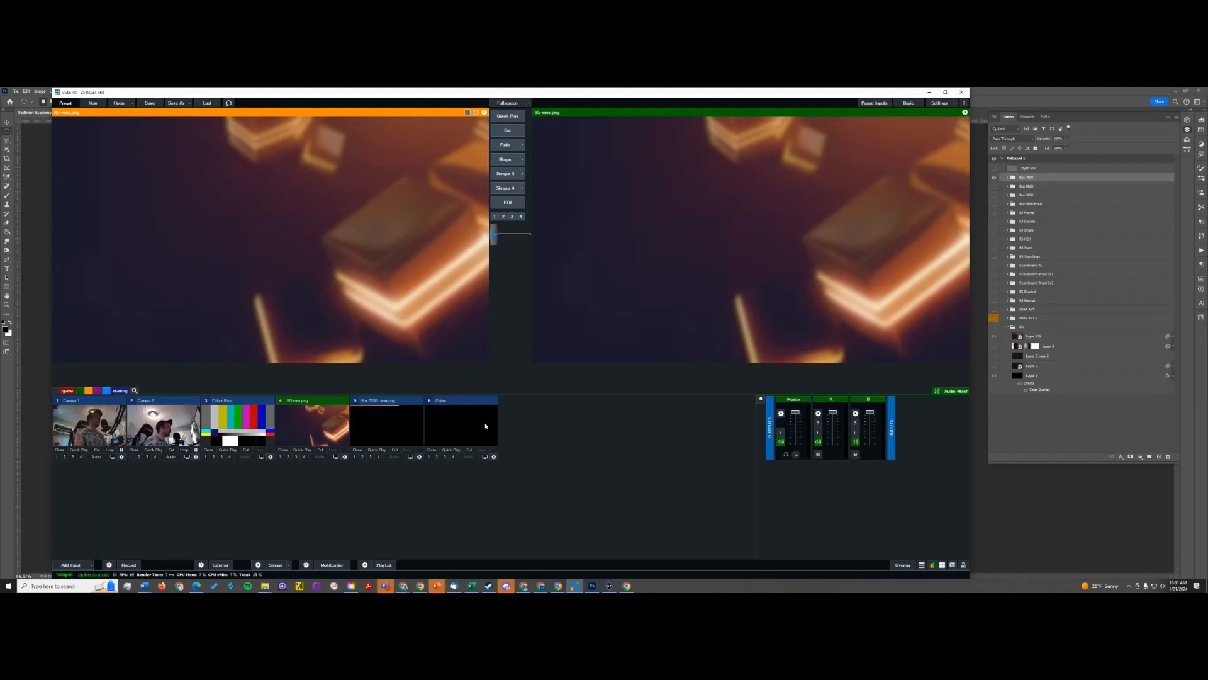
pyautogui.click(493, 457)
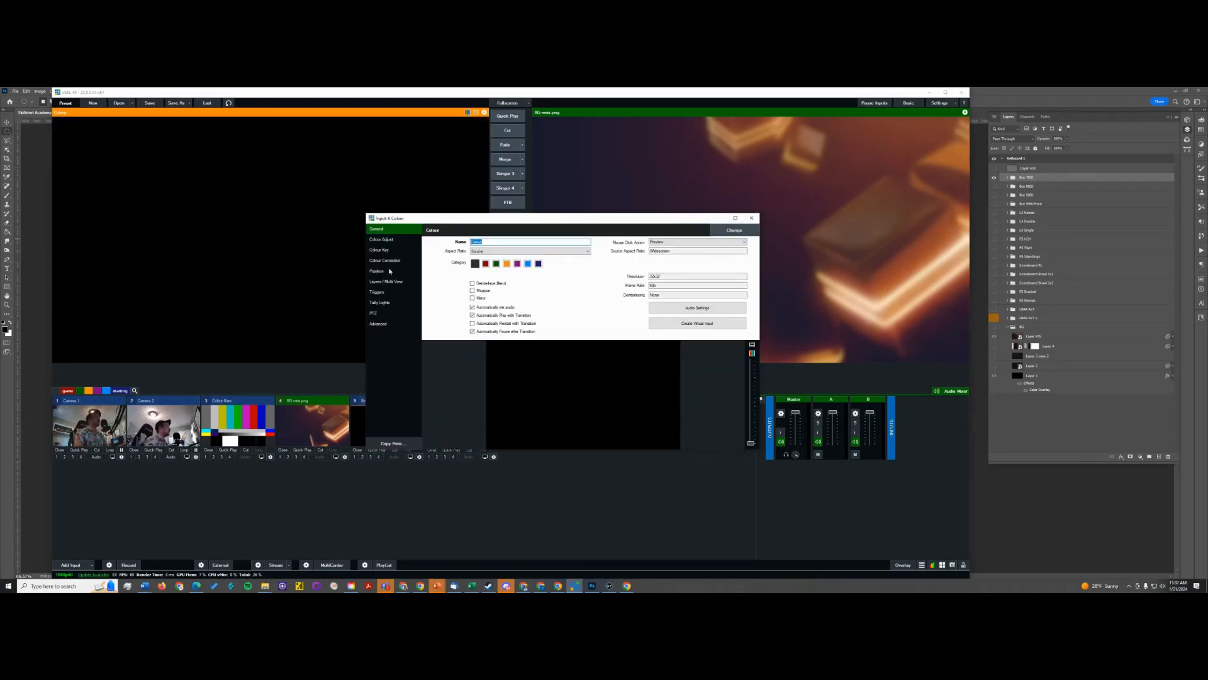
pyautogui.click(386, 281)
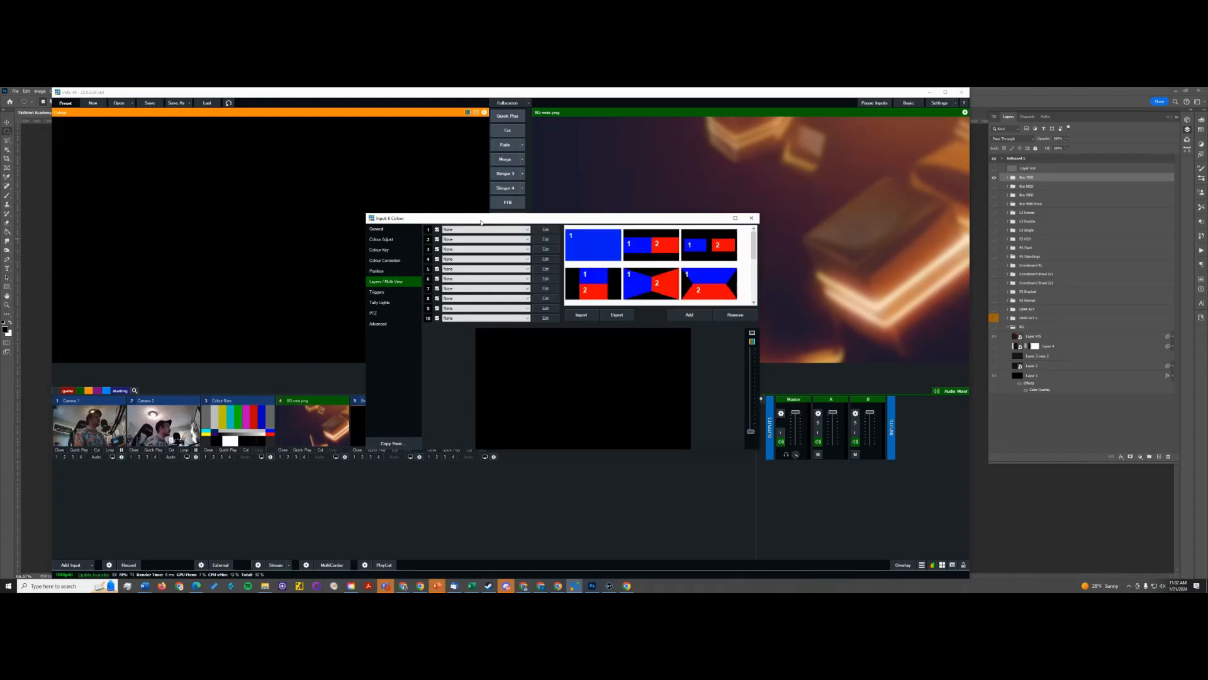
pyautogui.moveTo(482, 220); pyautogui.dragTo(680, 196)
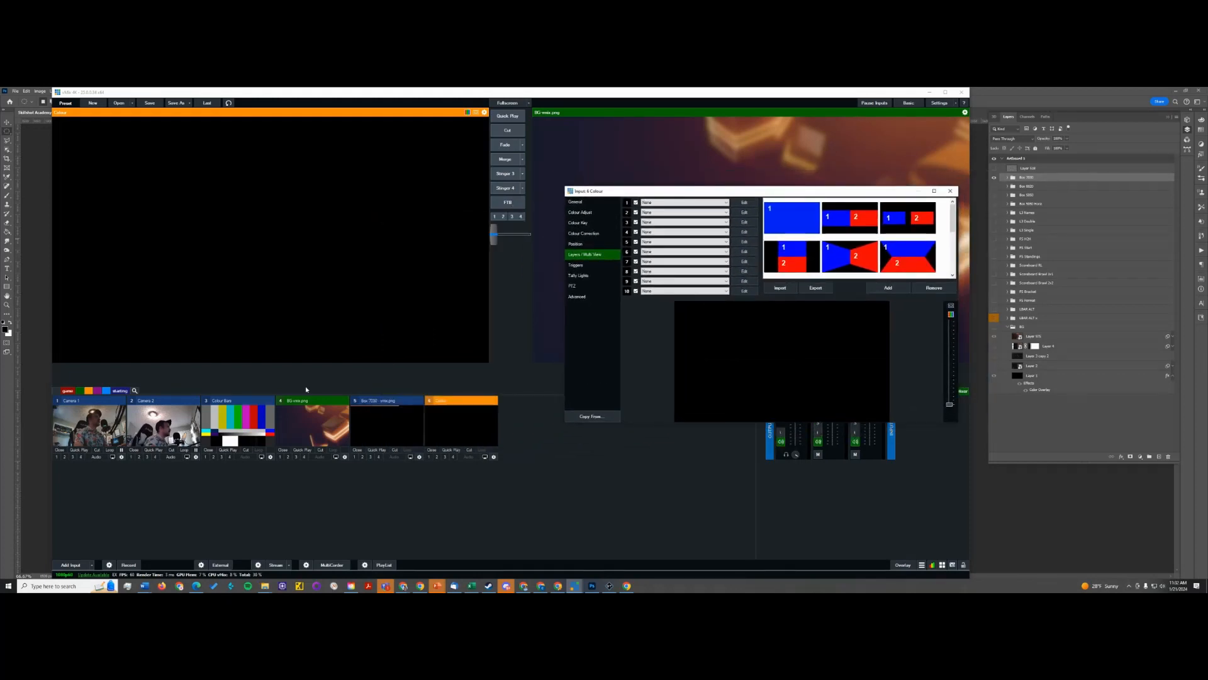
# Assign the BG-vmix image to layer 1 and the Box 7030 image to layer 2 of the Colour input.
pyautogui.click(691, 204)
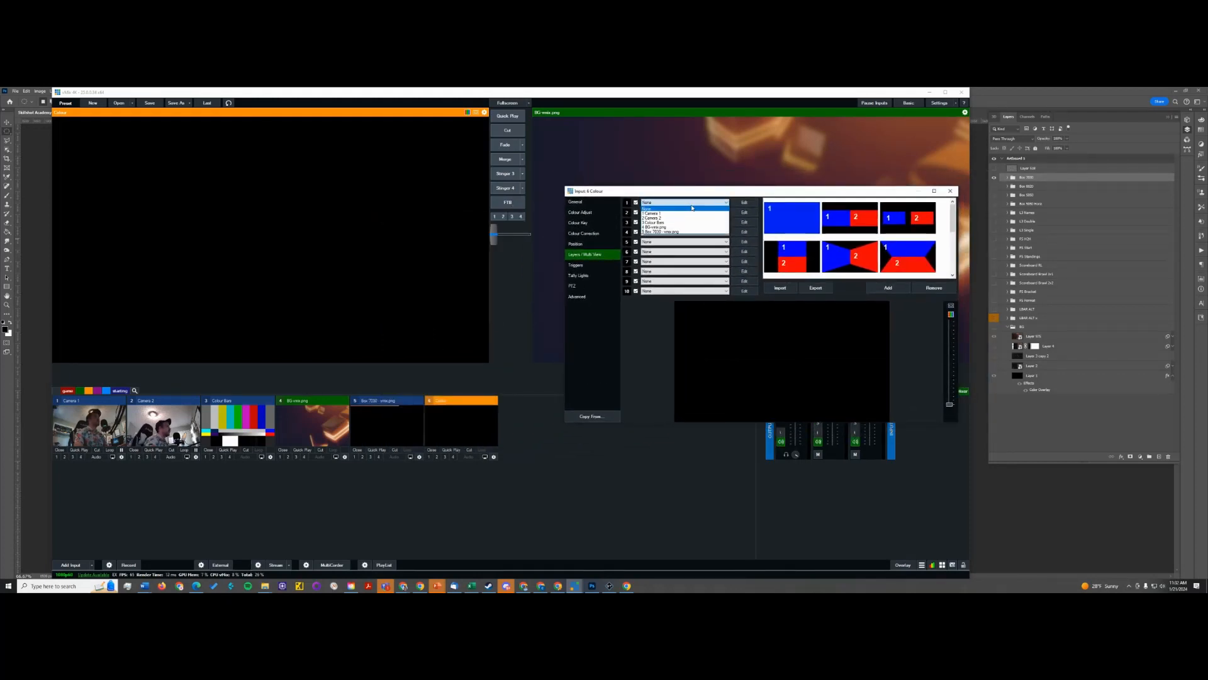
pyautogui.click(682, 228)
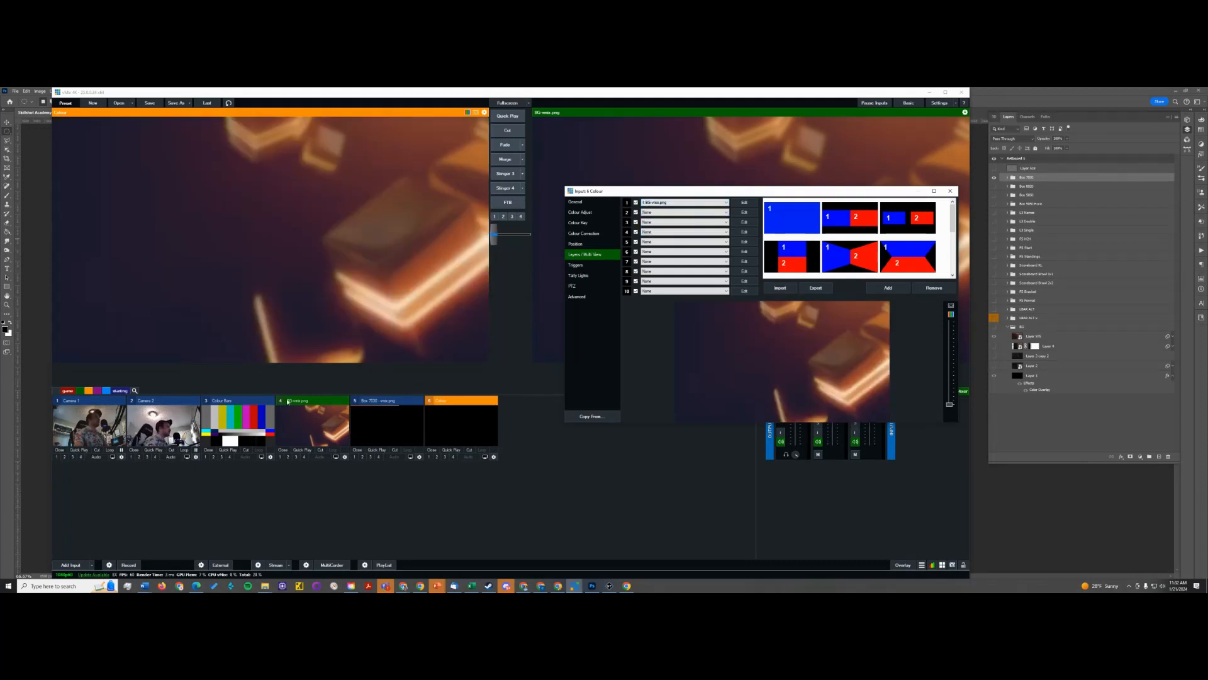
pyautogui.click(692, 214)
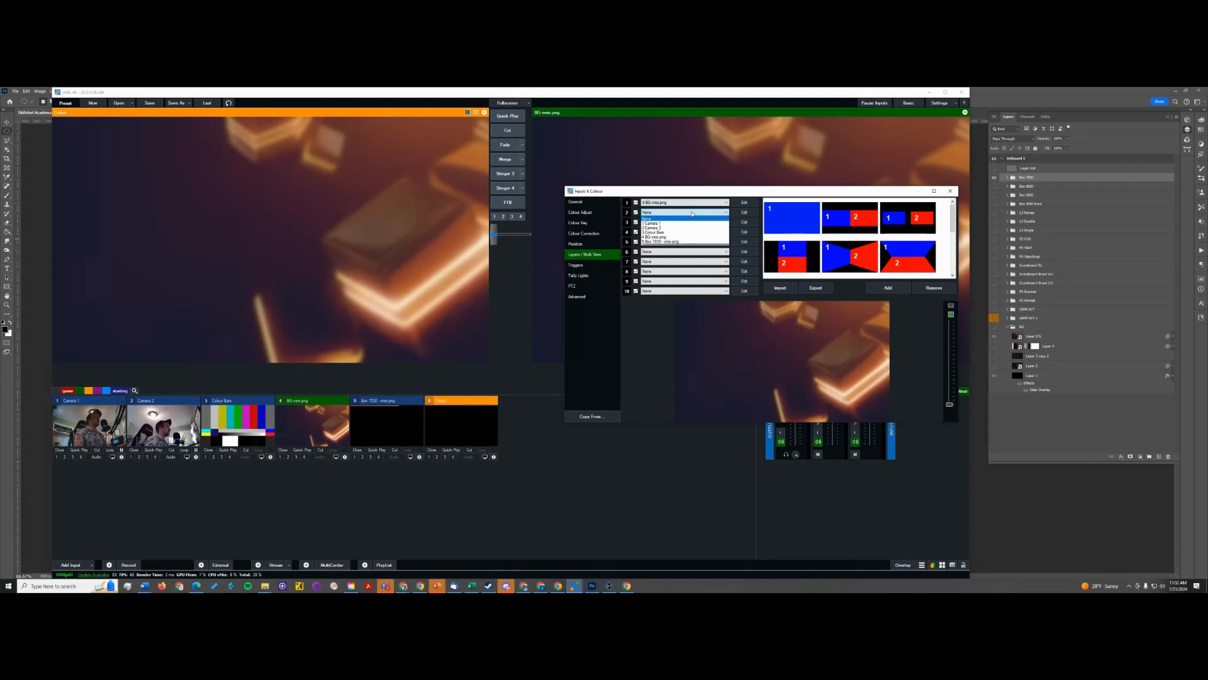
pyautogui.click(696, 245)
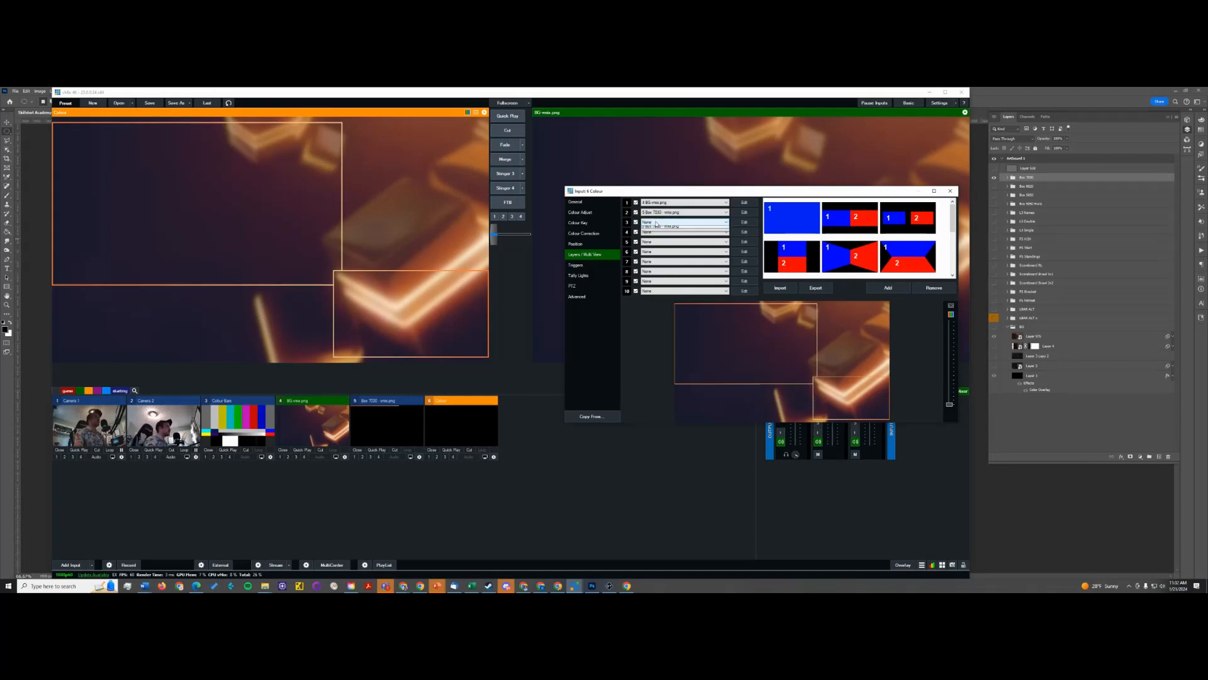
# Assign Camera 1 to layer 3 and Colour Bars to layer 4 of the Colour input.
pyautogui.click(656, 222)
pyautogui.click(659, 234)
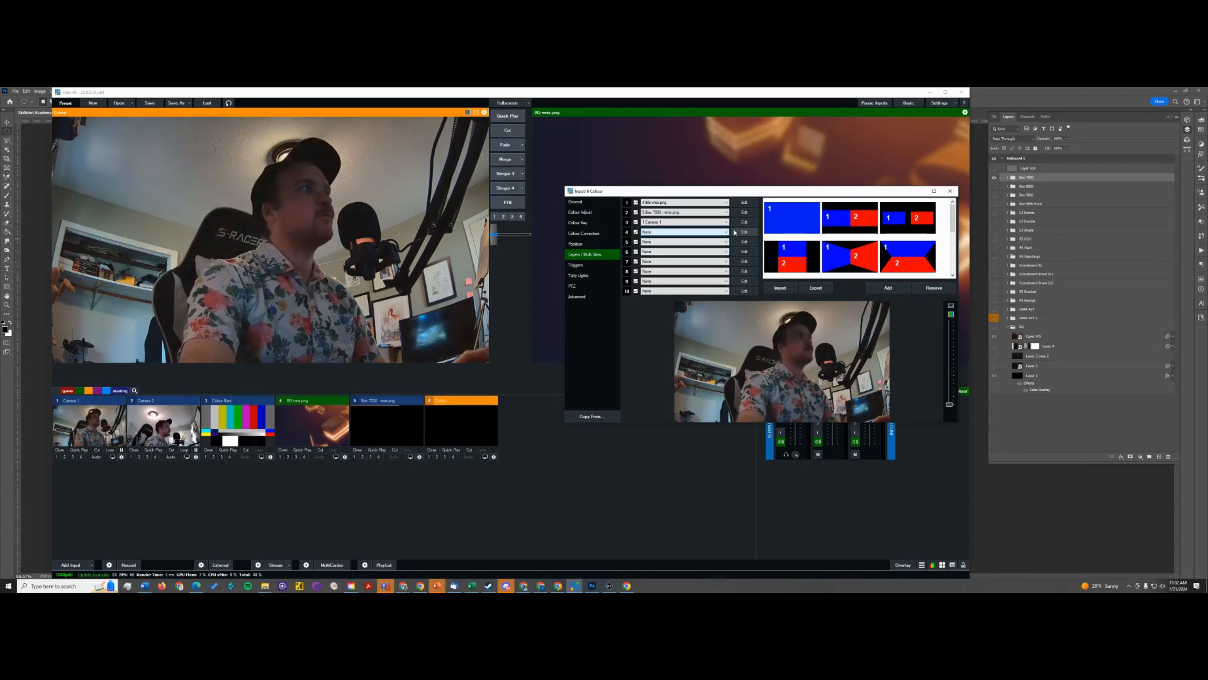
pyautogui.click(662, 233)
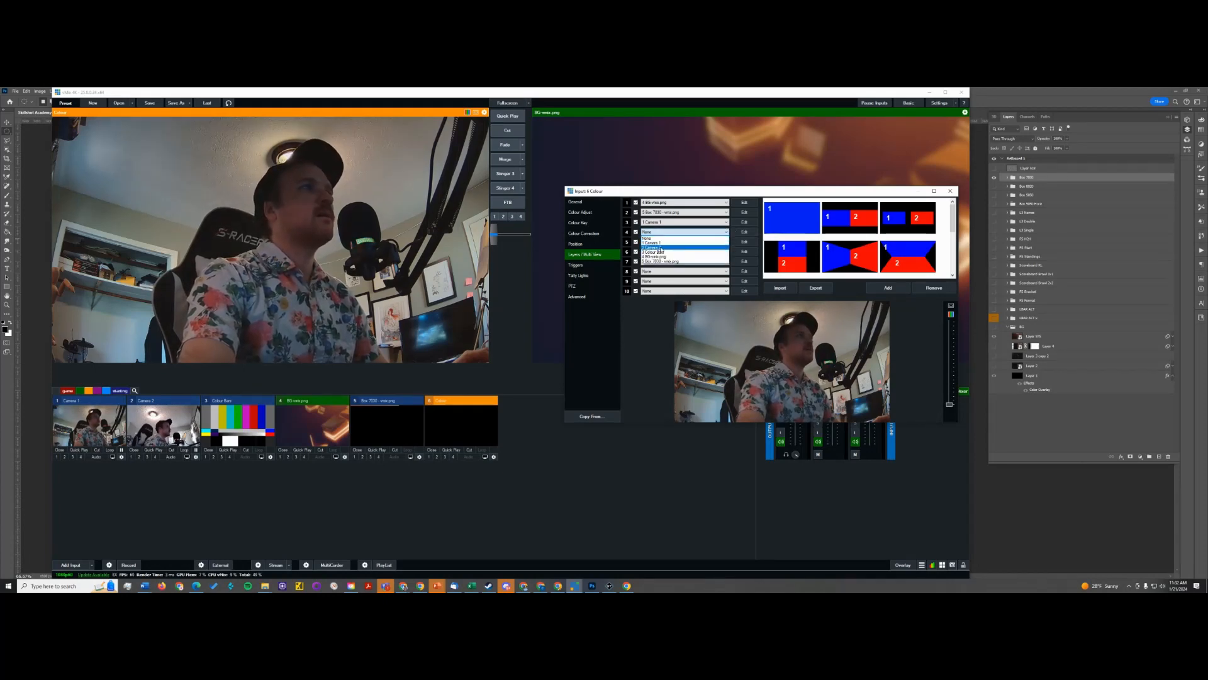
pyautogui.click(662, 252)
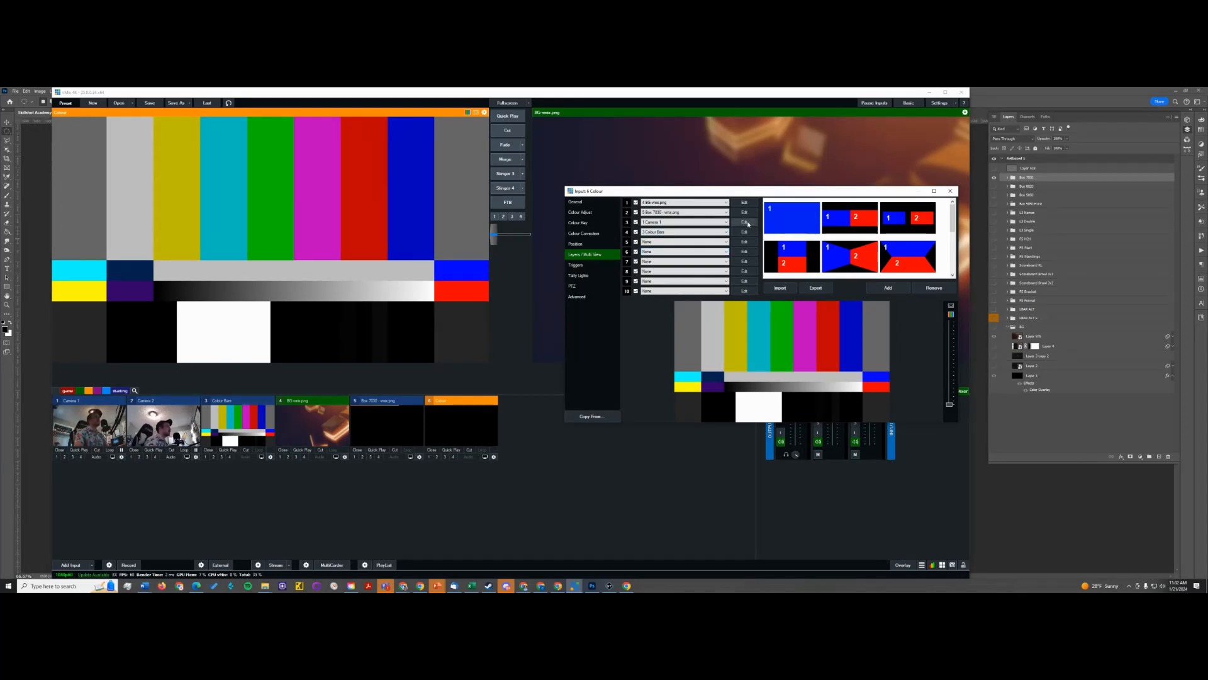
# Shift the colour bars and camera layers apart, and shrink the Camera 1 layer to a zoom of about 0.59.
pyautogui.moveTo(770, 325); pyautogui.dragTo(820, 348)
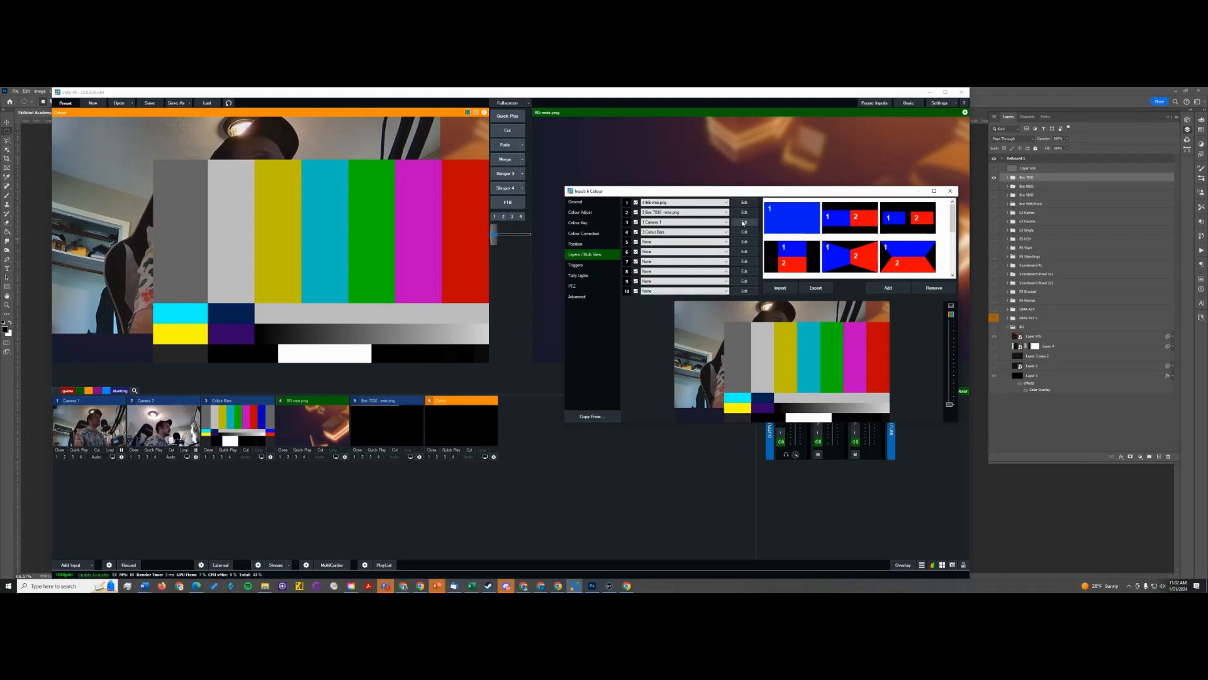
pyautogui.click(743, 222)
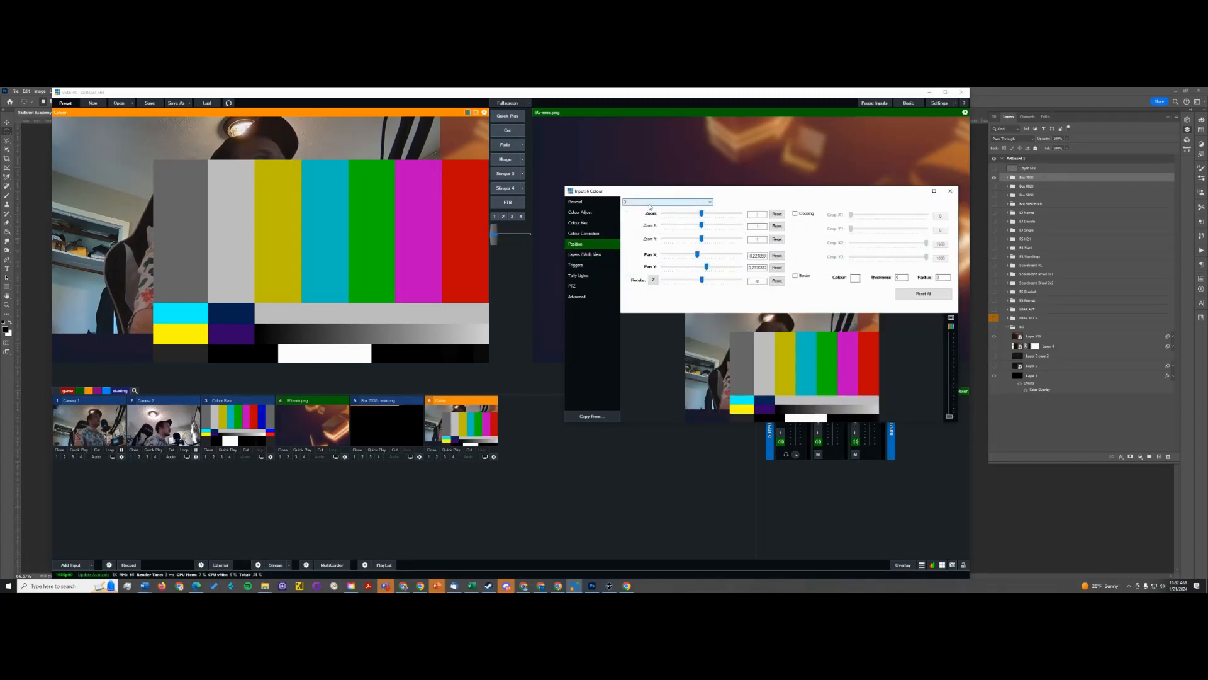
pyautogui.moveTo(702, 214); pyautogui.dragTo(686, 219)
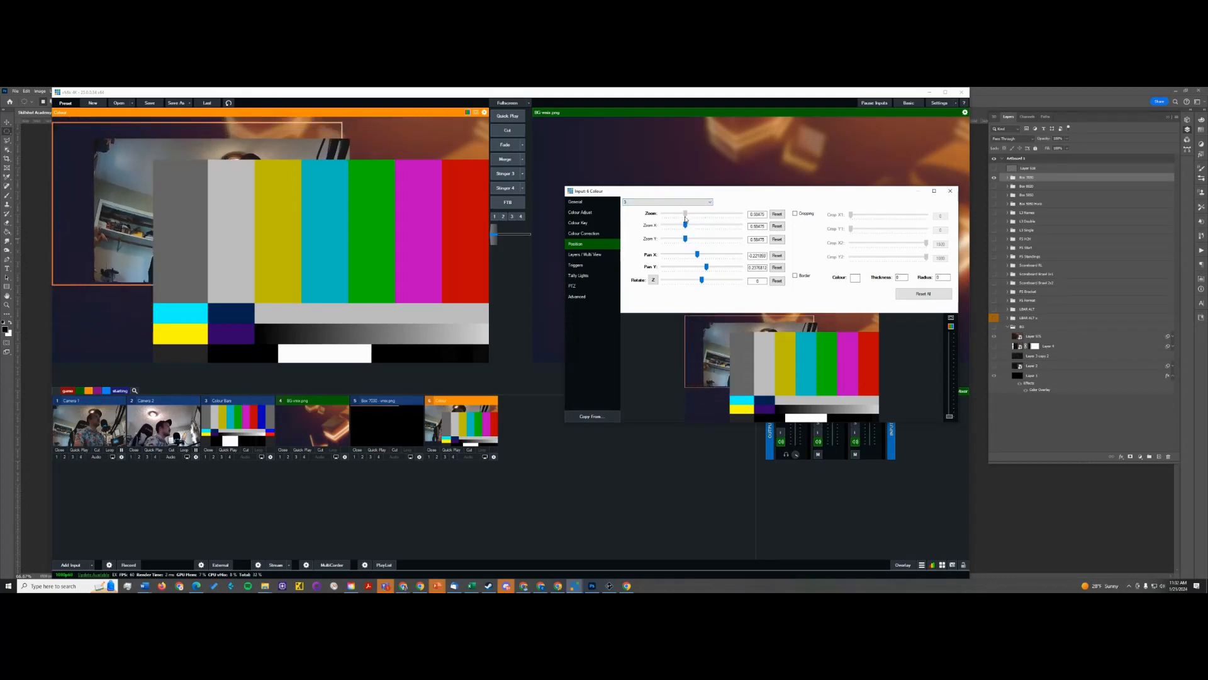
# Shrink the Colour Bars layer to a zoom of about 0.316, place it over the smaller frame, and enlarge the input settings window.
pyautogui.click(652, 201)
pyautogui.click(654, 229)
pyautogui.moveTo(704, 214); pyautogui.dragTo(675, 214)
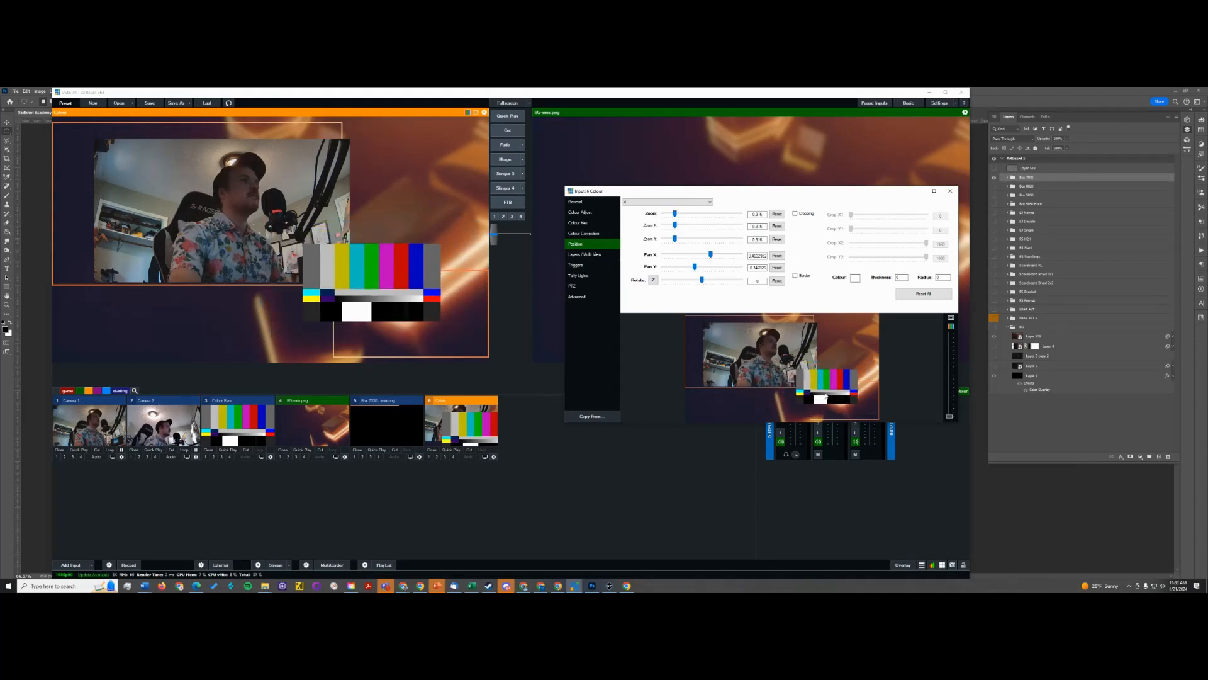
pyautogui.moveTo(826, 395); pyautogui.dragTo(847, 407)
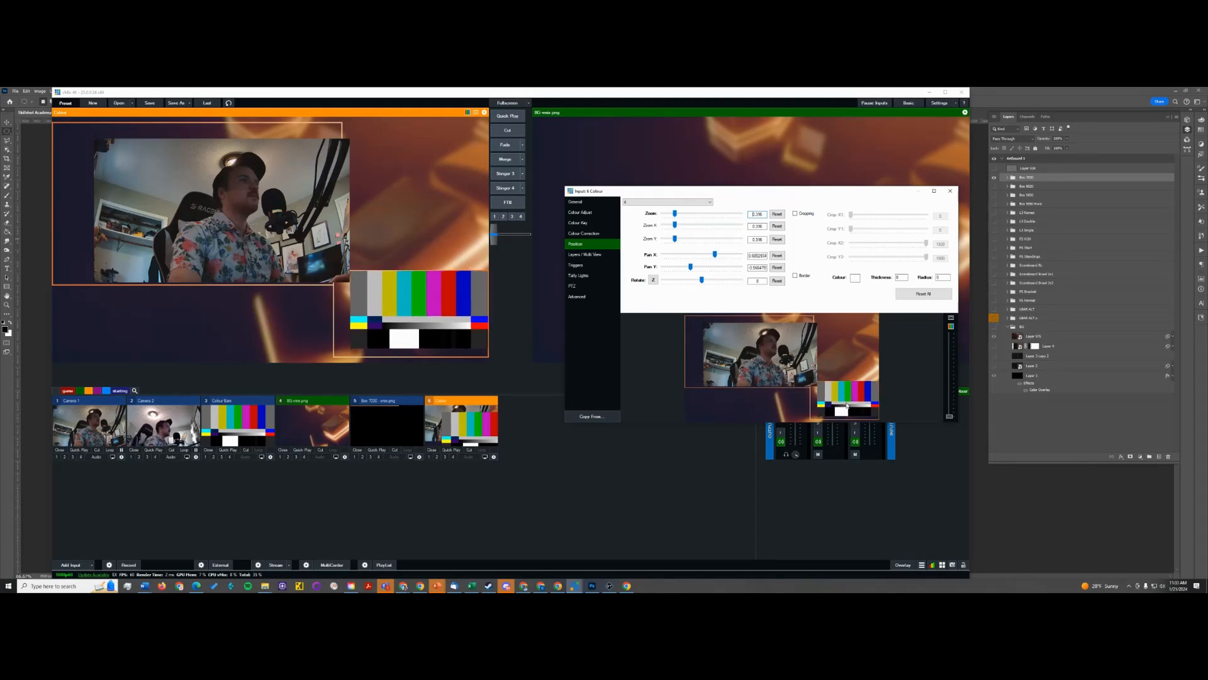
pyautogui.moveTo(949, 416); pyautogui.dragTo(1045, 492)
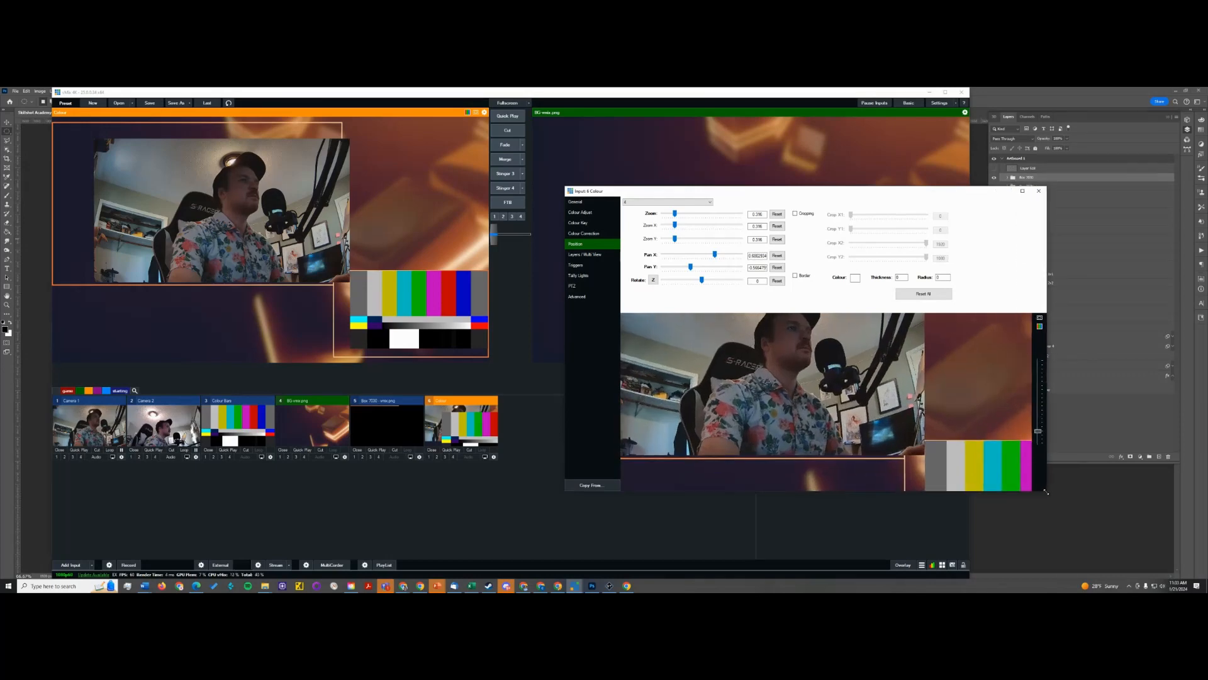
# Nudge the Colour Bars layer toward the smaller frame, and move the Box 7030 image from layer 2 to layer 10.
pyautogui.moveTo(976, 447); pyautogui.dragTo(930, 475)
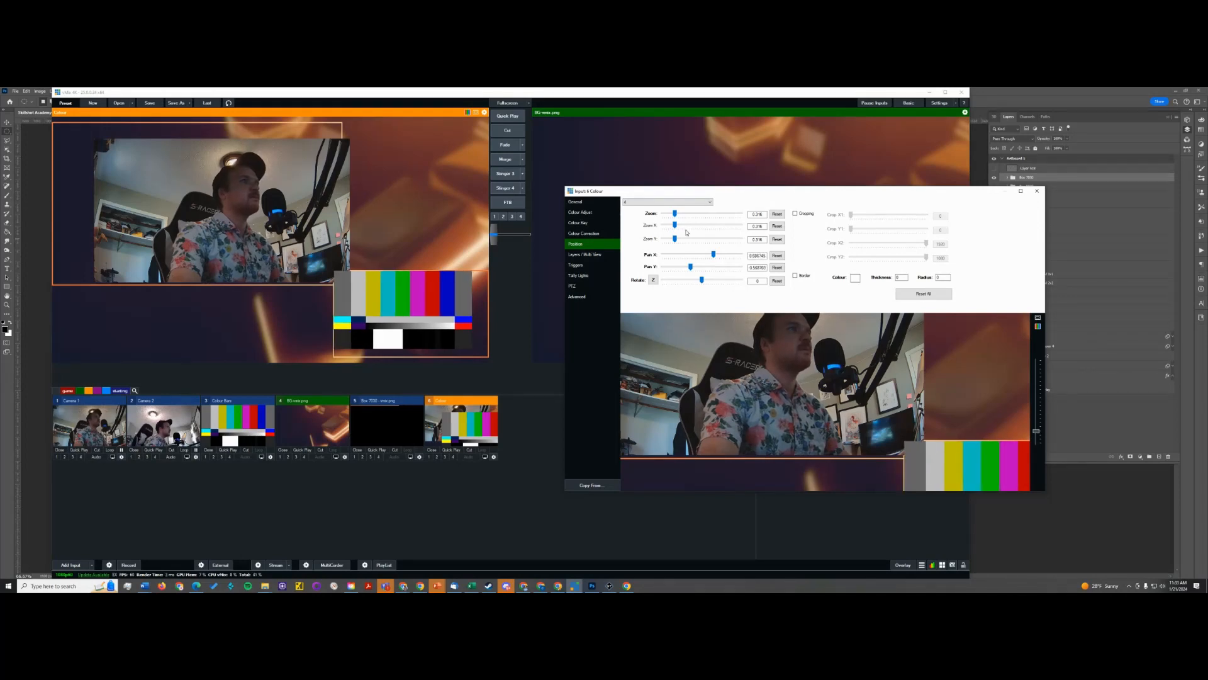
pyautogui.click(634, 202)
pyautogui.click(634, 202)
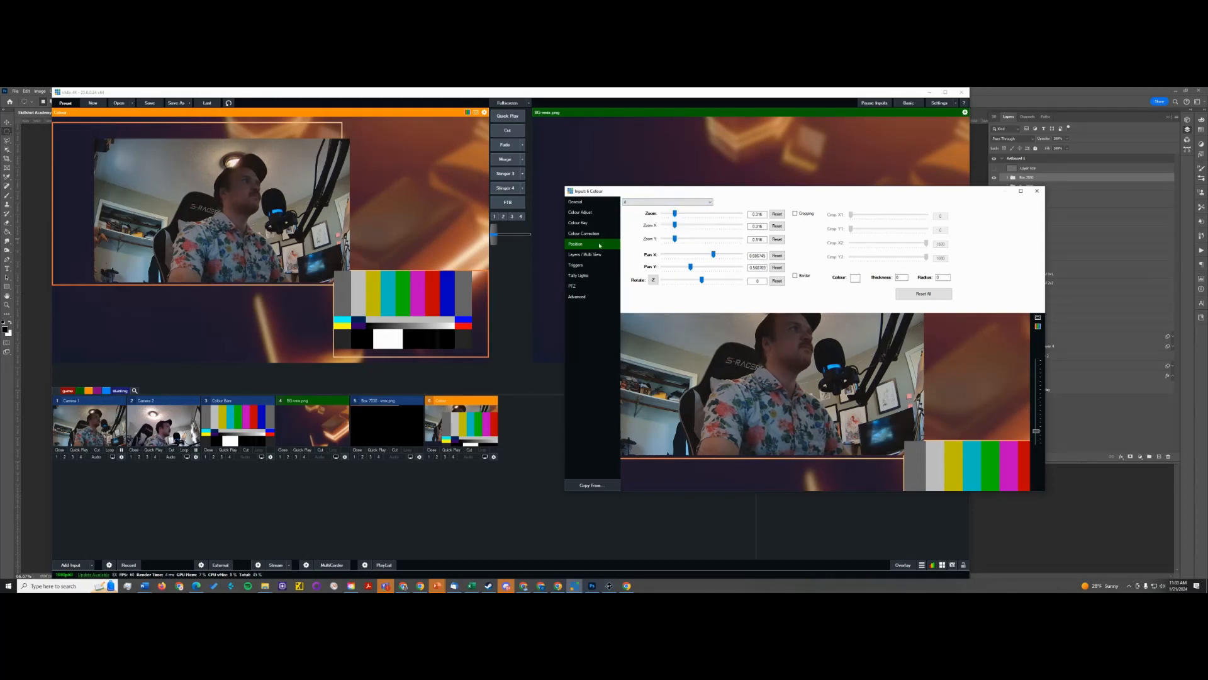
pyautogui.click(583, 255)
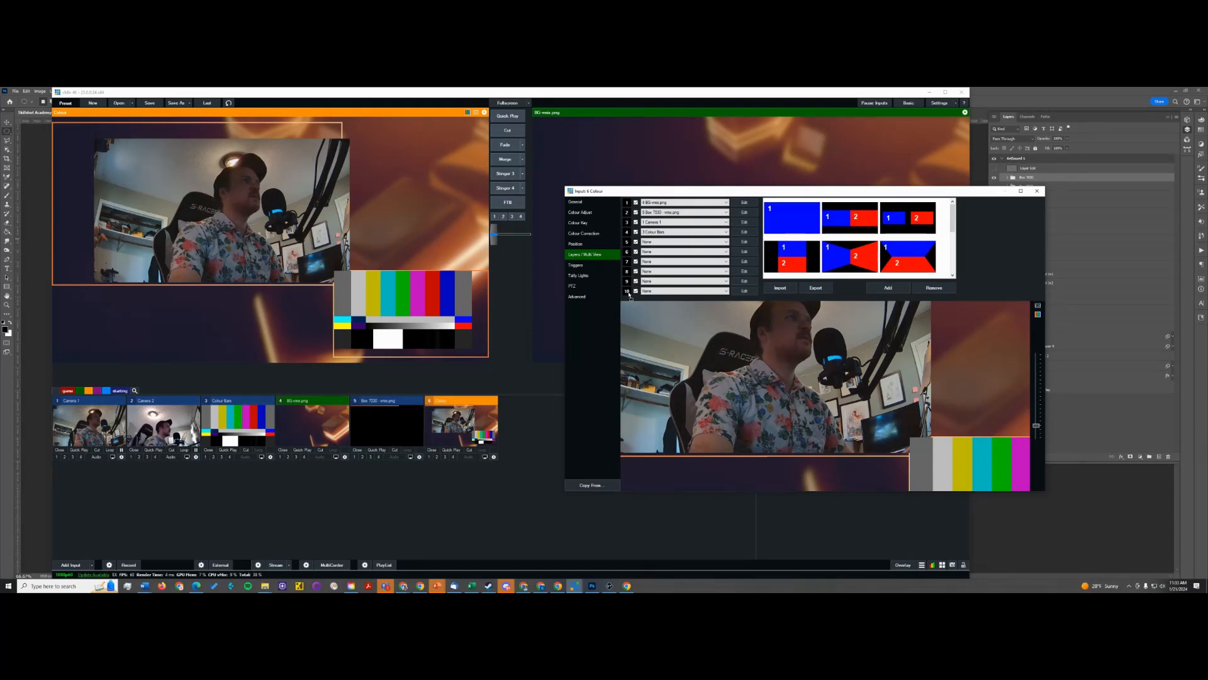
pyautogui.moveTo(628, 293); pyautogui.dragTo(629, 294)
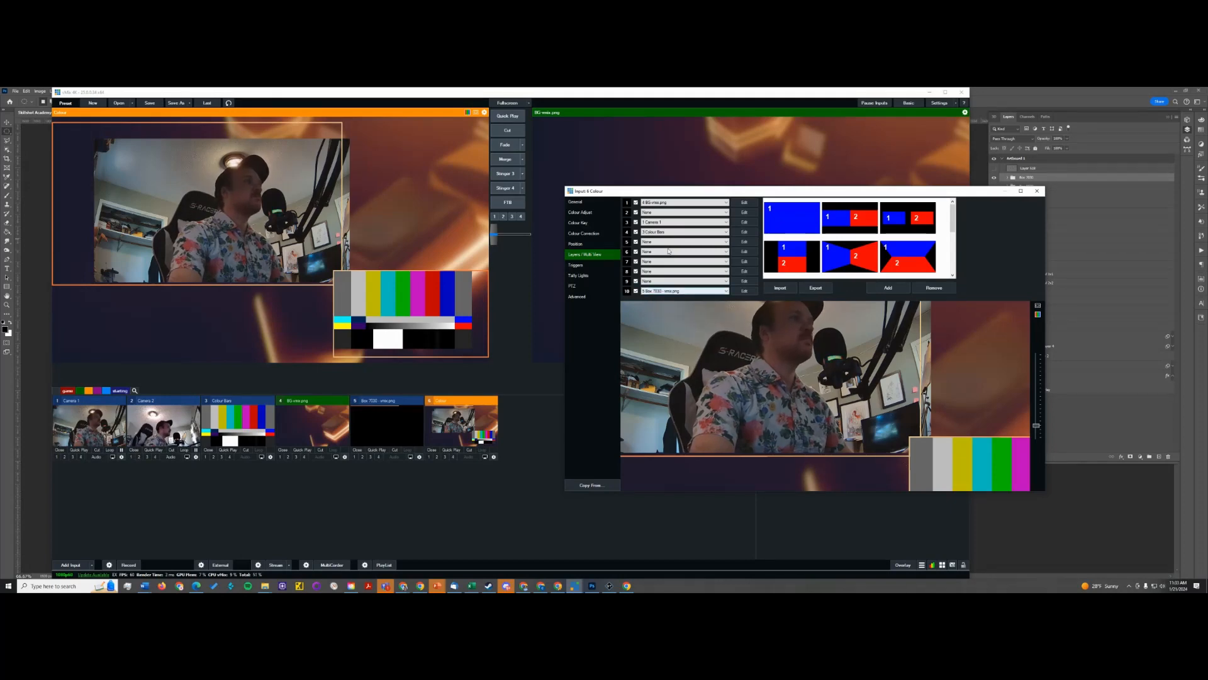
# Enlarge the Colour Bars layer to a zoom of about 0.35 and position it to fill the smaller frame.
pyautogui.click(745, 232)
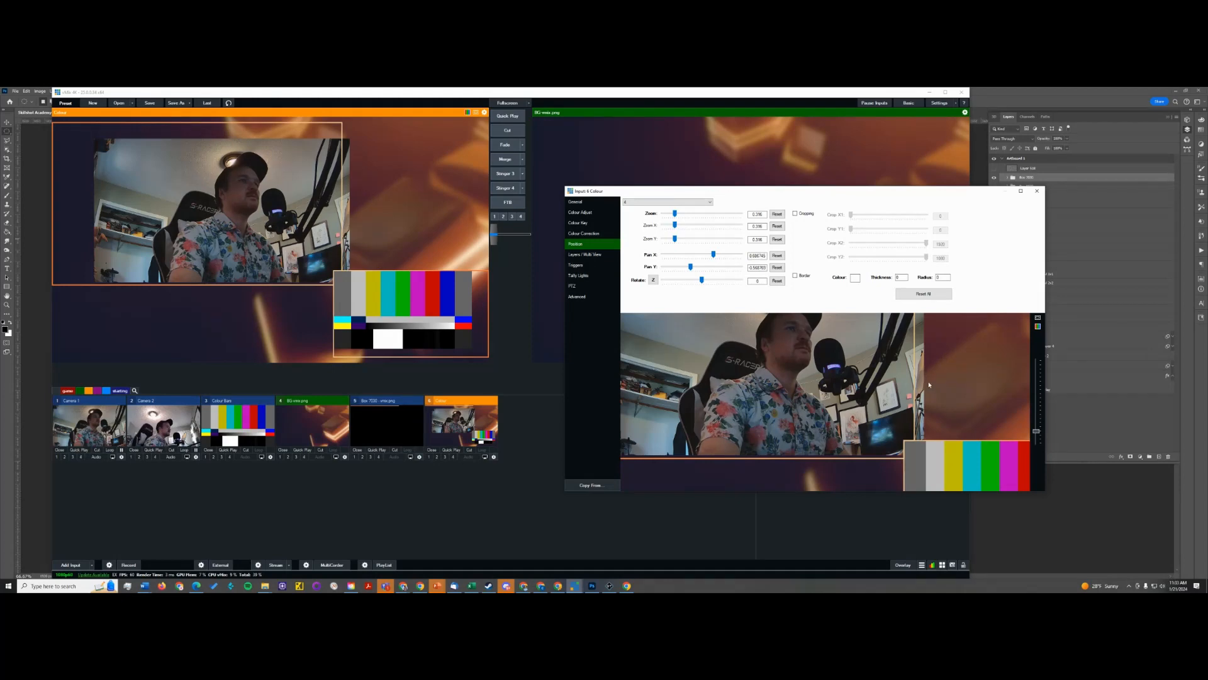
pyautogui.moveTo(1036, 431); pyautogui.dragTo(1037, 443)
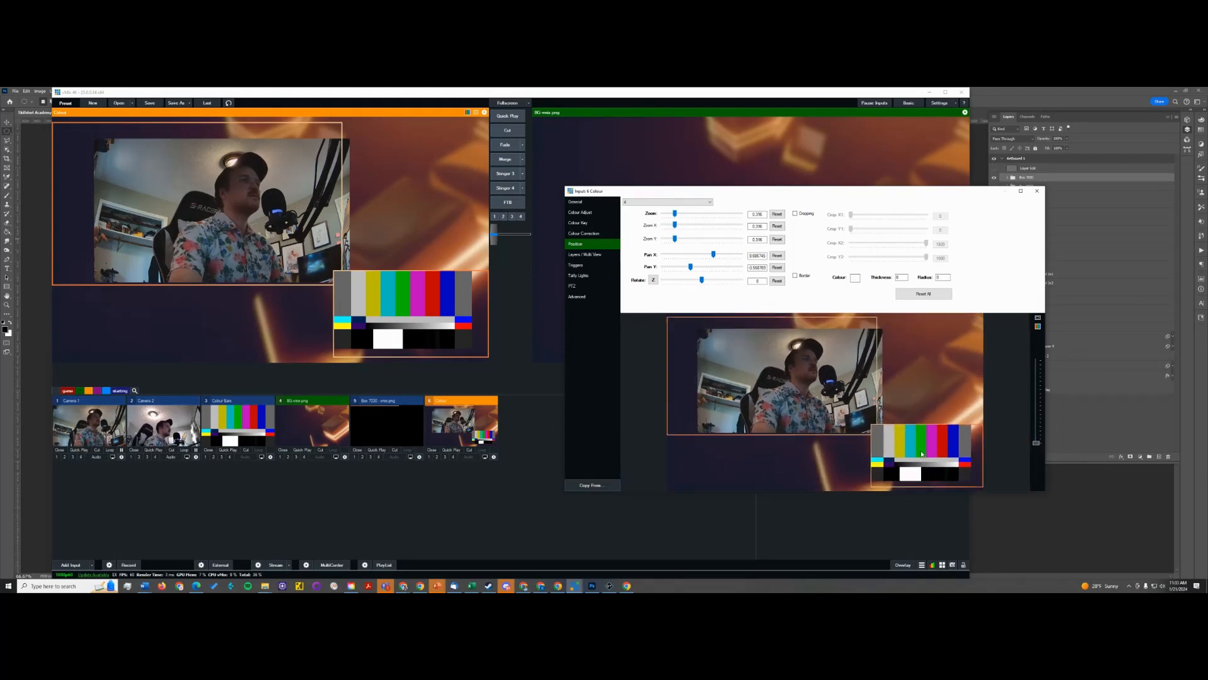
pyautogui.moveTo(922, 453); pyautogui.dragTo(929, 458)
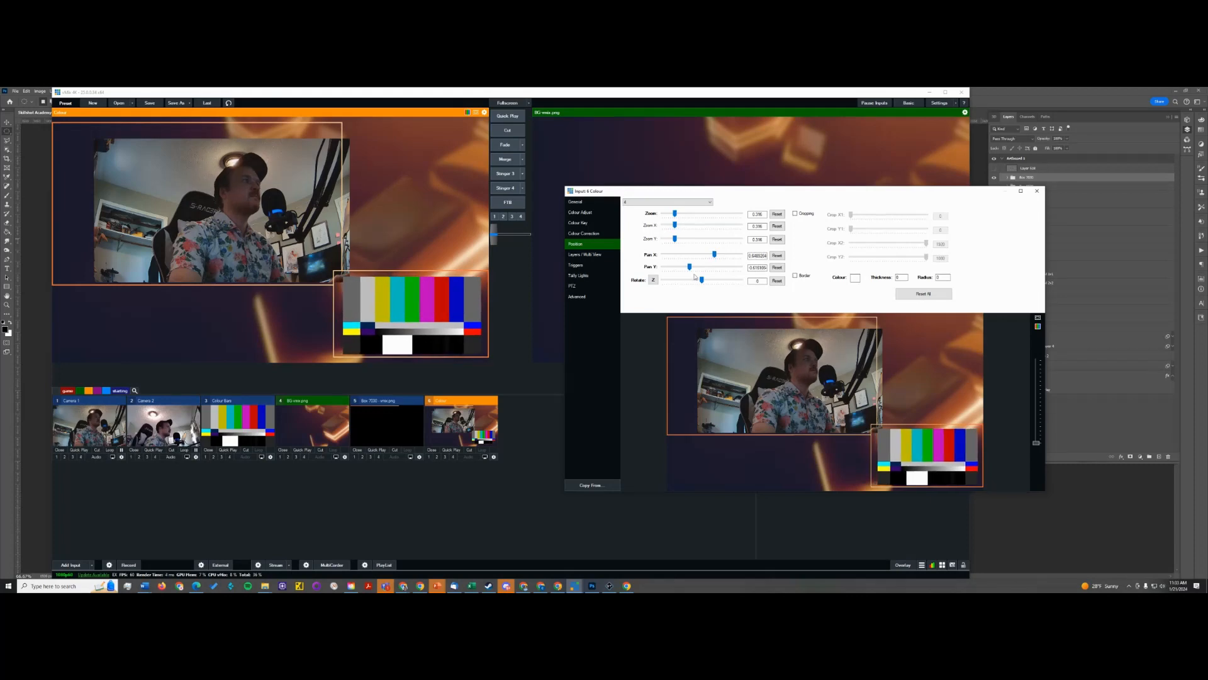
pyautogui.moveTo(672, 217); pyautogui.dragTo(678, 216)
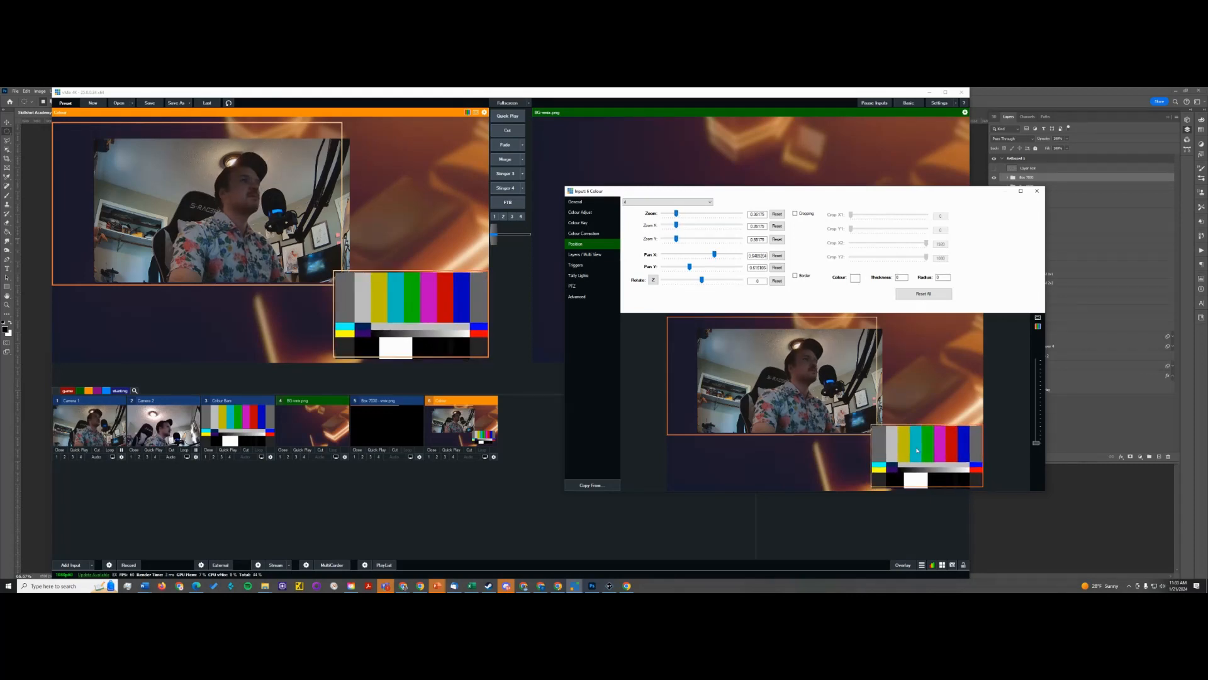
pyautogui.moveTo(917, 450); pyautogui.dragTo(917, 450)
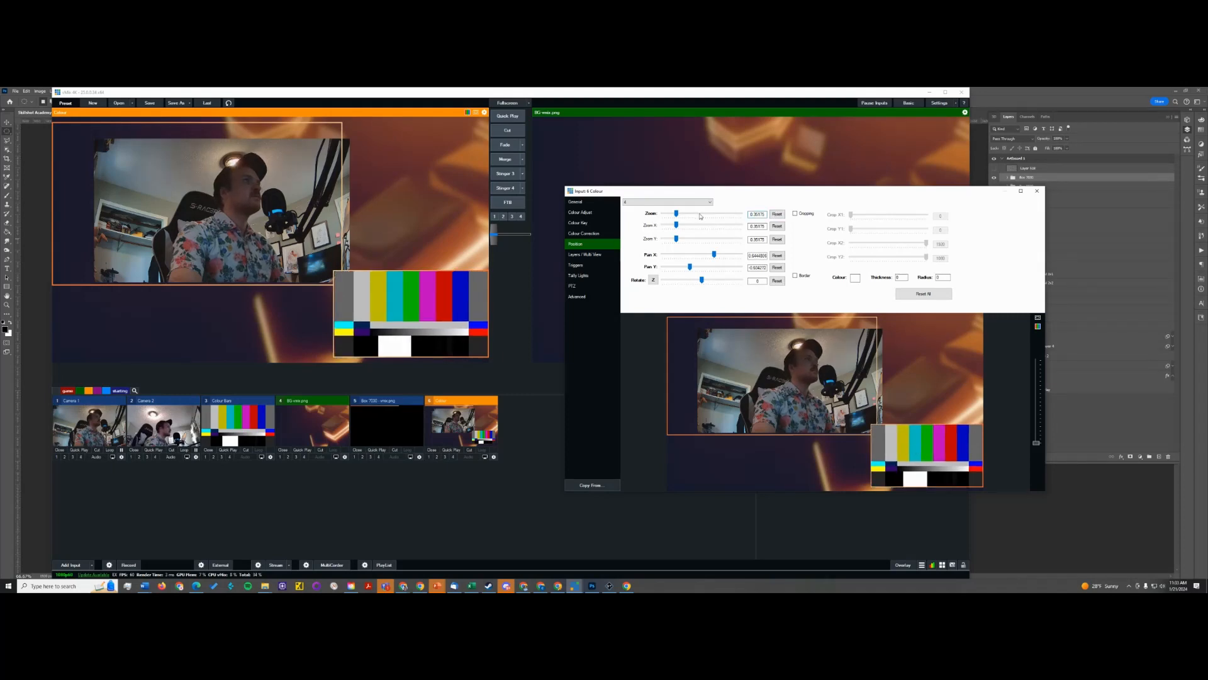
pyautogui.scroll(1, 700, 216)
pyautogui.scroll(1, 700, 216)
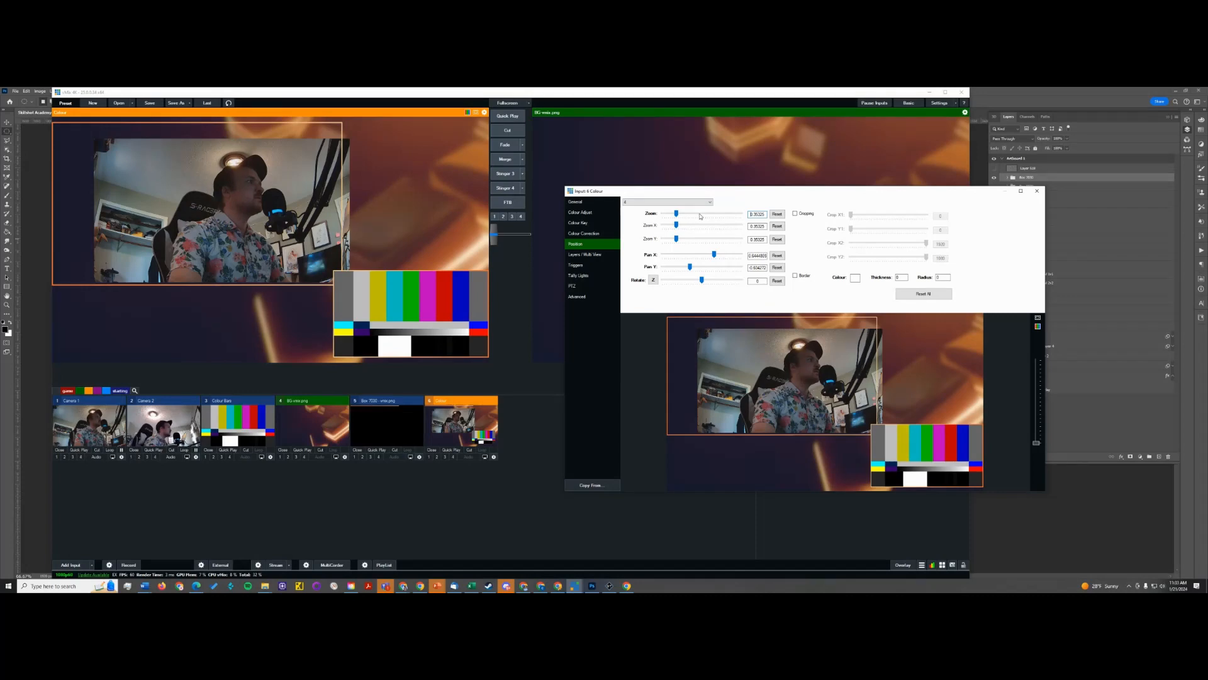
# Move the Camera 1 layer over the larger frame and enlarge it to a zoom of about 0.66.
pyautogui.click(669, 202)
pyautogui.click(652, 231)
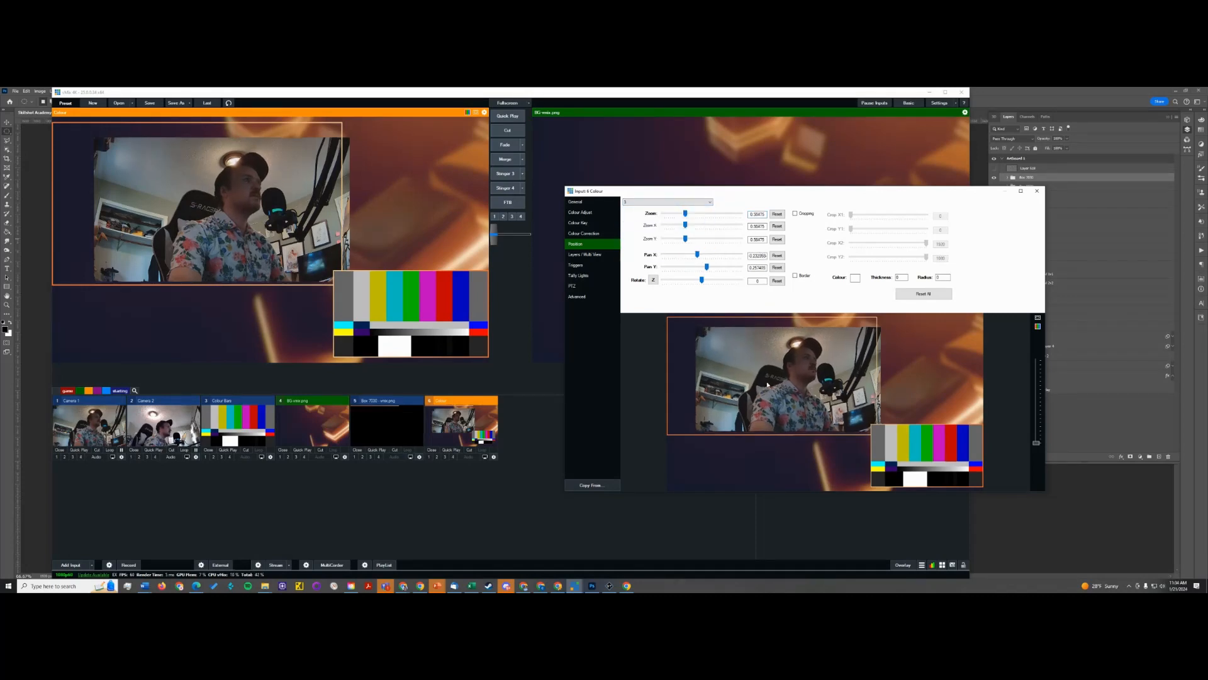
pyautogui.moveTo(768, 384); pyautogui.dragTo(754, 380)
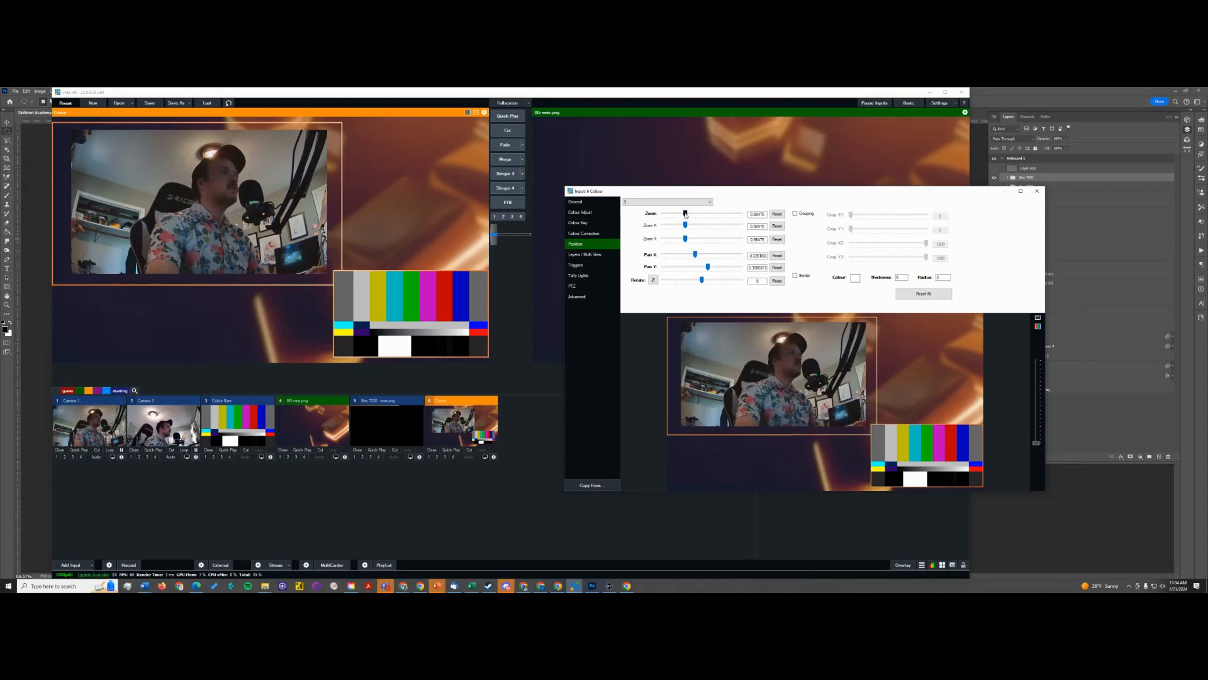
pyautogui.moveTo(685, 214); pyautogui.dragTo(697, 217)
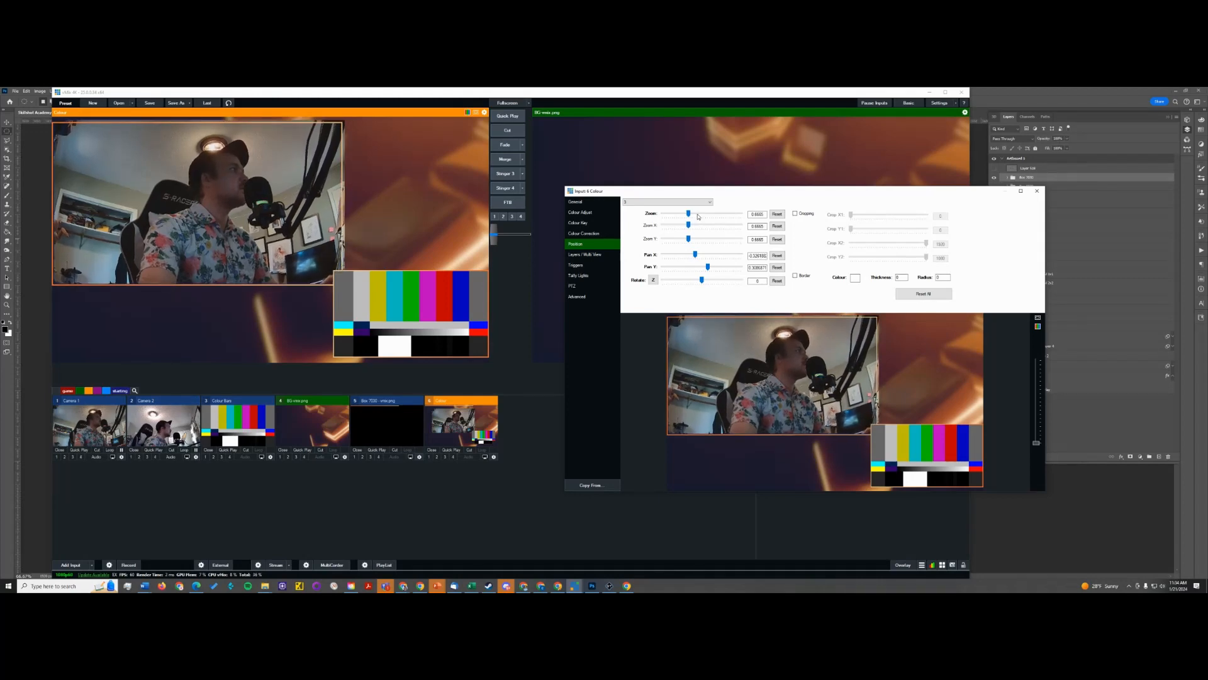
pyautogui.moveTo(821, 388); pyautogui.dragTo(819, 390)
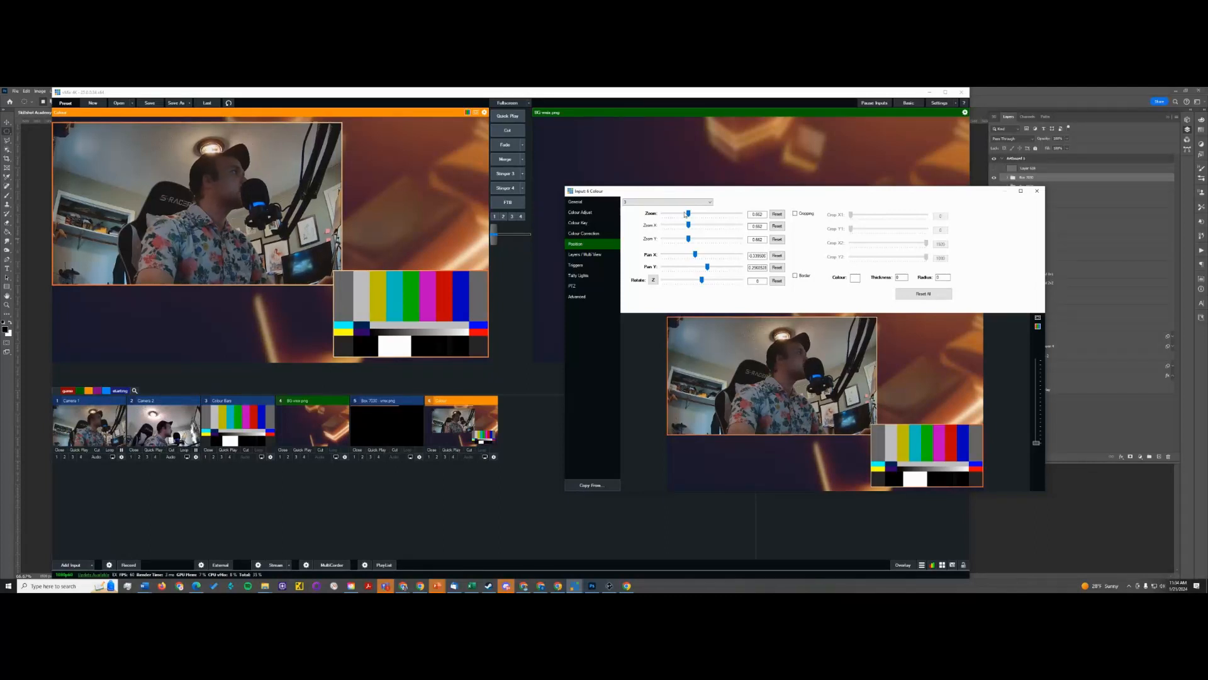
pyautogui.moveTo(688, 215); pyautogui.dragTo(685, 214)
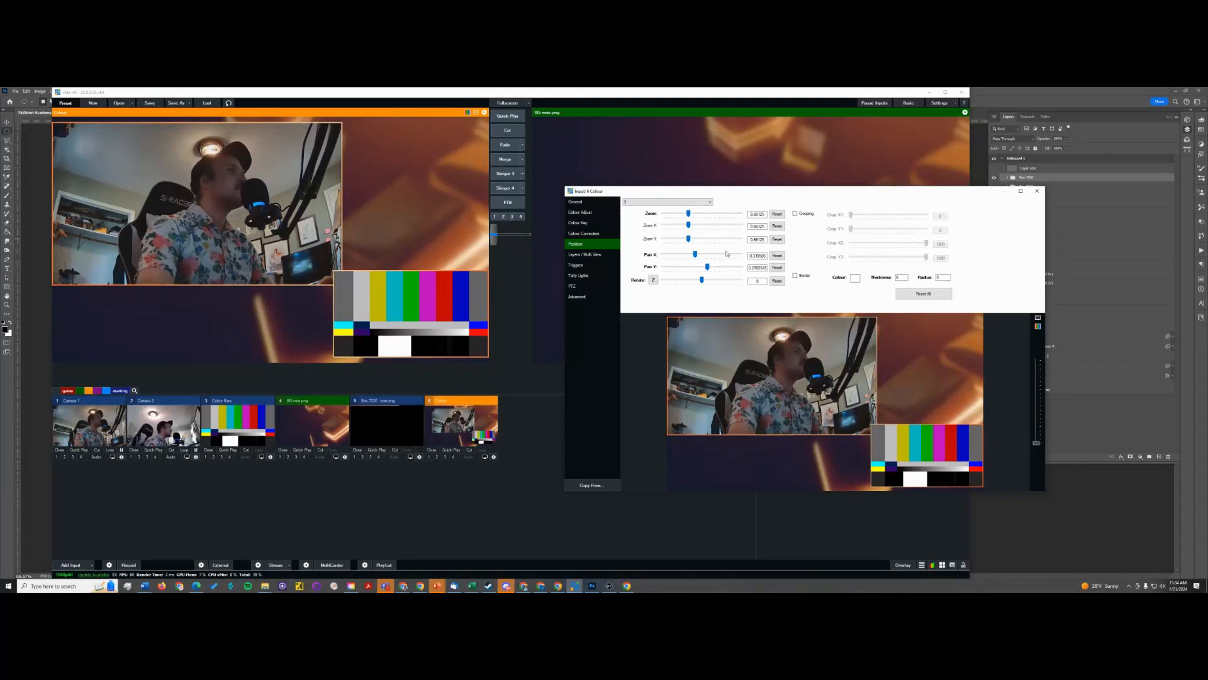
# Fine-tune the Camera 1 layer's vertical zoom to about 0.66, vertical pan to 0.291 and horizontal pan to about -0.33.
pyautogui.scroll(-2, 711, 251)
pyautogui.scroll(-1, 714, 268)
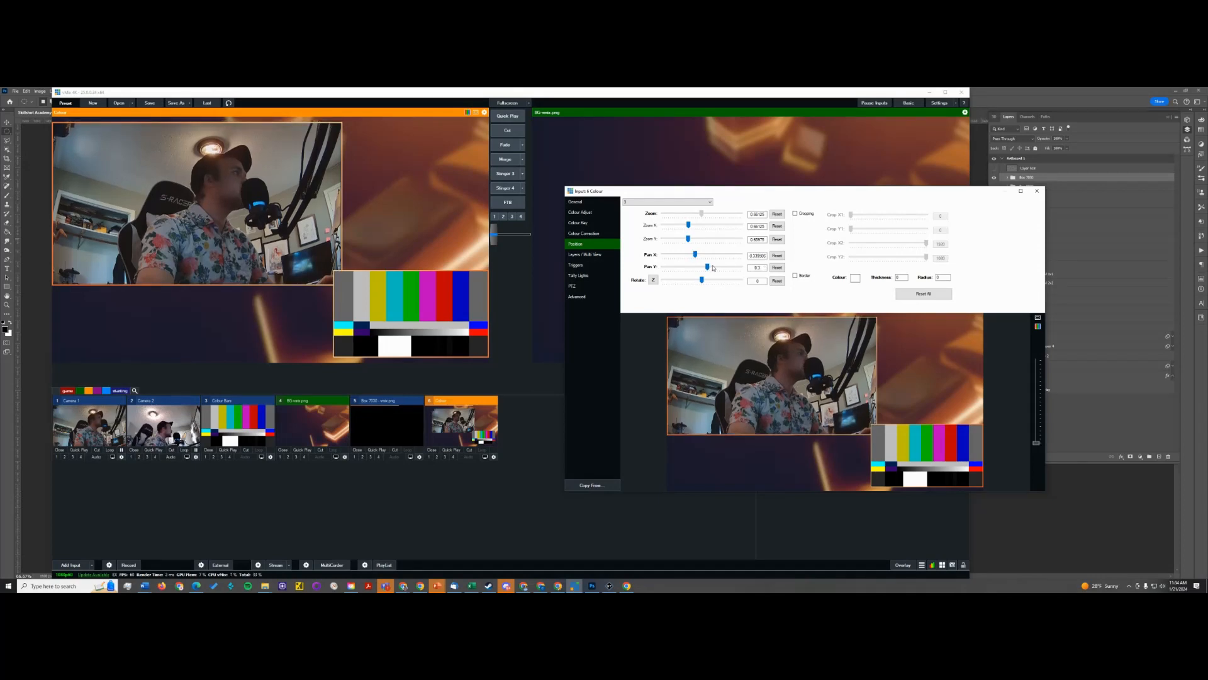
pyautogui.scroll(-1, 713, 268)
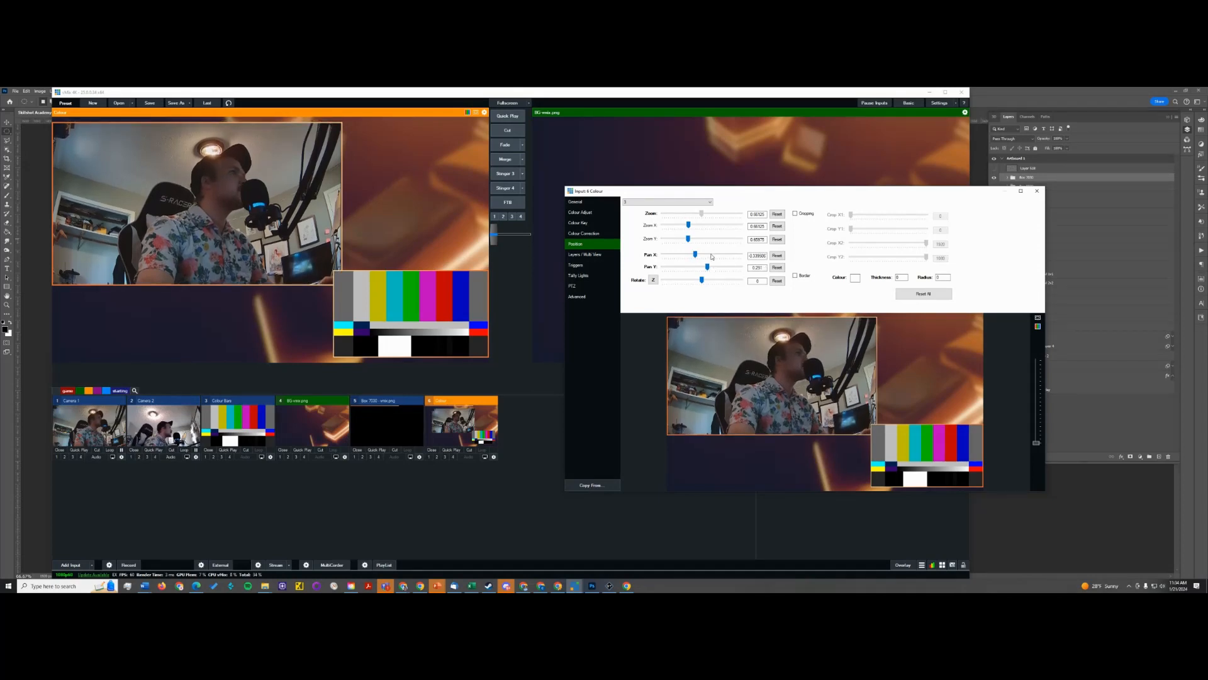
pyautogui.scroll(1, 699, 255)
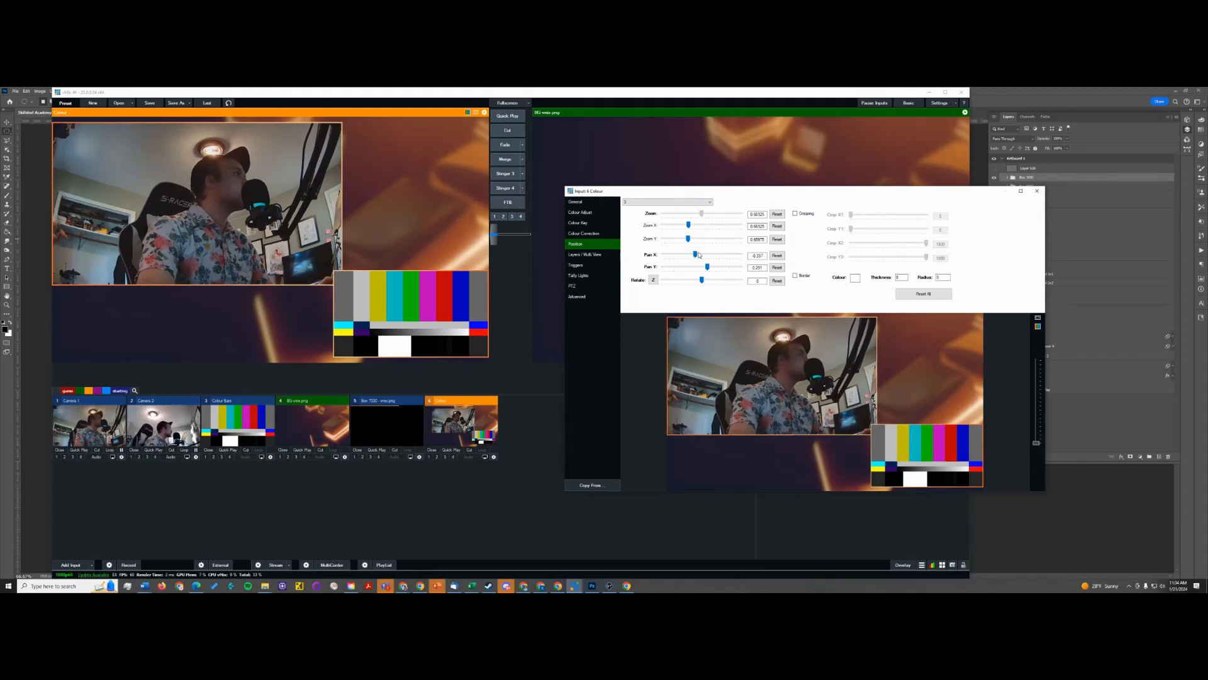
# Rename the Colour input as 7030 and send it to the live output with the Merge transition.
pyautogui.click(595, 203)
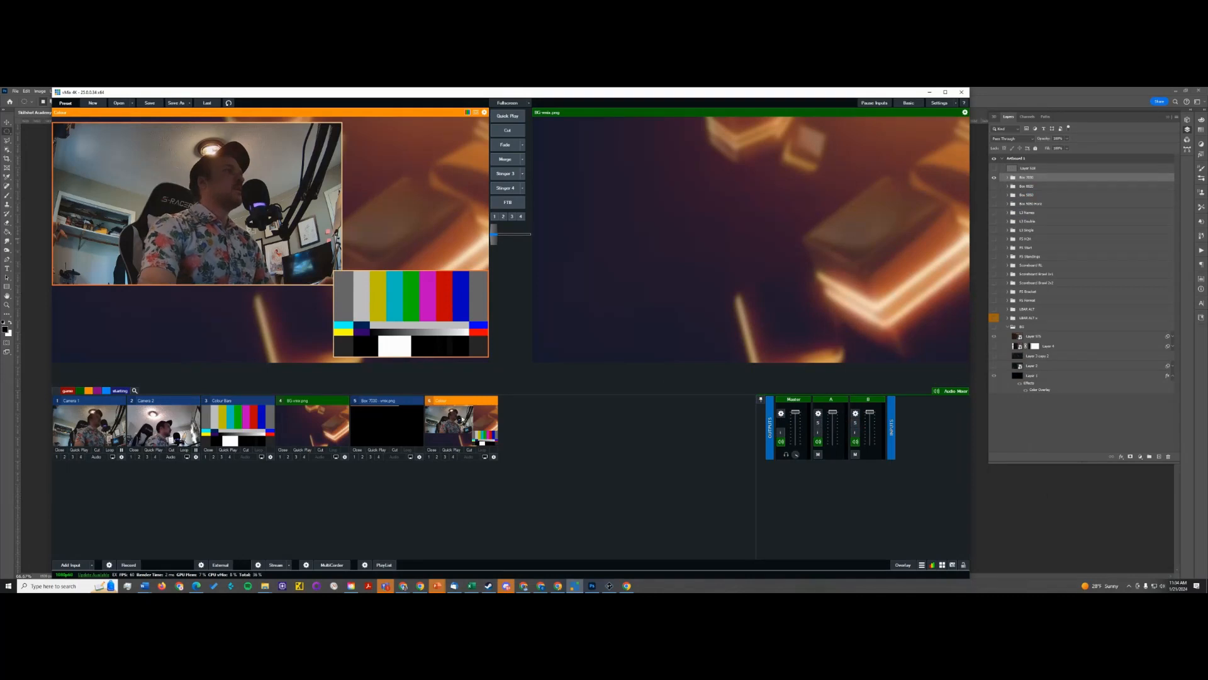
pyautogui.rightClick(457, 420)
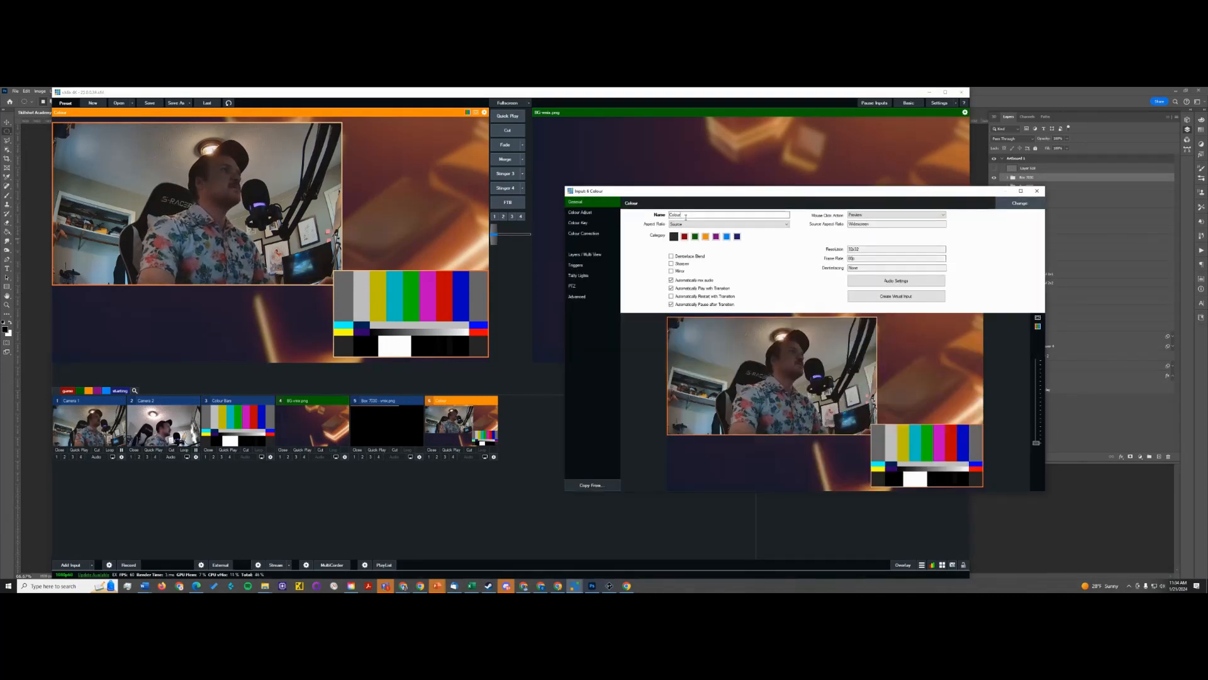
pyautogui.write('7030')
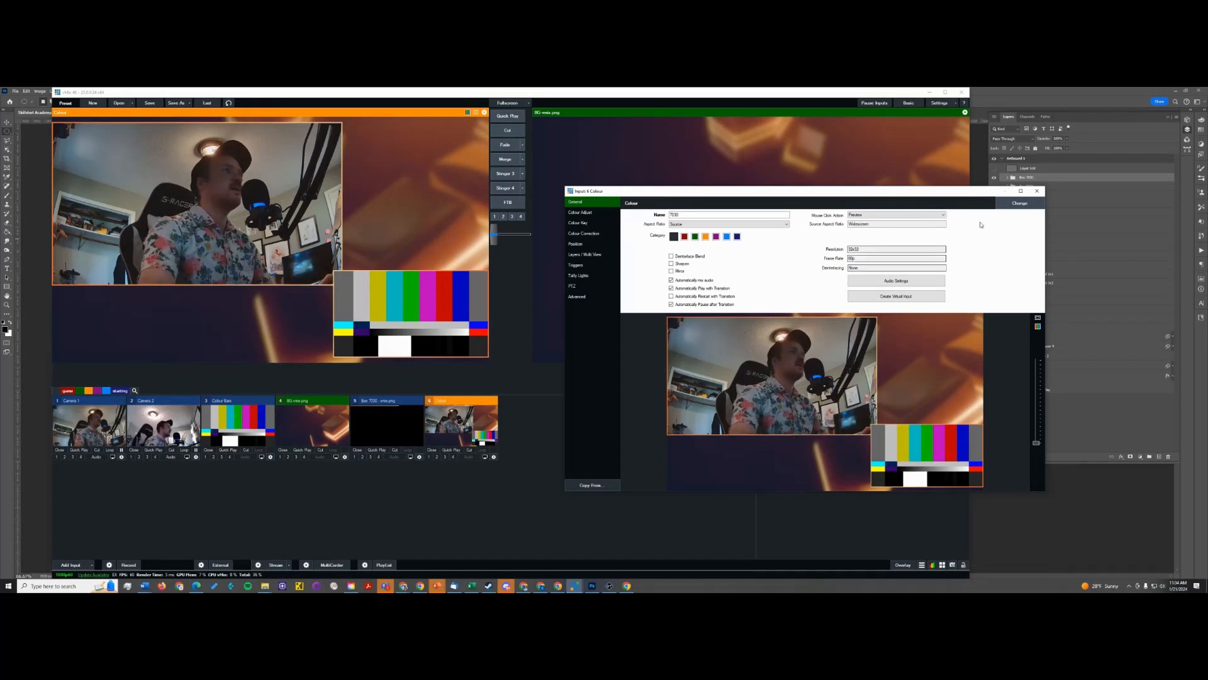
pyautogui.click(1038, 192)
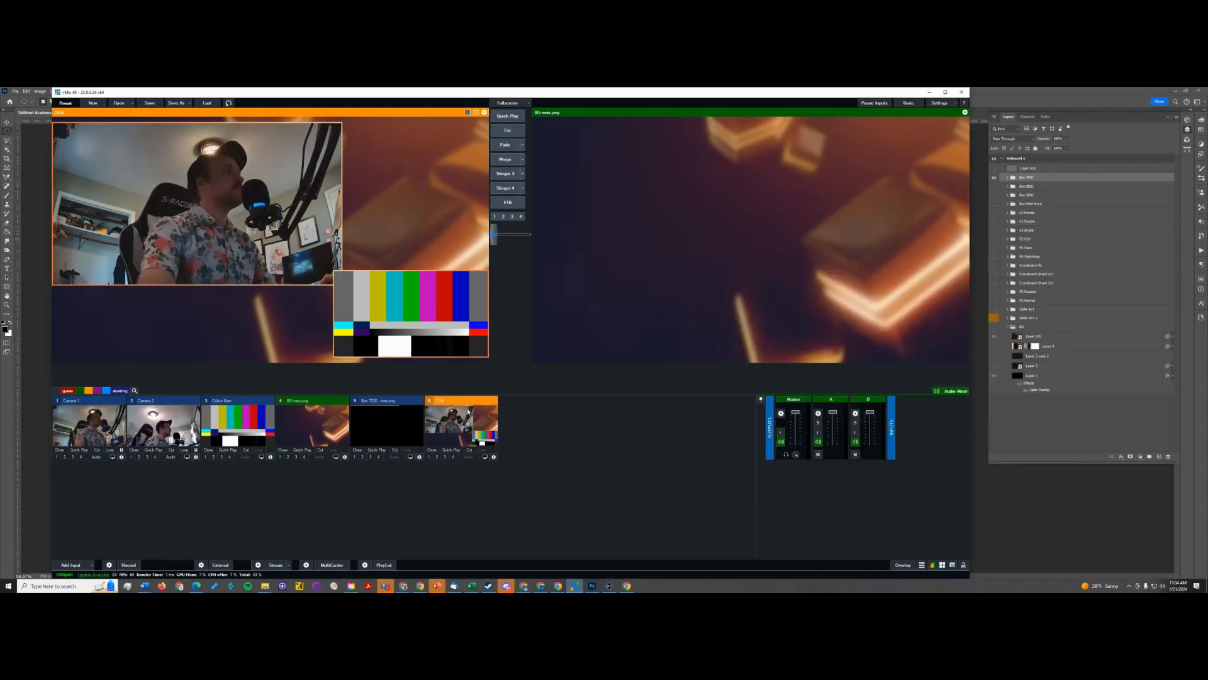
pyautogui.click(500, 159)
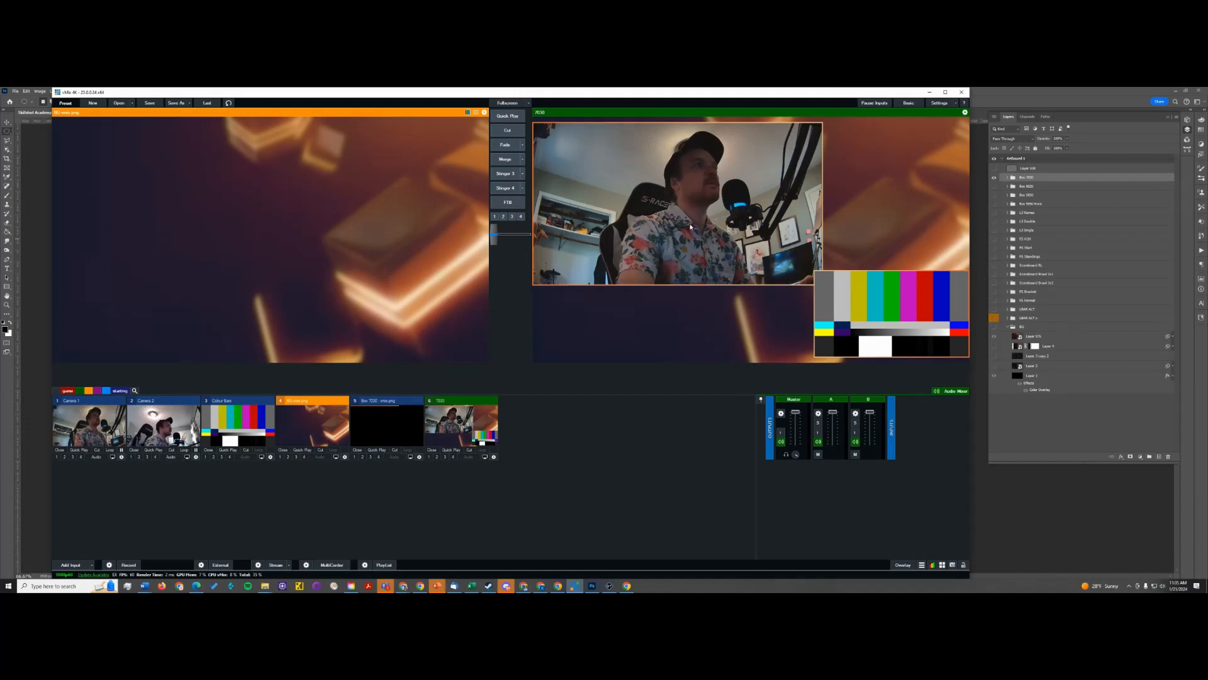
# Adjust the Camera 1 layer's horizontal pan in the 7030 input to about -0.334 while watching the live output.
pyautogui.click(494, 457)
pyautogui.click(583, 257)
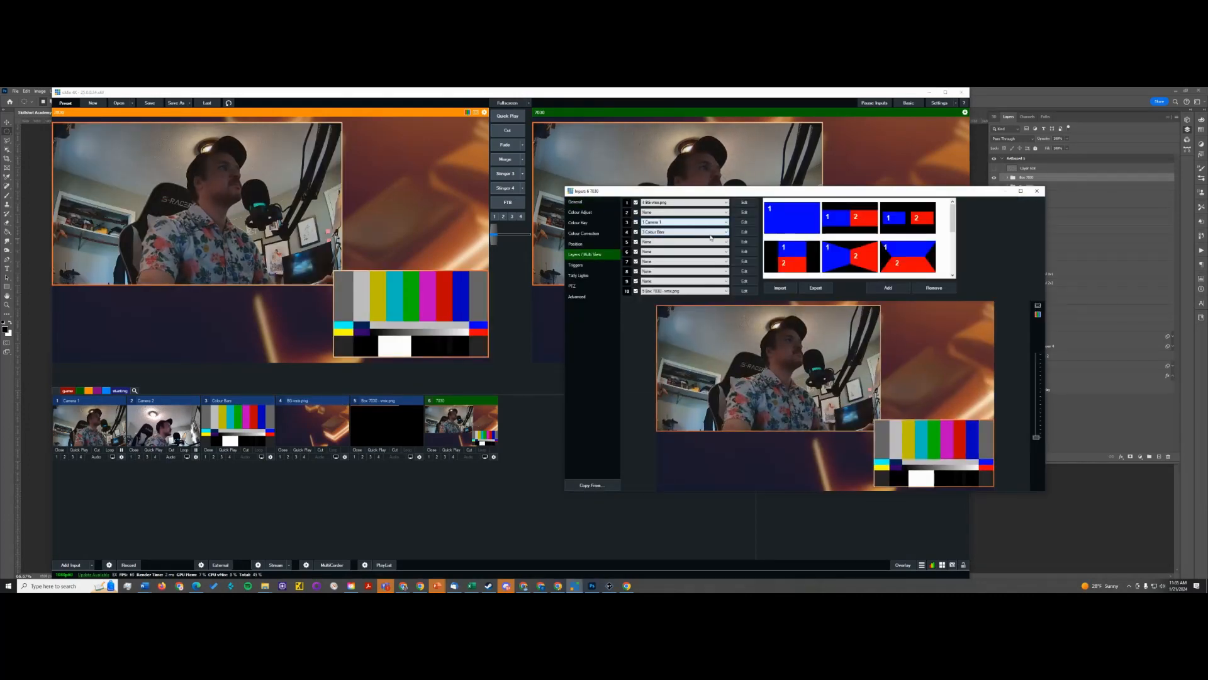
pyautogui.click(745, 223)
pyautogui.moveTo(900, 191); pyautogui.dragTo(381, 219)
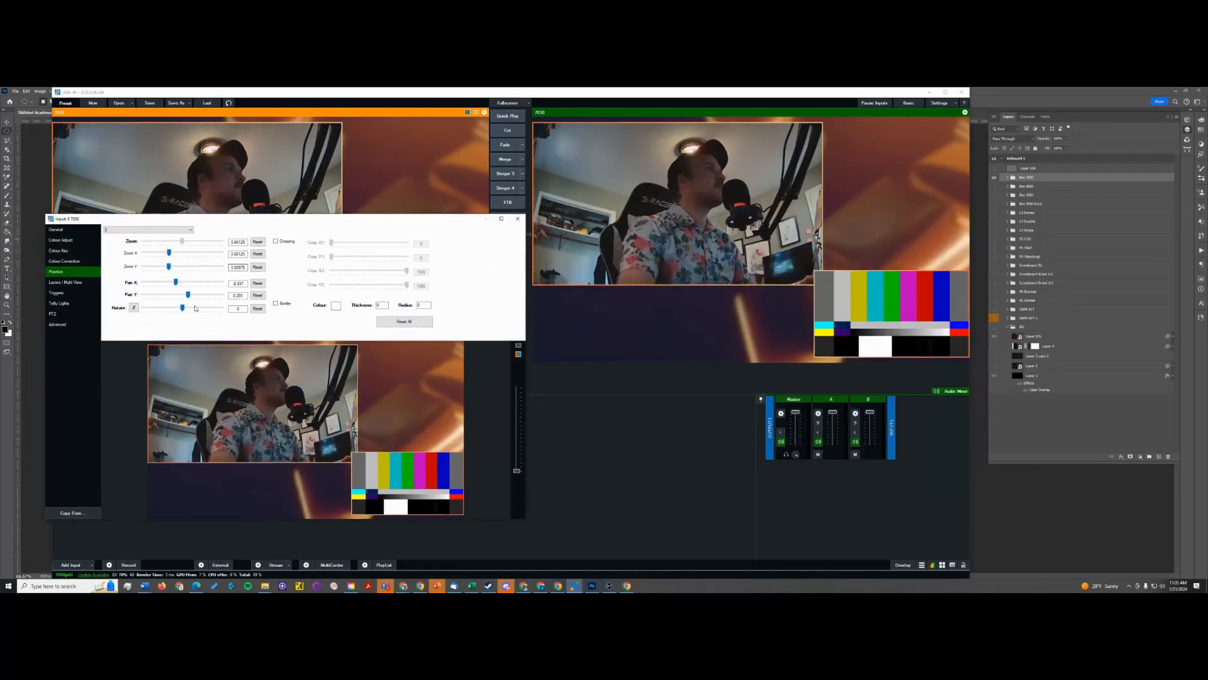
pyautogui.scroll(-1, 198, 286)
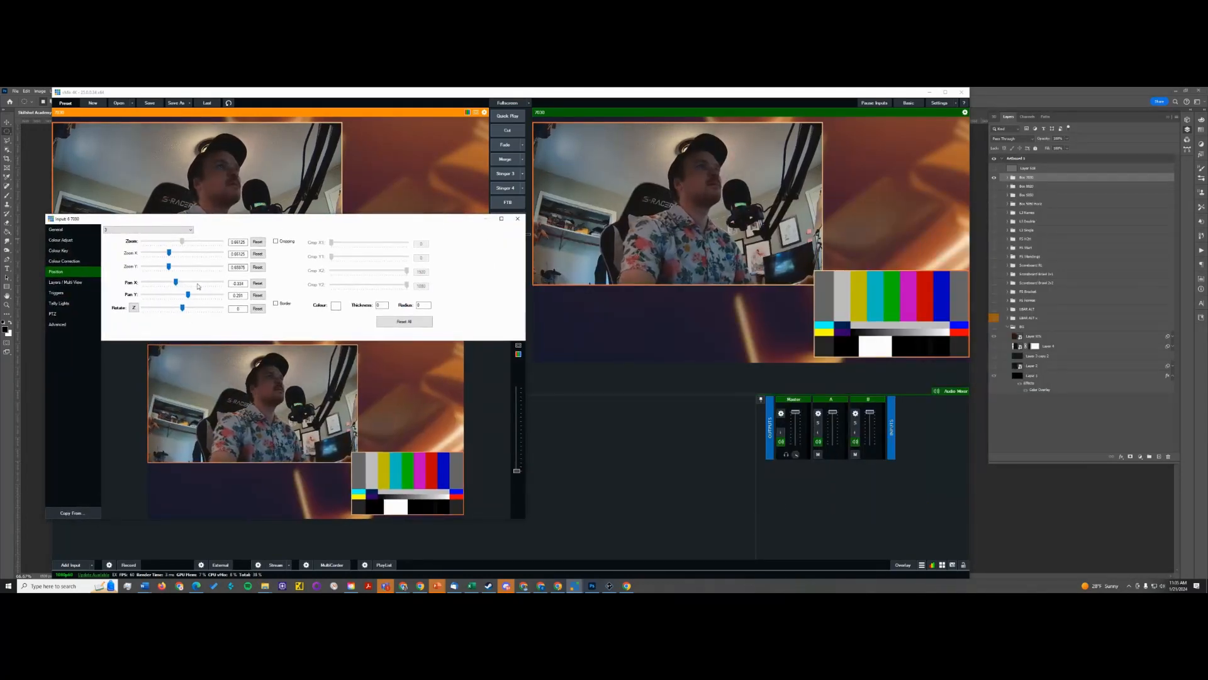
pyautogui.scroll(2, 198, 287)
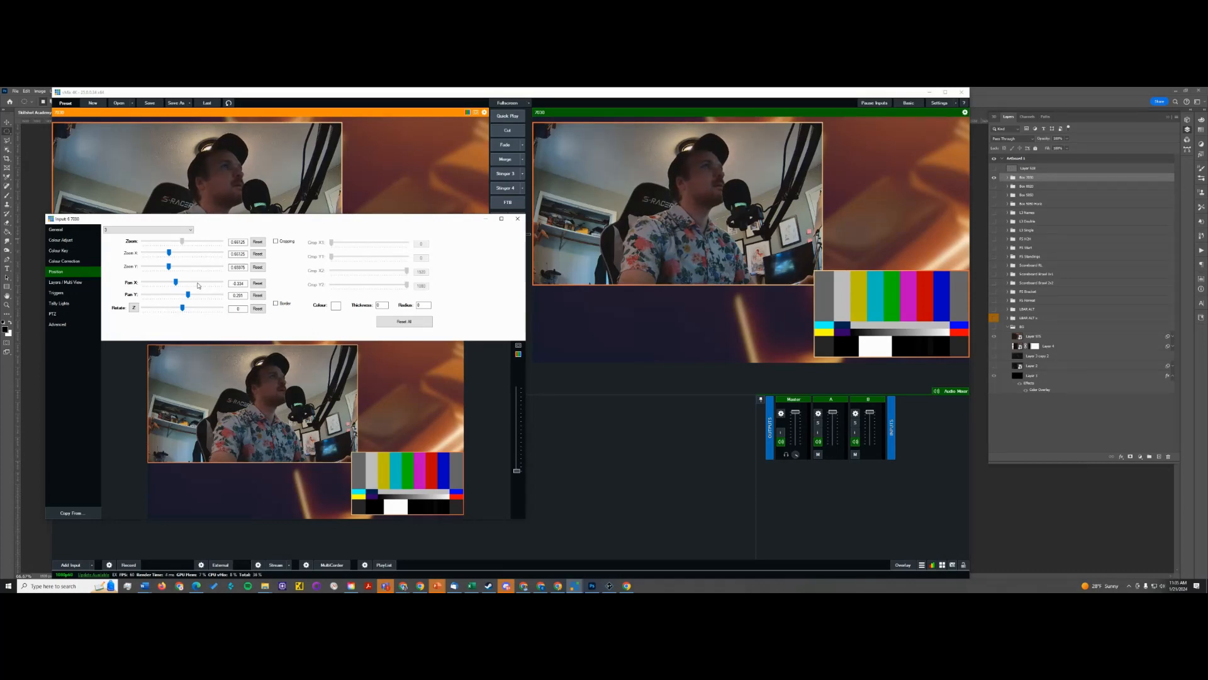
pyautogui.click(518, 218)
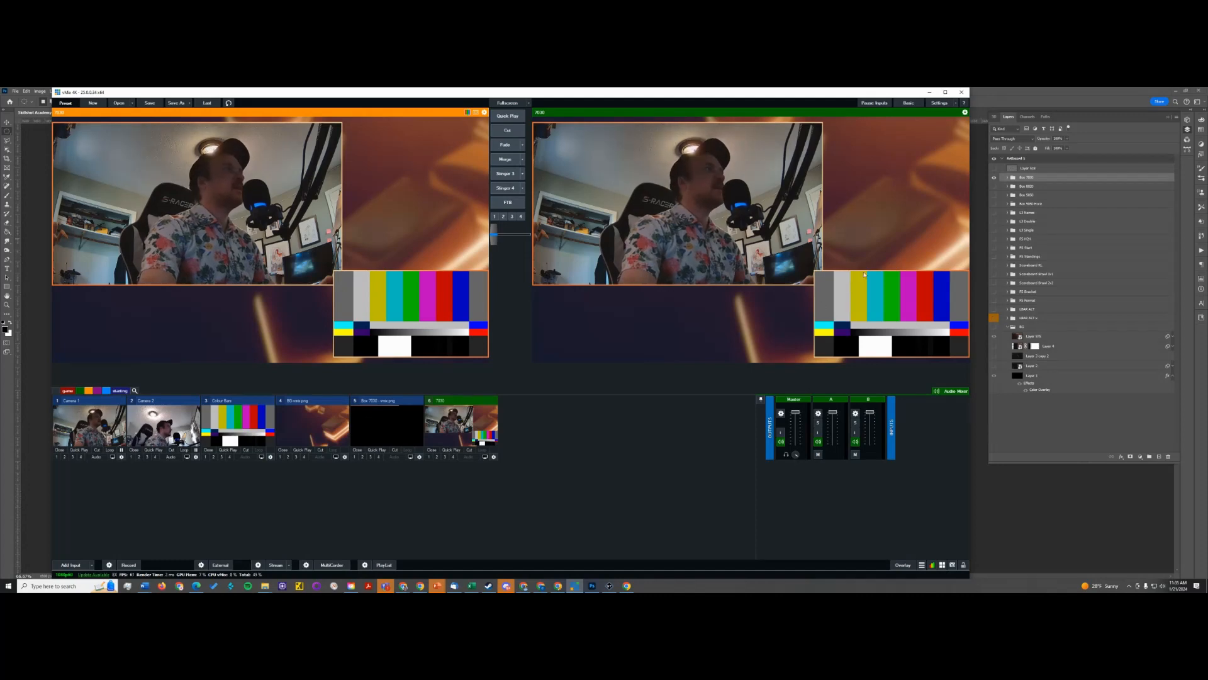
# Try shrinking the whole 7030 input to a main zoom of about 0.95, and reset the zoom.
pyautogui.click(494, 457)
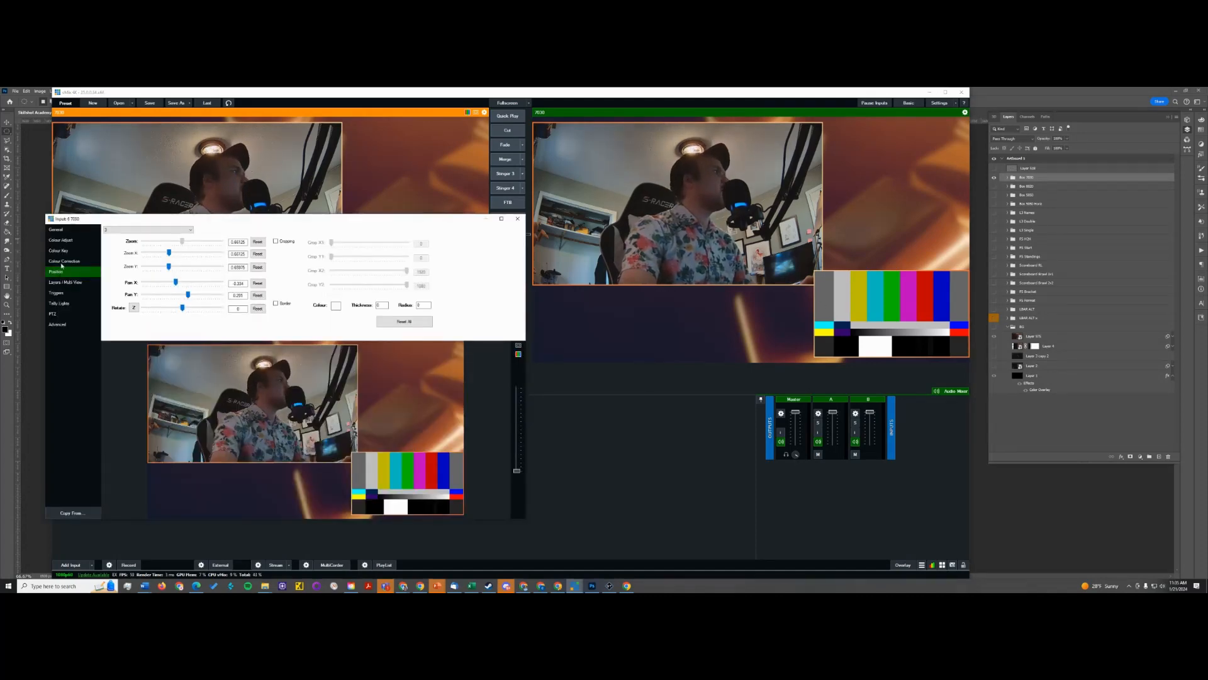
pyautogui.click(140, 230)
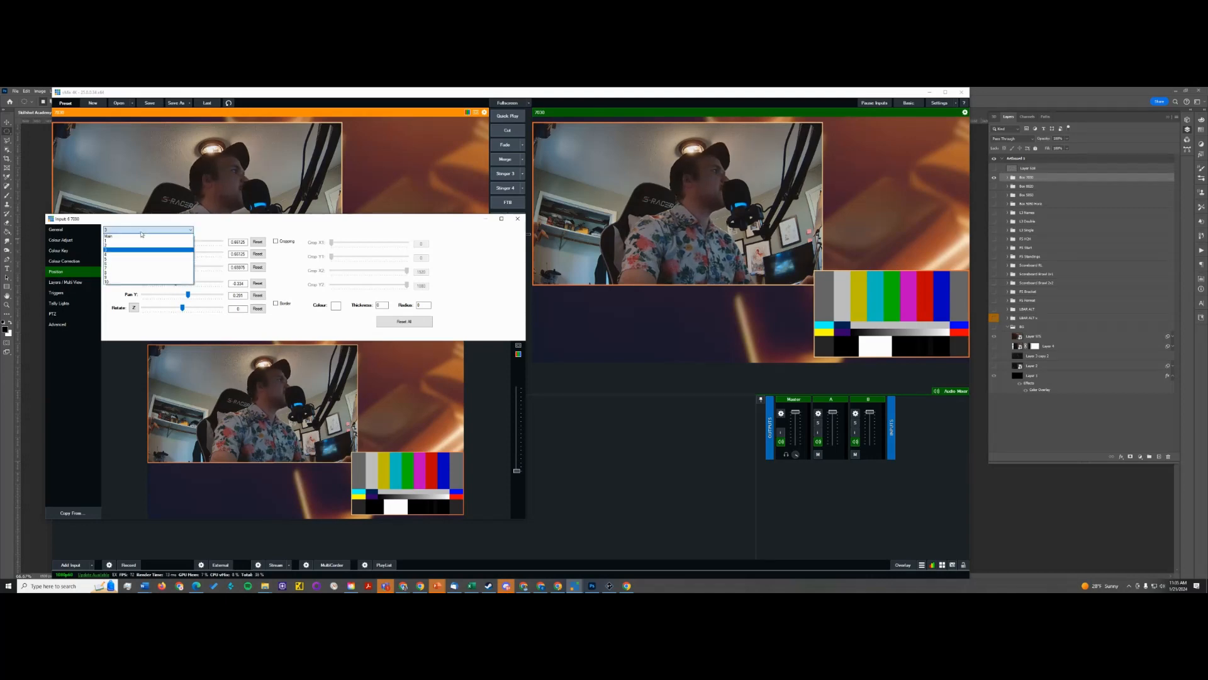
pyautogui.click(134, 237)
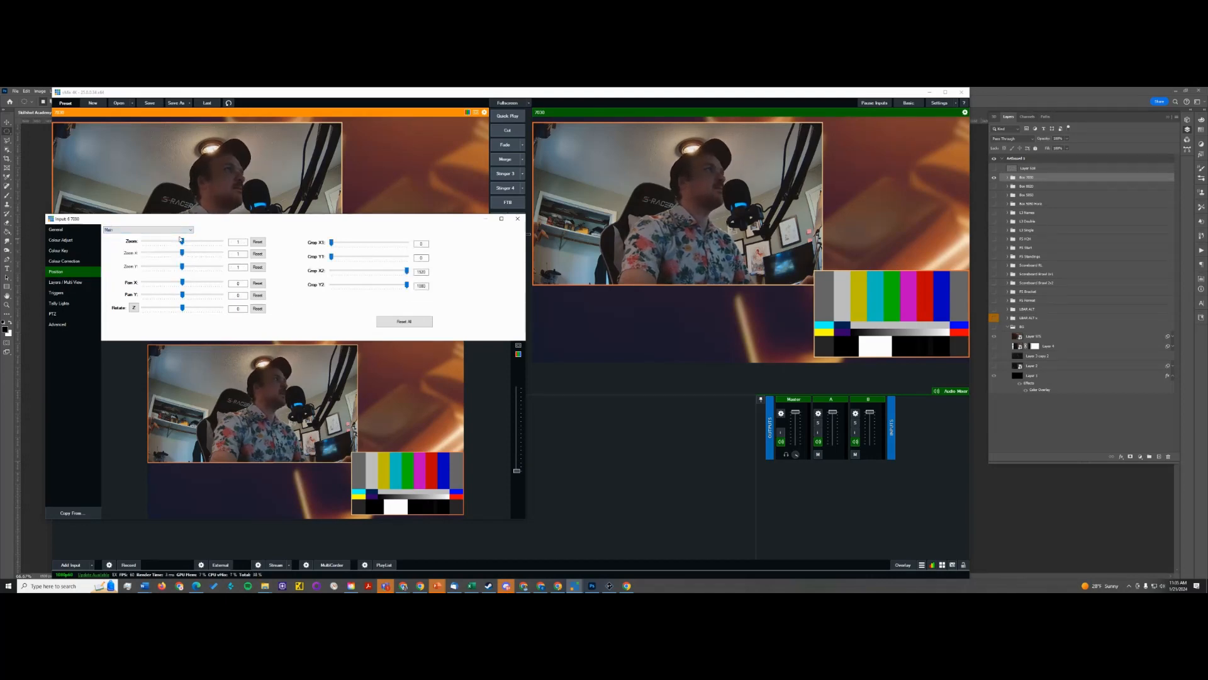
pyautogui.moveTo(182, 242); pyautogui.dragTo(179, 243)
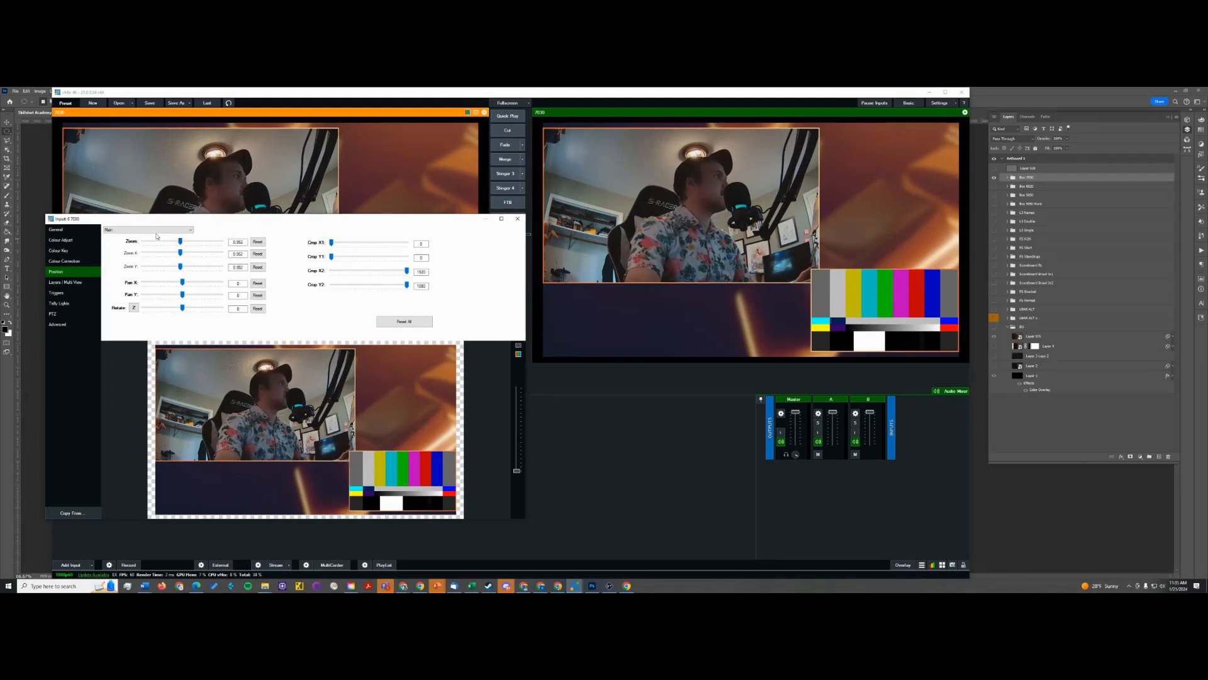
pyautogui.click(163, 231)
pyautogui.click(155, 236)
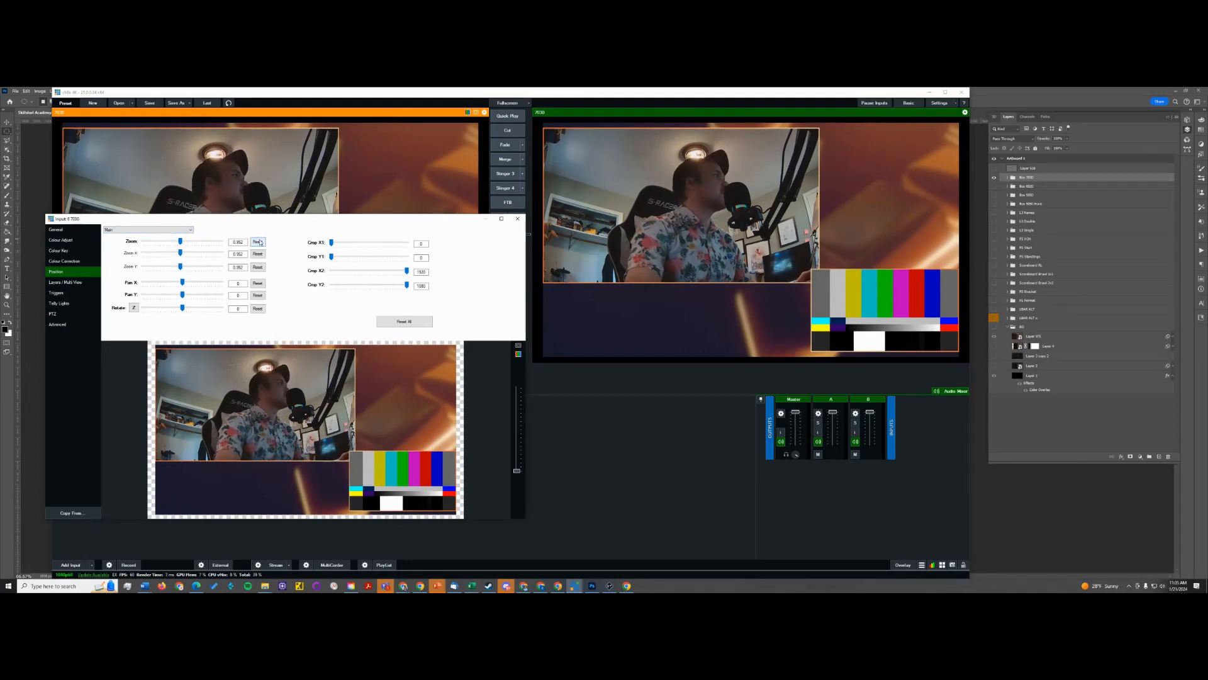
pyautogui.click(257, 241)
# Try shrinking layer 1 of the 7030 input to a zoom of about 0.93, and reset its zoom.
pyautogui.click(157, 229)
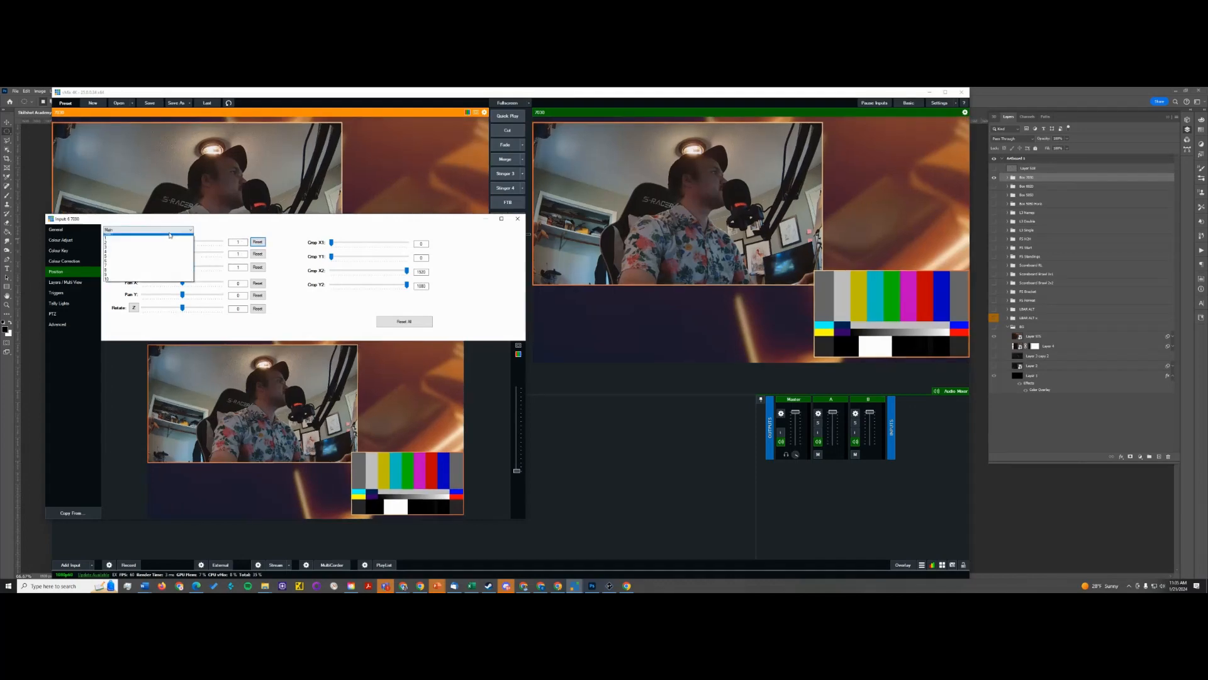
pyautogui.click(157, 242)
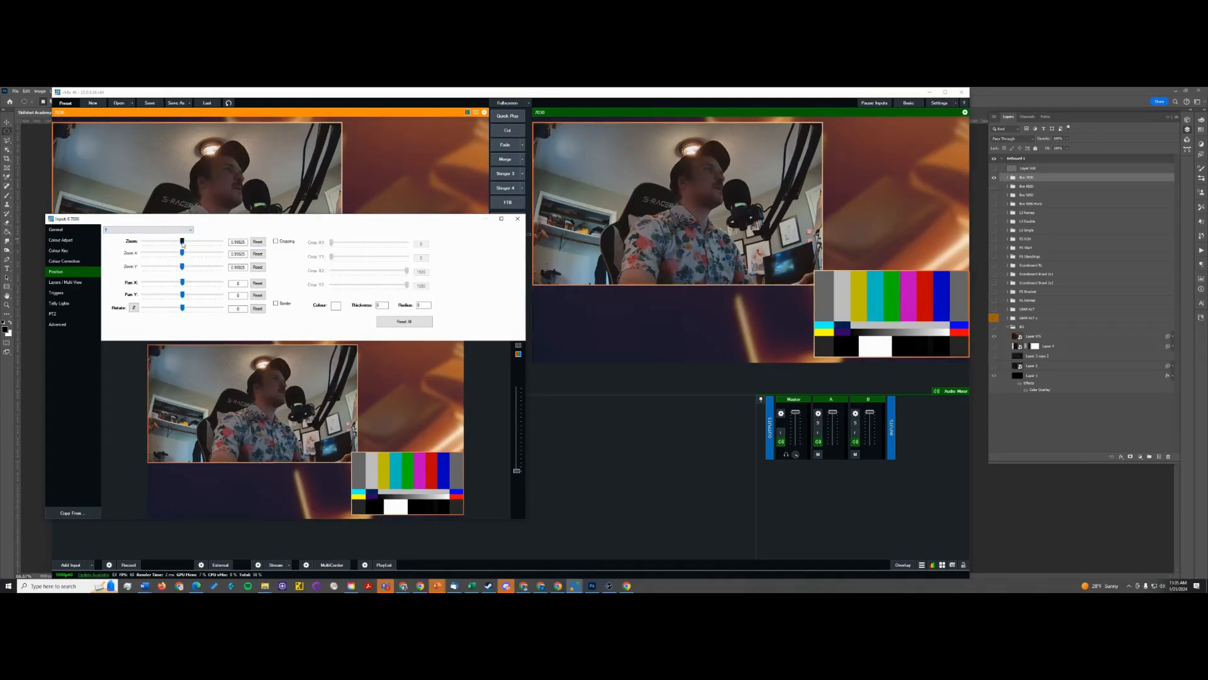
pyautogui.moveTo(182, 244); pyautogui.dragTo(180, 245)
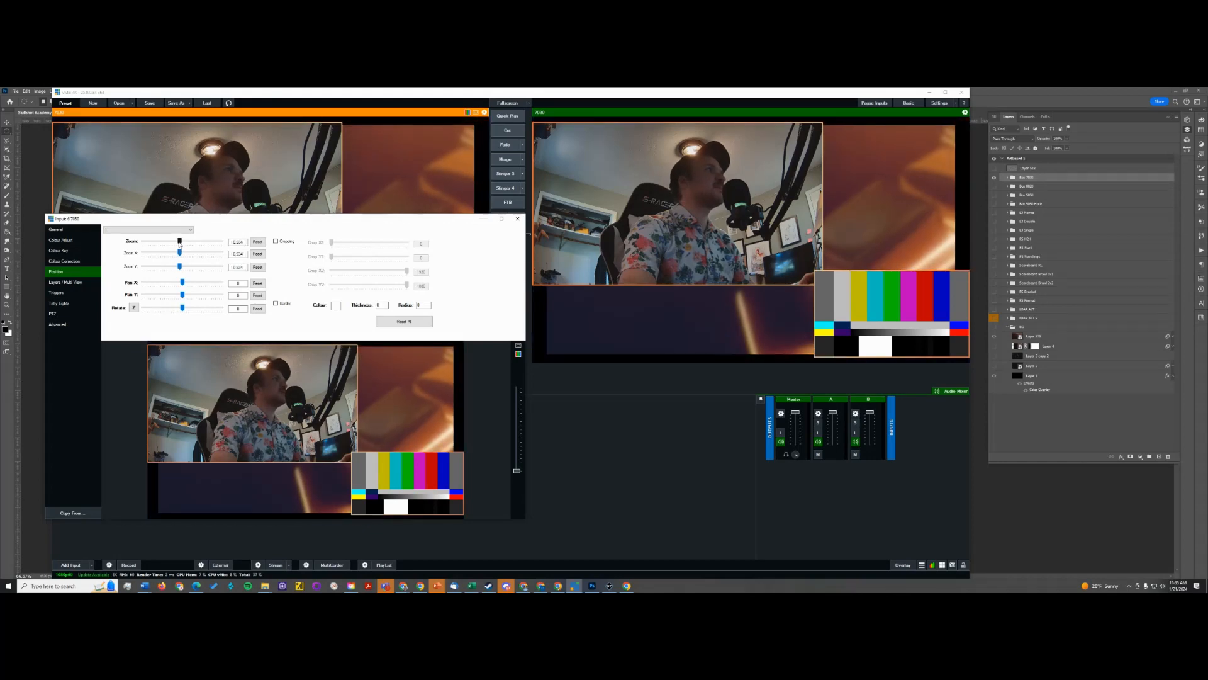
pyautogui.click(258, 242)
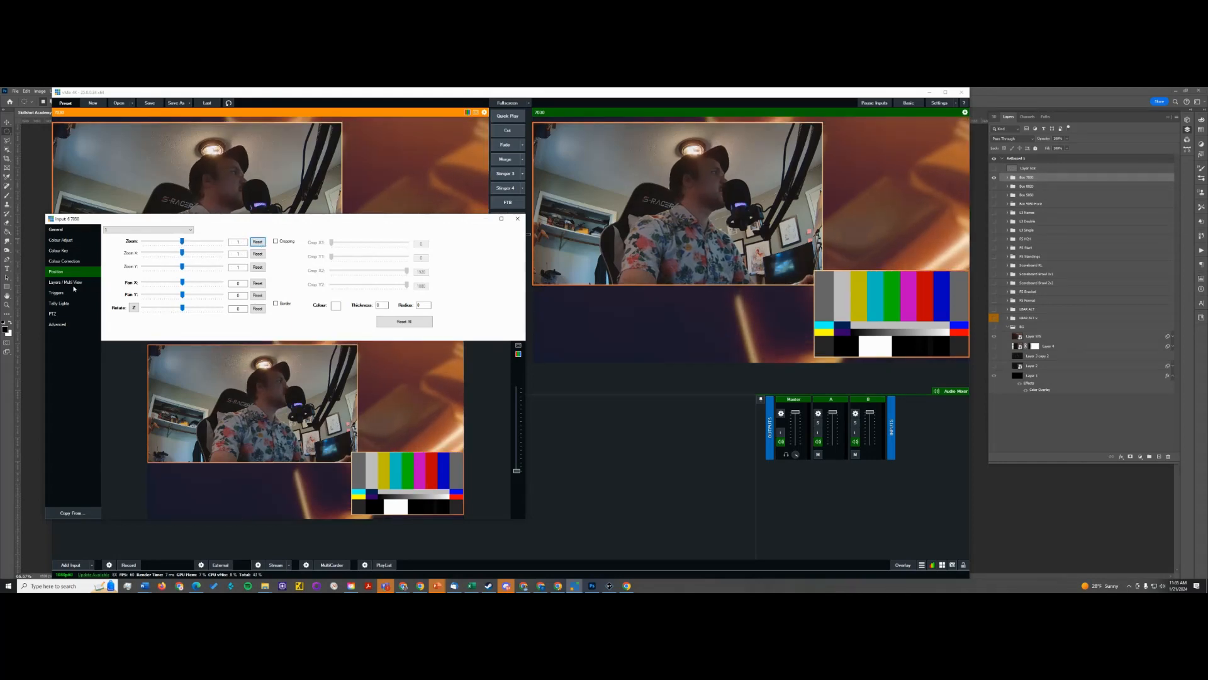
# Shrink the box frame on layer 10 of the 7030 input to a zoom of about 0.96.
pyautogui.click(157, 230)
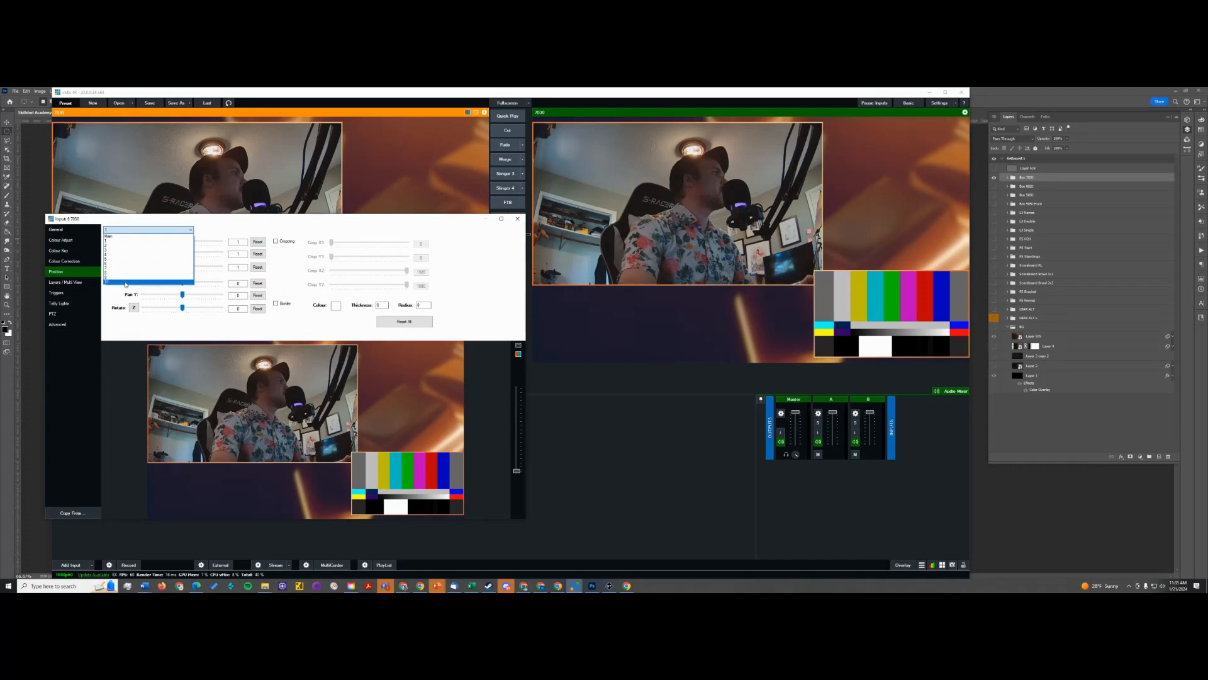
pyautogui.click(126, 282)
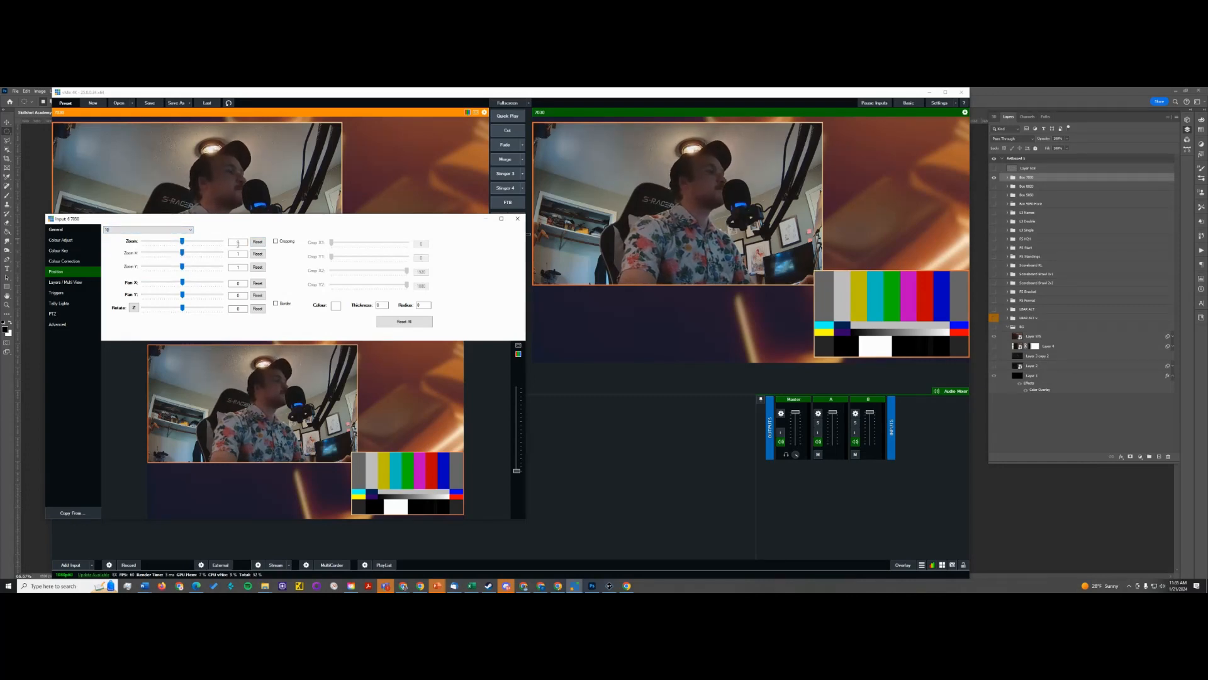
pyautogui.moveTo(183, 243); pyautogui.dragTo(182, 243)
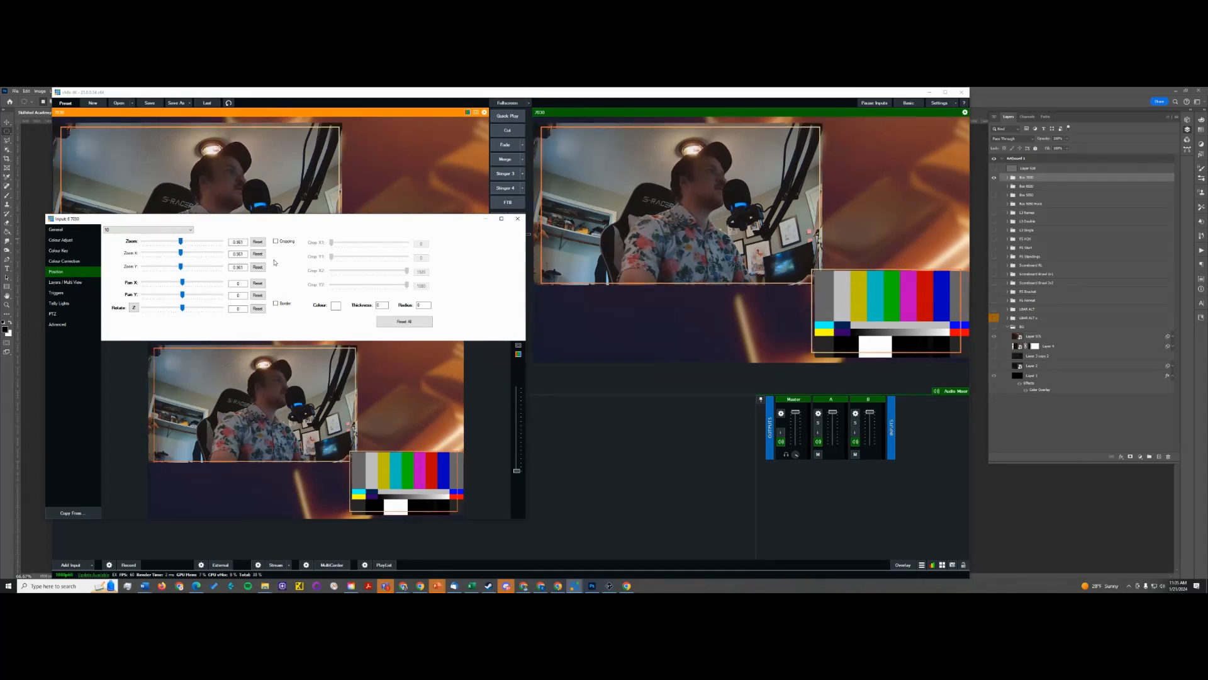
# Scale the colour bars on layer 4 down to a zoom of about 0.316 and move them into the small box frame.
pyautogui.click(133, 231)
pyautogui.click(132, 255)
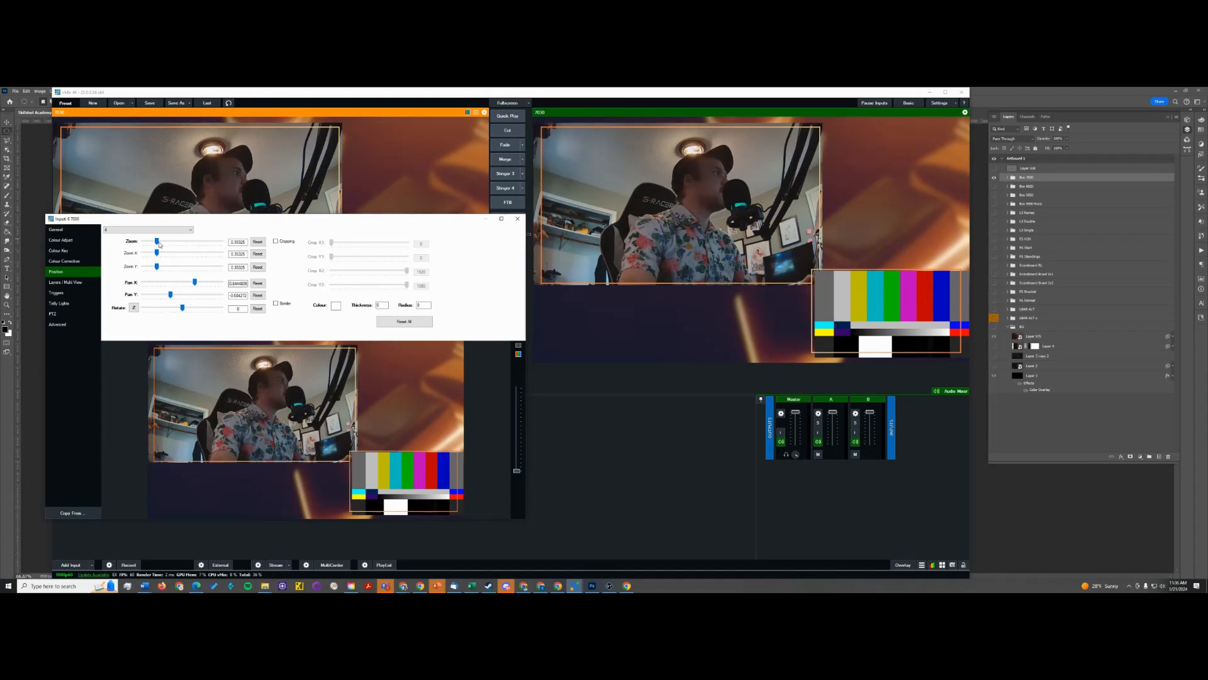
pyautogui.moveTo(160, 245); pyautogui.dragTo(157, 244)
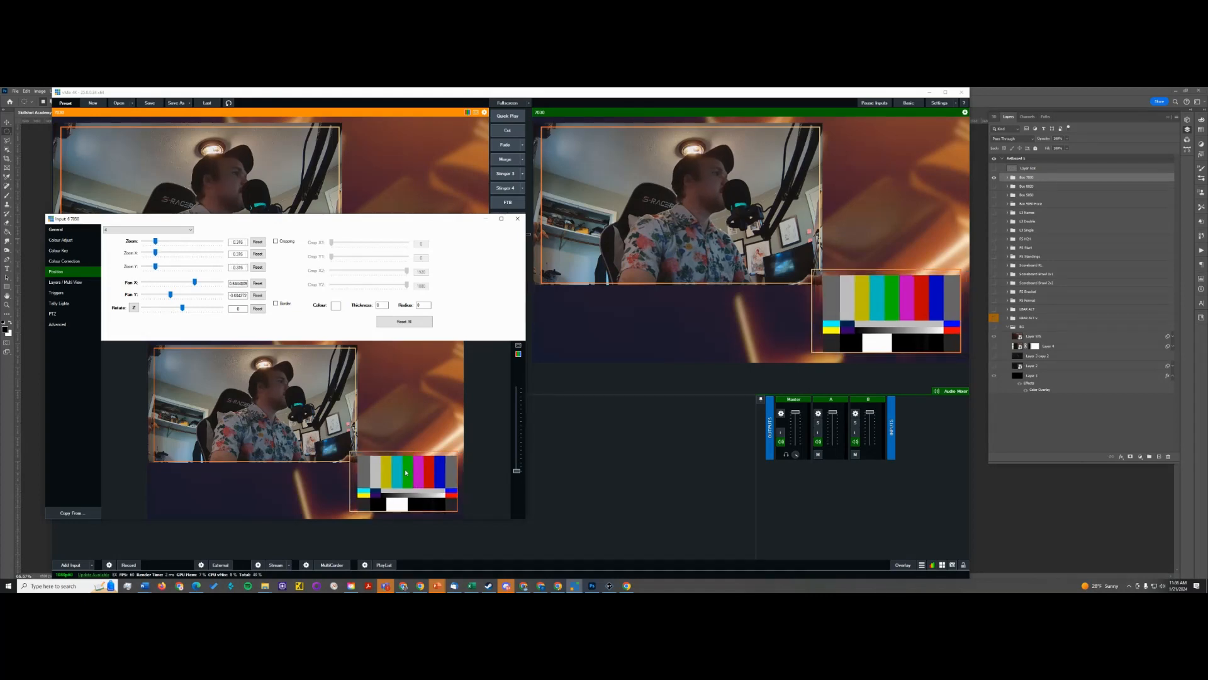
pyautogui.moveTo(406, 472); pyautogui.dragTo(403, 470)
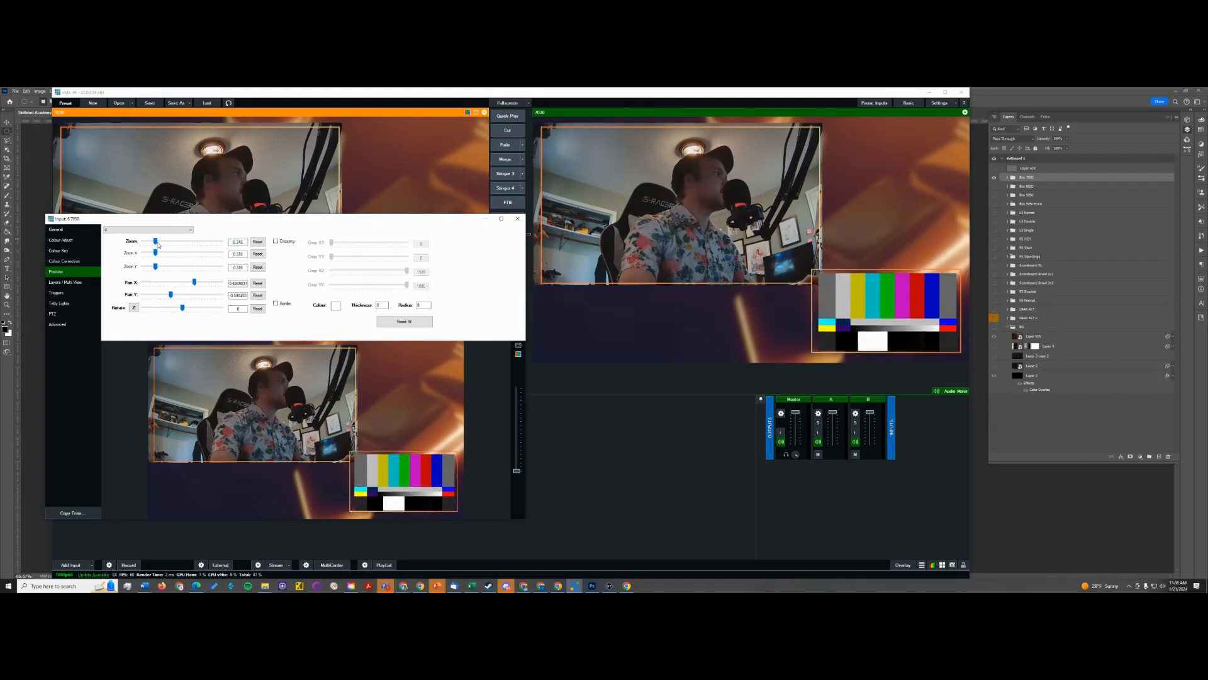
# Fine-tune the colour bars layer's zoom to about 0.337, horizontal pan to about 0.616 and vertical pan to about -0.58.
pyautogui.moveTo(157, 244); pyautogui.dragTo(157, 243)
pyautogui.press('Right')
pyautogui.press('Right')
pyautogui.press('Right')
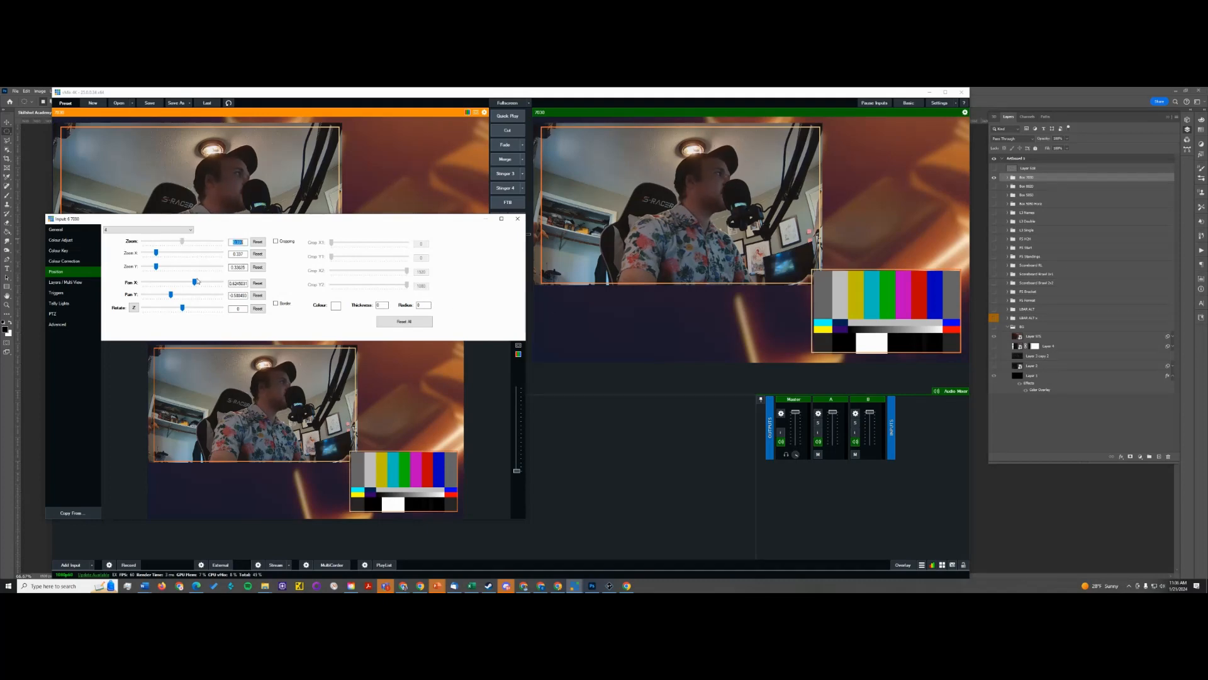
pyautogui.scroll(5, 198, 282)
pyautogui.scroll(-9, 202, 284)
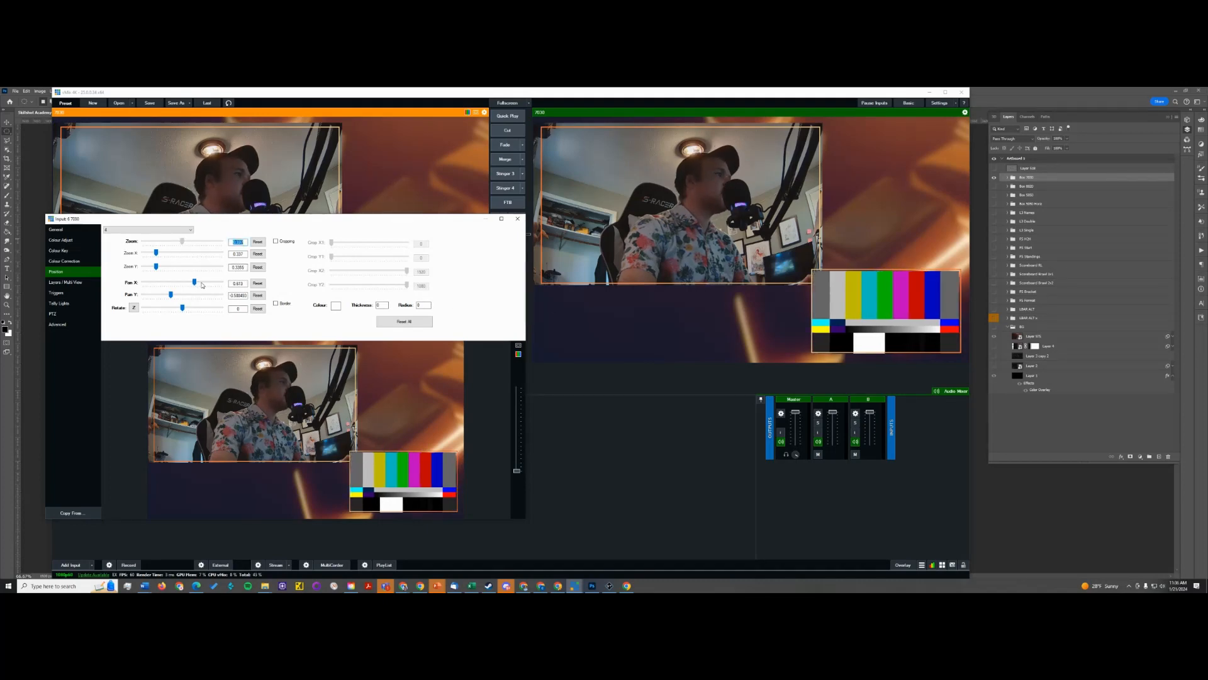
pyautogui.scroll(-1, 185, 297)
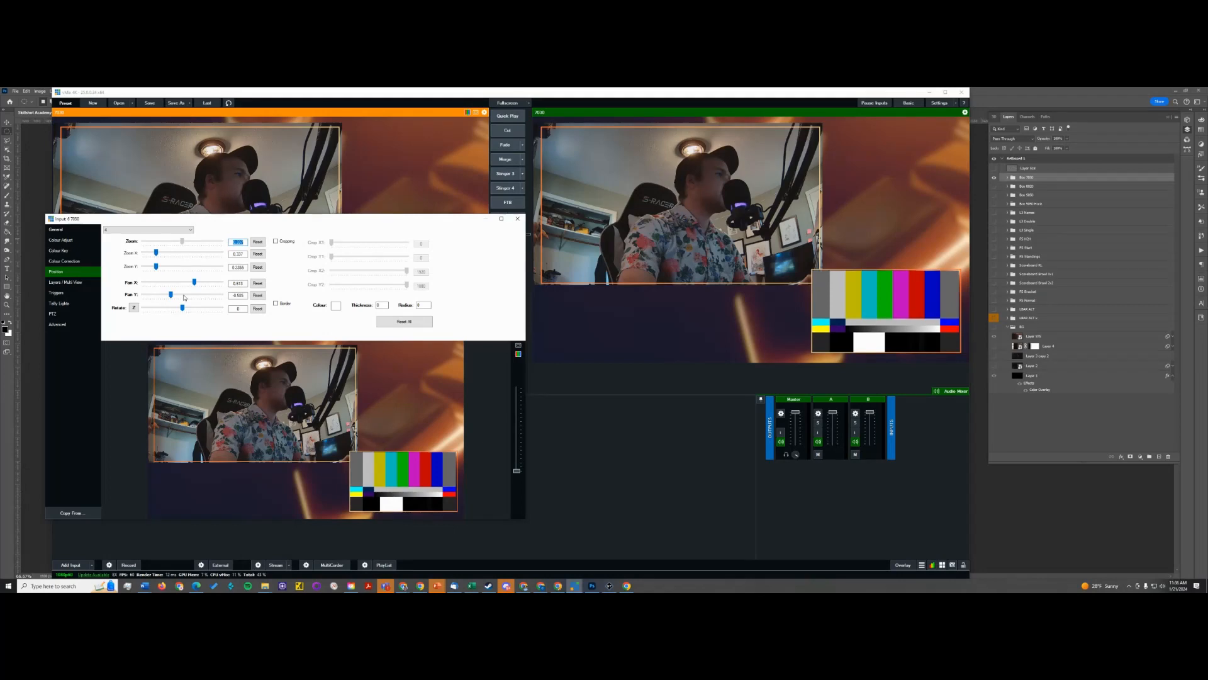
pyautogui.scroll(1, 194, 278)
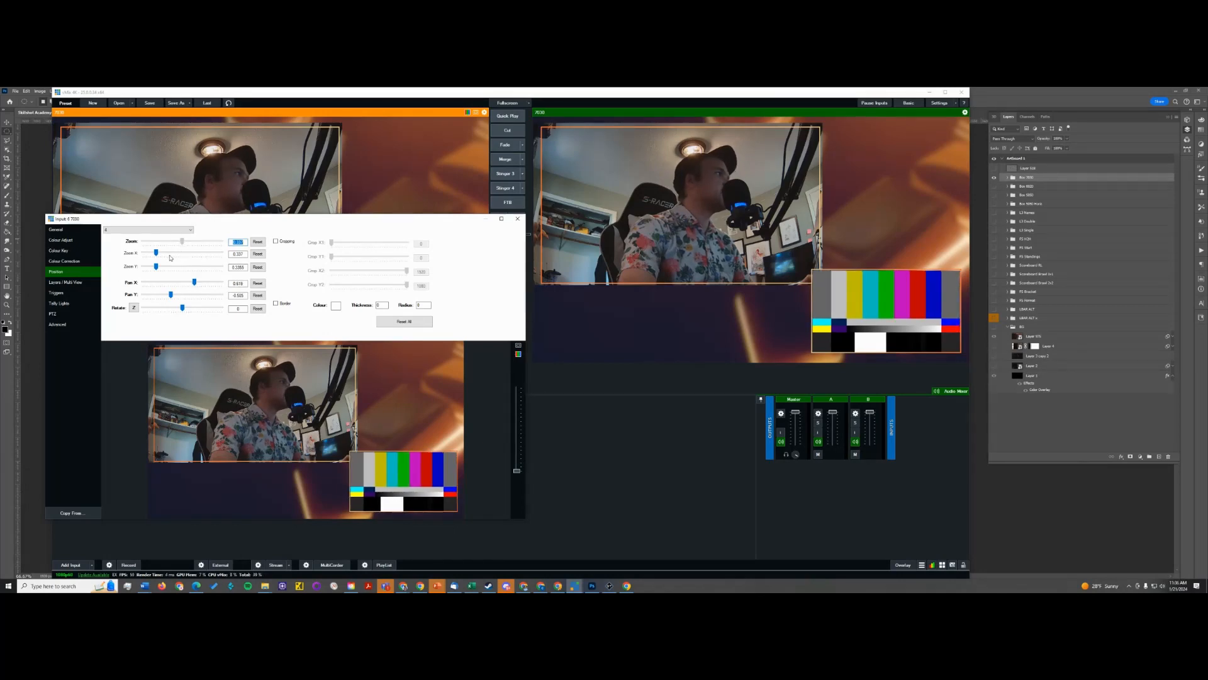
pyautogui.scroll(1, 170, 254)
pyautogui.scroll(-1, 176, 251)
# Reset the colour bars layer's horizontal and vertical zoom, rescale it uniformly to about 0.34 and nudge its vertical pan to about -0.58.
pyautogui.click(258, 255)
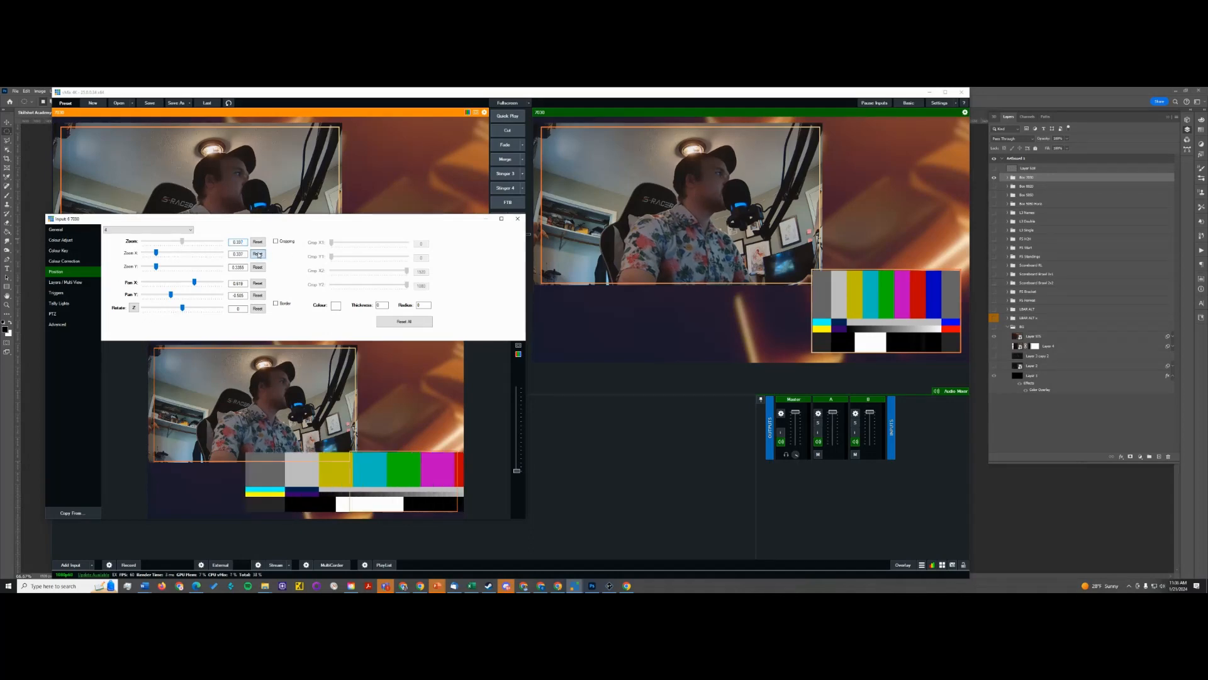
pyautogui.click(257, 268)
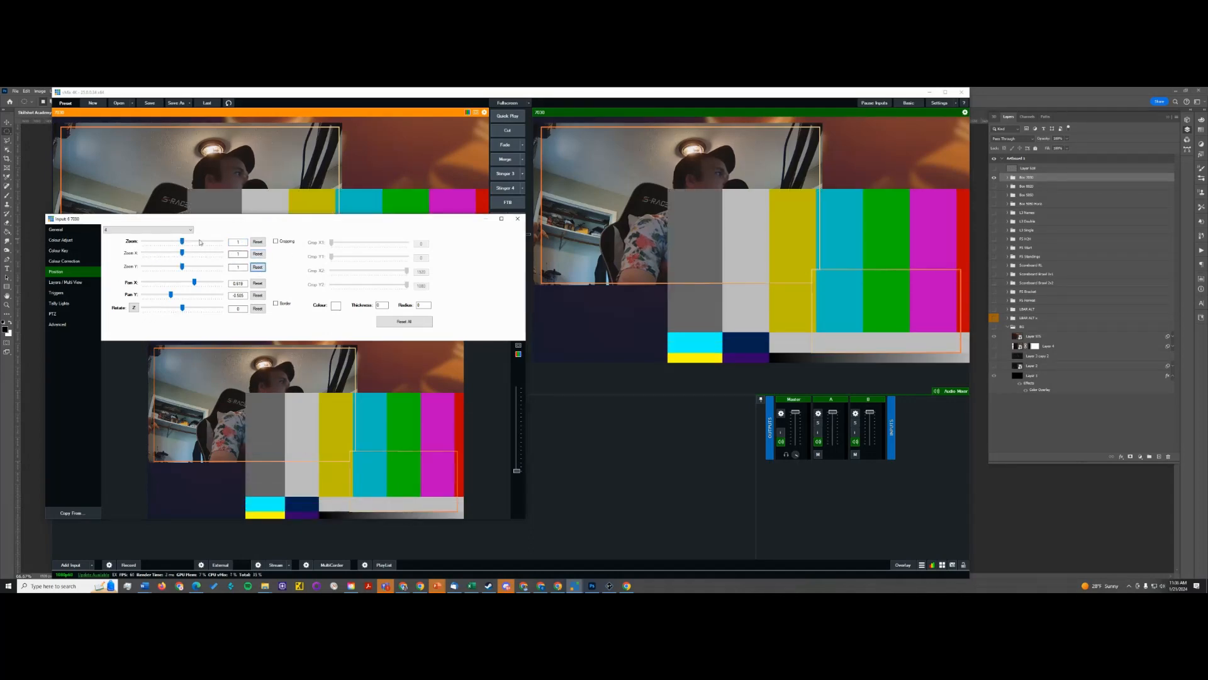
pyautogui.moveTo(182, 241); pyautogui.dragTo(157, 246)
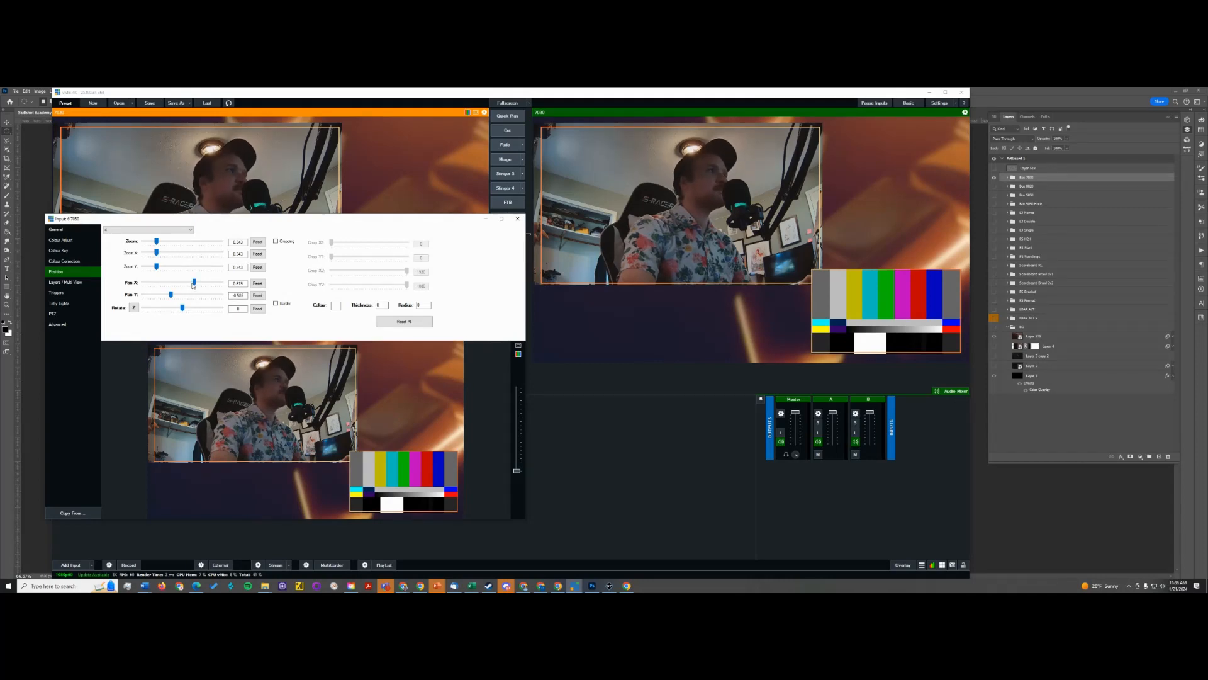
pyautogui.moveTo(193, 284); pyautogui.dragTo(192, 285)
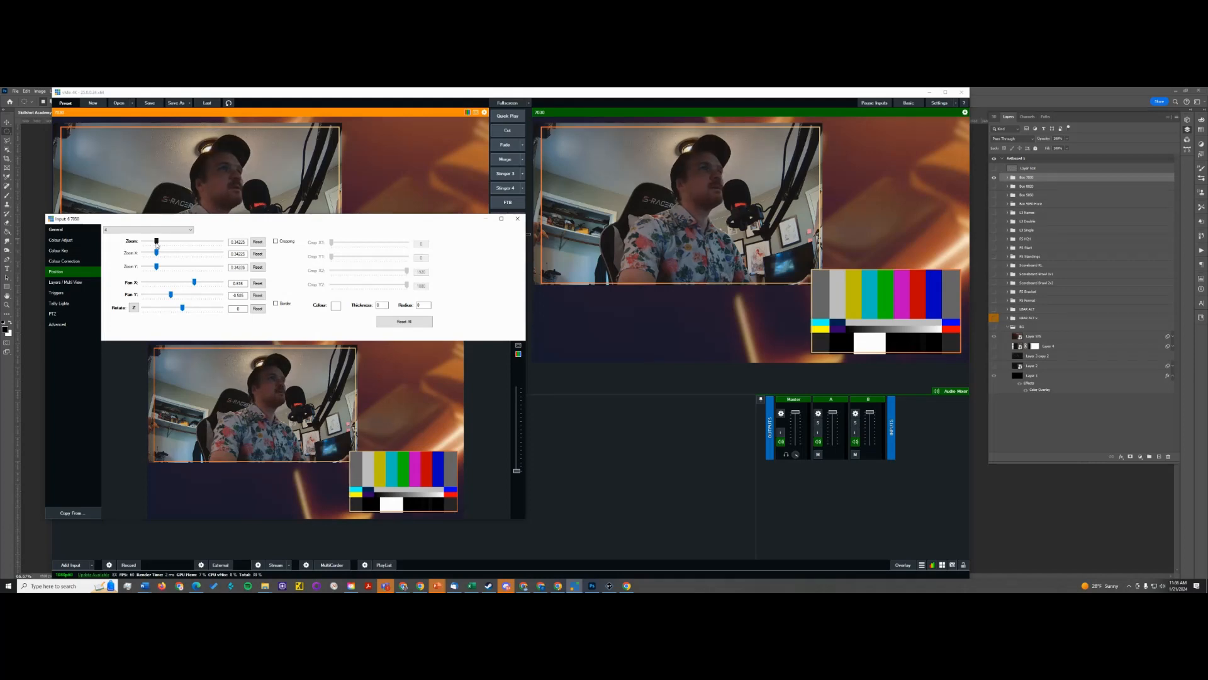
pyautogui.scroll(-1, 157, 246)
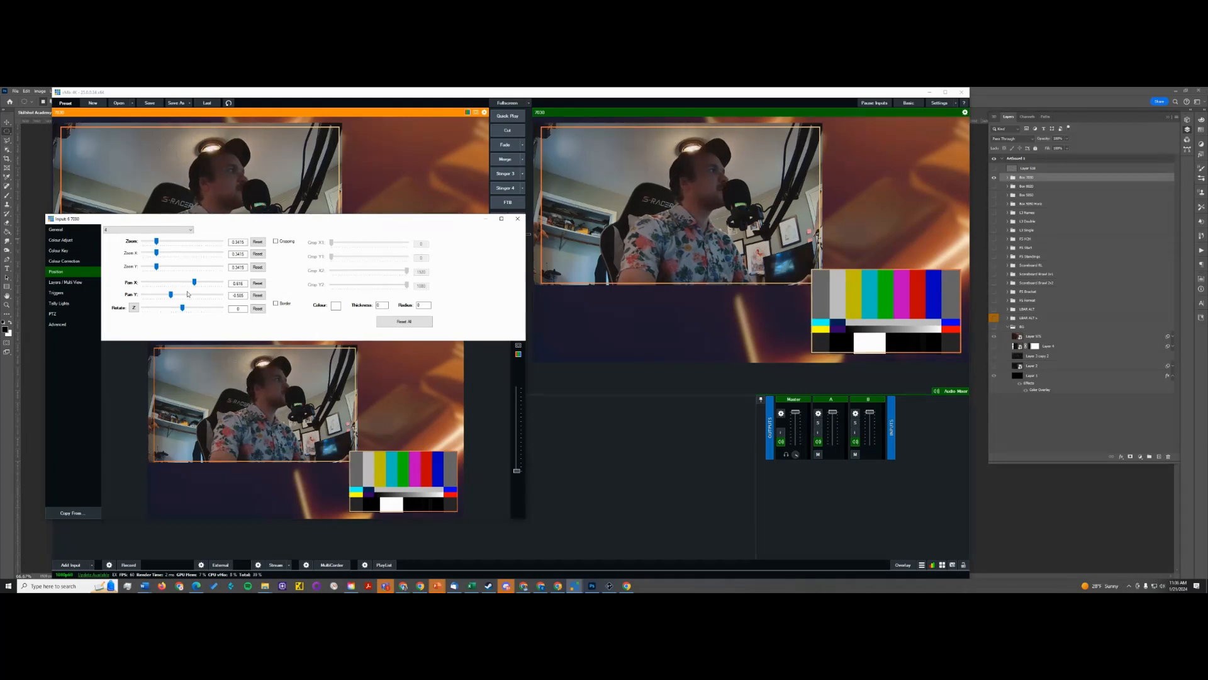
pyautogui.scroll(1, 187, 294)
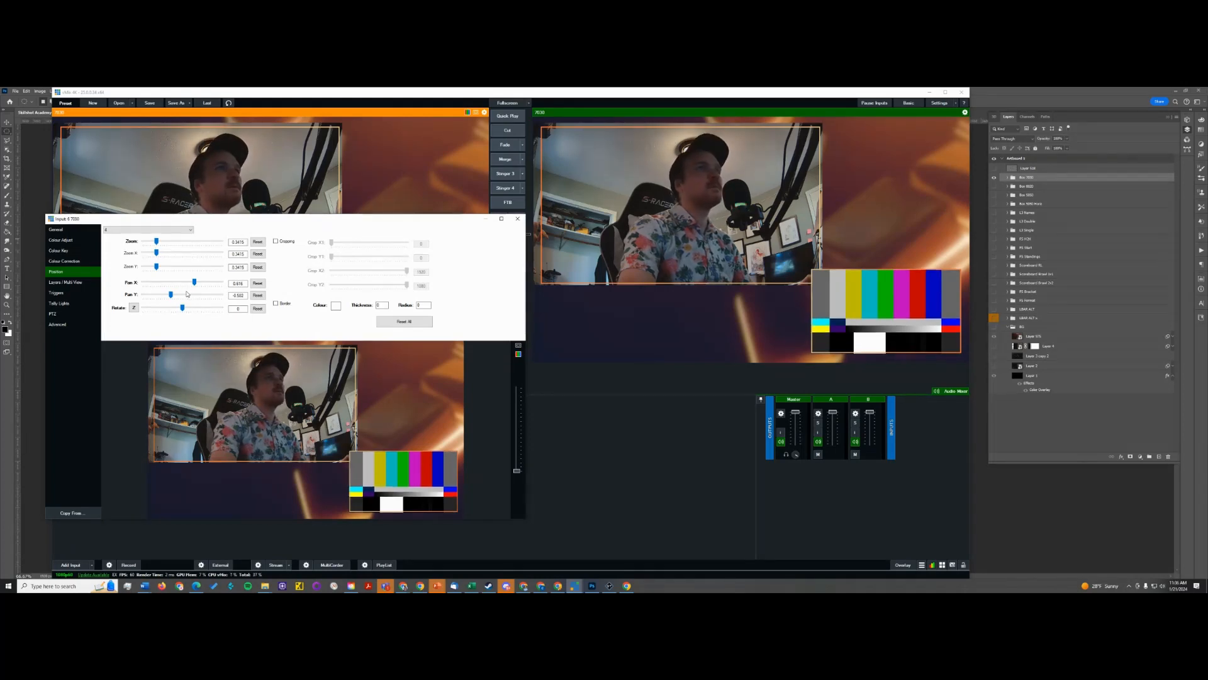
pyautogui.scroll(1, 187, 294)
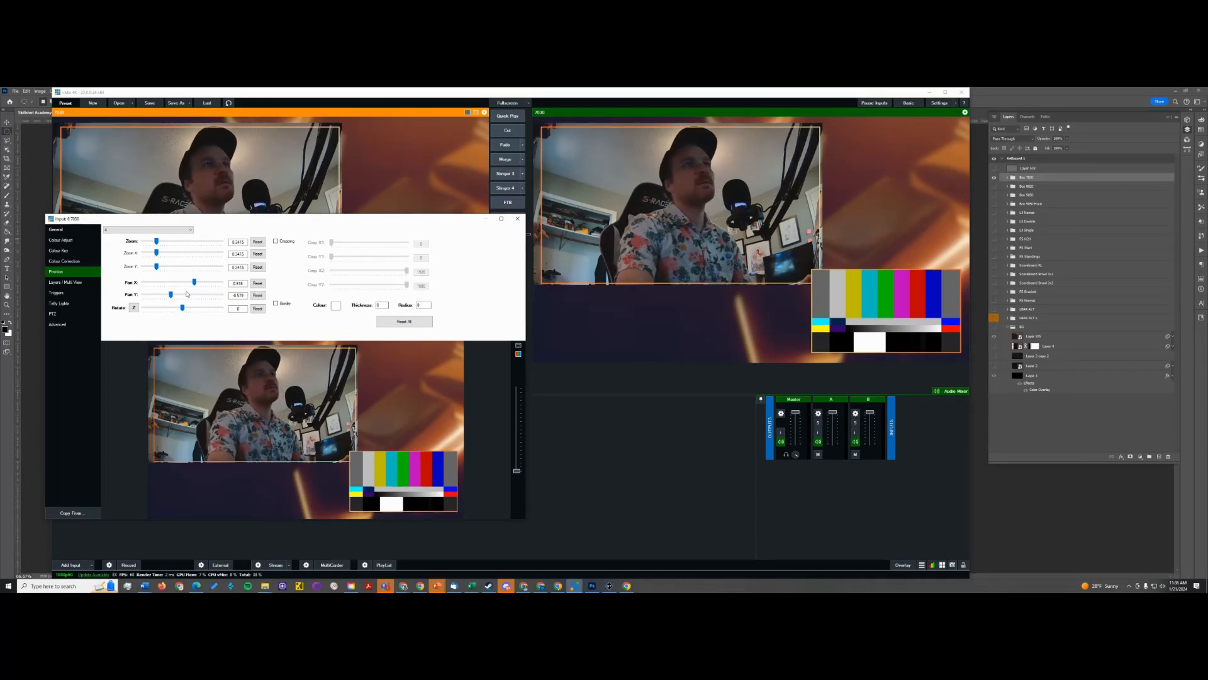
pyautogui.scroll(-1, 169, 243)
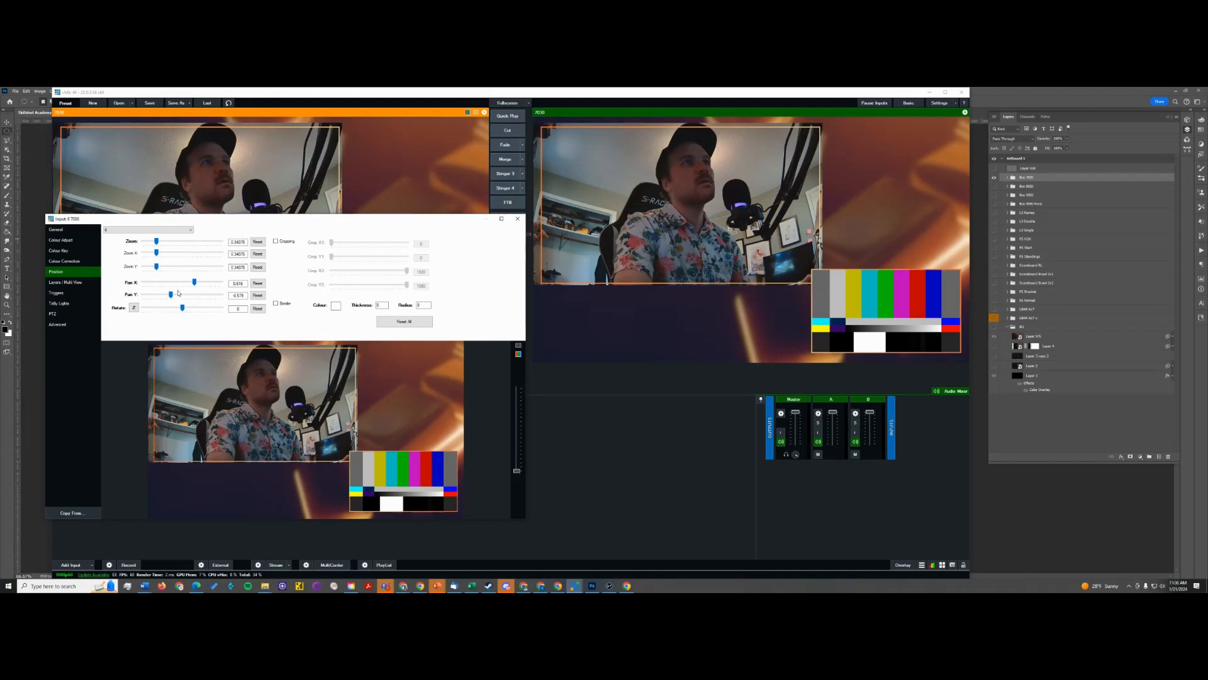
pyautogui.scroll(-1, 175, 245)
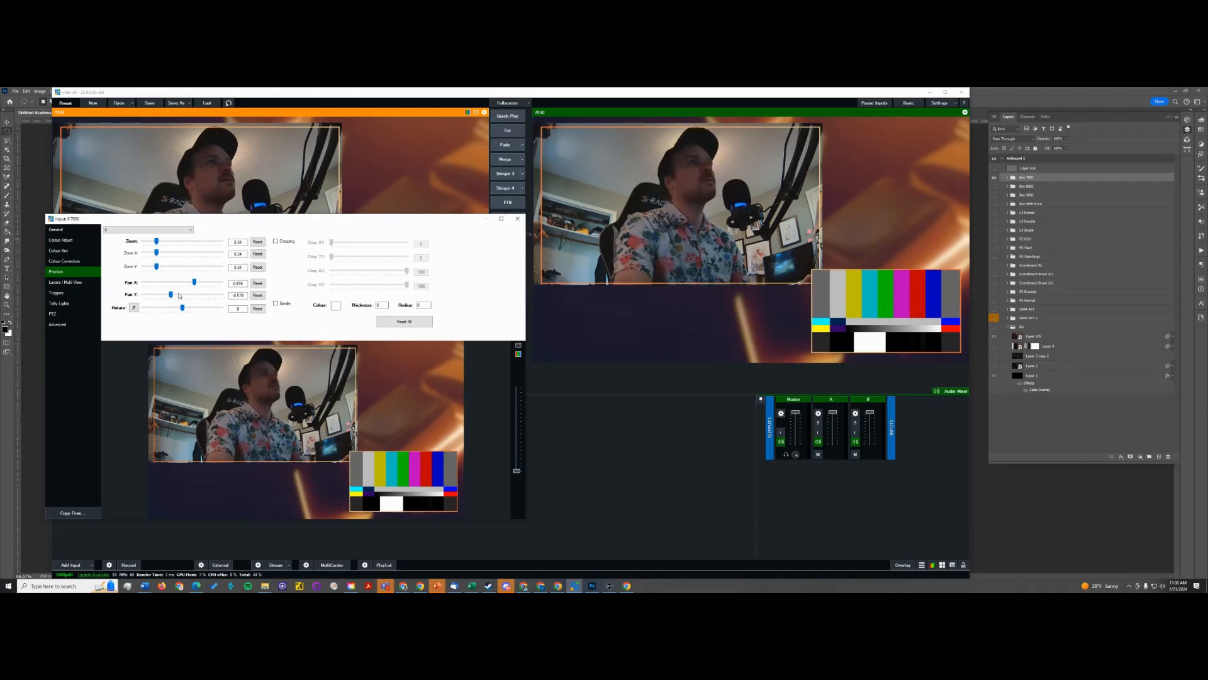
# Move the Camera 1 picture on layer 3 towards the large box frame and reduce its horizontal zoom to match the frame's width.
pyautogui.click(121, 230)
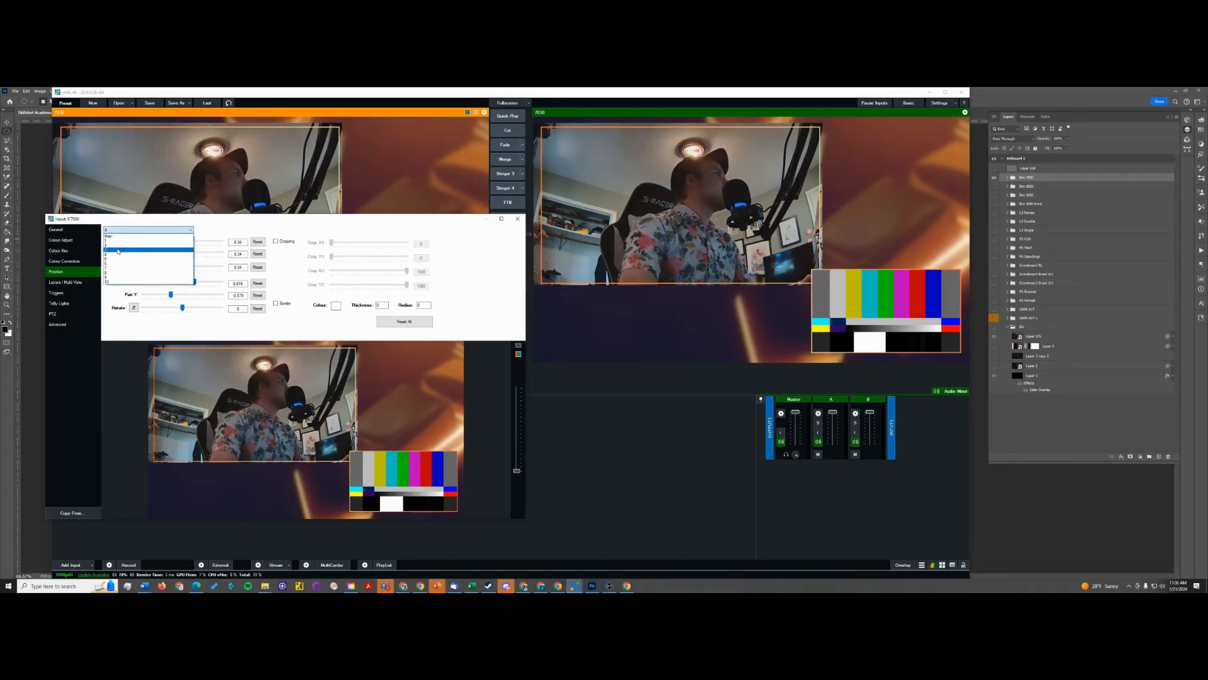
pyautogui.click(119, 245)
pyautogui.click(121, 231)
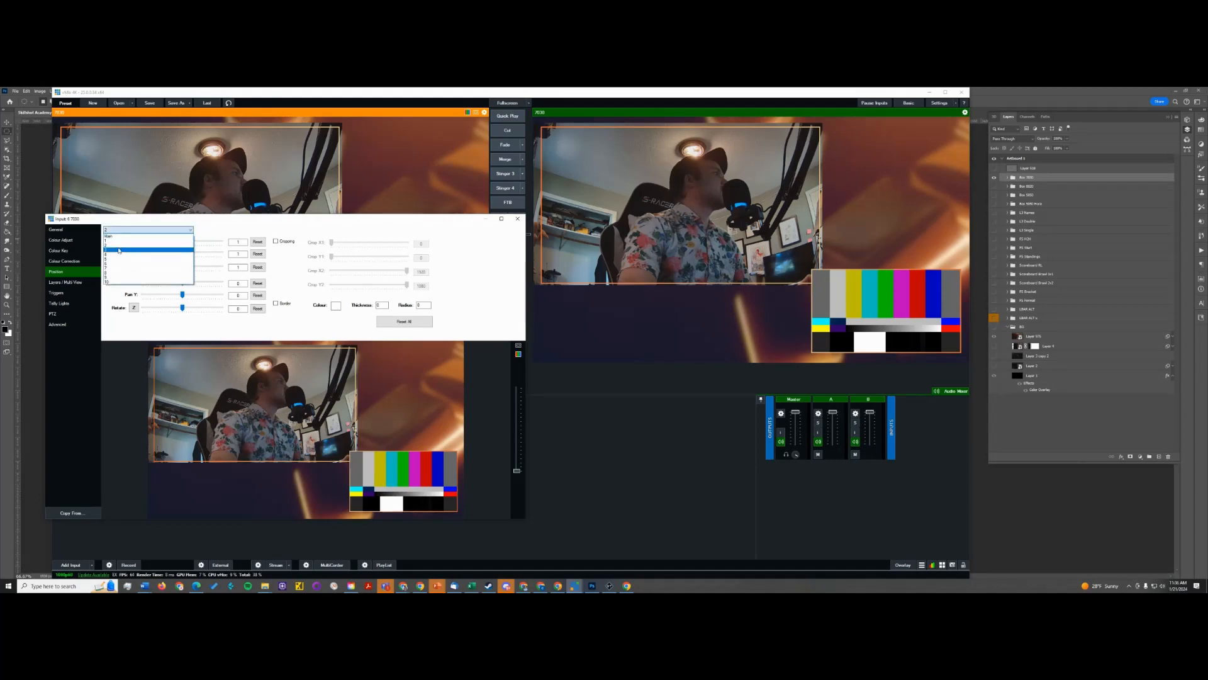
pyautogui.click(120, 250)
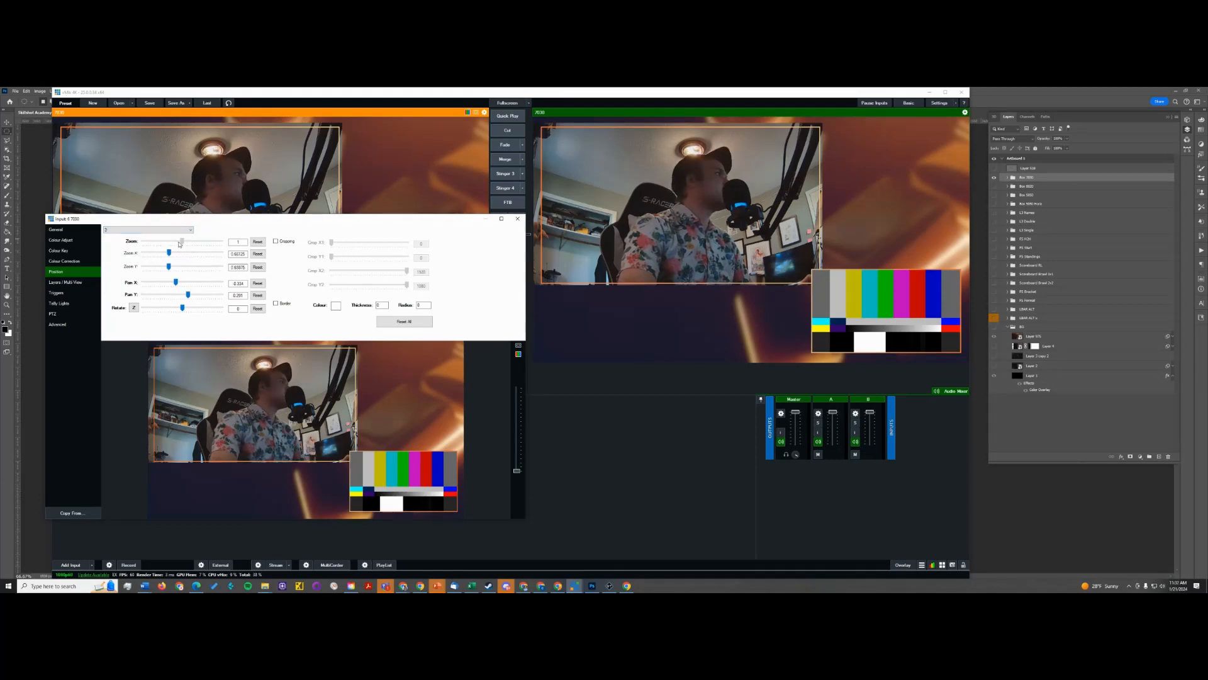
pyautogui.moveTo(285, 418); pyautogui.dragTo(288, 421)
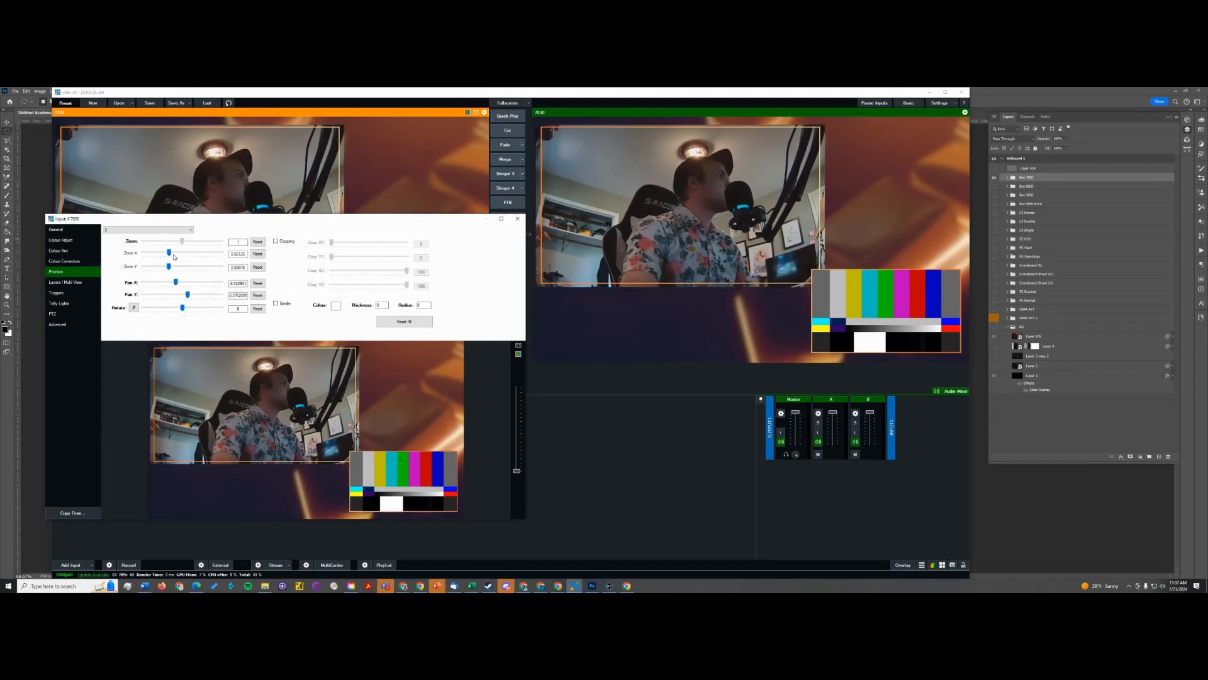
pyautogui.moveTo(169, 255); pyautogui.dragTo(168, 255)
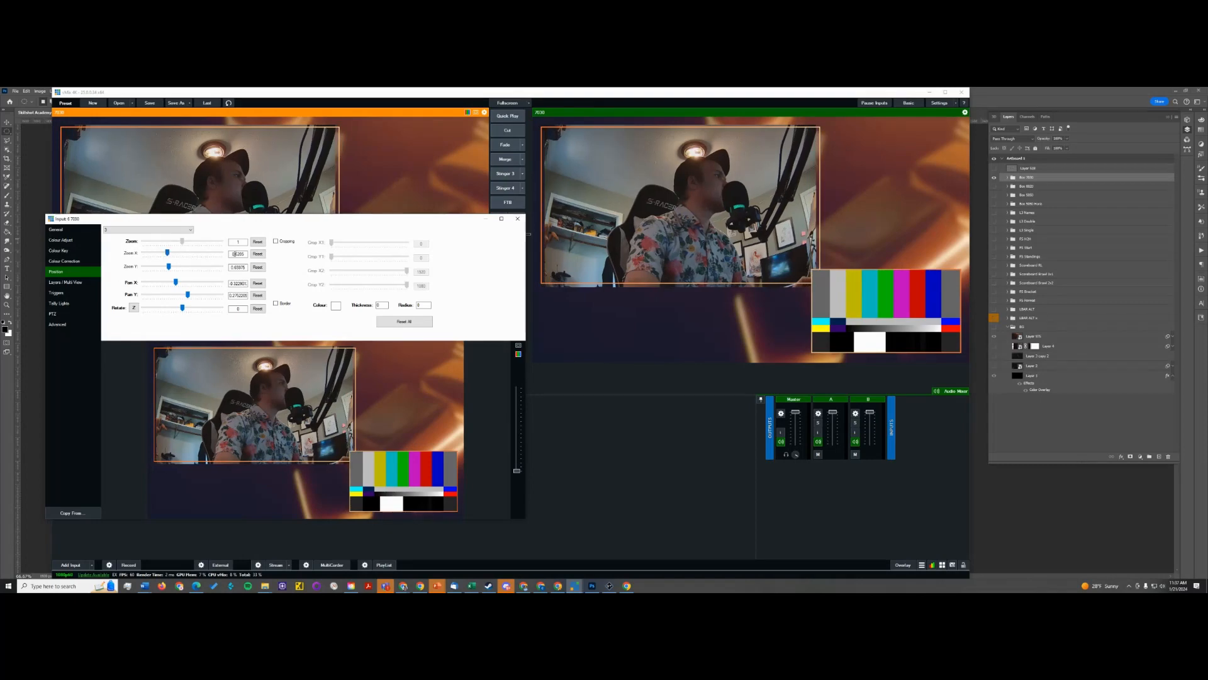
# Reset the Camera 1 layer's zooms, rescale it uniformly to about 0.636, set its pans to about -0.32 and 0.28, and close the input settings.
pyautogui.click(258, 254)
pyautogui.click(257, 243)
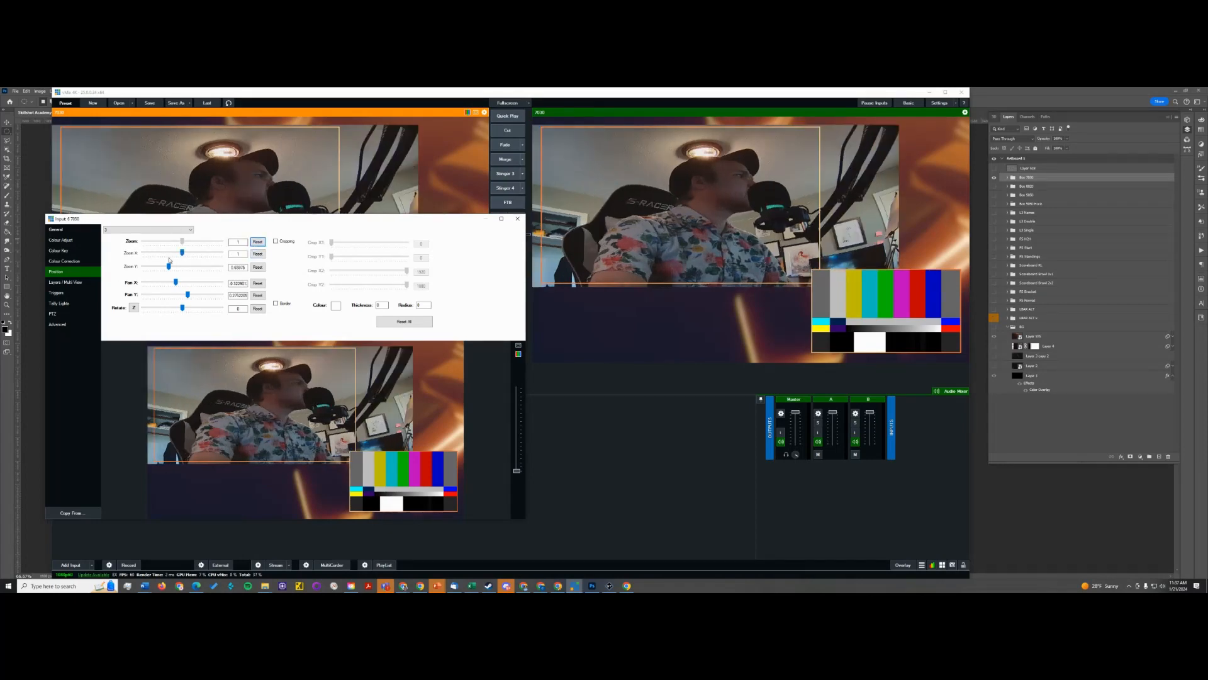
pyautogui.click(258, 268)
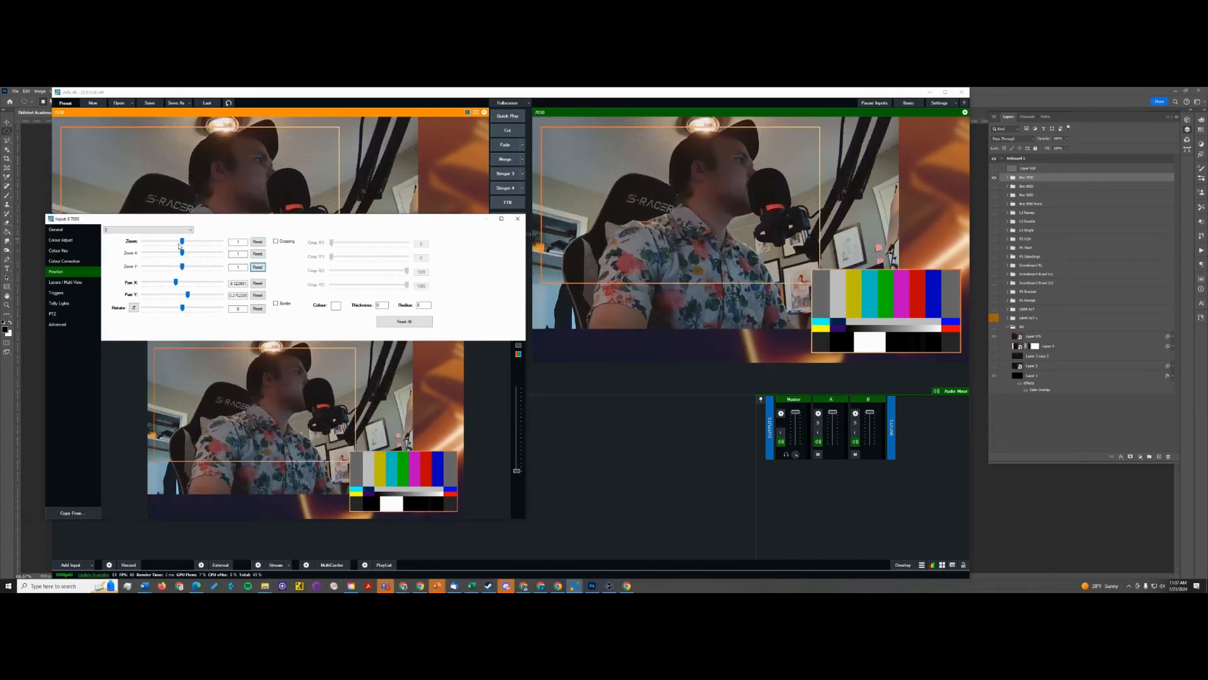
pyautogui.moveTo(180, 245)
pyautogui.mouseDown()
pyautogui.moveTo(159, 249)
pyautogui.moveTo(169, 242)
pyautogui.mouseUp()
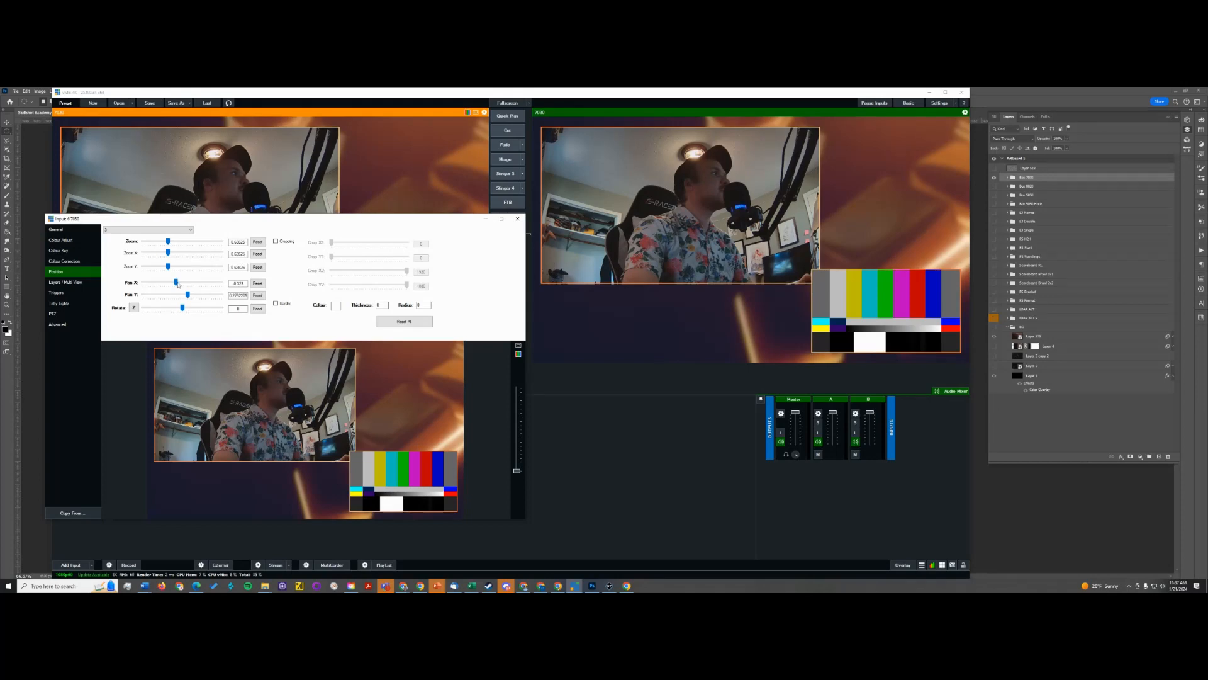
pyautogui.moveTo(187, 295); pyautogui.dragTo(187, 295)
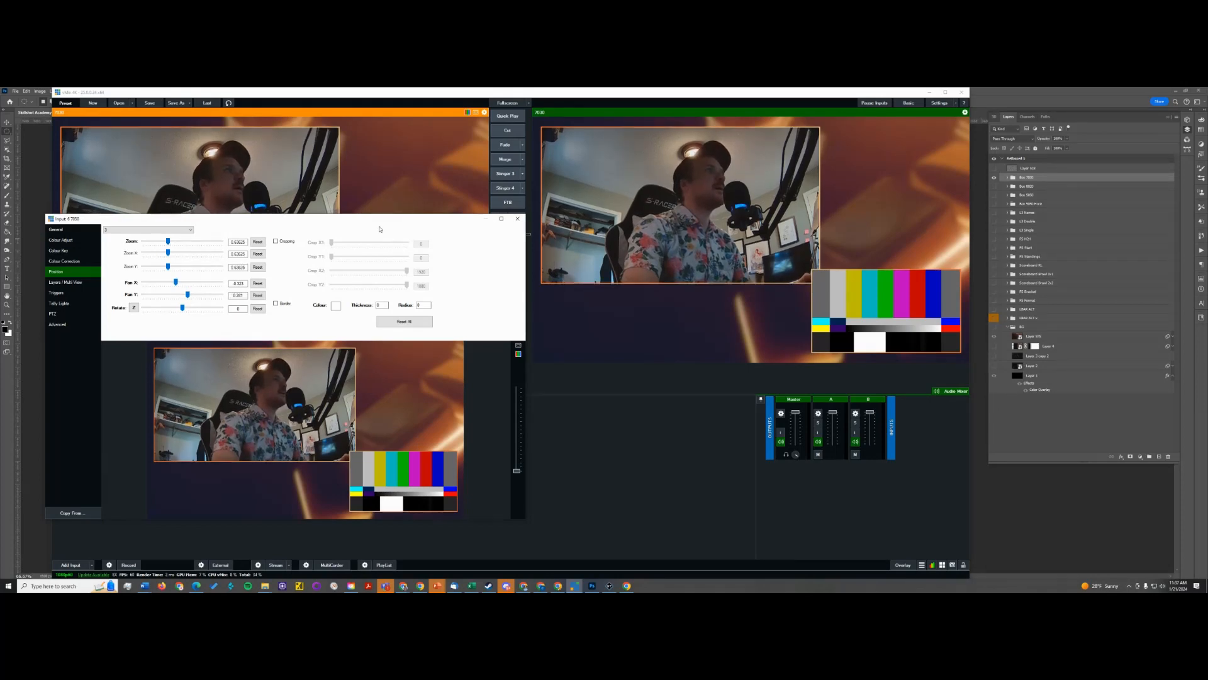
pyautogui.click(517, 218)
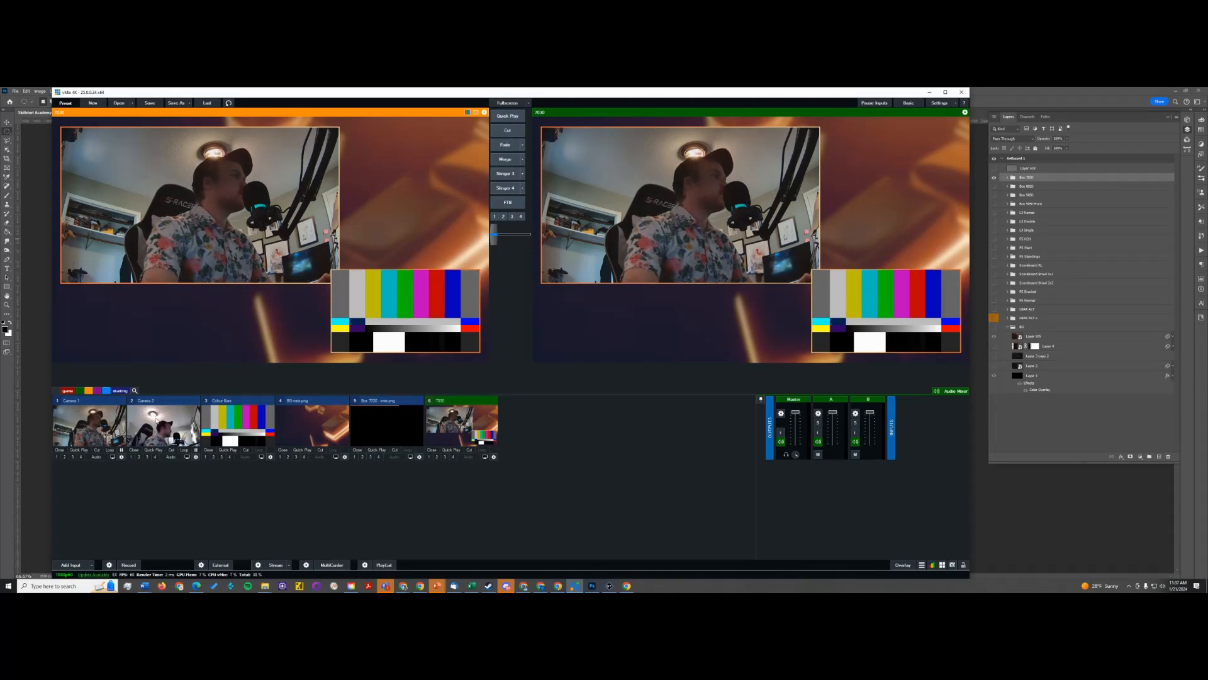
# Send Camera 2 to the live output with the Merge transition.
pyautogui.click(157, 419)
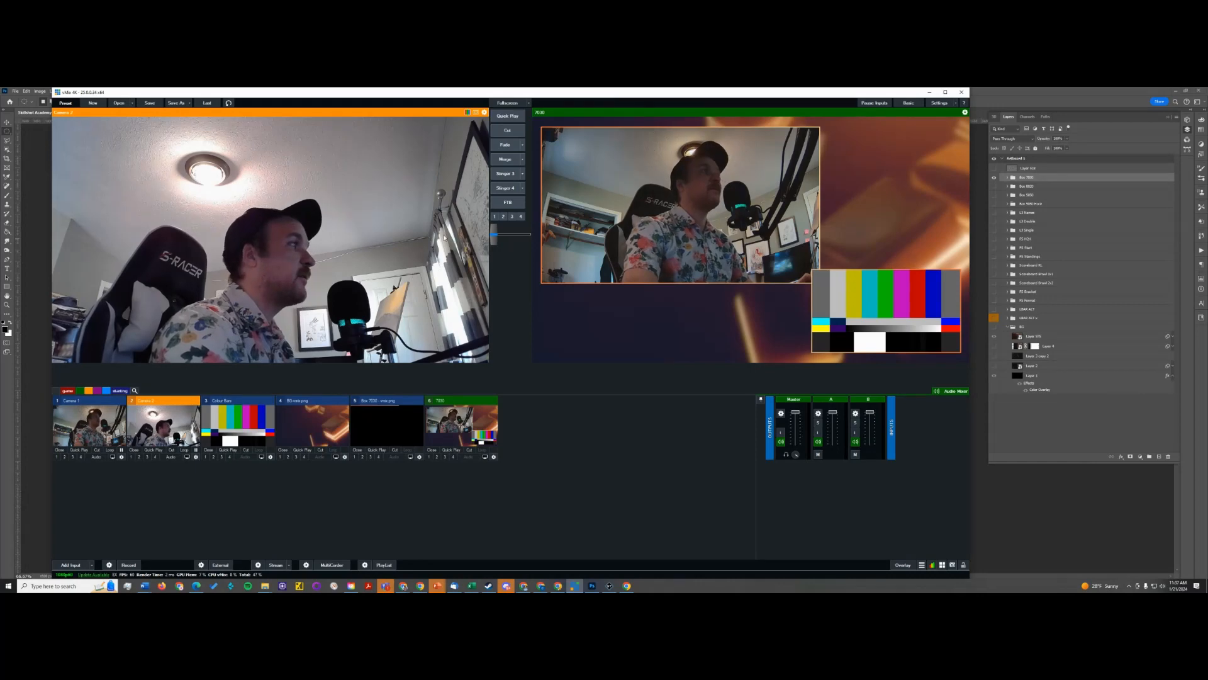
pyautogui.click(508, 159)
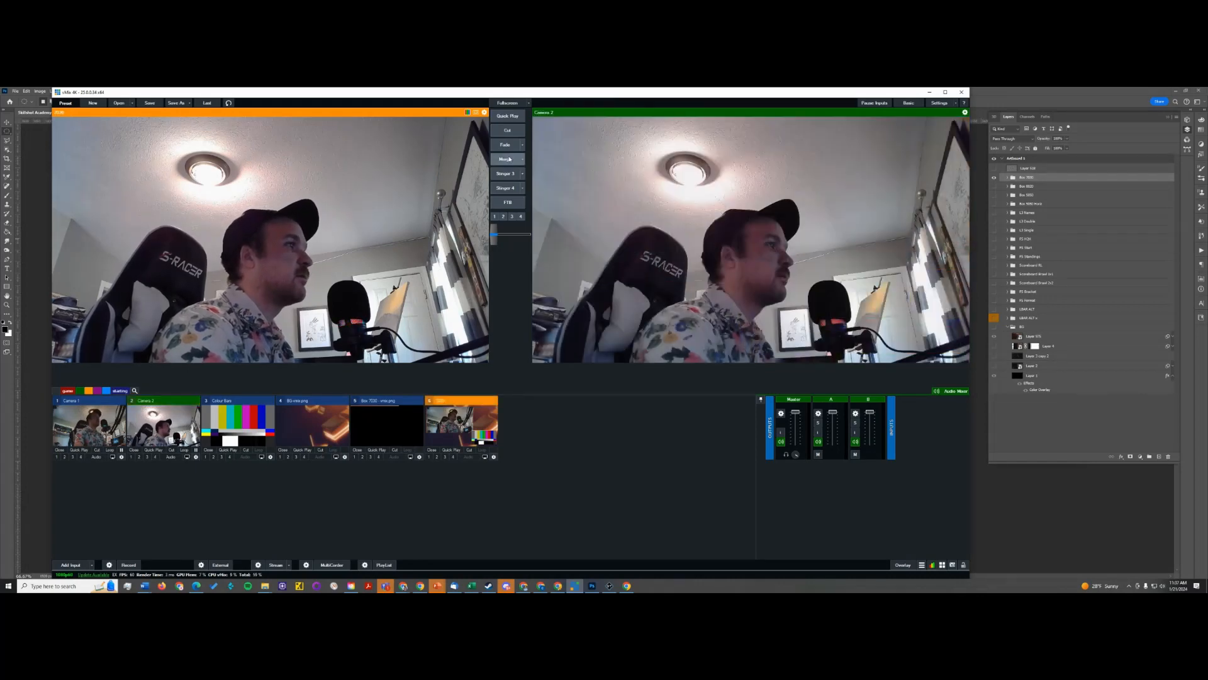
# Switch the live output repeatedly between the 7030 multi-view and the full-screen cameras with the Merge transition.
pyautogui.click(508, 160)
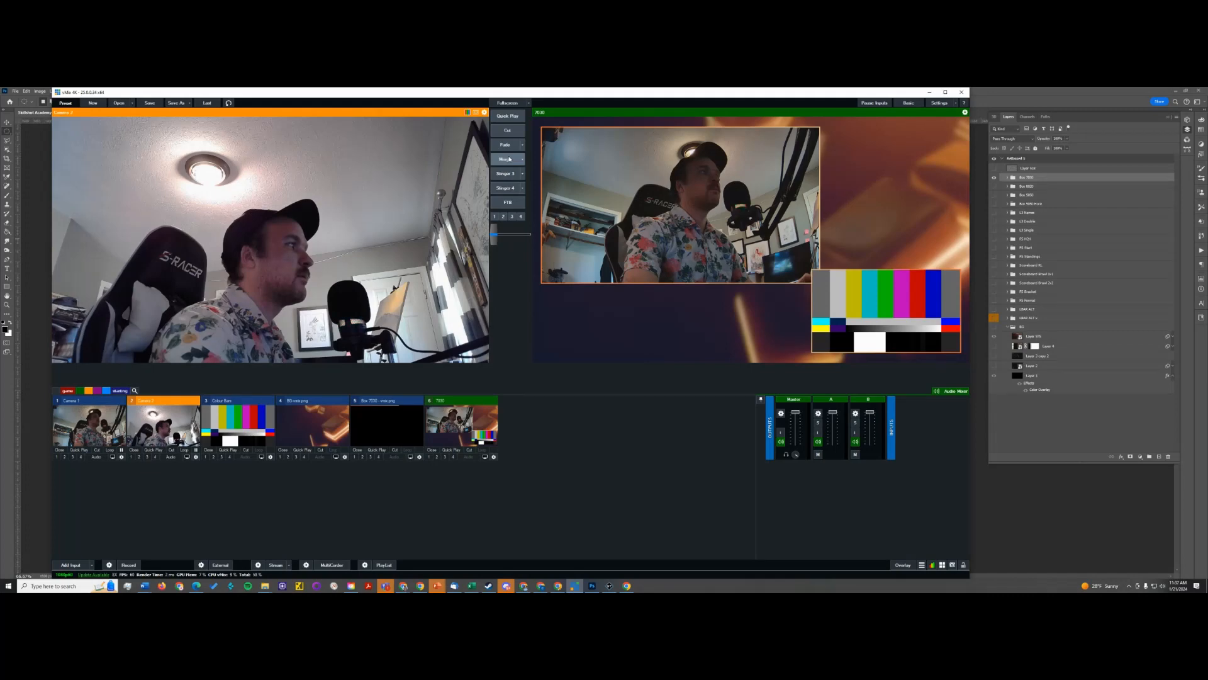
pyautogui.click(508, 159)
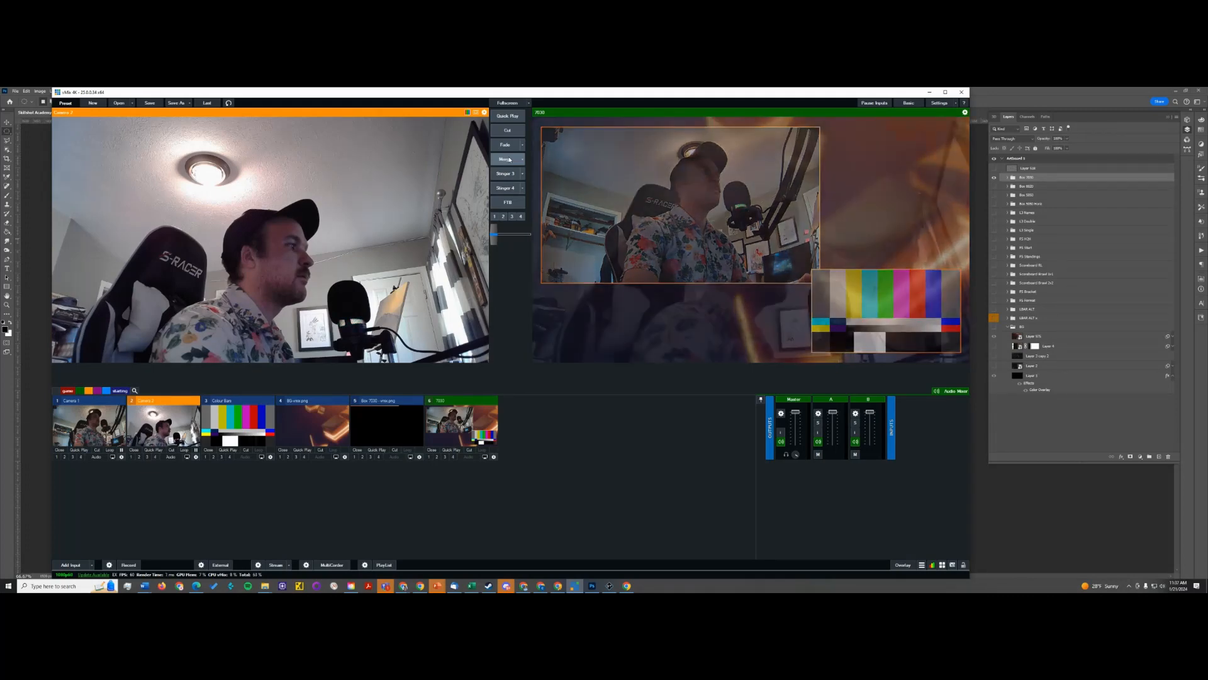
pyautogui.click(509, 159)
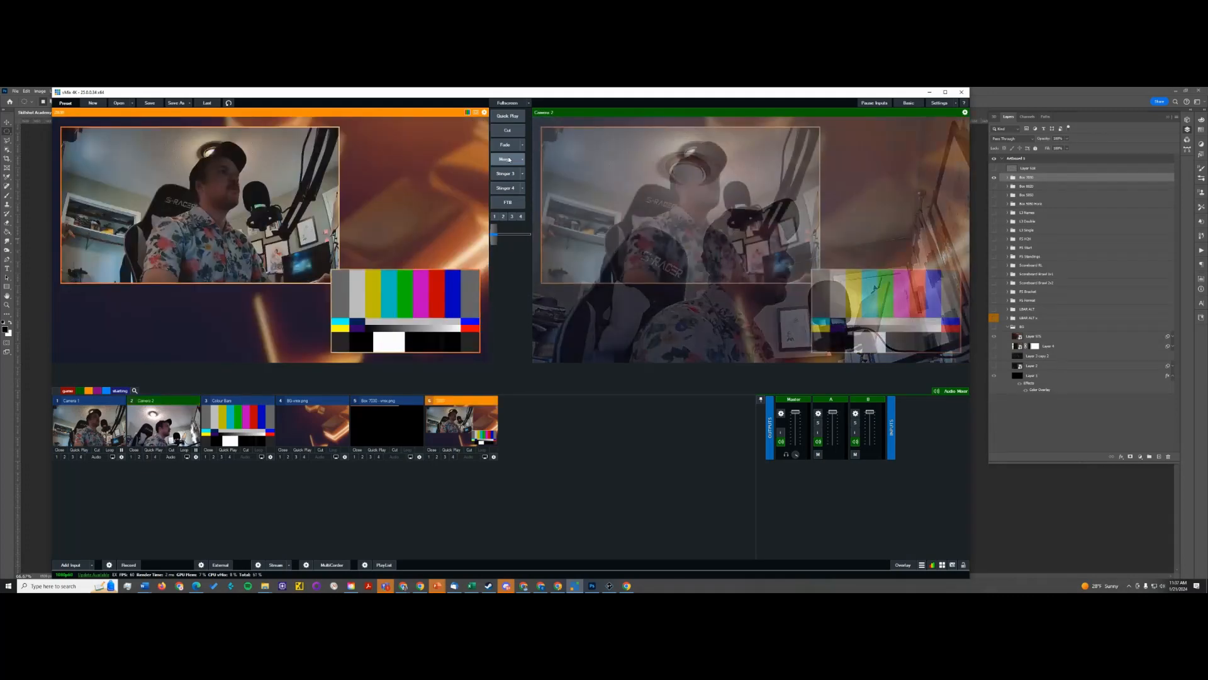
pyautogui.click(507, 160)
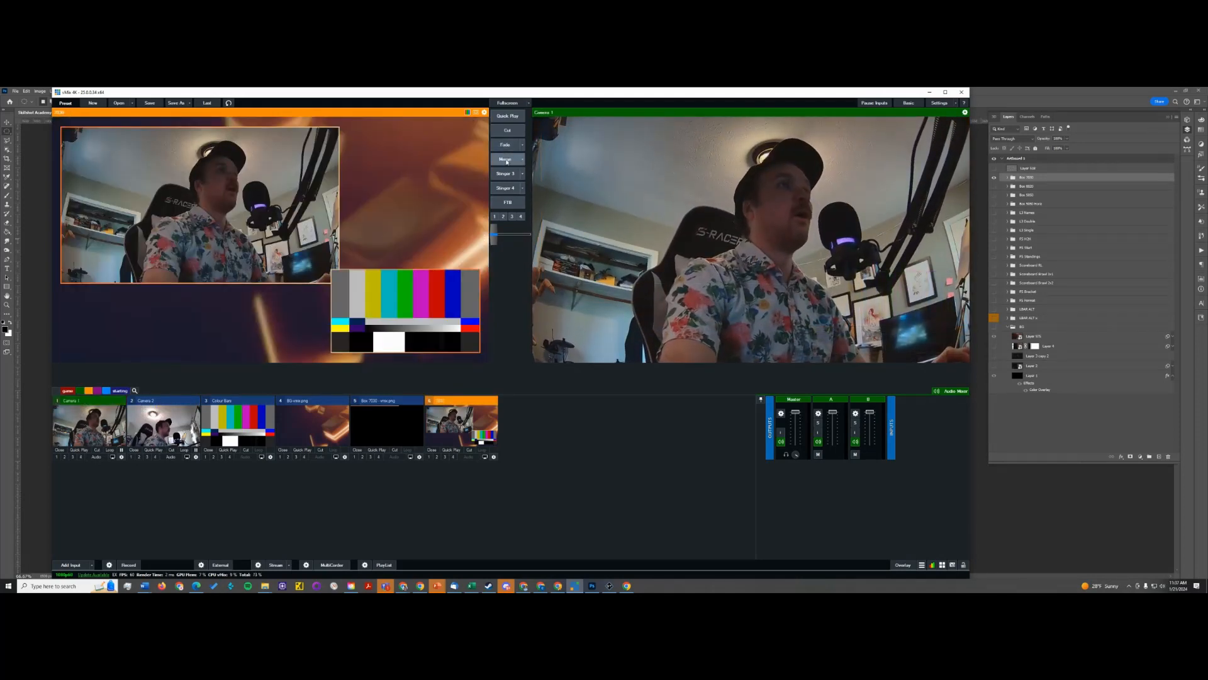
# Cycle the live output through Camera 2, Camera 1 and the 7030 multi-view with the Merge transition.
pyautogui.click(177, 422)
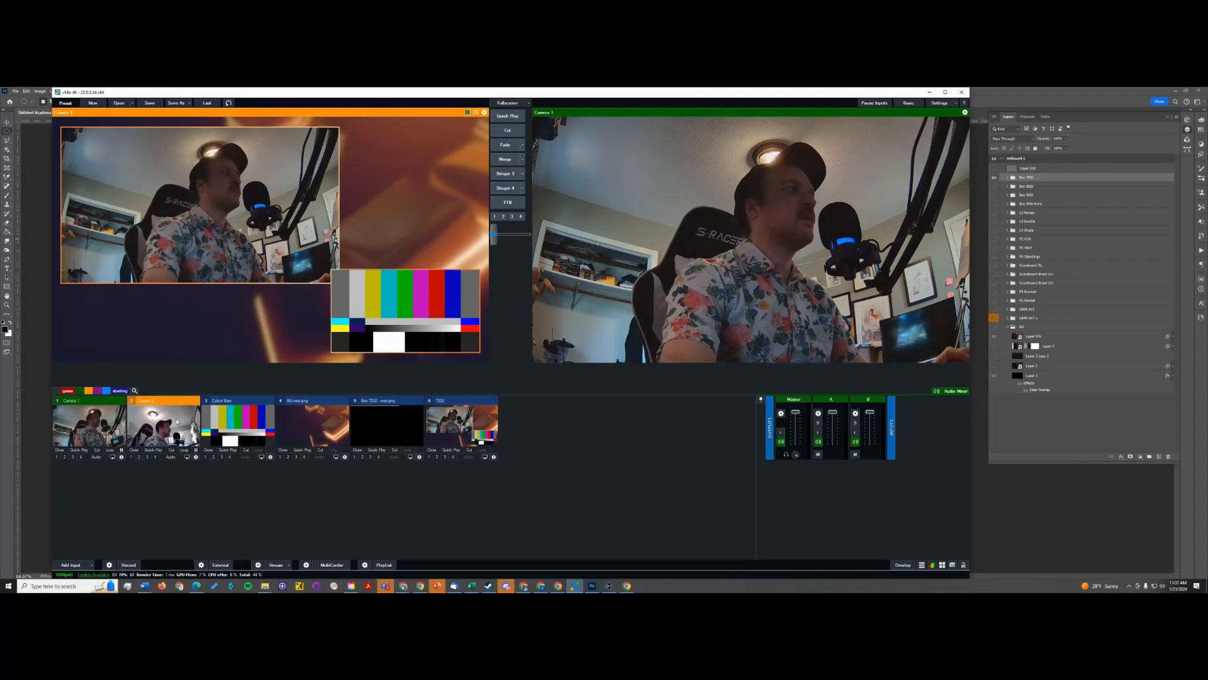
pyautogui.click(510, 159)
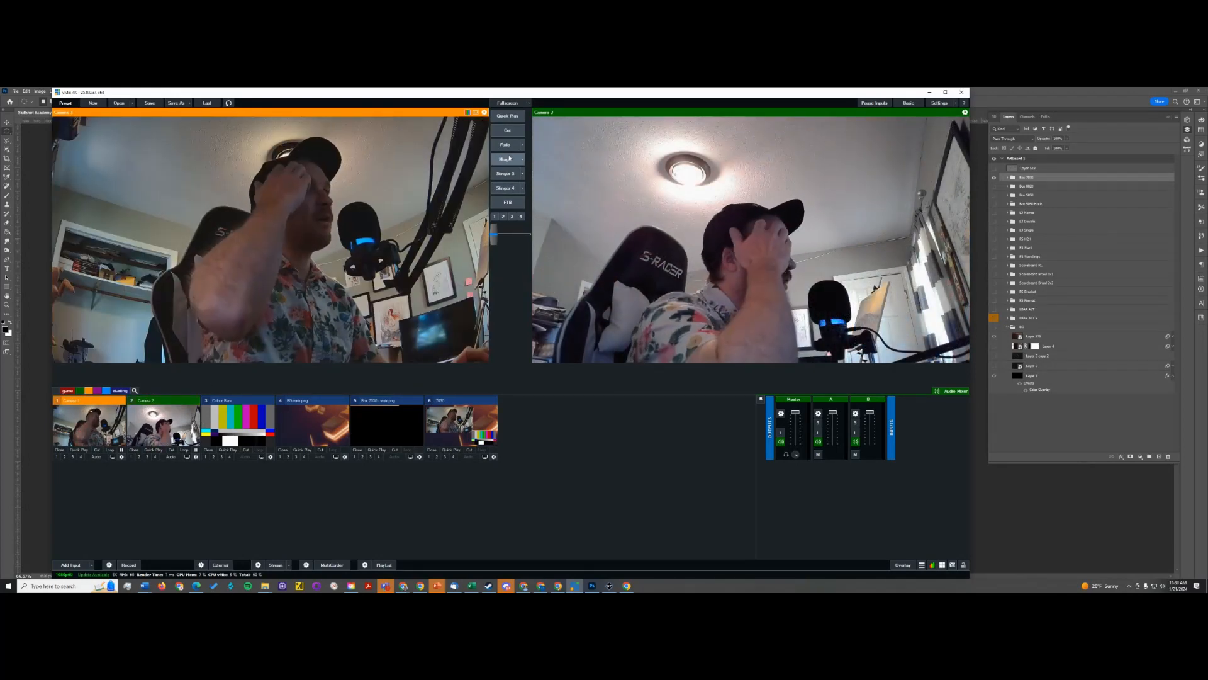
pyautogui.click(510, 159)
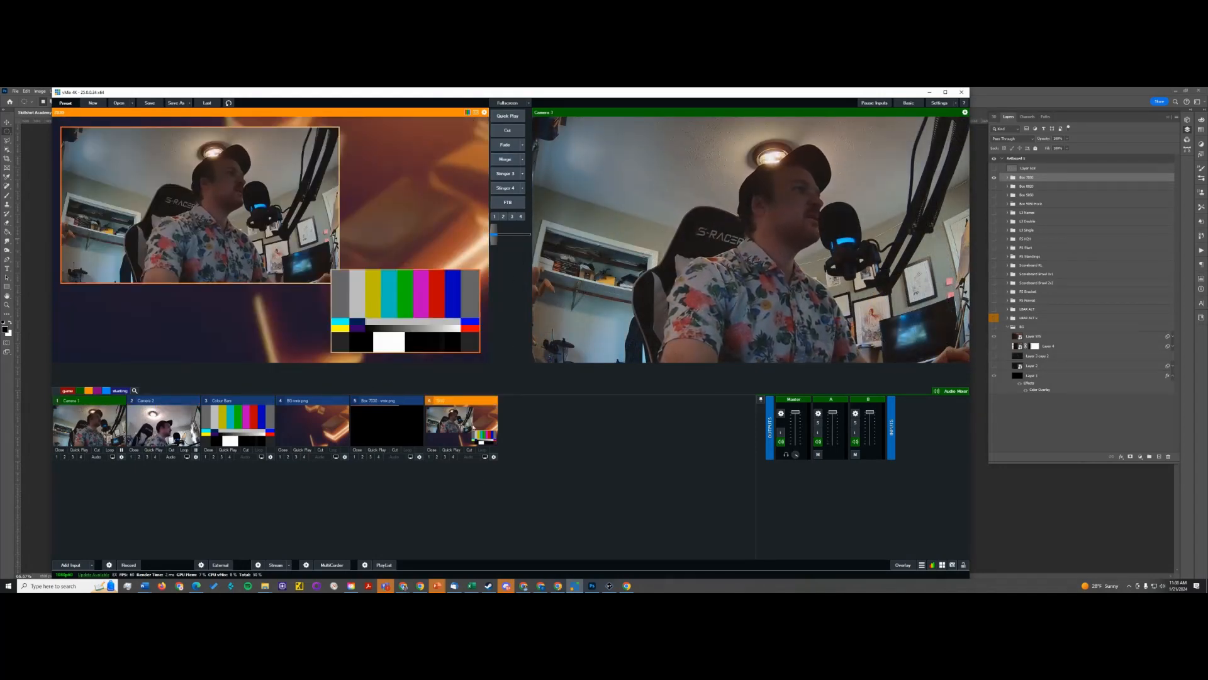
pyautogui.click(504, 160)
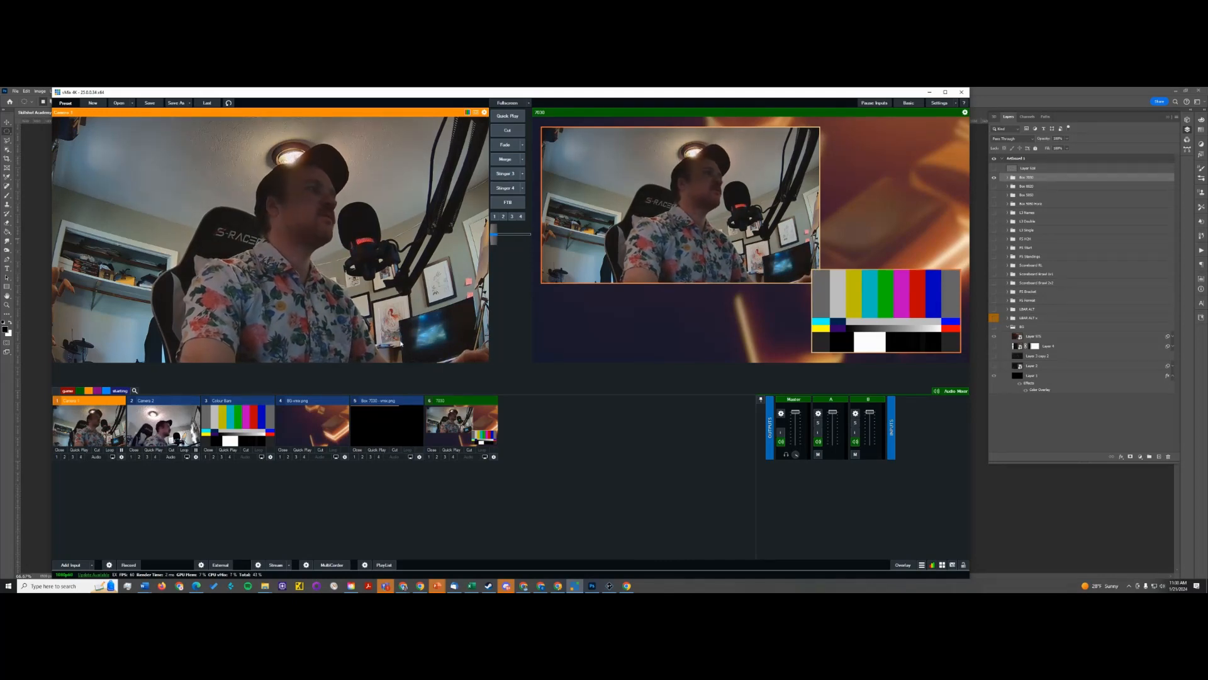
# Merge the colour bars to the live output, then merge back to the 7030 multi-view.
pyautogui.click(239, 423)
pyautogui.click(506, 159)
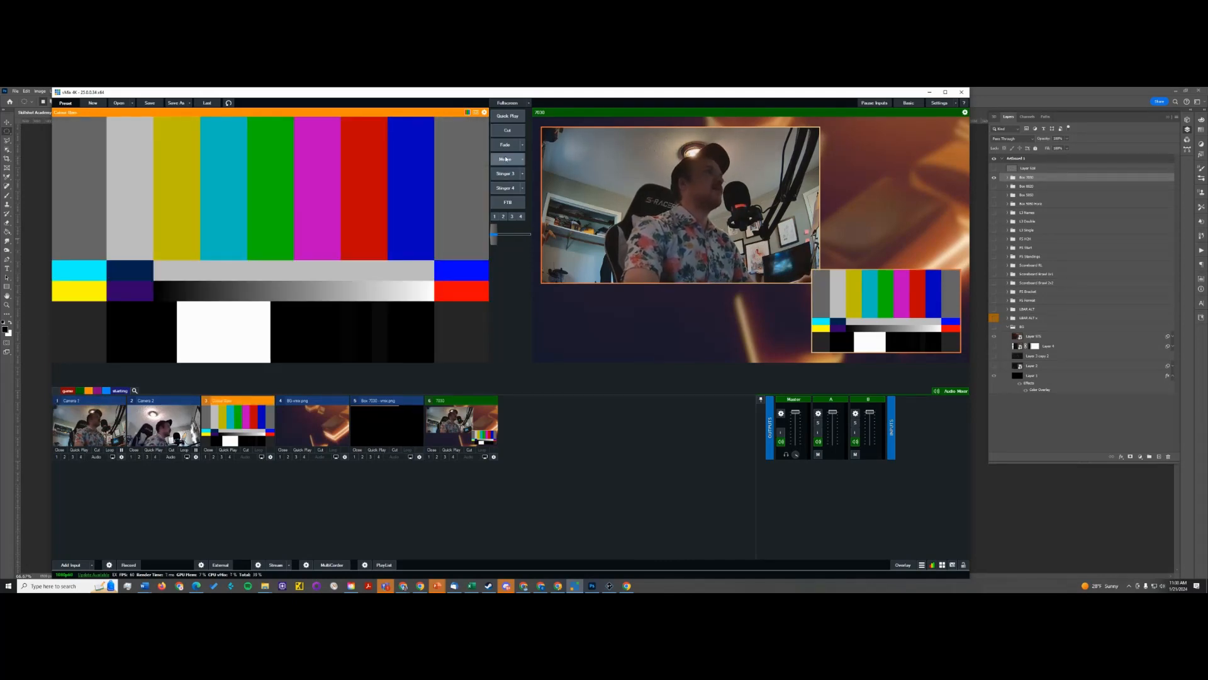
pyautogui.click(508, 162)
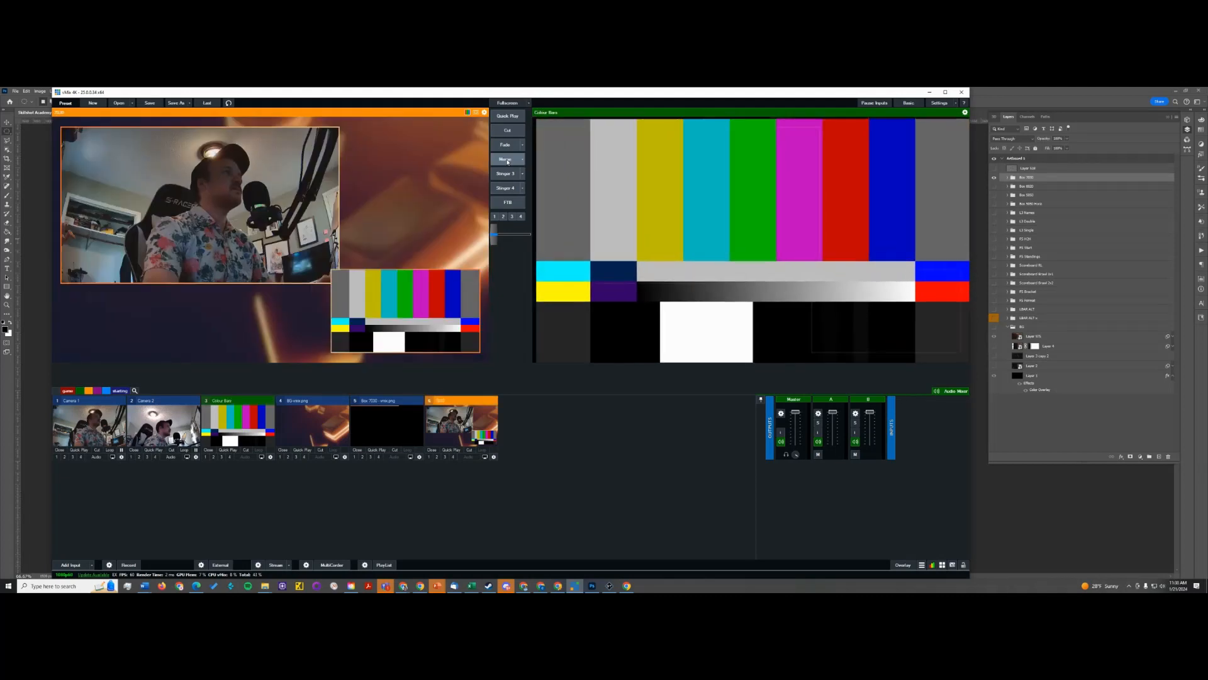
# Preview Camera 2, merge it to the live output and merge back to the 7030 multi-view.
pyautogui.click(149, 418)
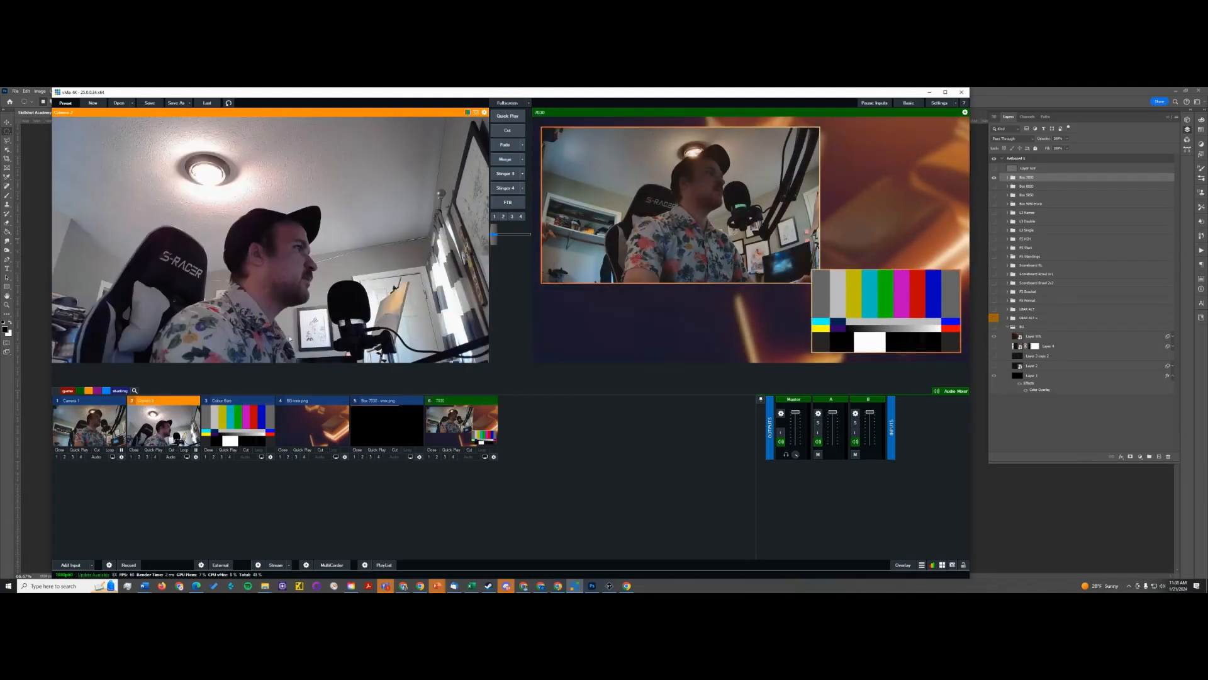
pyautogui.click(507, 163)
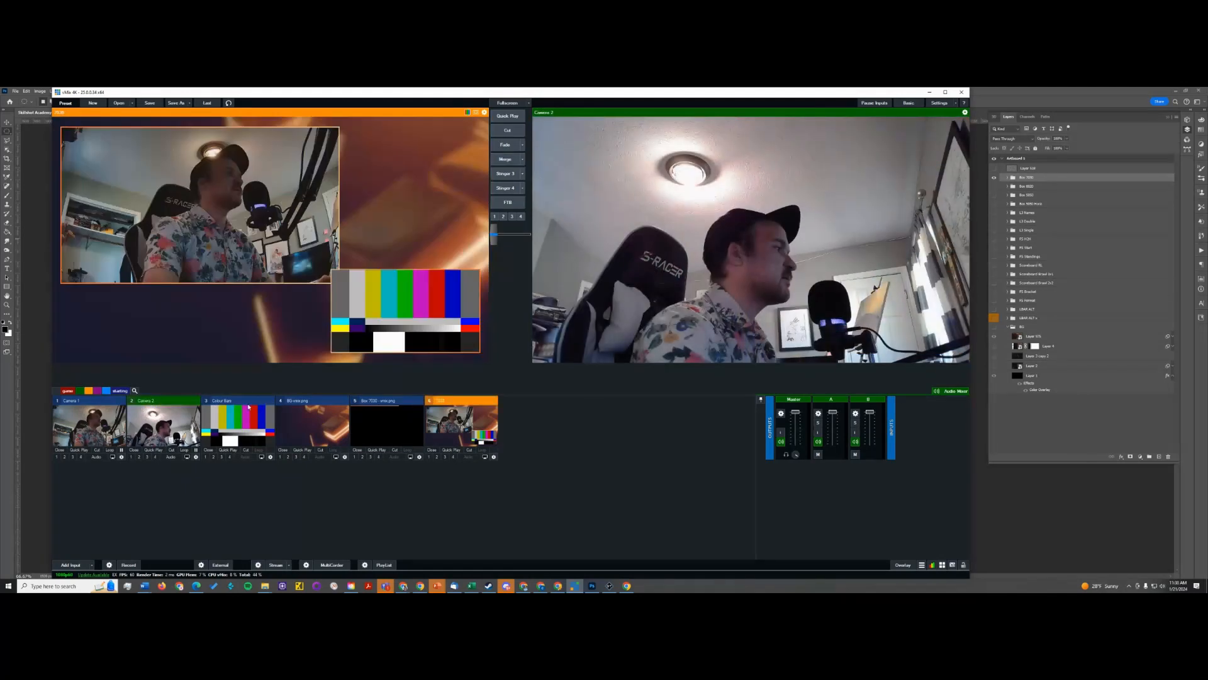
pyautogui.click(506, 161)
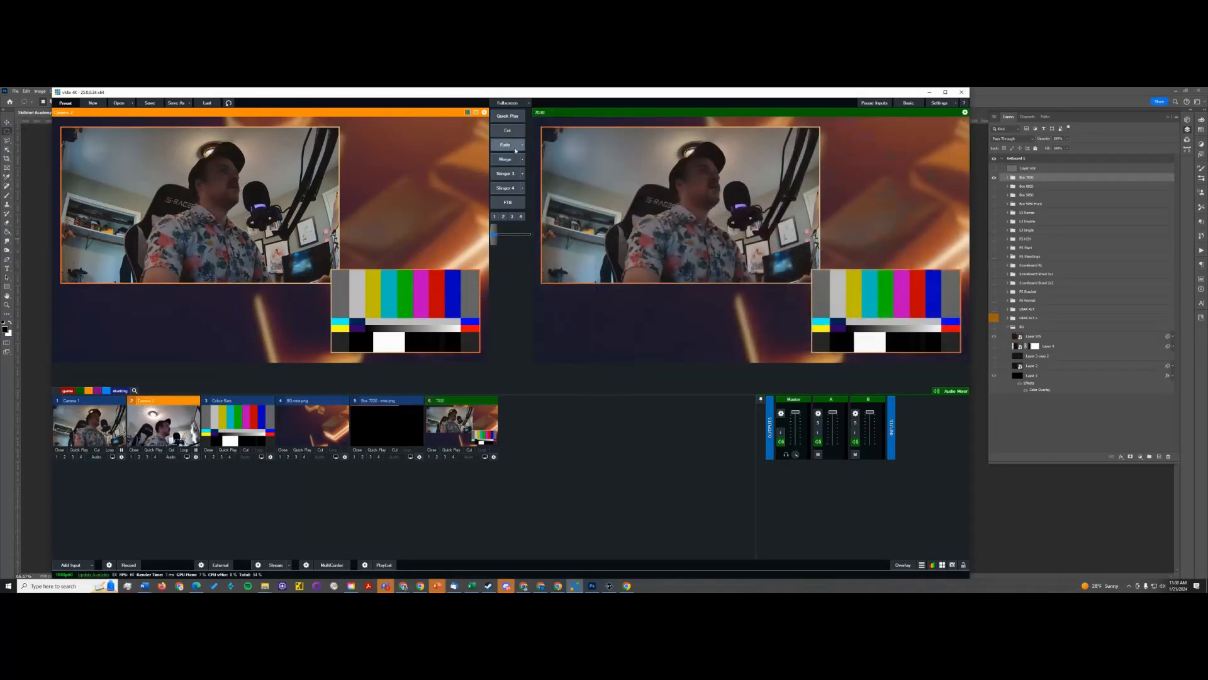
# Preview Camera 1, merge it to the live output and return to the 7030 multi-view with Merge.
pyautogui.click(105, 420)
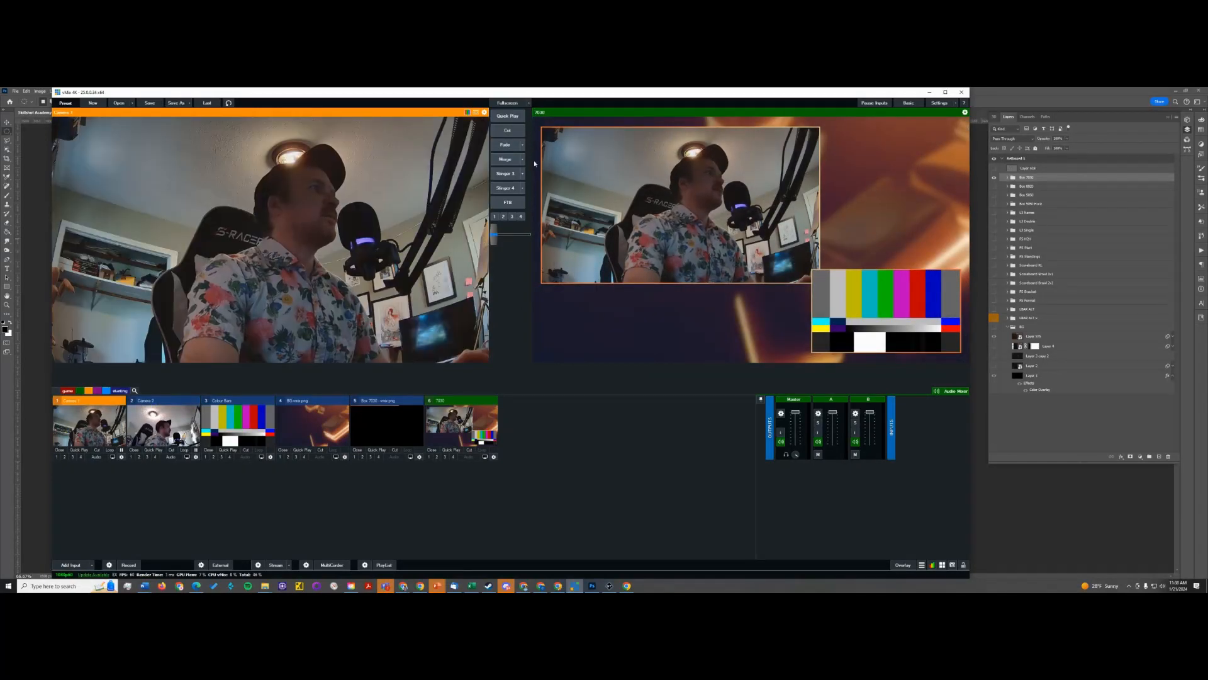
pyautogui.click(507, 159)
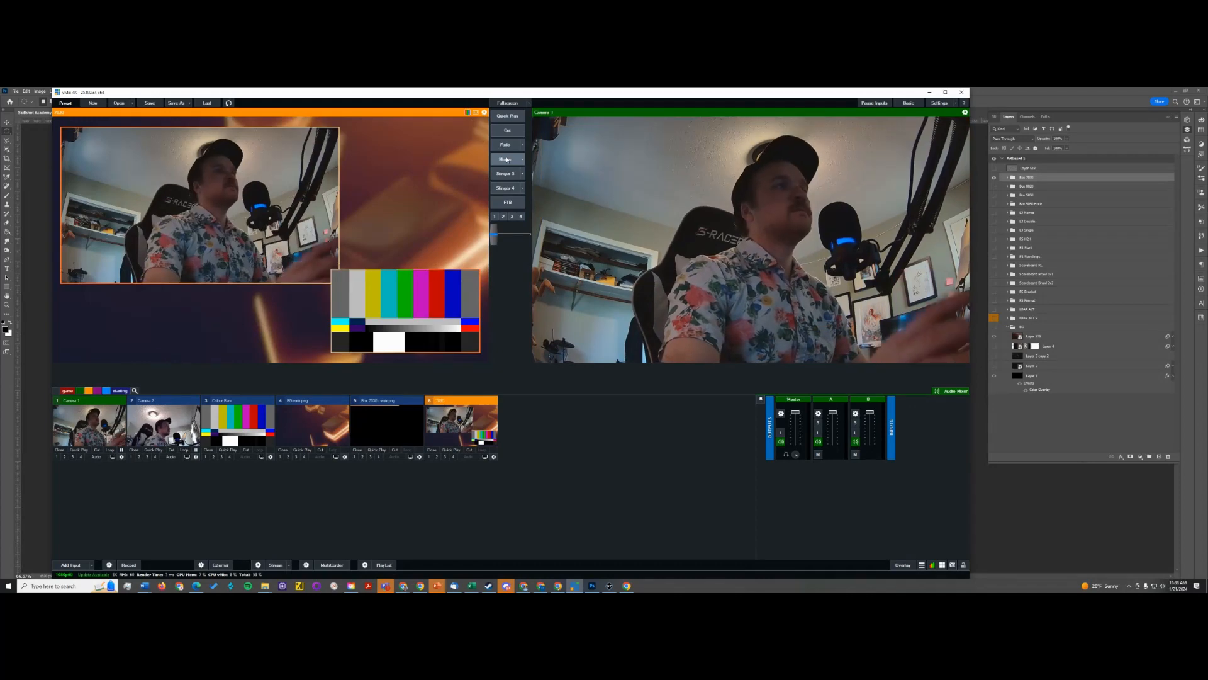
pyautogui.click(507, 159)
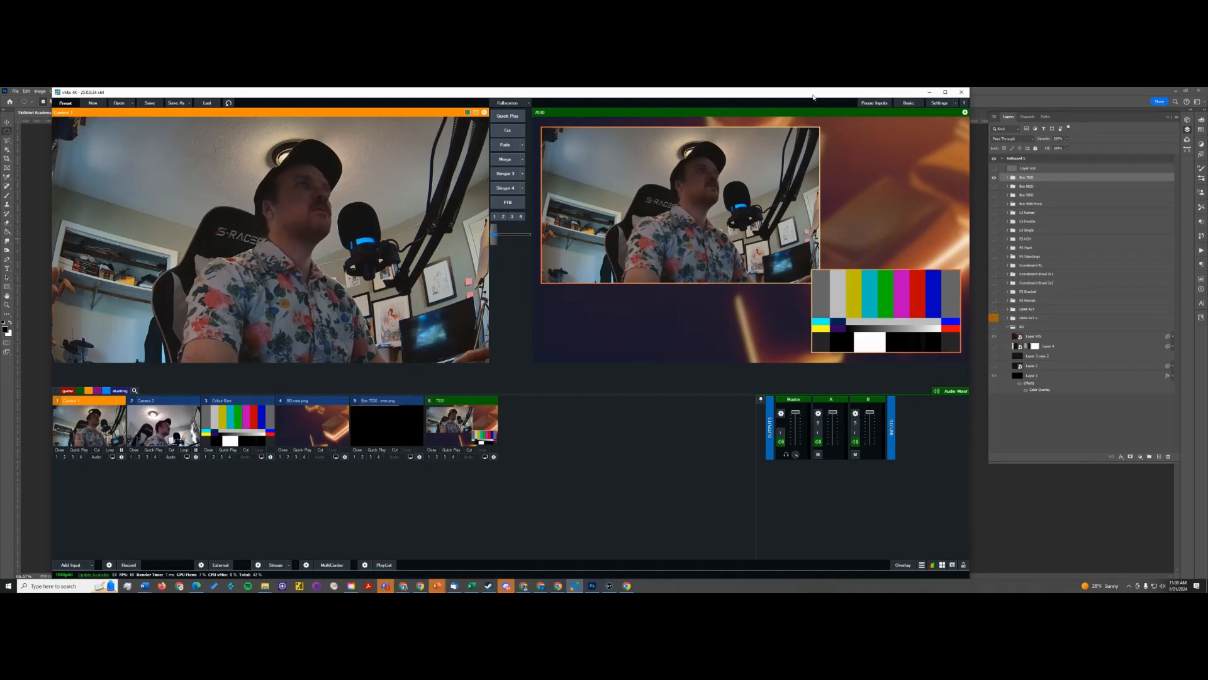
# Collapse the Box 7030 and BG PNG inputs to narrow strips in the input list.
pyautogui.moveTo(813, 96); pyautogui.dragTo(820, 97)
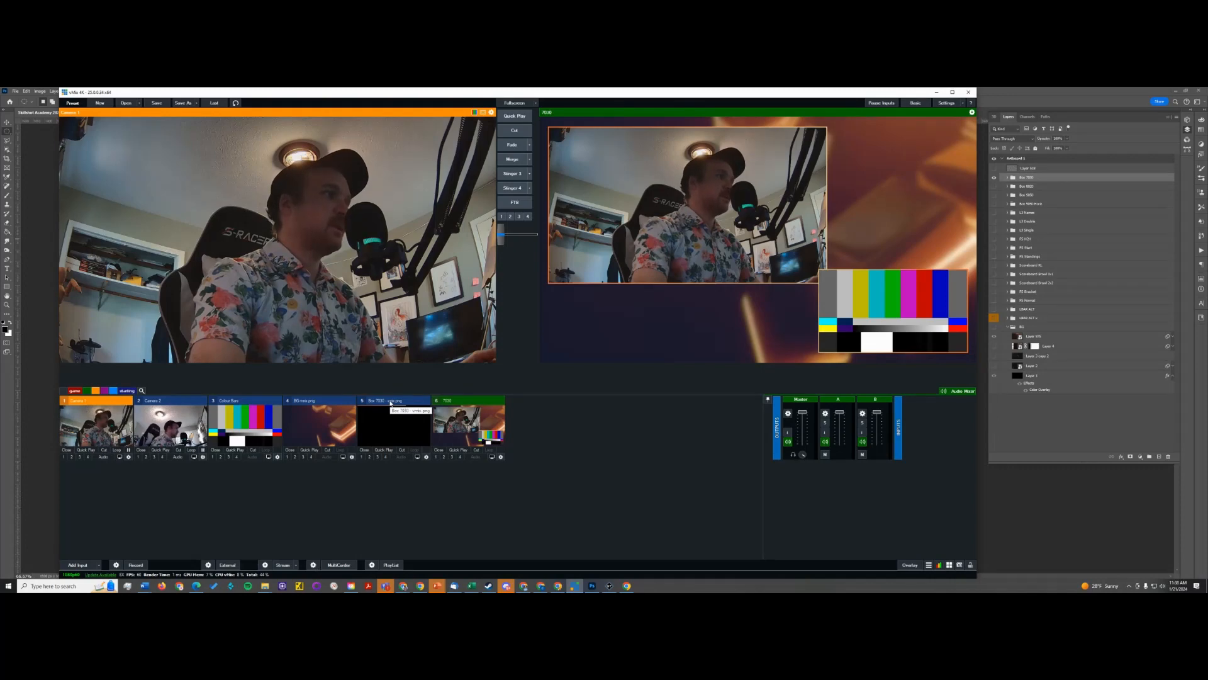
pyautogui.click(390, 403)
pyautogui.click(322, 402)
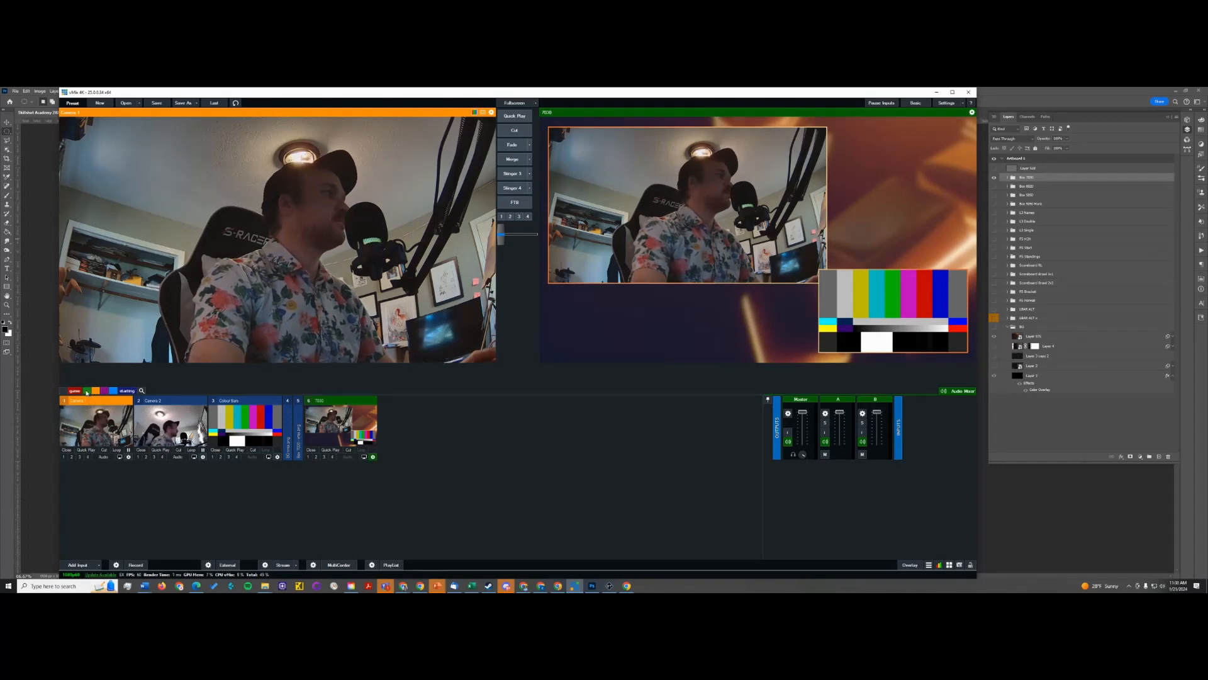
# Name the green input category LIVE SCENES and save the category names.
pyautogui.click(87, 391)
pyautogui.rightClick(87, 392)
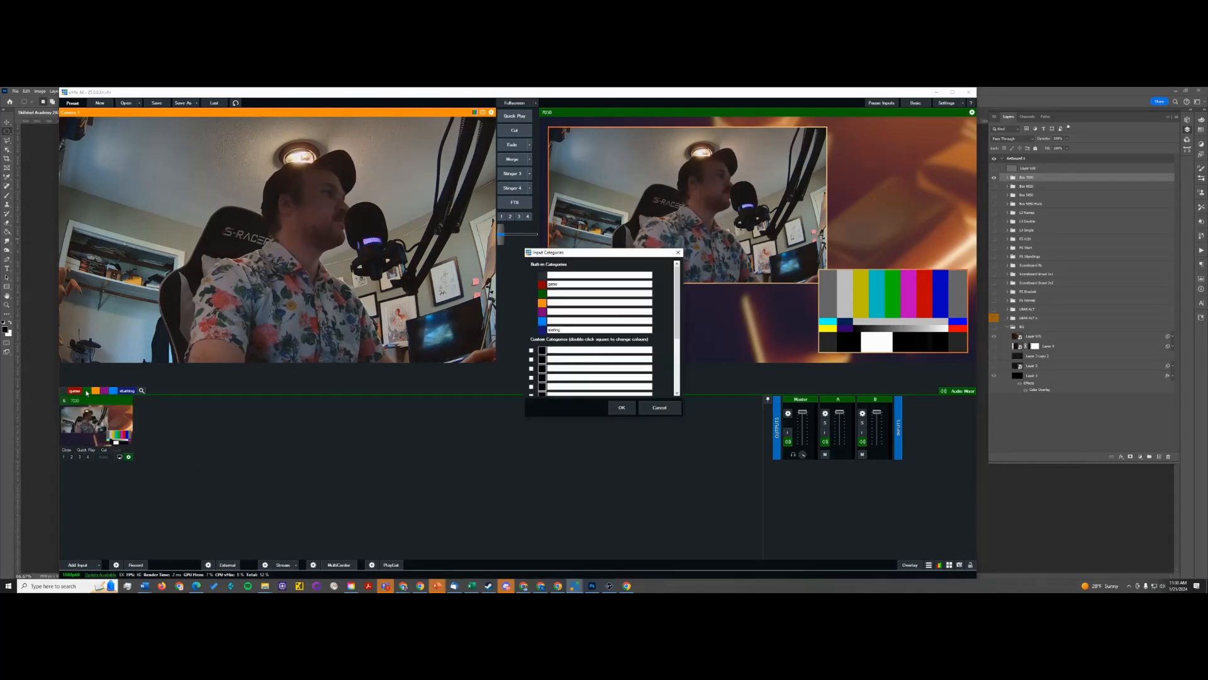
pyautogui.click(555, 293)
pyautogui.write('LIVE SCENE')
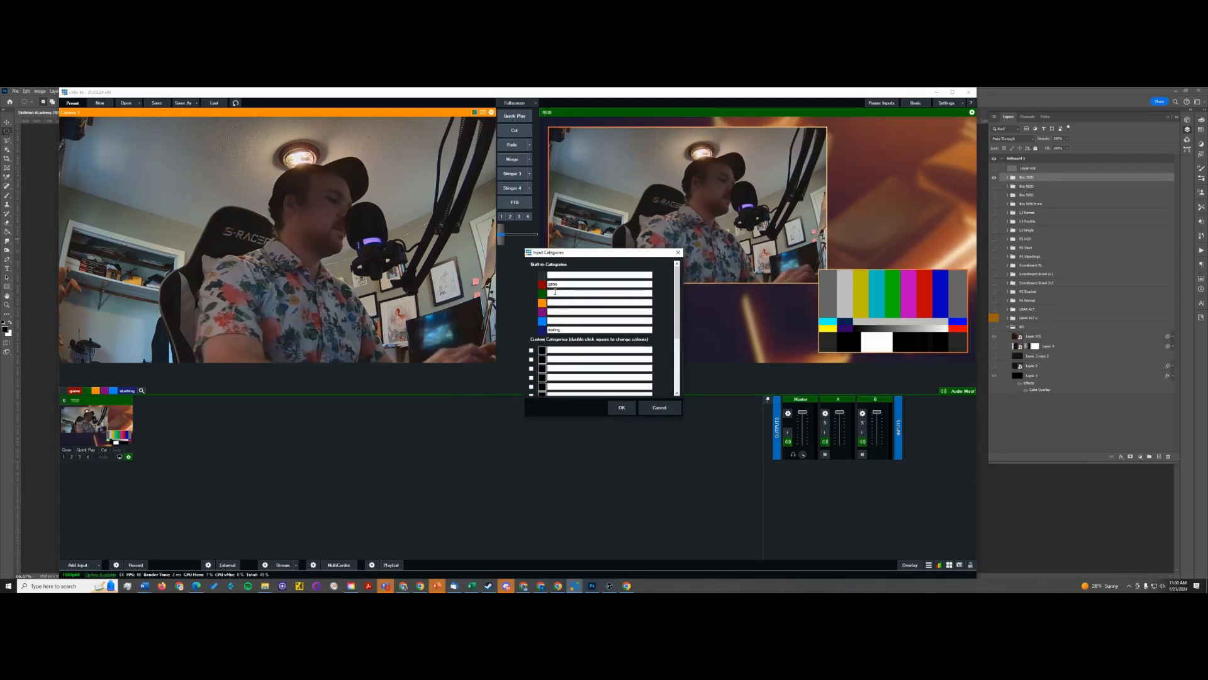
pyautogui.write('S')
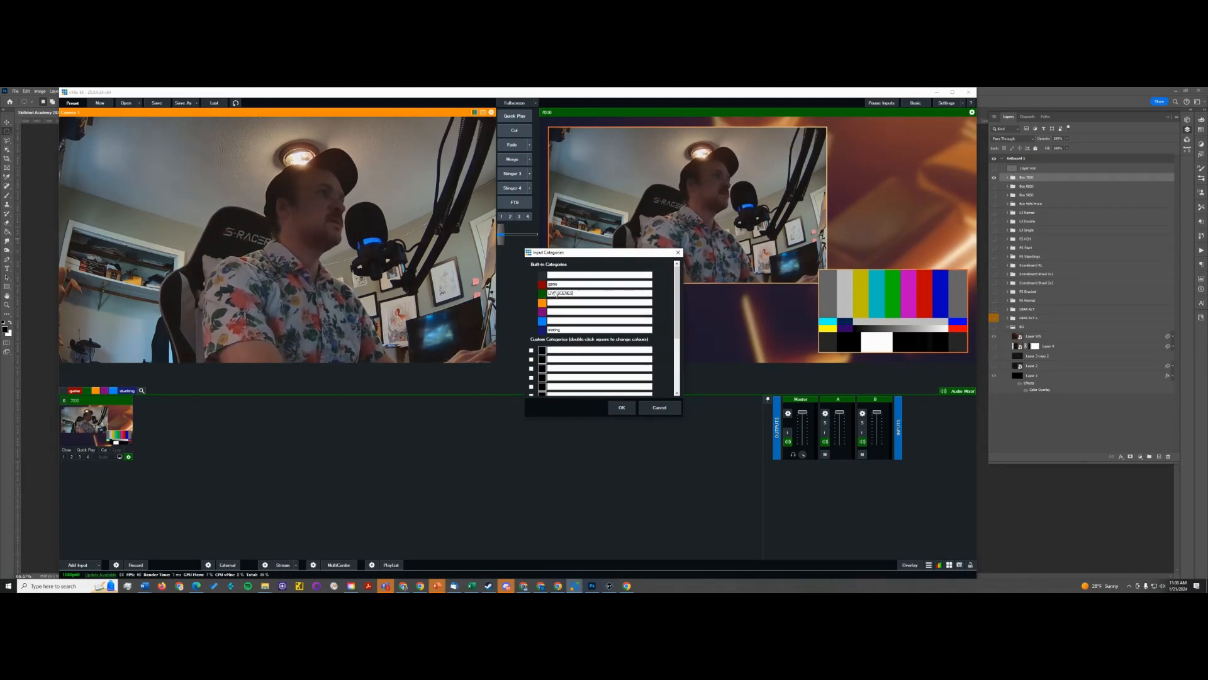
pyautogui.click(621, 408)
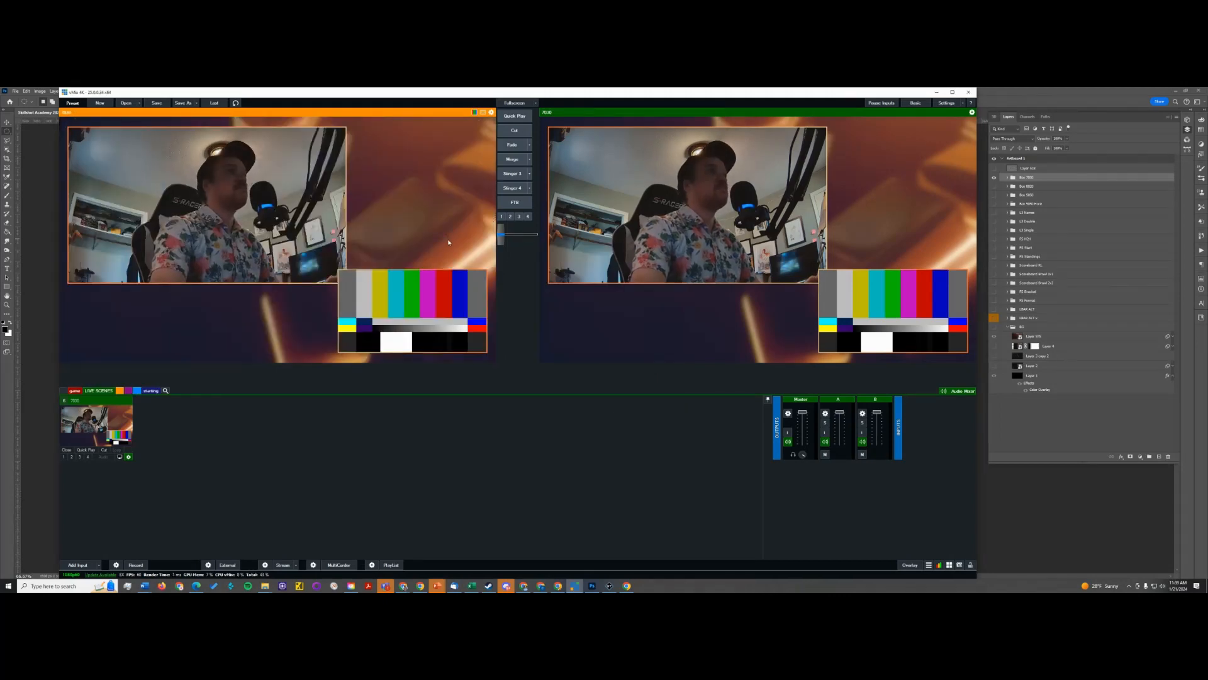
# Compare the full input list with the LIVE SCENES category filter, ending on all inputs.
pyautogui.click(65, 392)
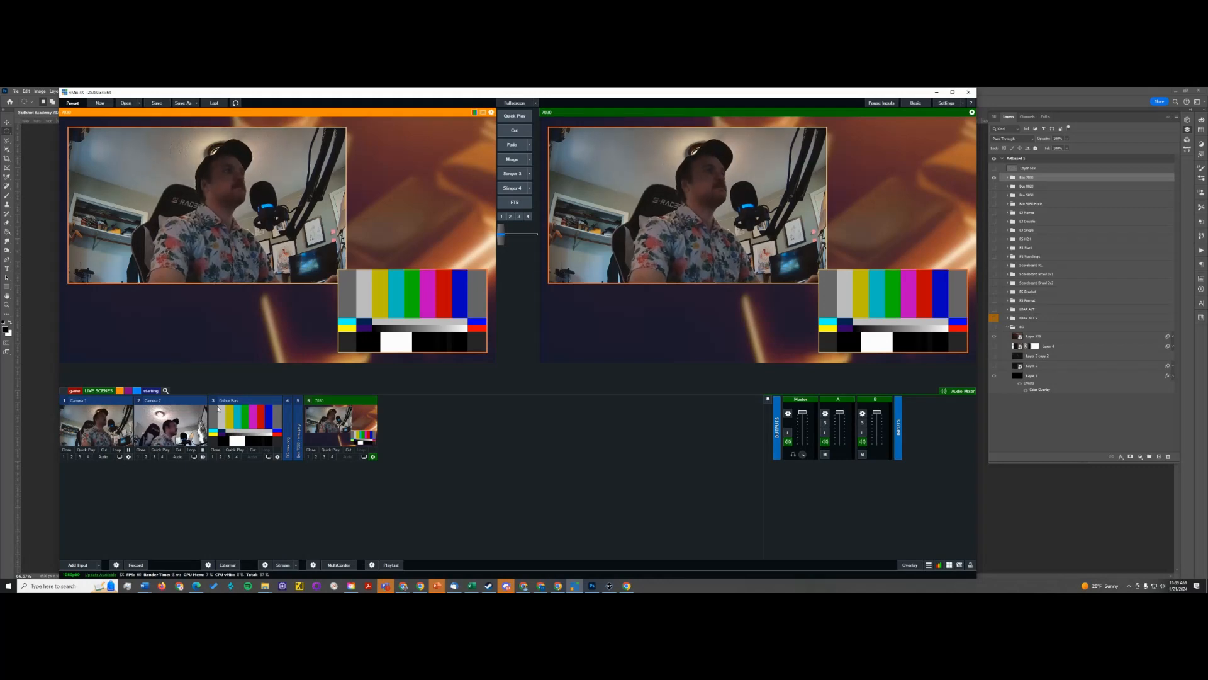
pyautogui.click(97, 391)
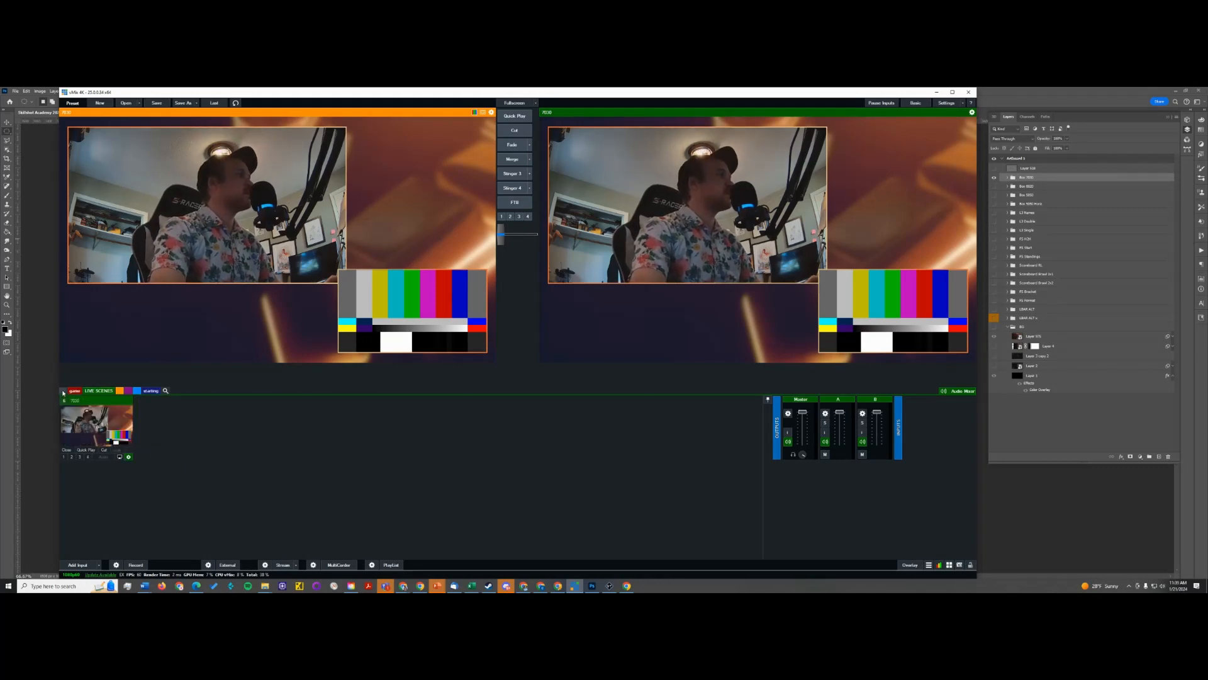
pyautogui.click(63, 392)
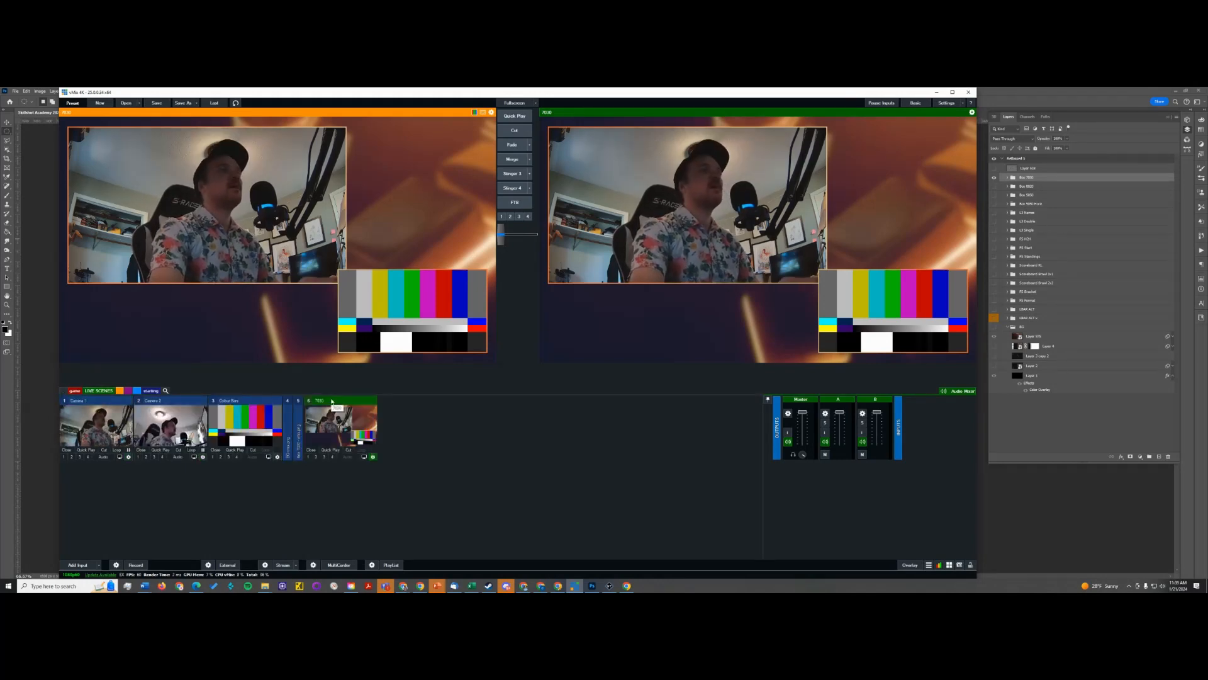
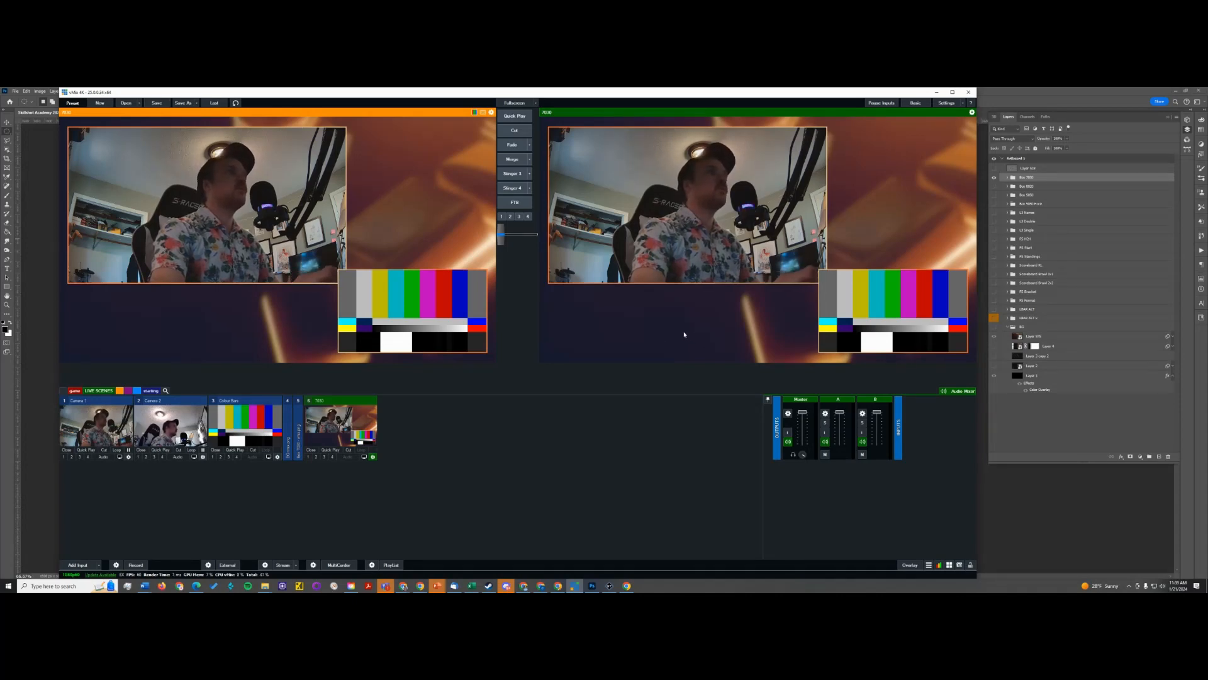
# Switch to Photoshop, hide the Box 7030 group, and show, expand and select the L3 Double lower-third group.
pyautogui.click(1109, 514)
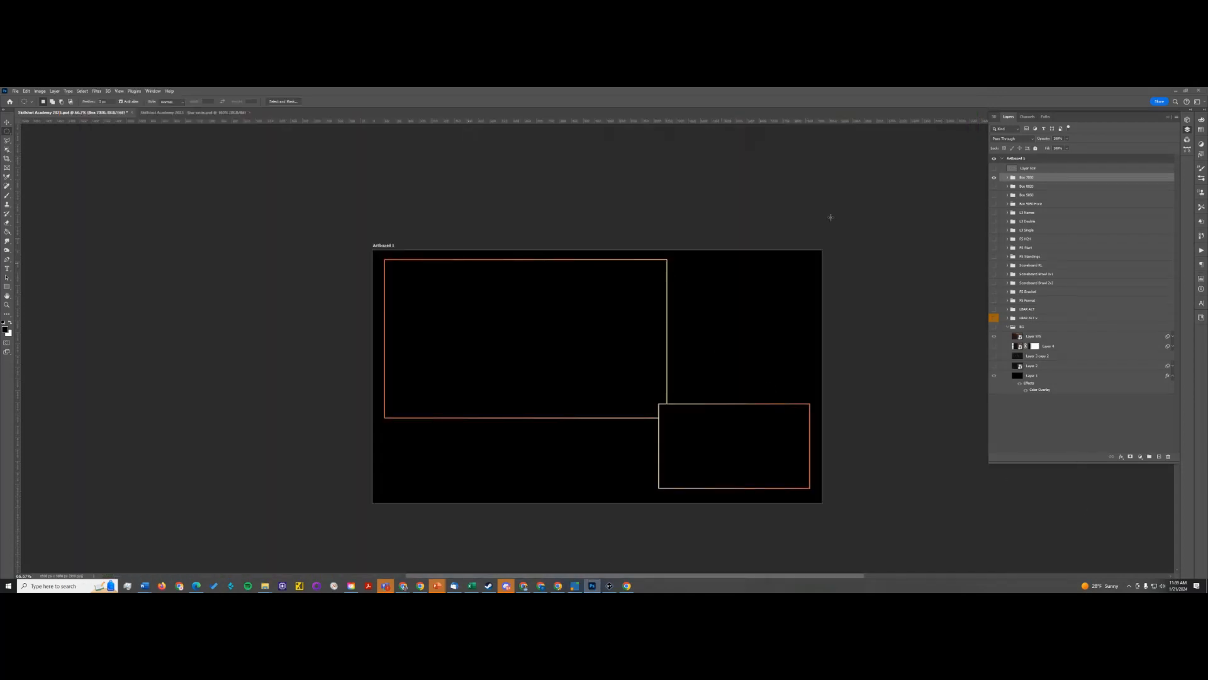
pyautogui.click(994, 181)
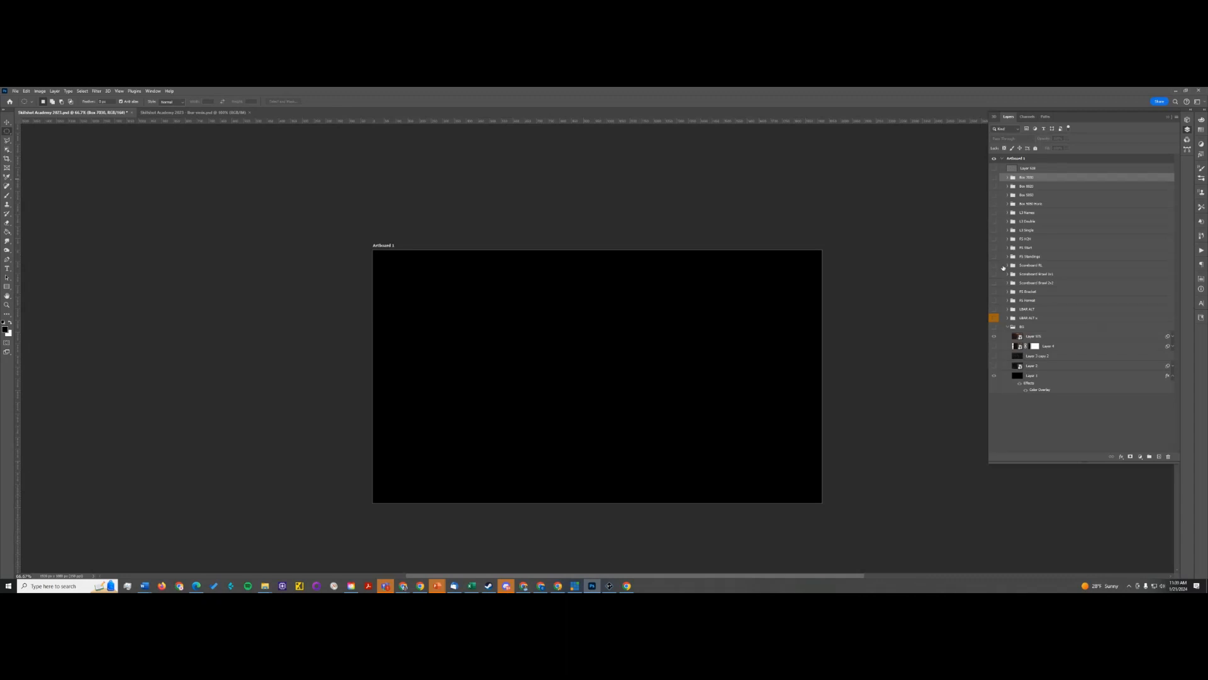
pyautogui.click(994, 222)
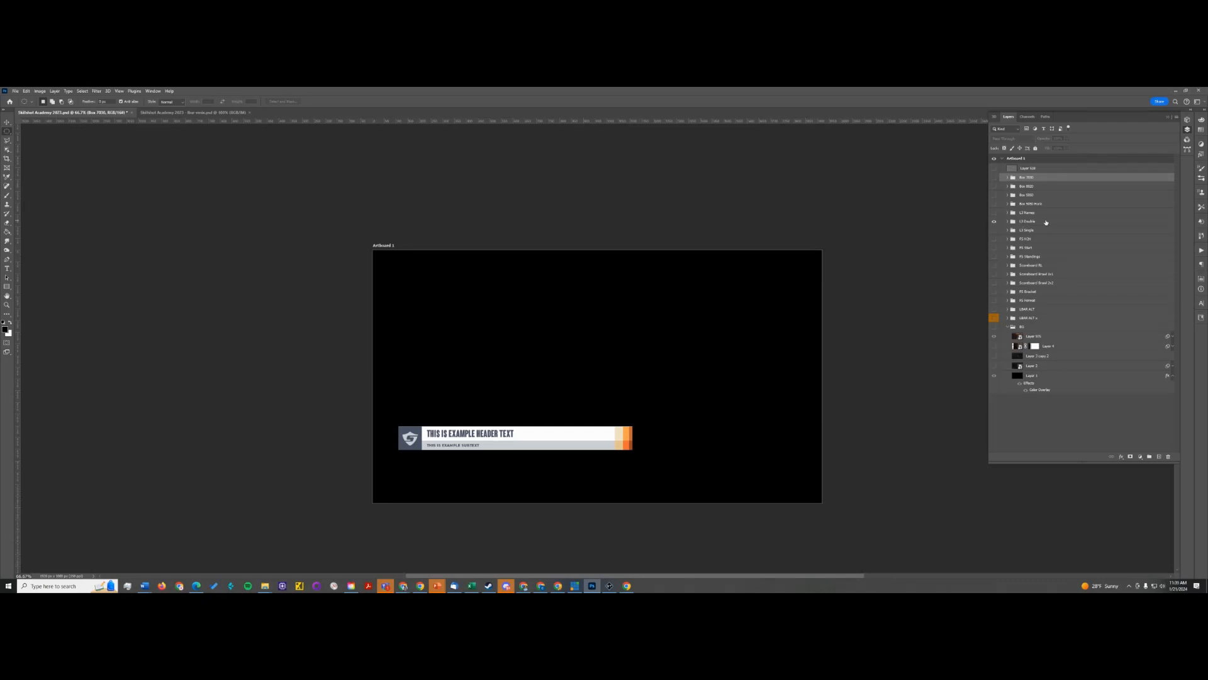
pyautogui.click(1008, 222)
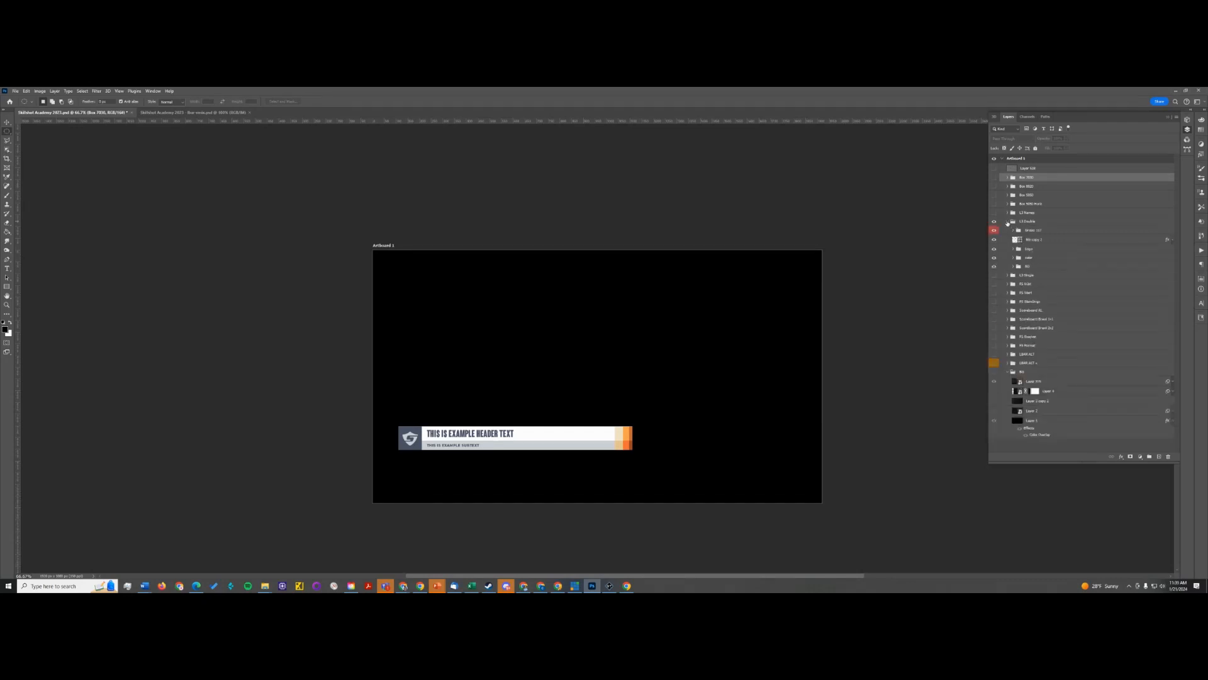
pyautogui.click(1073, 224)
pyautogui.rightClick(1082, 223)
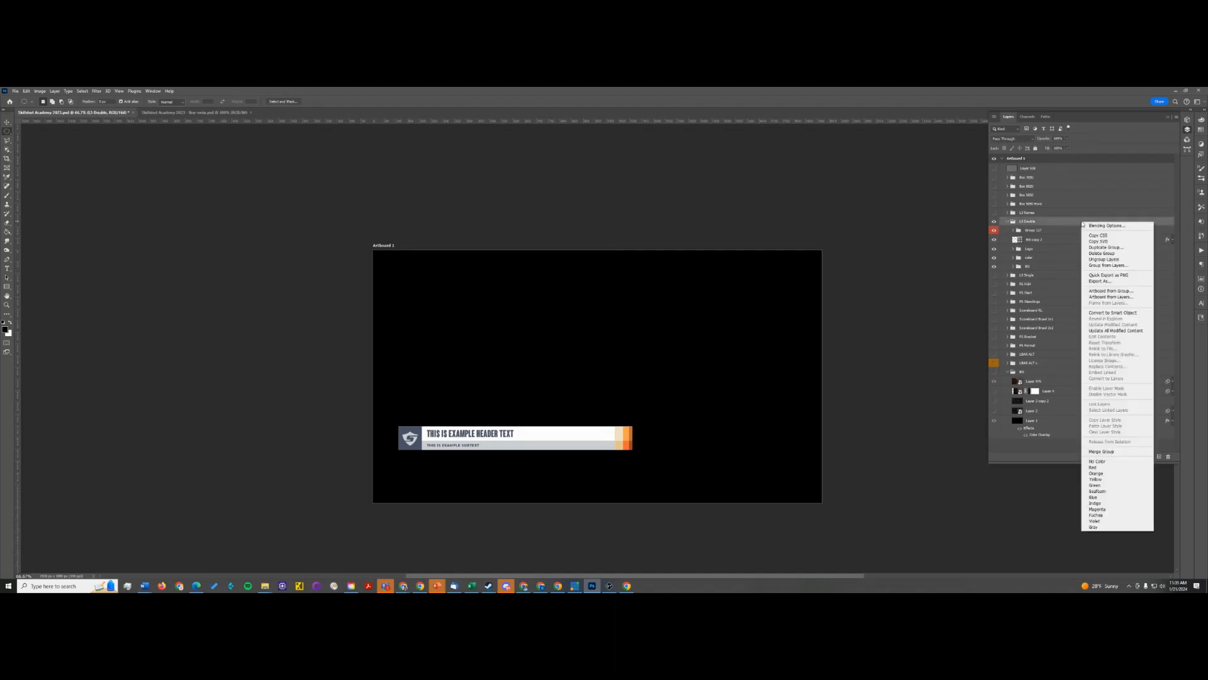
pyautogui.click(1072, 224)
# Switch to vMix, start adding a title input, and compare the GT Text, Stingers, Social, Ticker and Title template categories, ending on GT Title.
pyautogui.hotkey('alt', 'Tab')
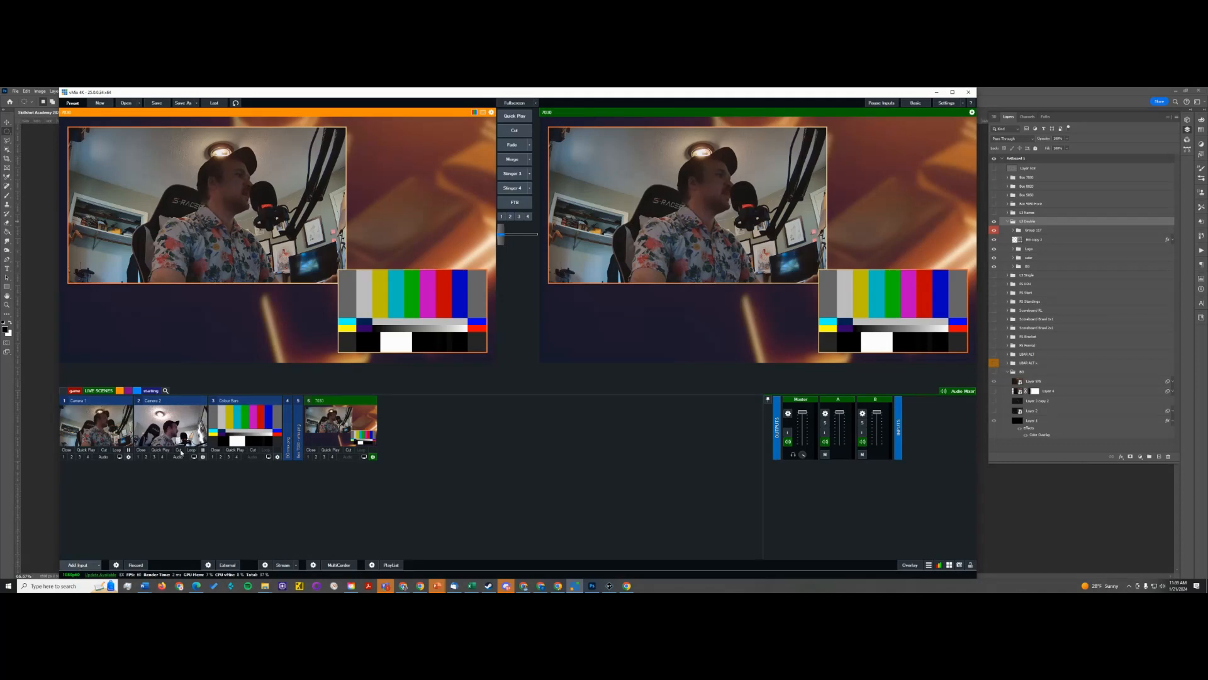
pyautogui.click(78, 565)
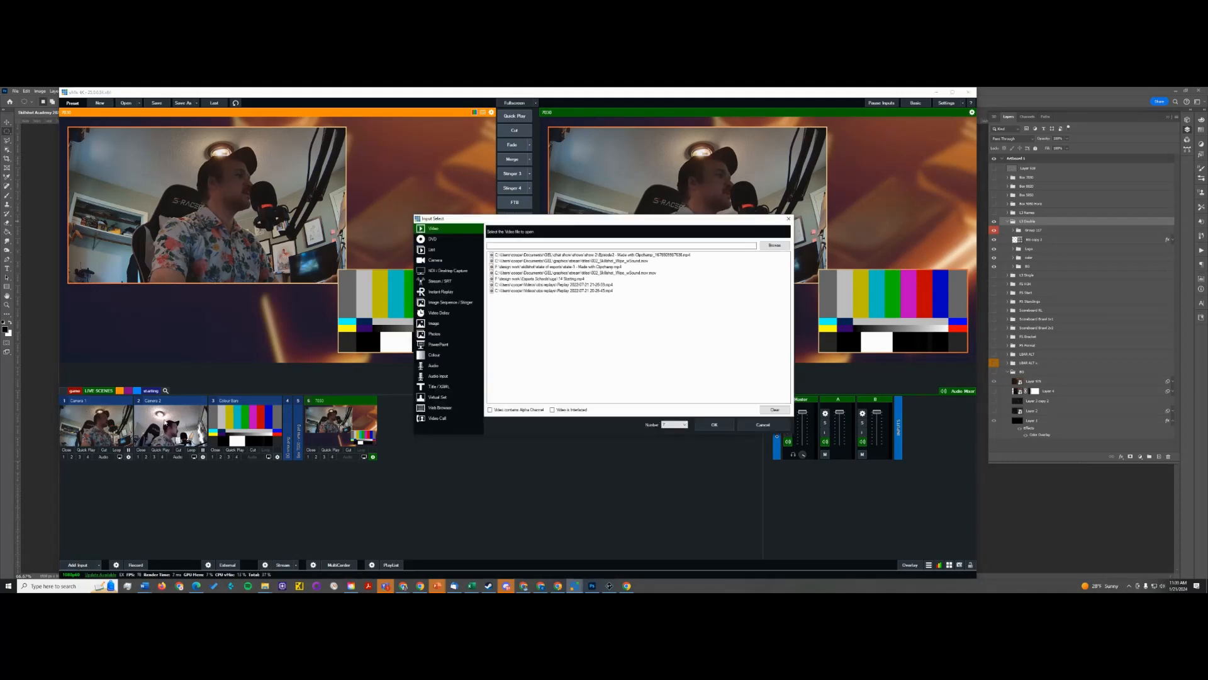
pyautogui.click(444, 387)
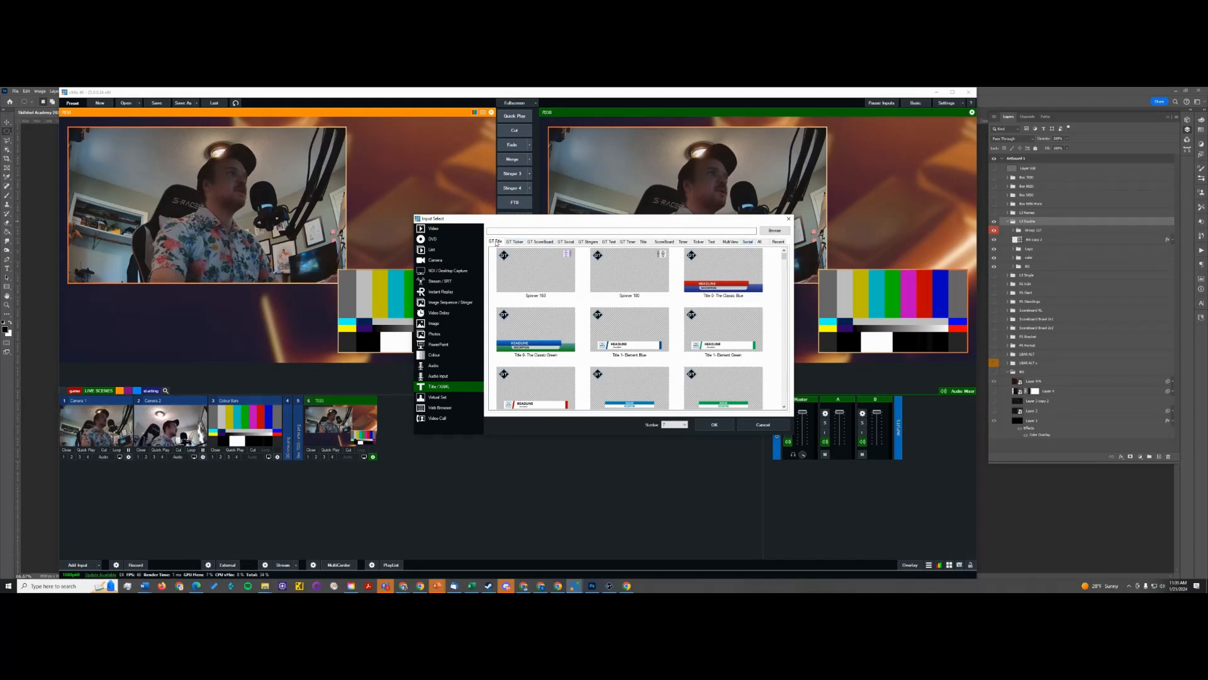
pyautogui.click(608, 241)
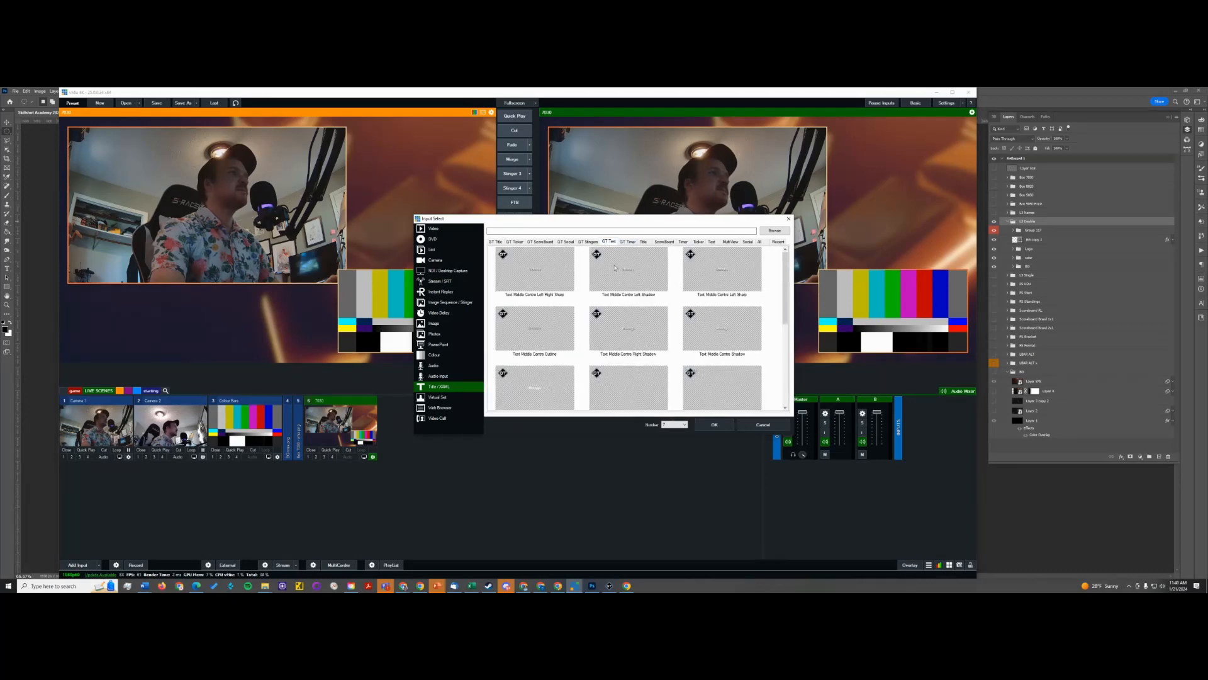
pyautogui.click(586, 243)
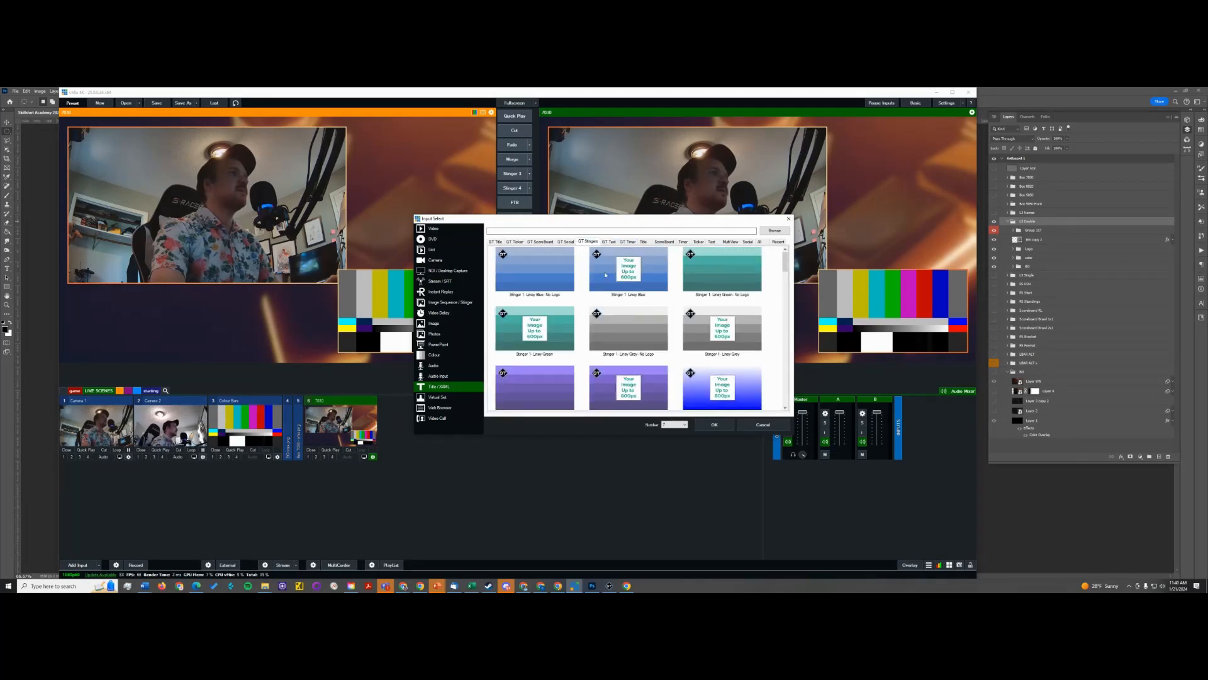
pyautogui.click(561, 243)
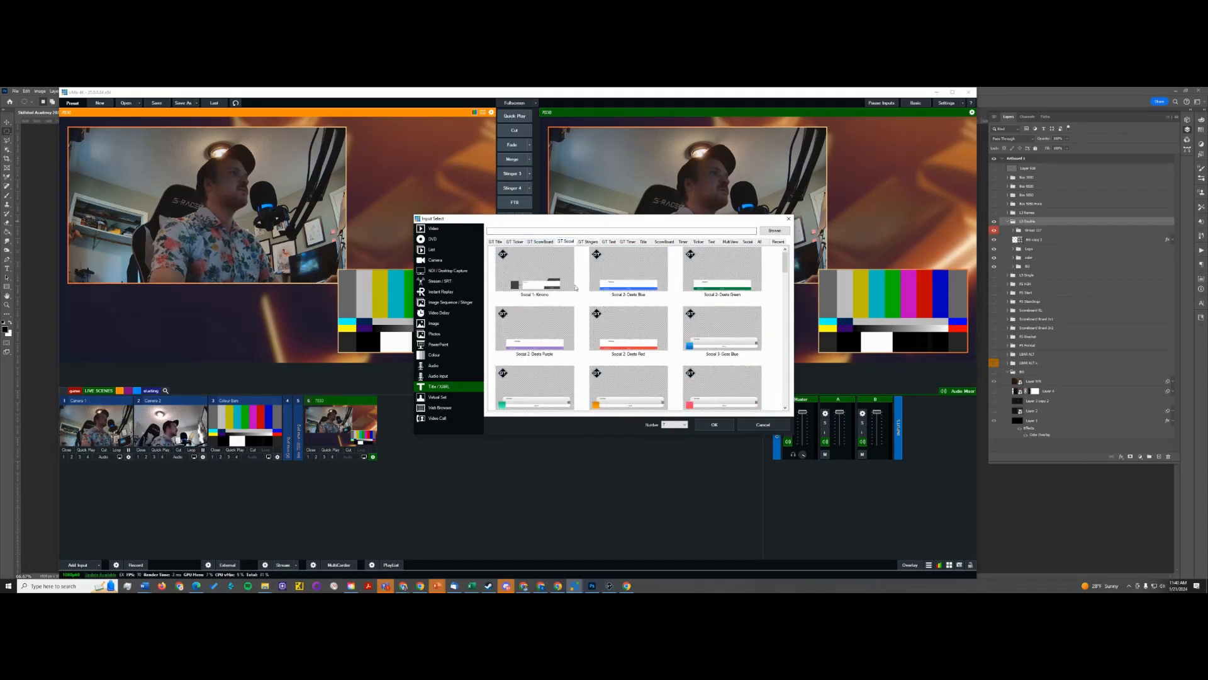
pyautogui.click(514, 242)
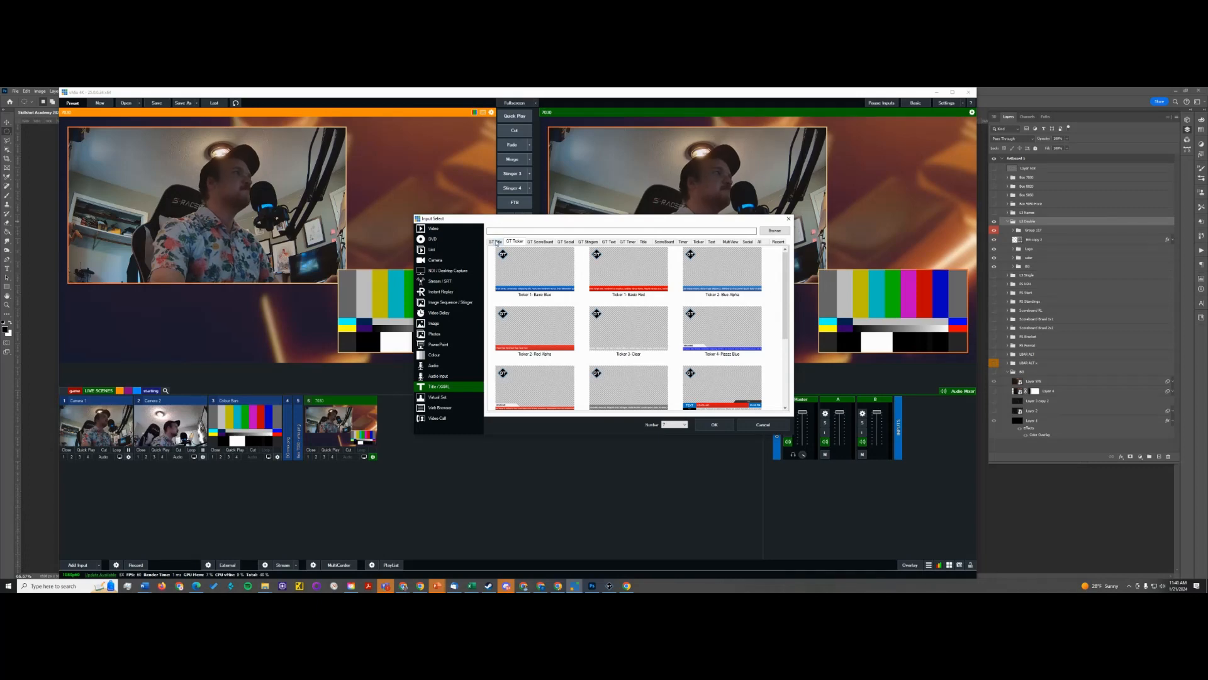
pyautogui.click(496, 242)
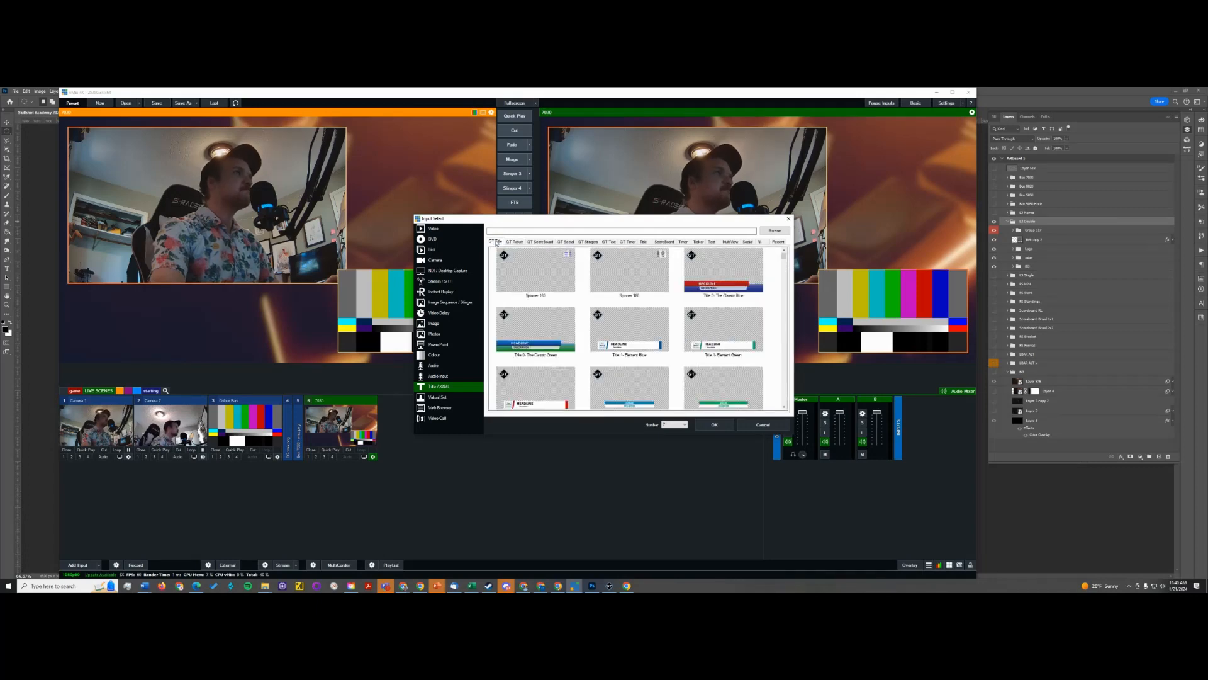
# Add the Title 11- Double Down lower third as an input and close its title editor with the default text.
pyautogui.click(727, 315)
pyautogui.scroll(-3, 659, 320)
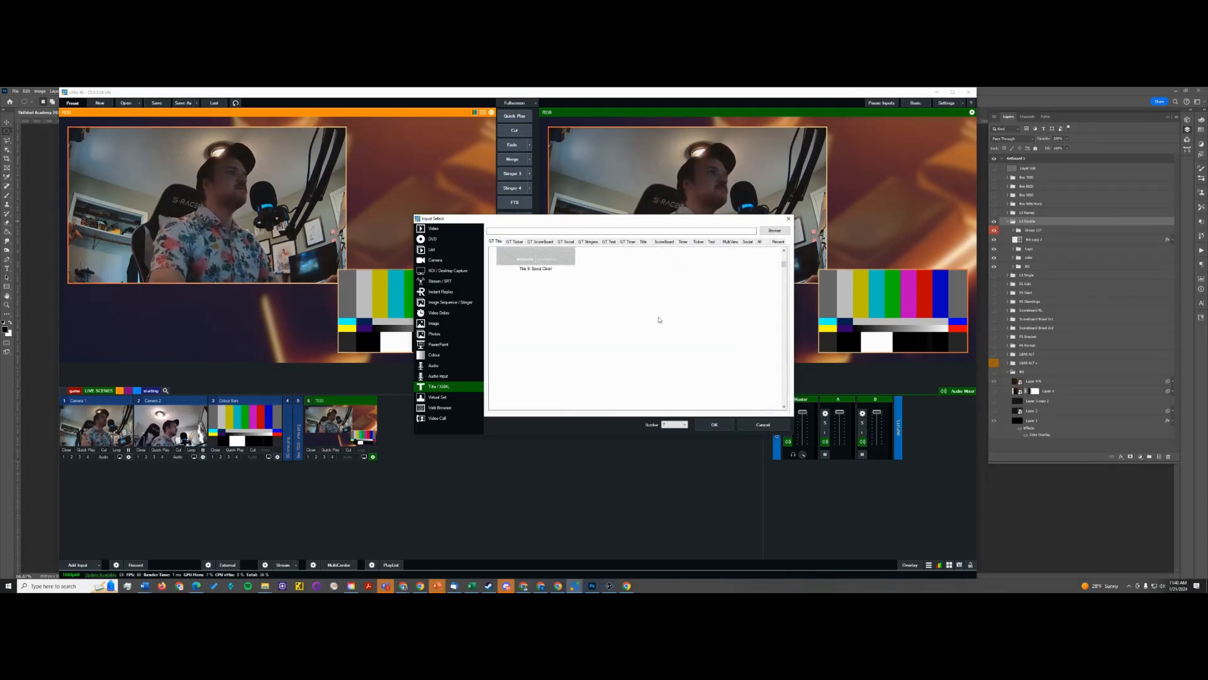
pyautogui.click(624, 303)
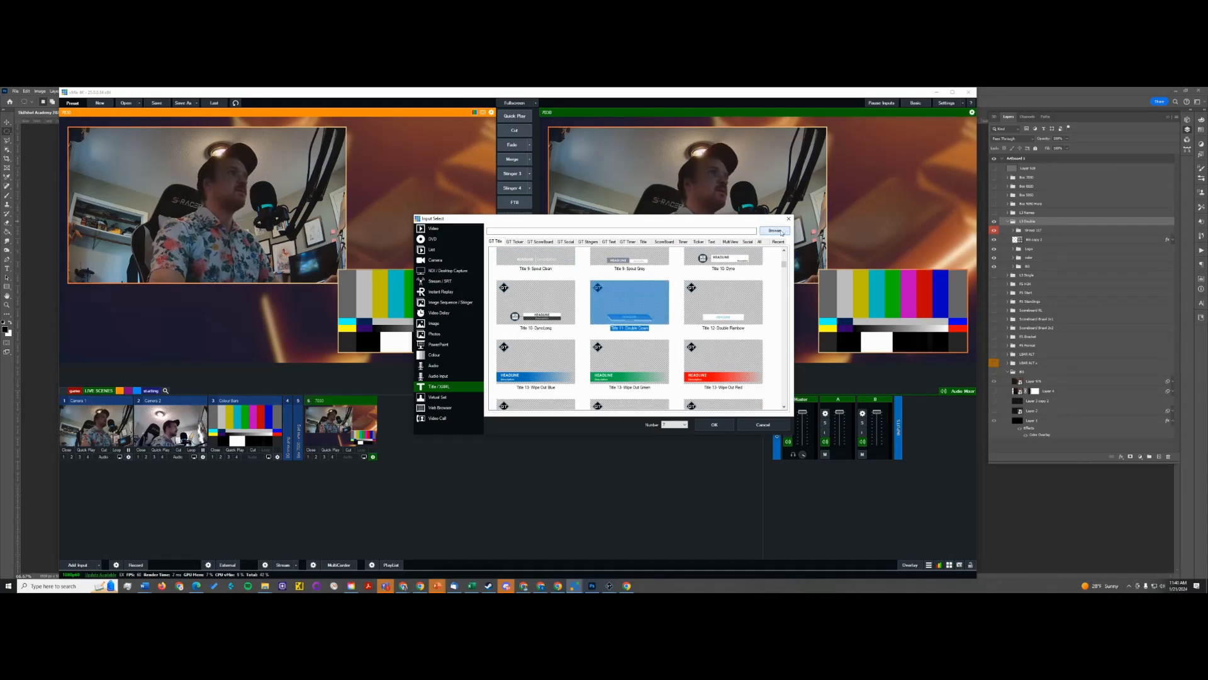
pyautogui.click(715, 425)
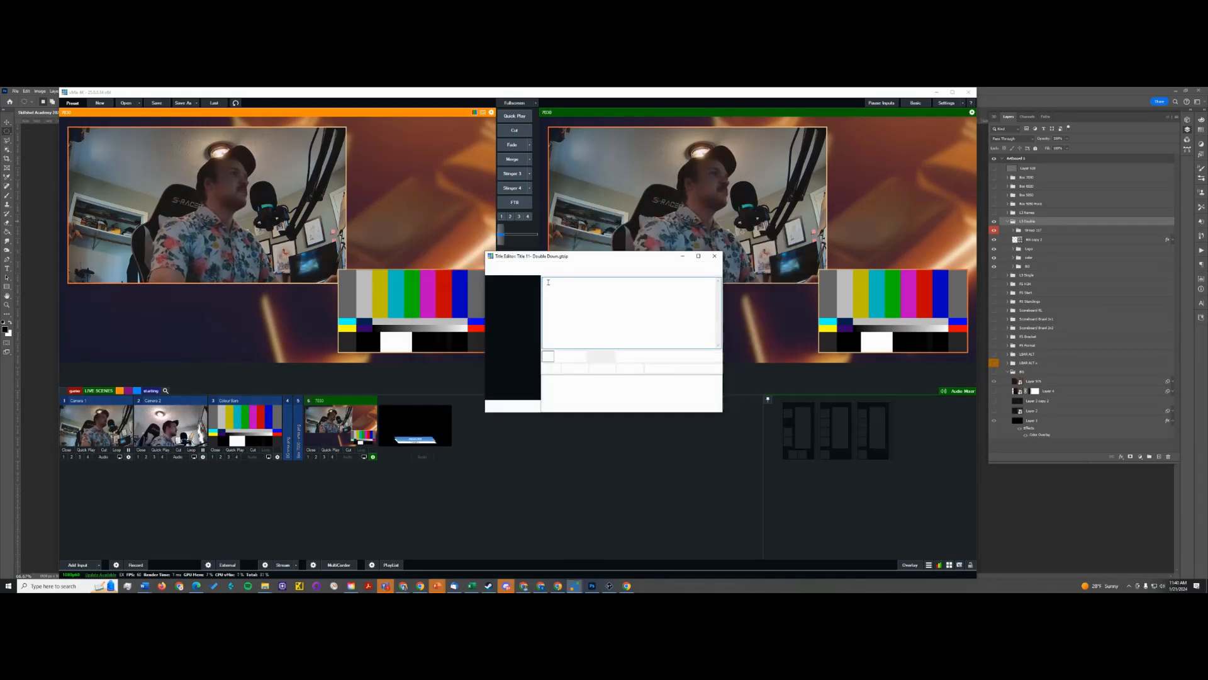
pyautogui.moveTo(705, 256); pyautogui.dragTo(750, 313)
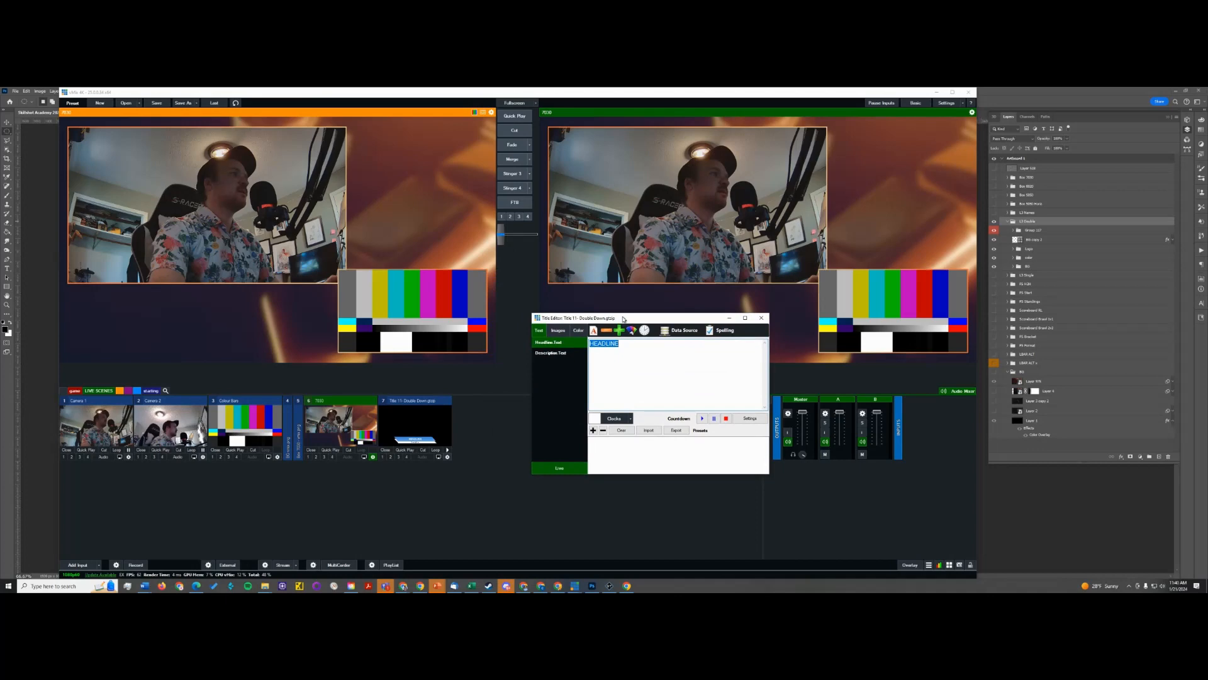
pyautogui.click(759, 312)
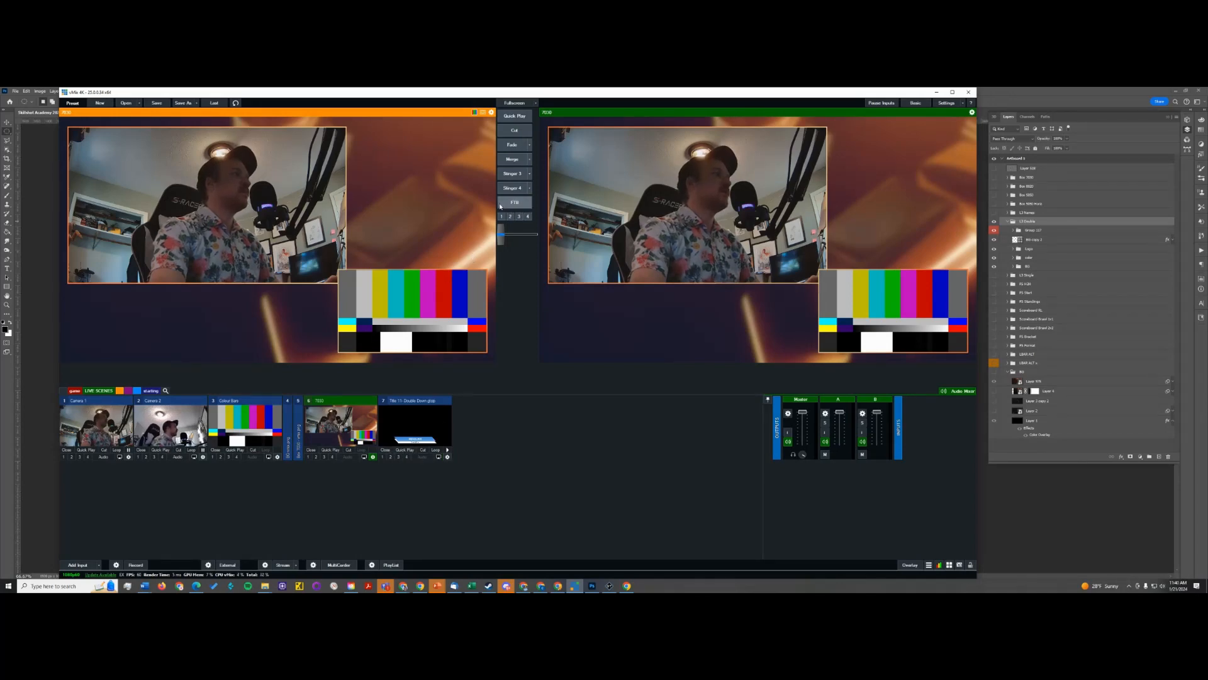
# Bring the Double Down title on and off the program output three times using overlay channel 1.
pyautogui.click(382, 457)
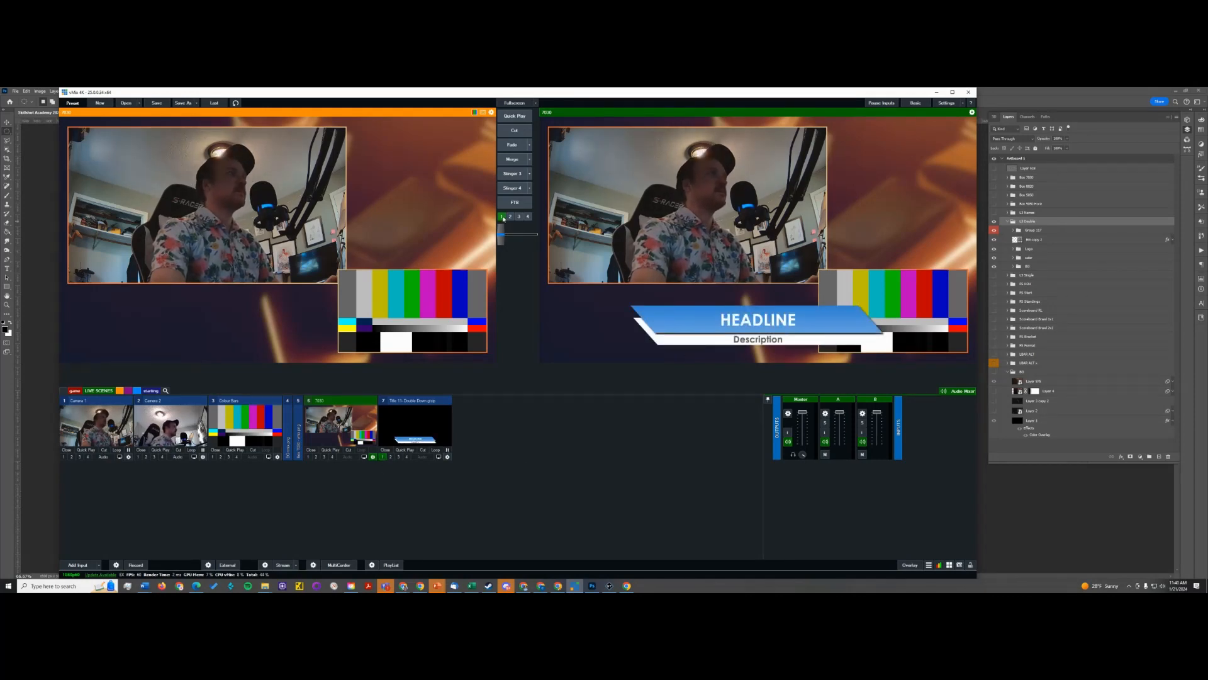
pyautogui.click(383, 457)
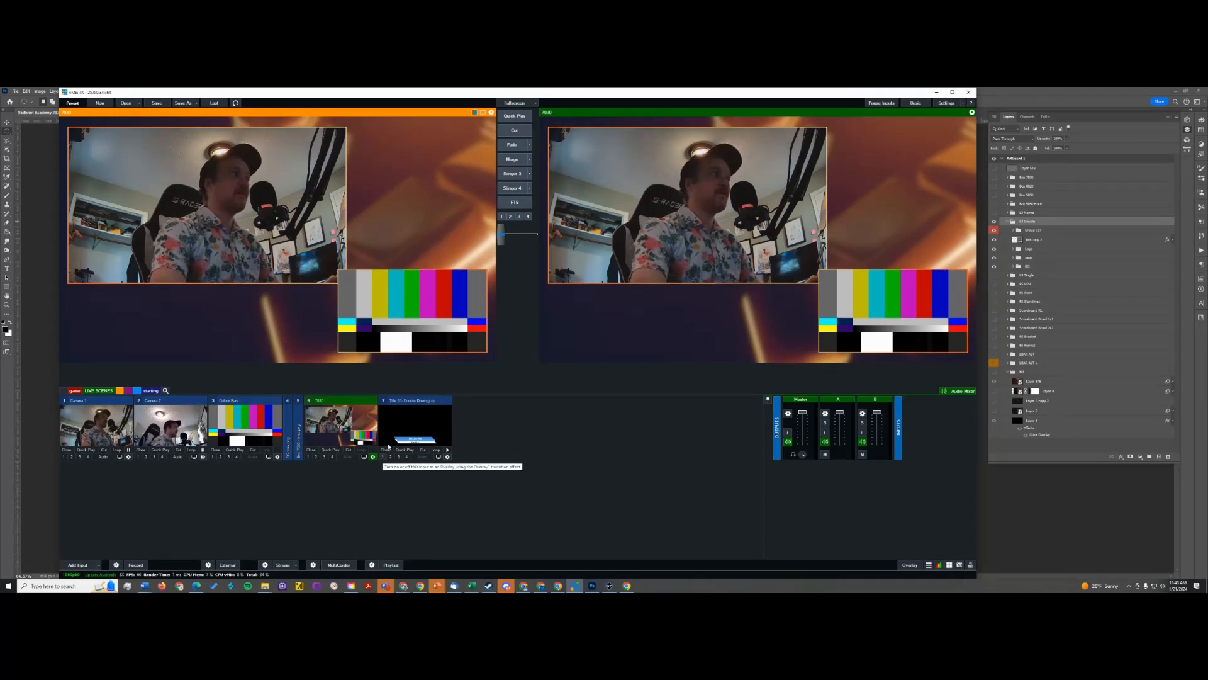
pyautogui.click(502, 217)
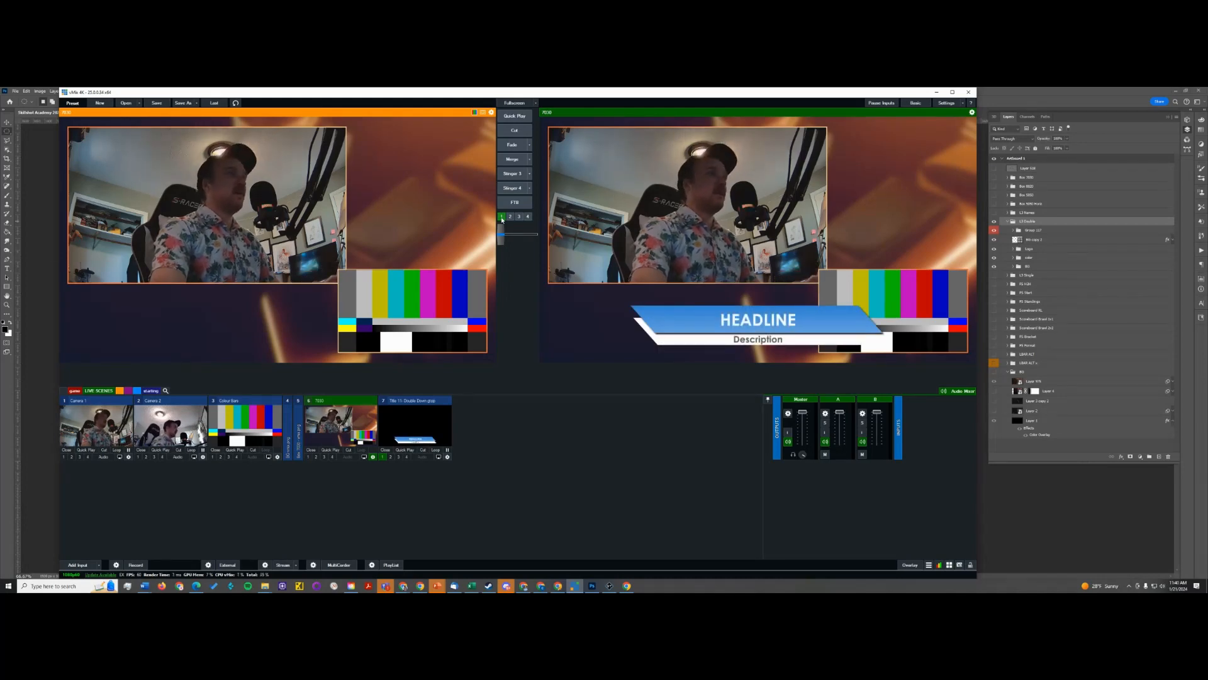
pyautogui.click(503, 217)
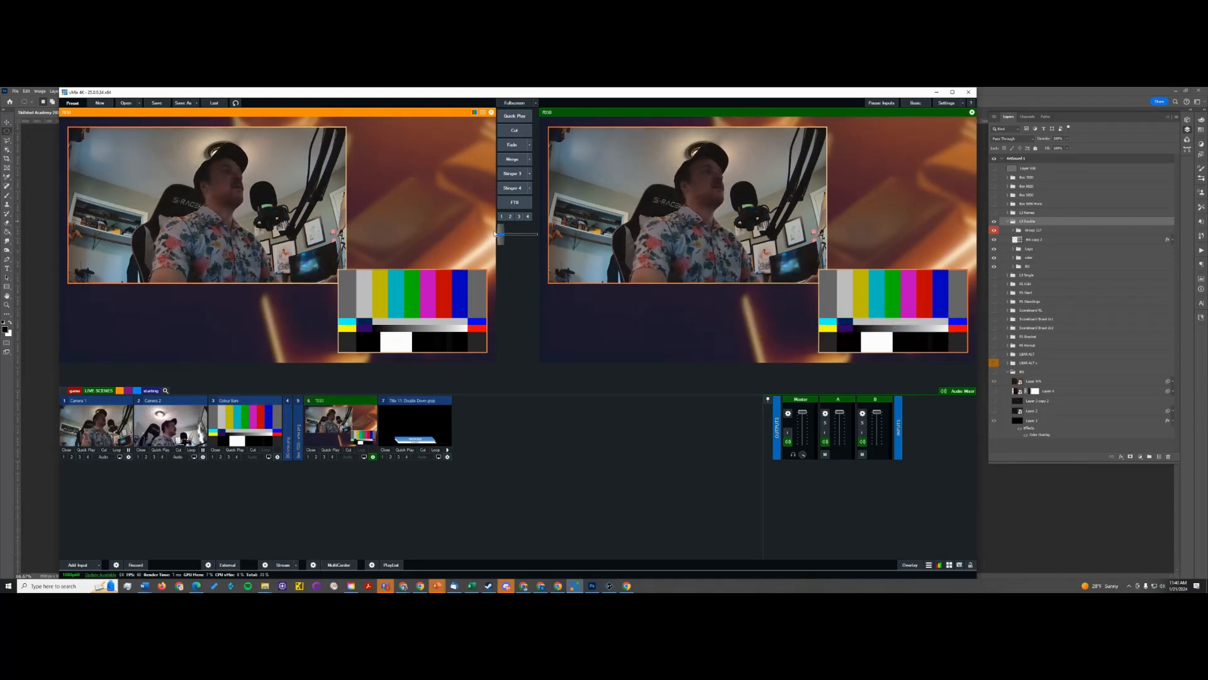
pyautogui.click(501, 217)
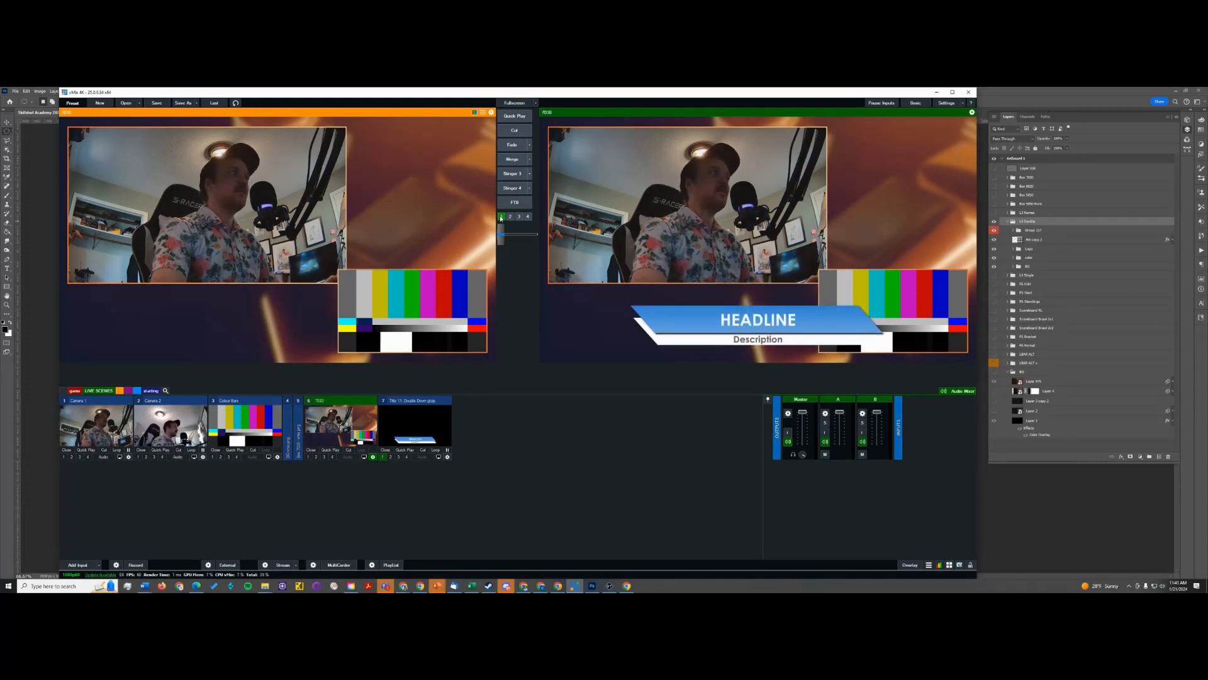
pyautogui.click(502, 217)
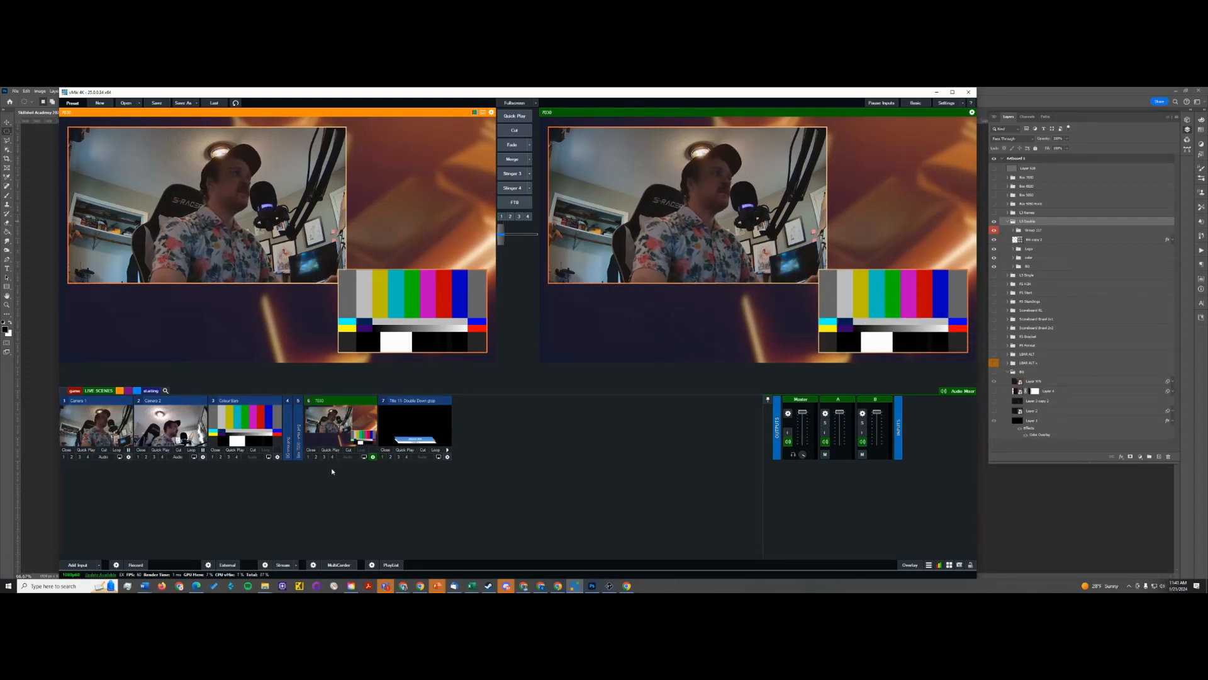
# Show the Colour Bars input over the live 7030 scene on overlay channel 1, and take it off again.
pyautogui.click(212, 458)
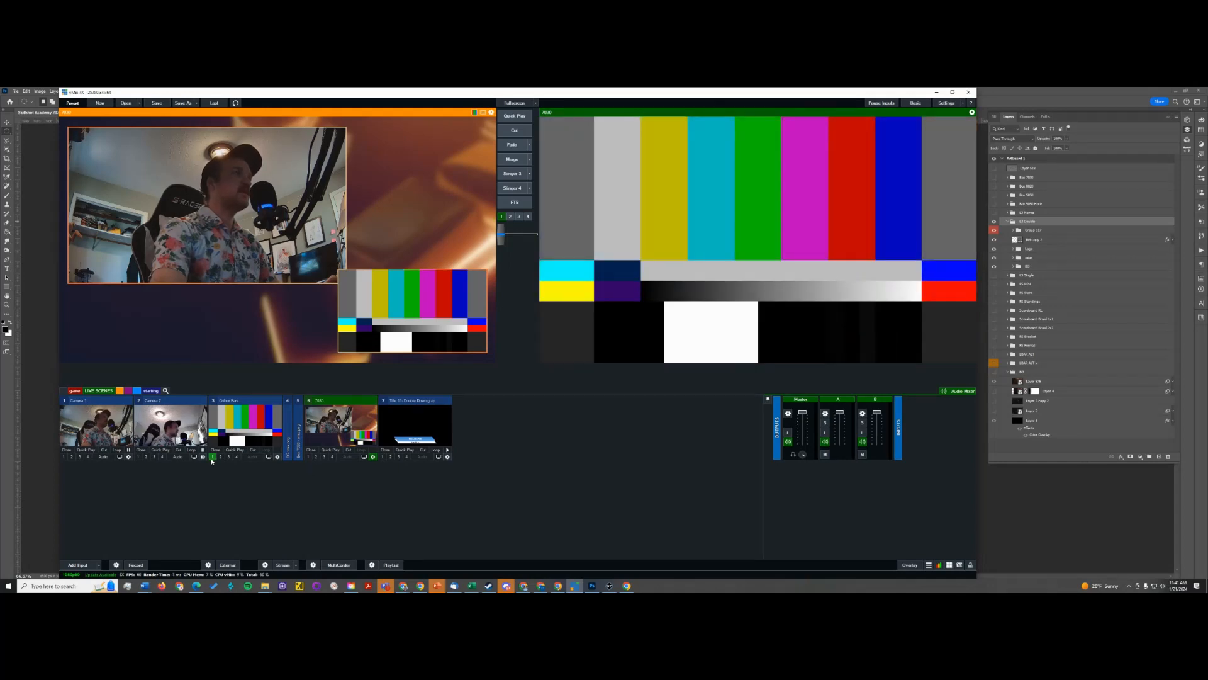
pyautogui.click(502, 218)
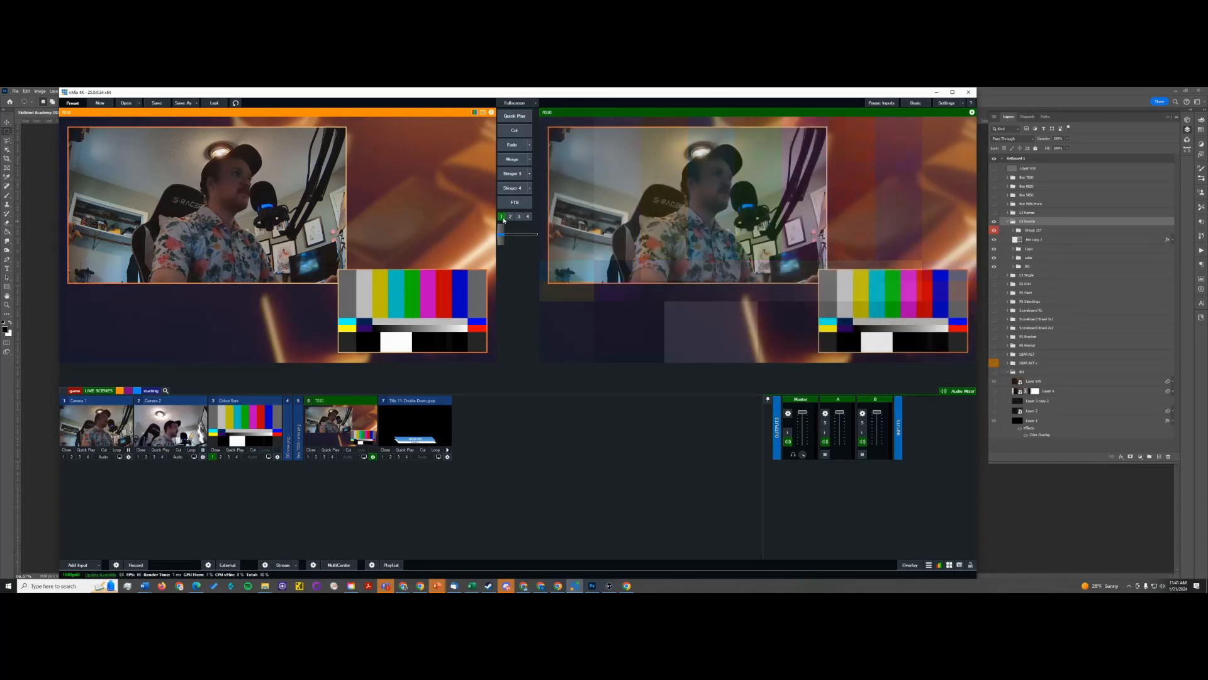
pyautogui.click(503, 218)
pyautogui.click(503, 218)
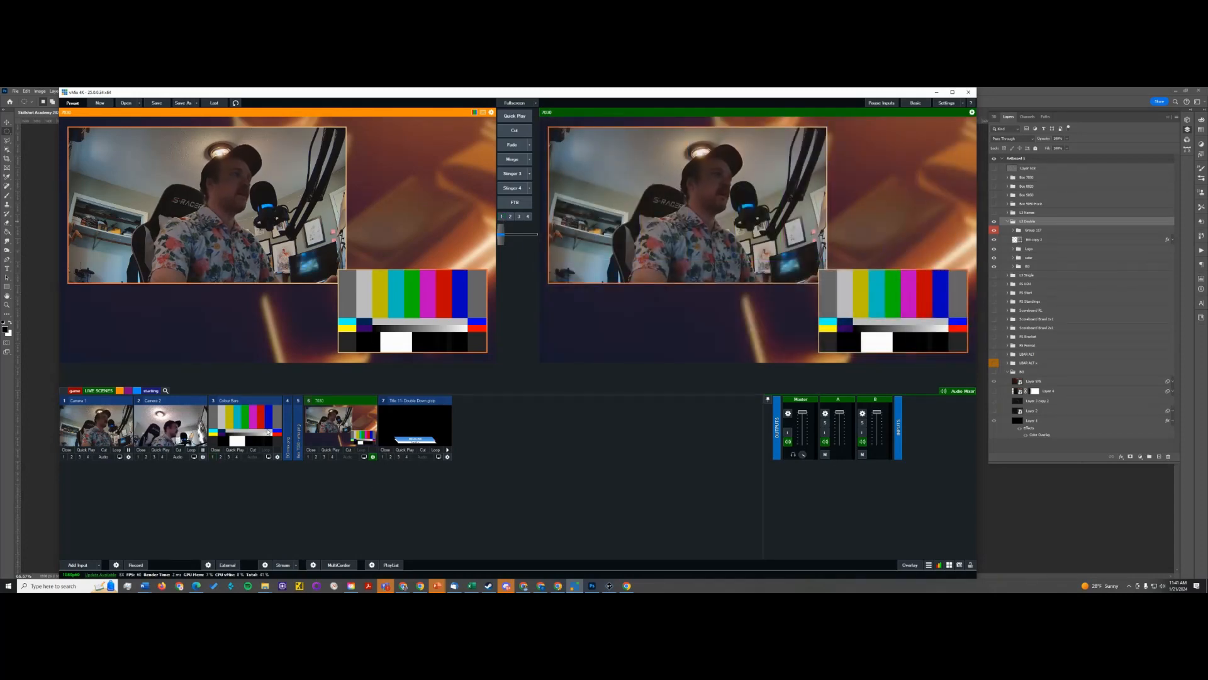
# Show the Double Down lower third over the live scene on overlay 1 twice more, removing it each time.
pyautogui.click(383, 456)
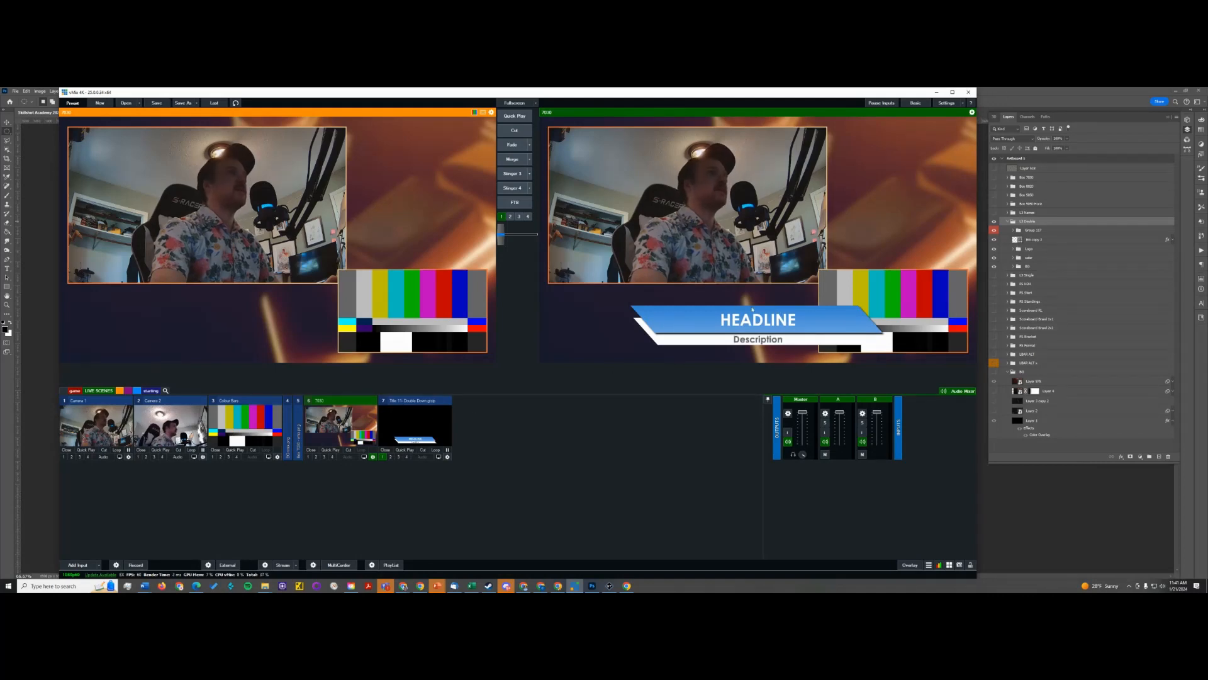
pyautogui.click(382, 456)
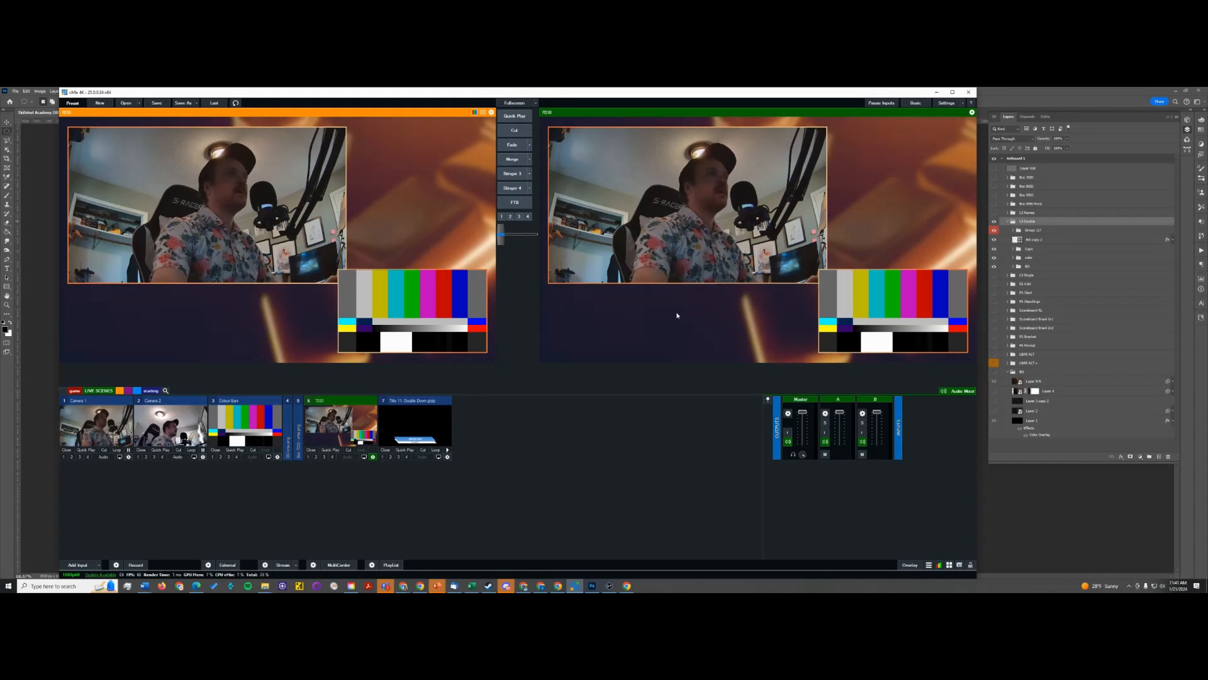
pyautogui.click(383, 457)
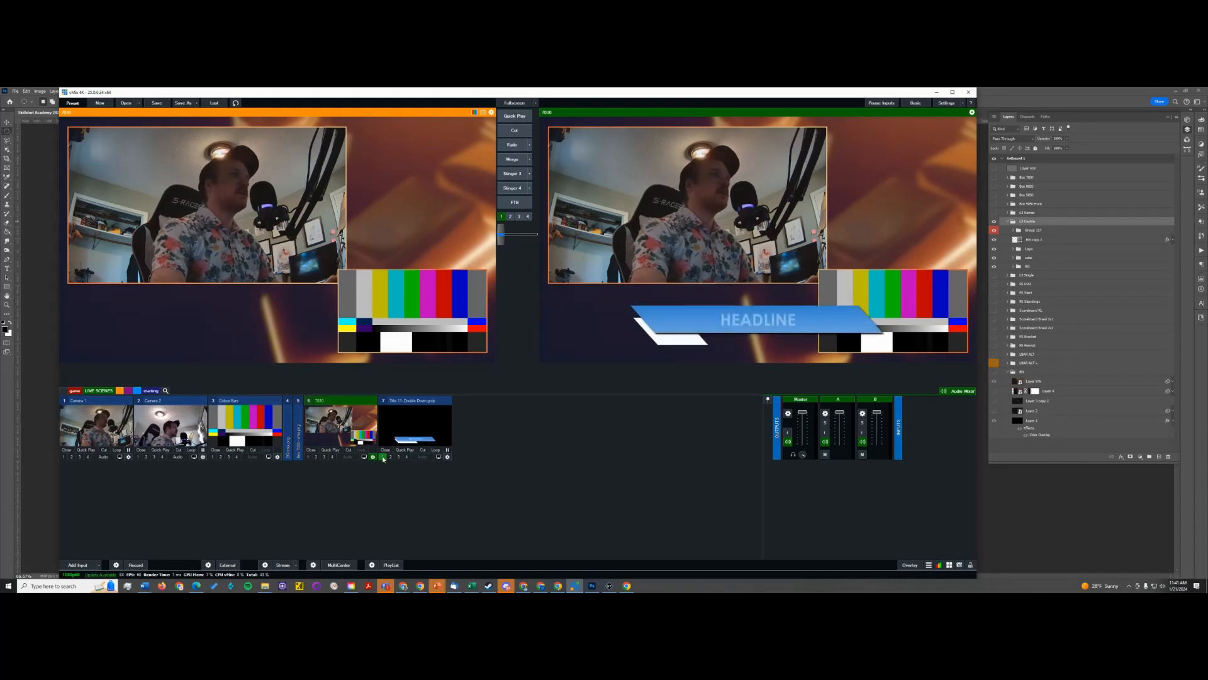
pyautogui.click(384, 458)
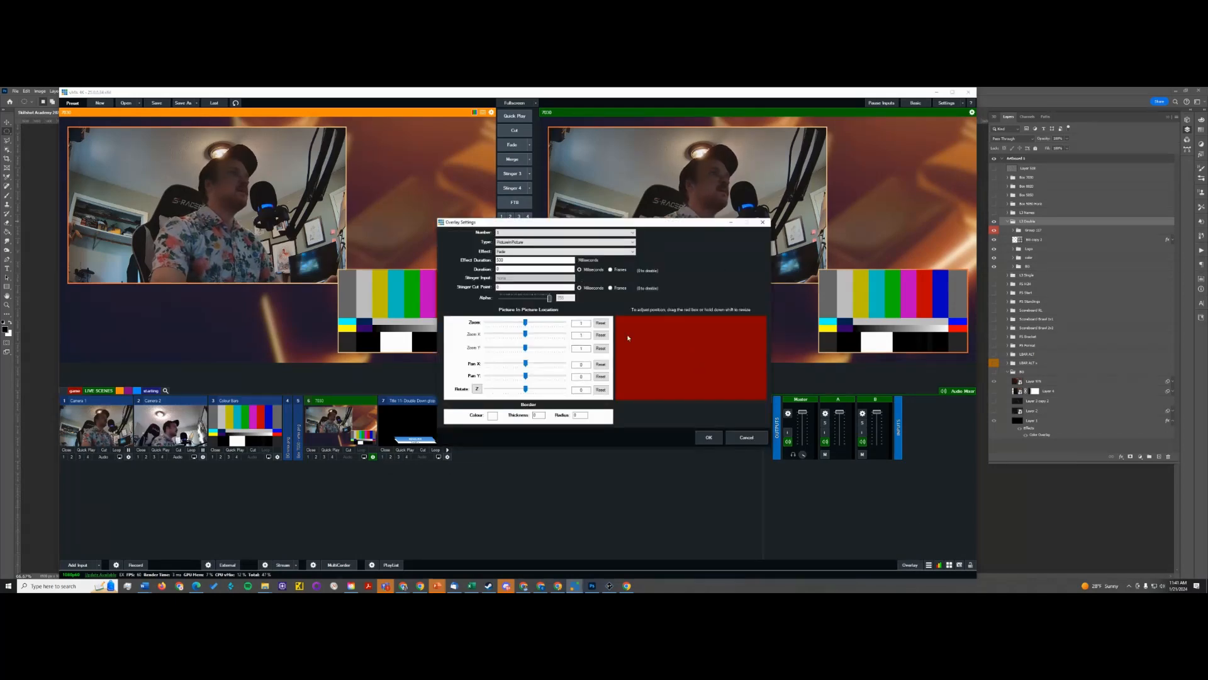
# Compare the overlay settings of several overlay numbers, including overlay 4, and leave them without changes.
pyautogui.click(541, 232)
pyautogui.click(506, 253)
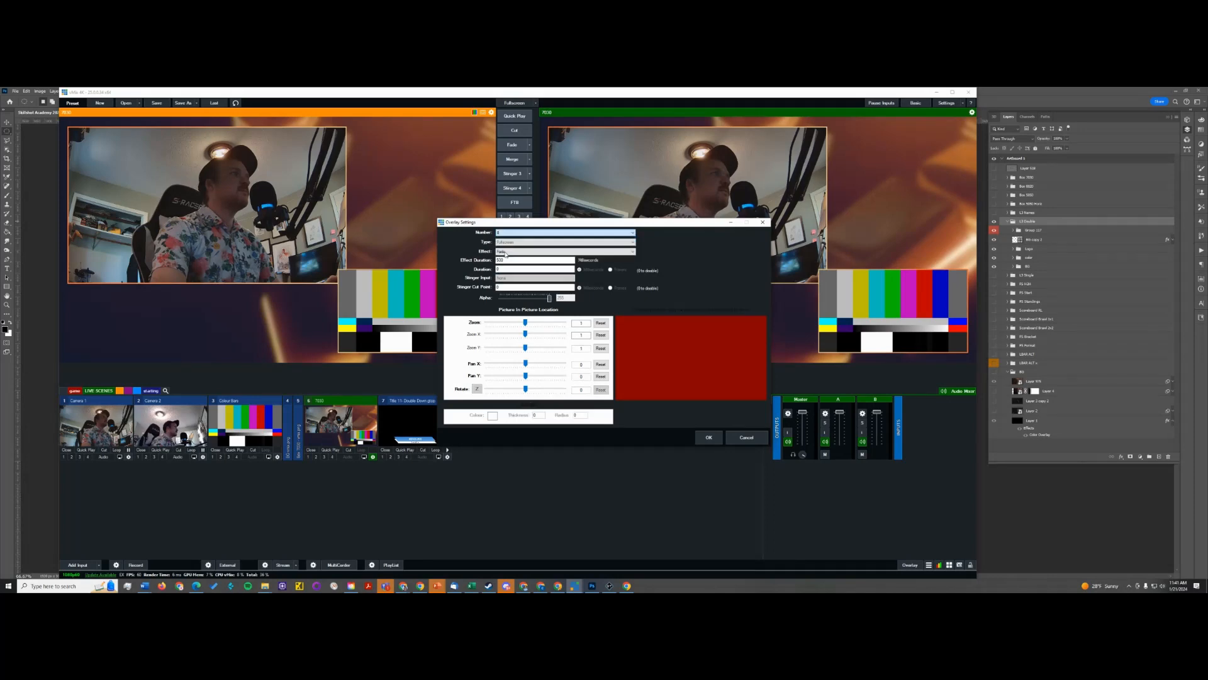
pyautogui.click(513, 233)
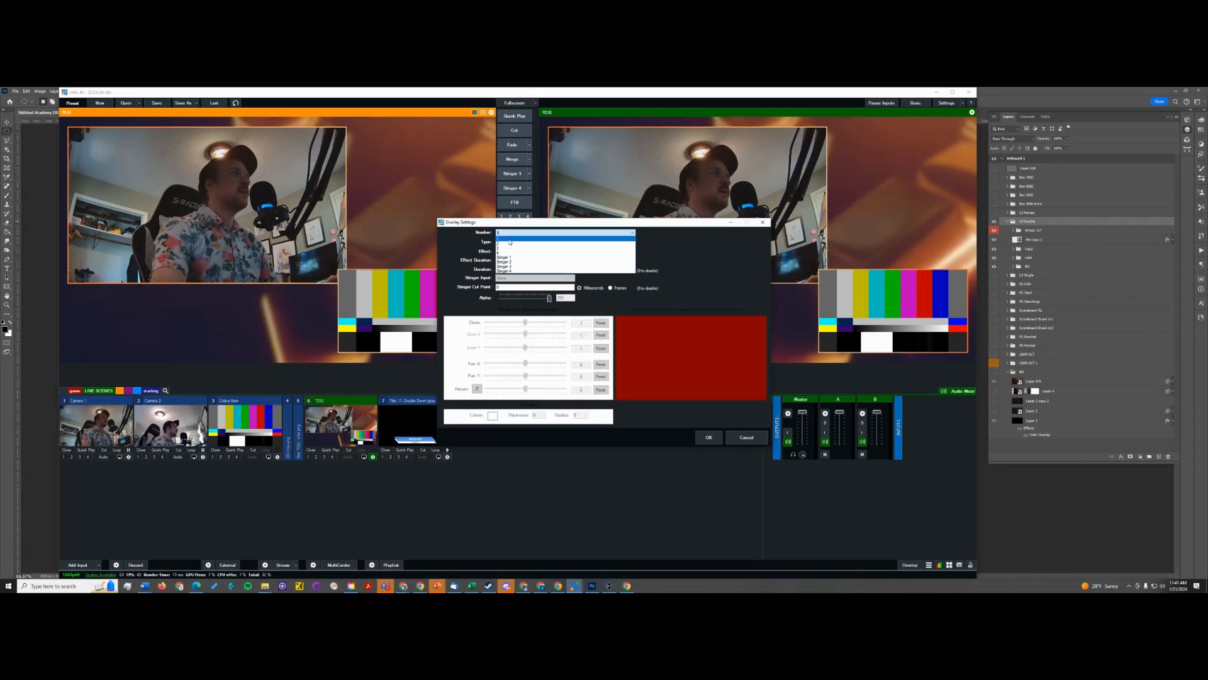
pyautogui.click(510, 240)
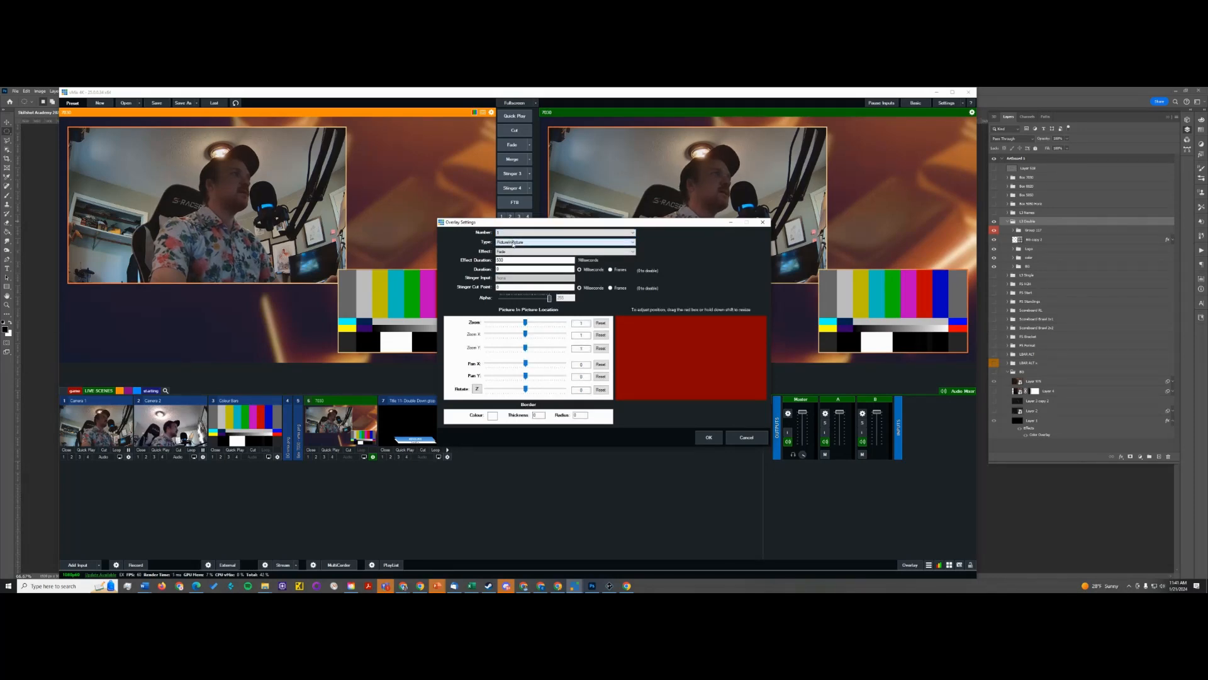
pyautogui.click(746, 437)
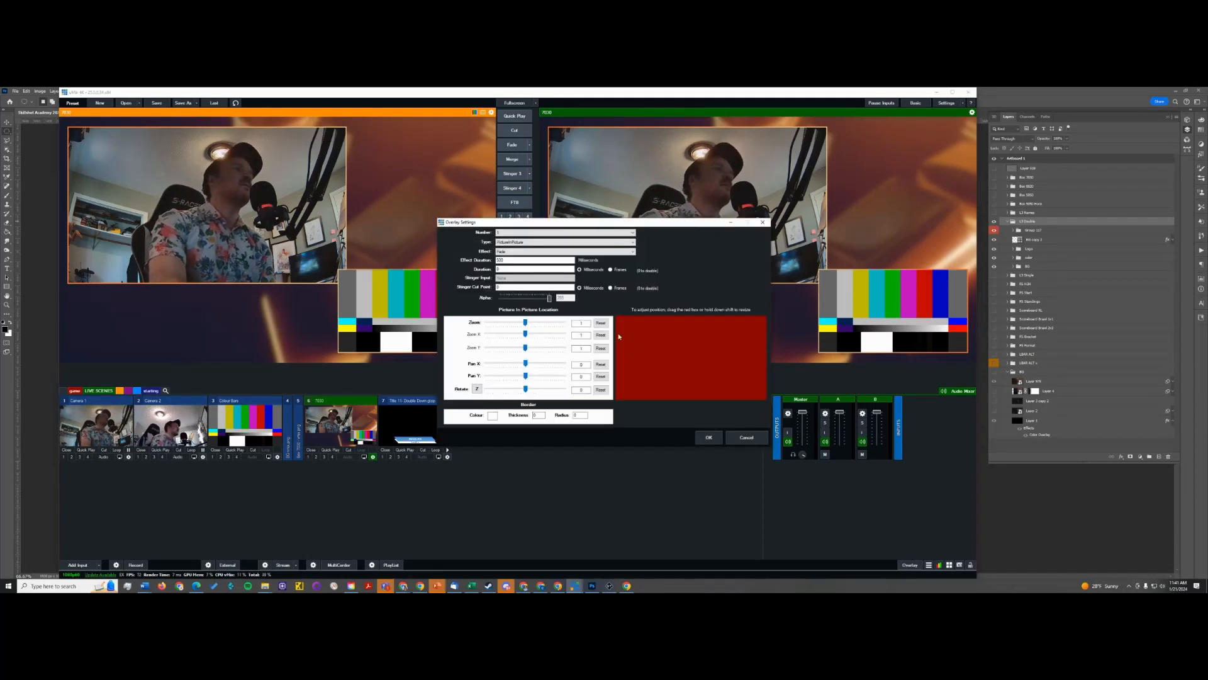
# Configure overlay 4 as Picture in Picture, scaled to about a quarter size and placed in the frame's upper-right corner.
pyautogui.click(508, 233)
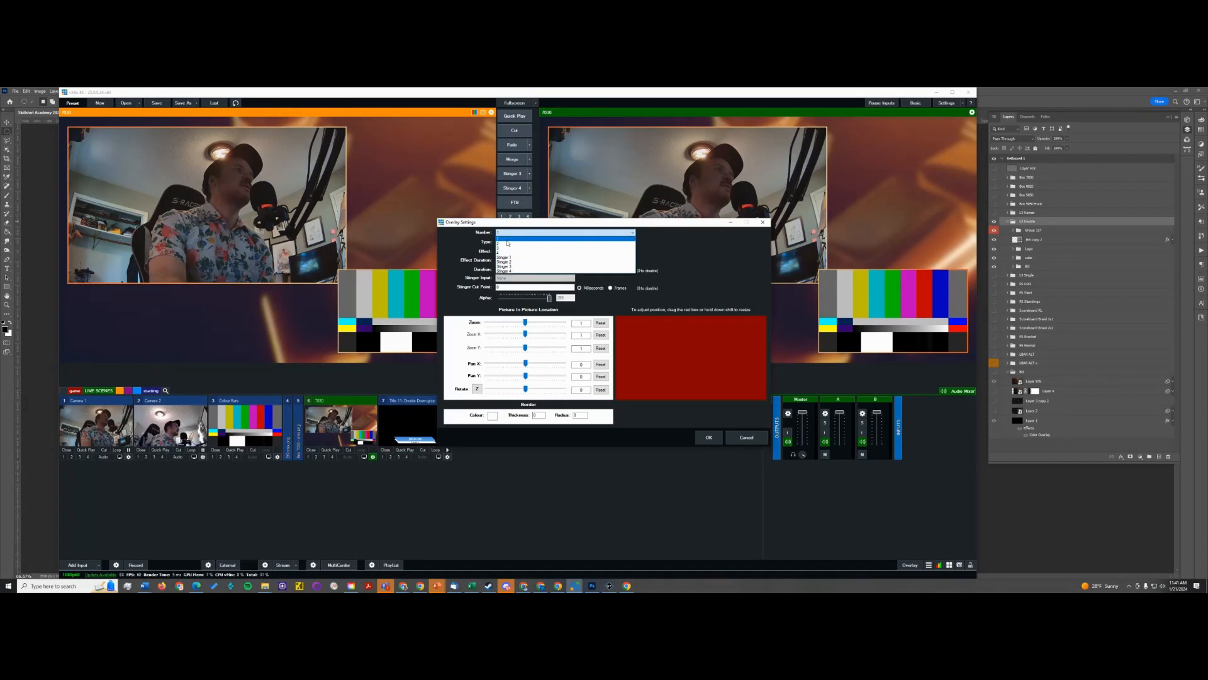
pyautogui.click(504, 261)
pyautogui.click(502, 242)
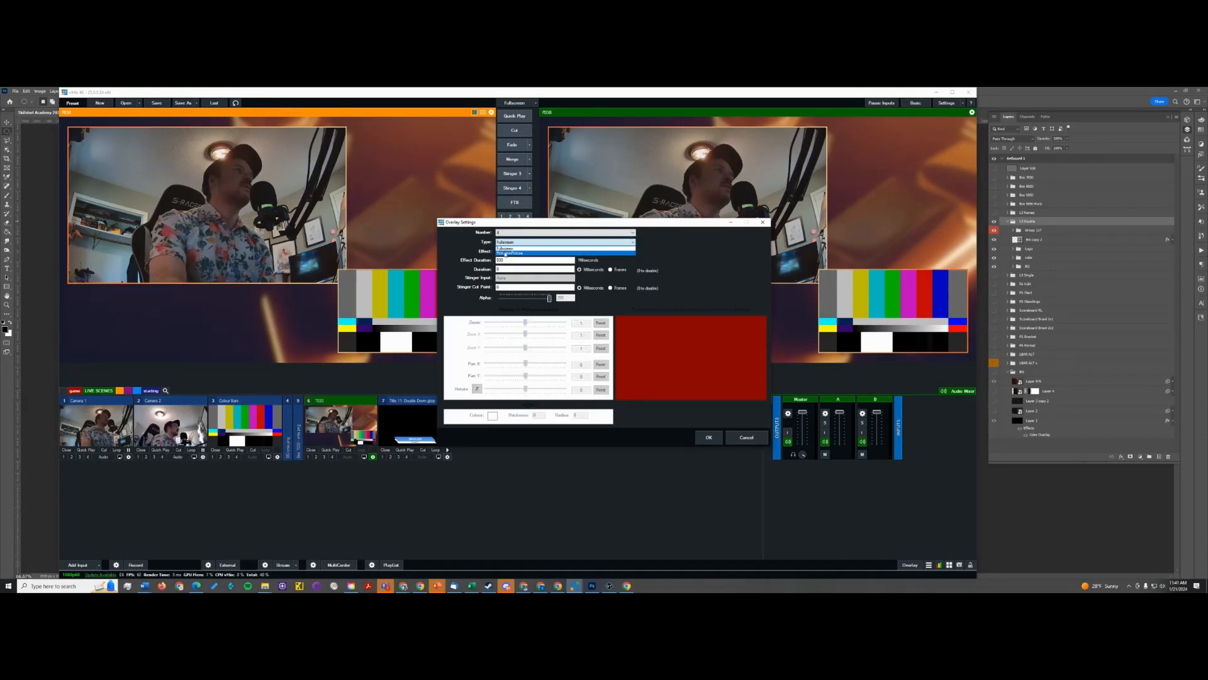
pyautogui.click(510, 249)
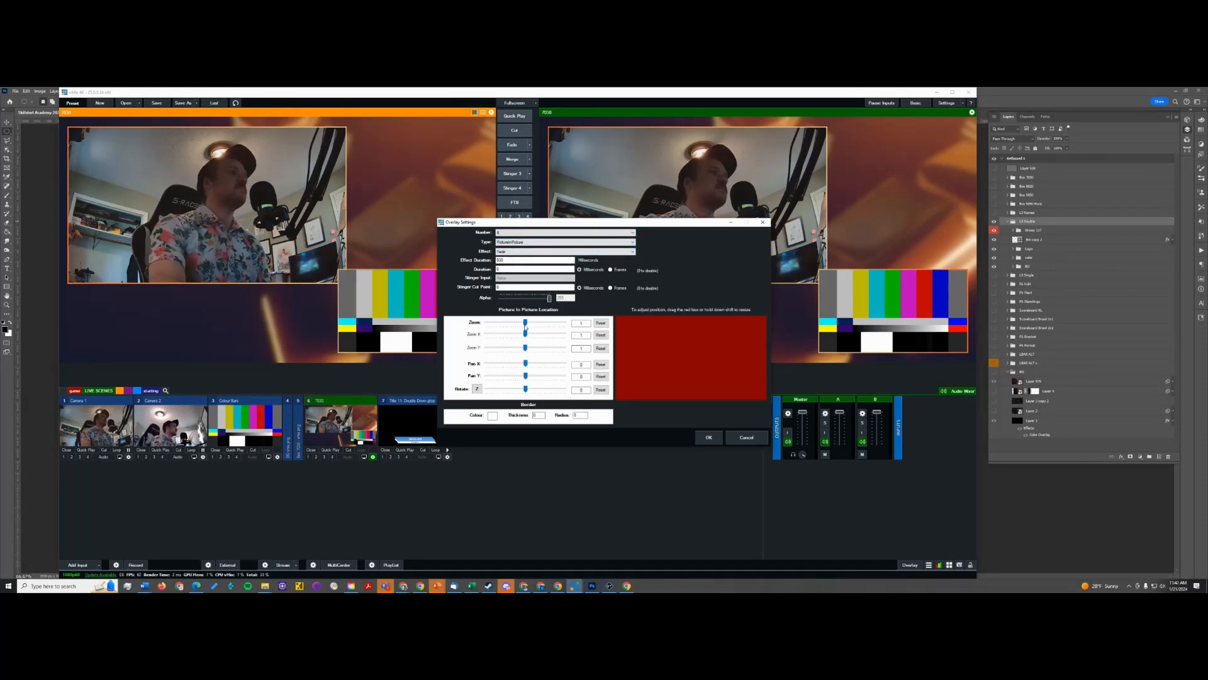
pyautogui.moveTo(525, 322); pyautogui.dragTo(496, 323)
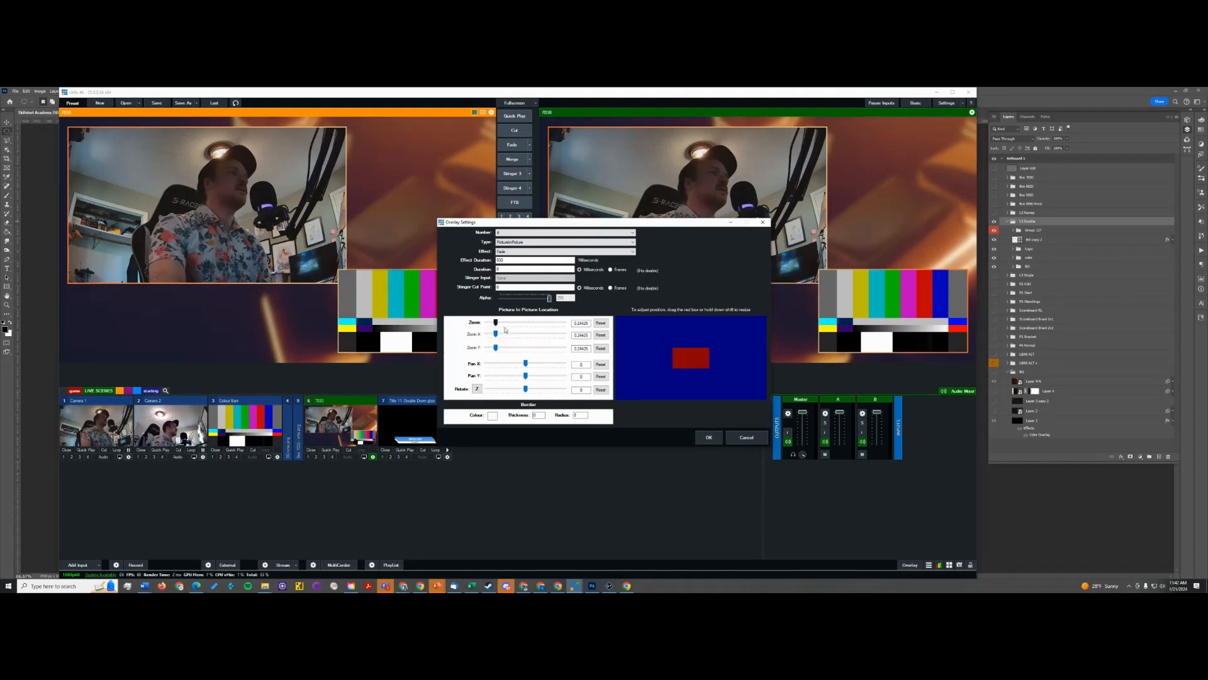
pyautogui.moveTo(697, 363); pyautogui.dragTo(739, 336)
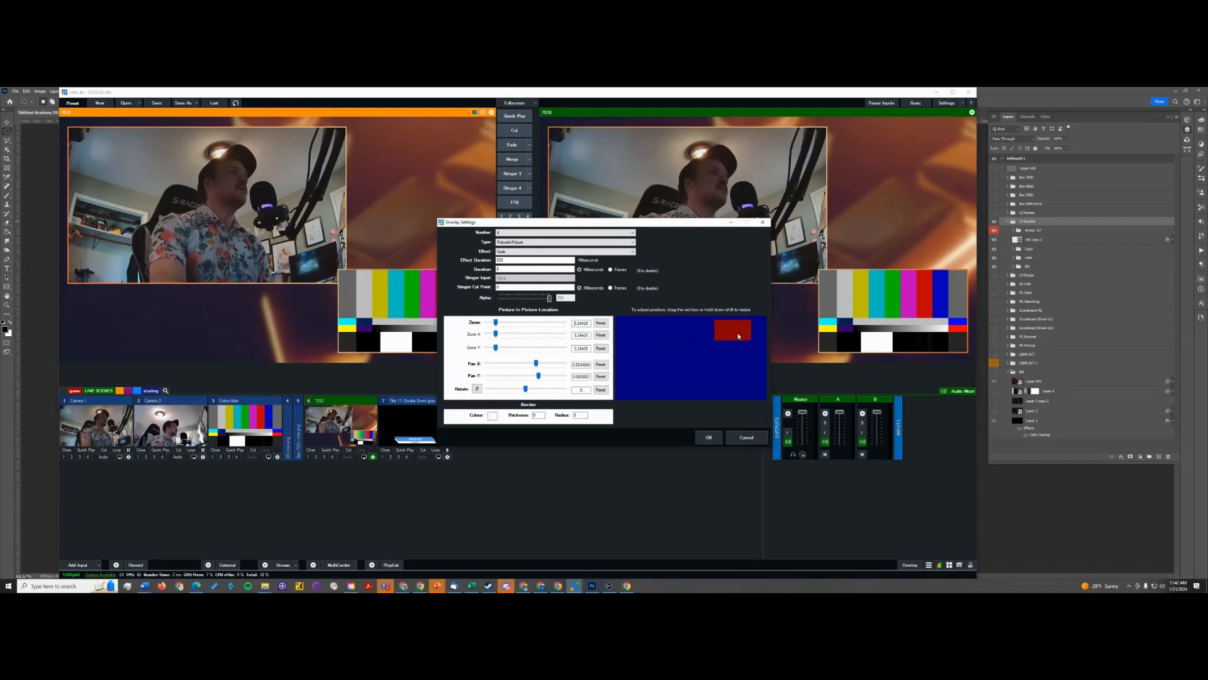
pyautogui.click(710, 437)
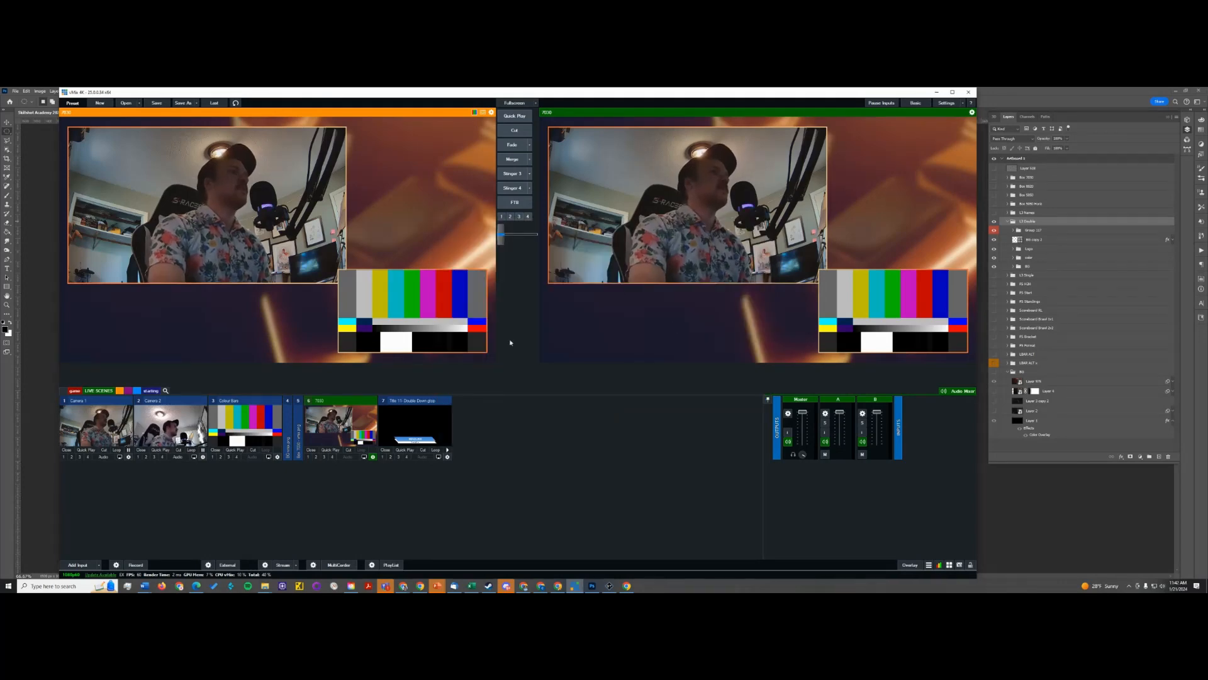
# Show the Colour Bars input and Camera 2 one after the other over the live 7030 scene on overlay 4, removing each.
pyautogui.click(237, 458)
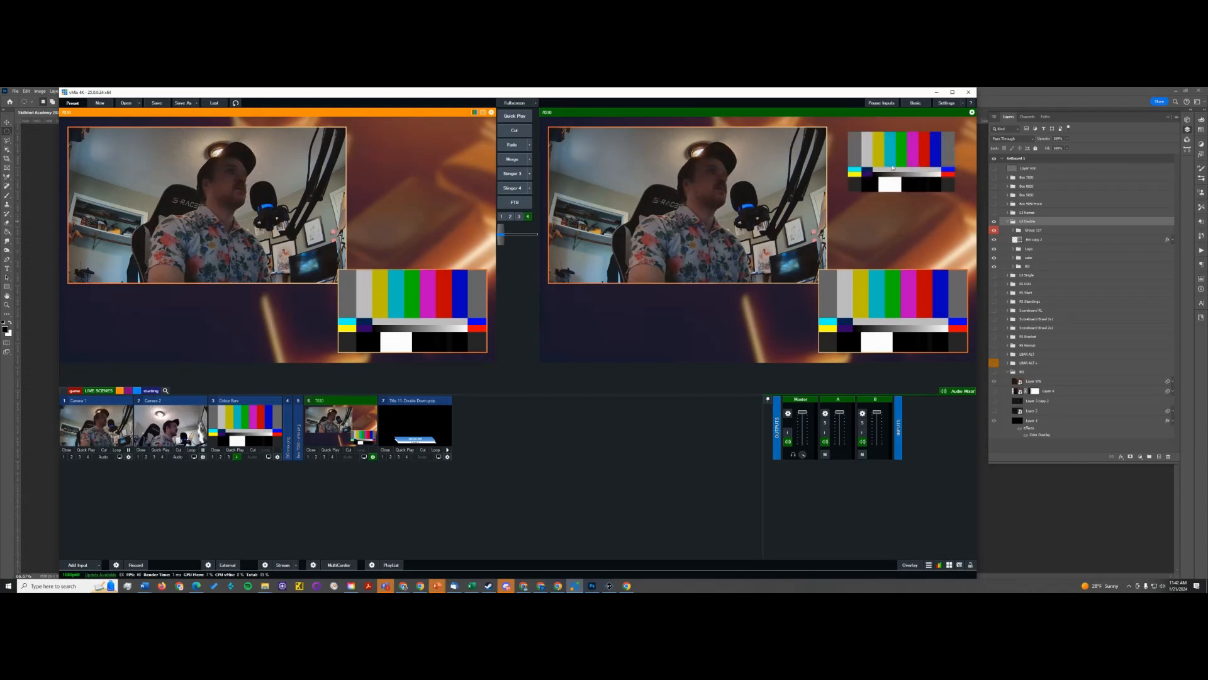
pyautogui.click(237, 457)
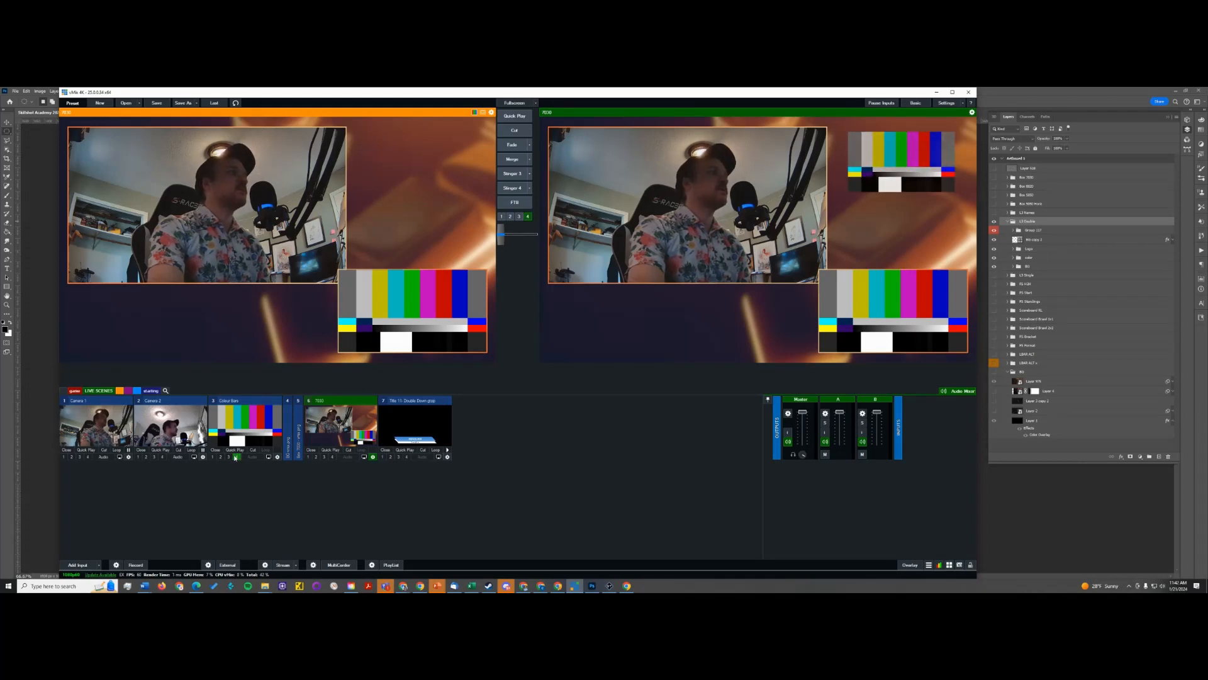
pyautogui.click(163, 457)
pyautogui.click(163, 458)
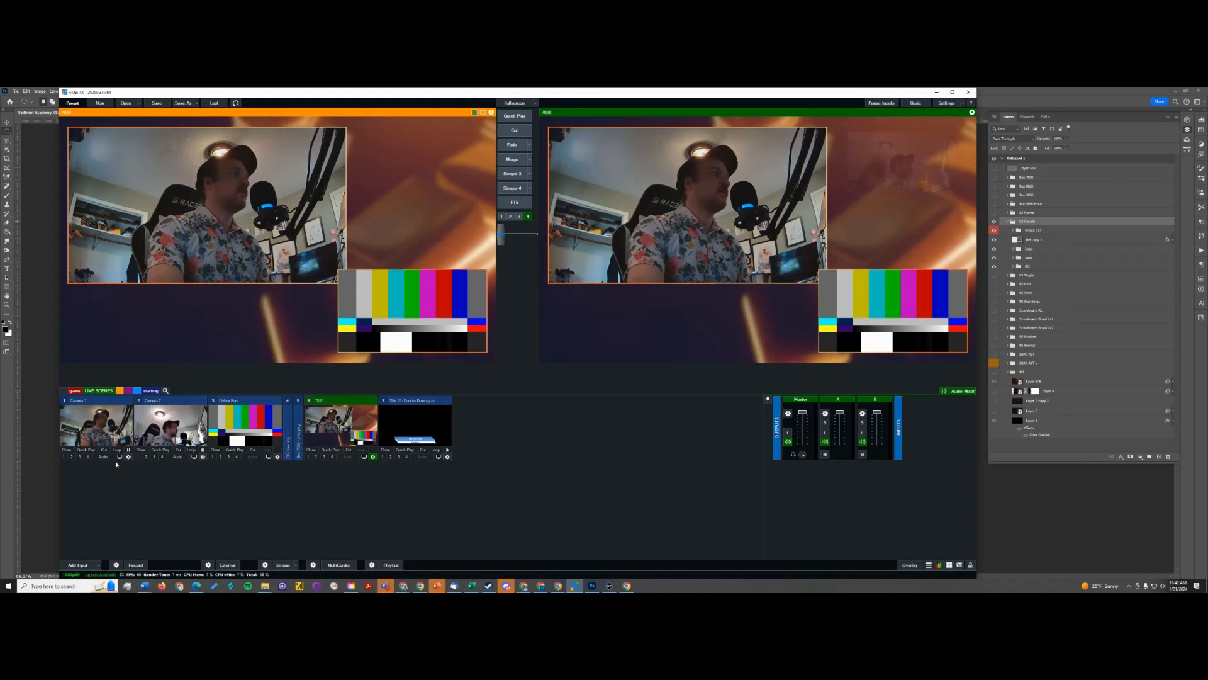
# Show the 7030 scene and the Double Down title in turn on overlay 4, taking each off again.
pyautogui.click(332, 457)
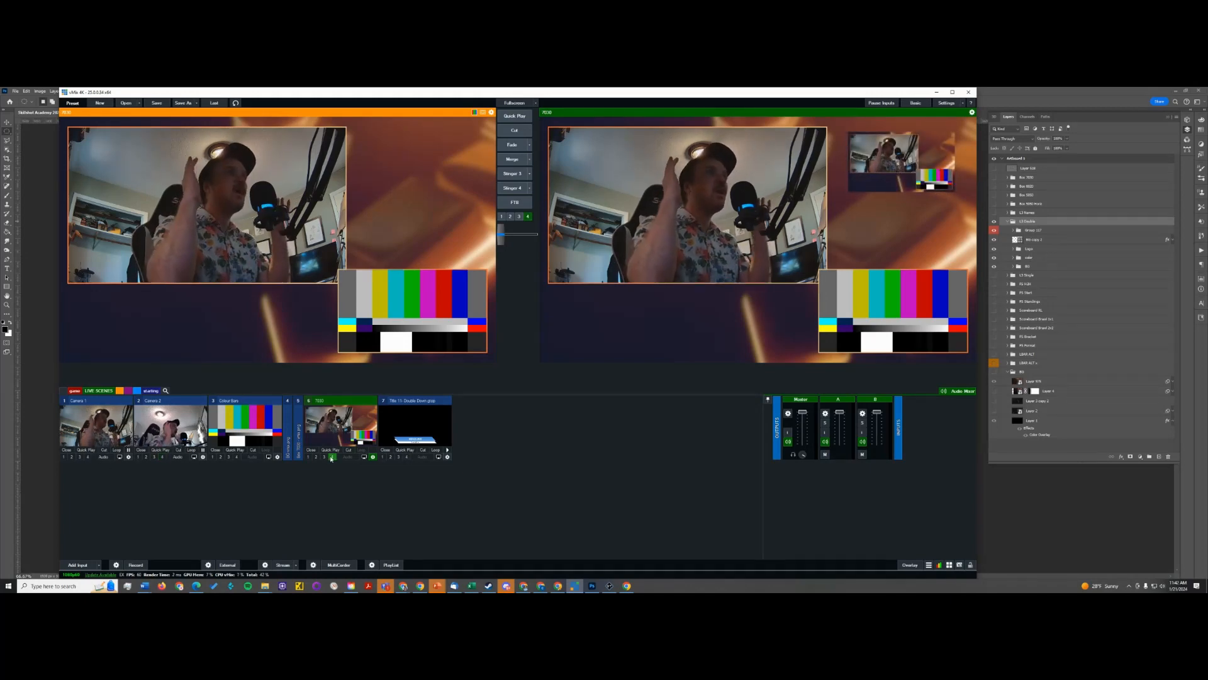
pyautogui.click(332, 457)
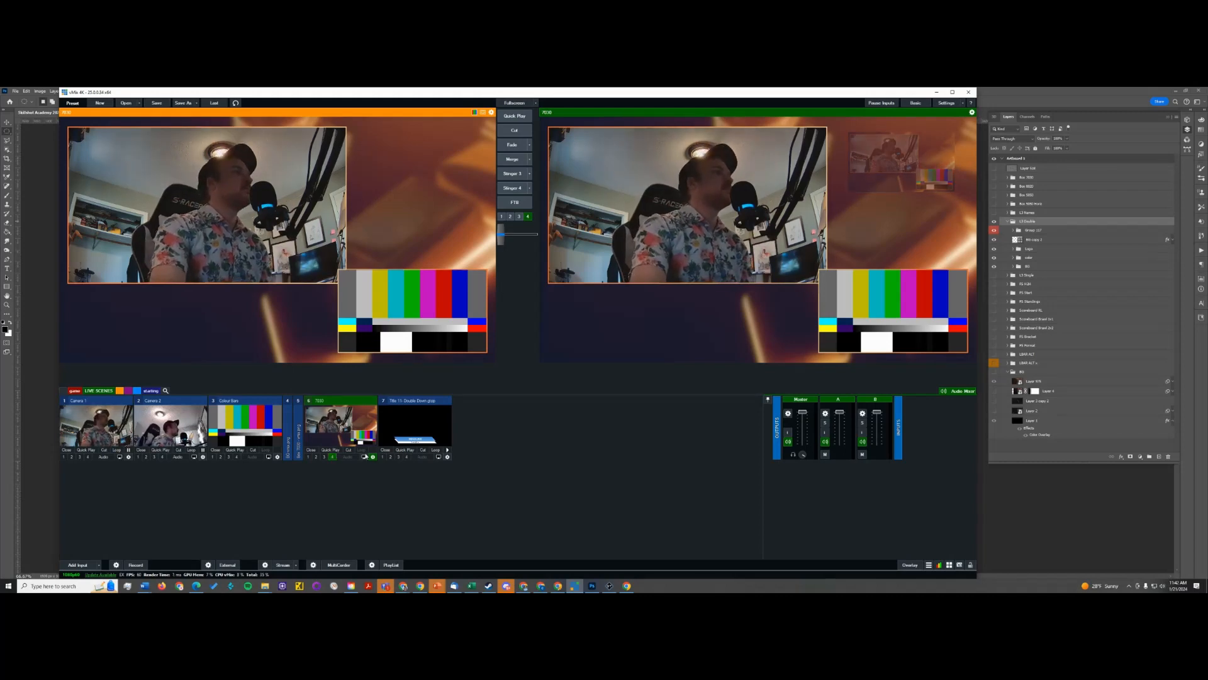
pyautogui.click(408, 457)
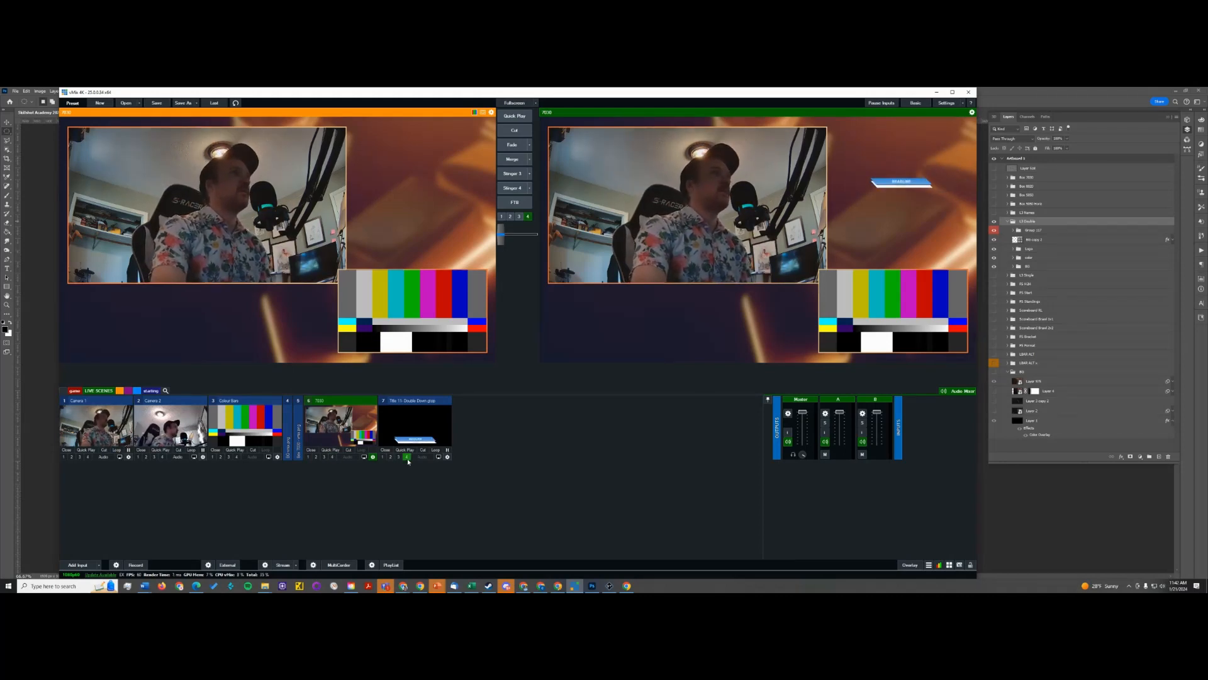
pyautogui.click(407, 458)
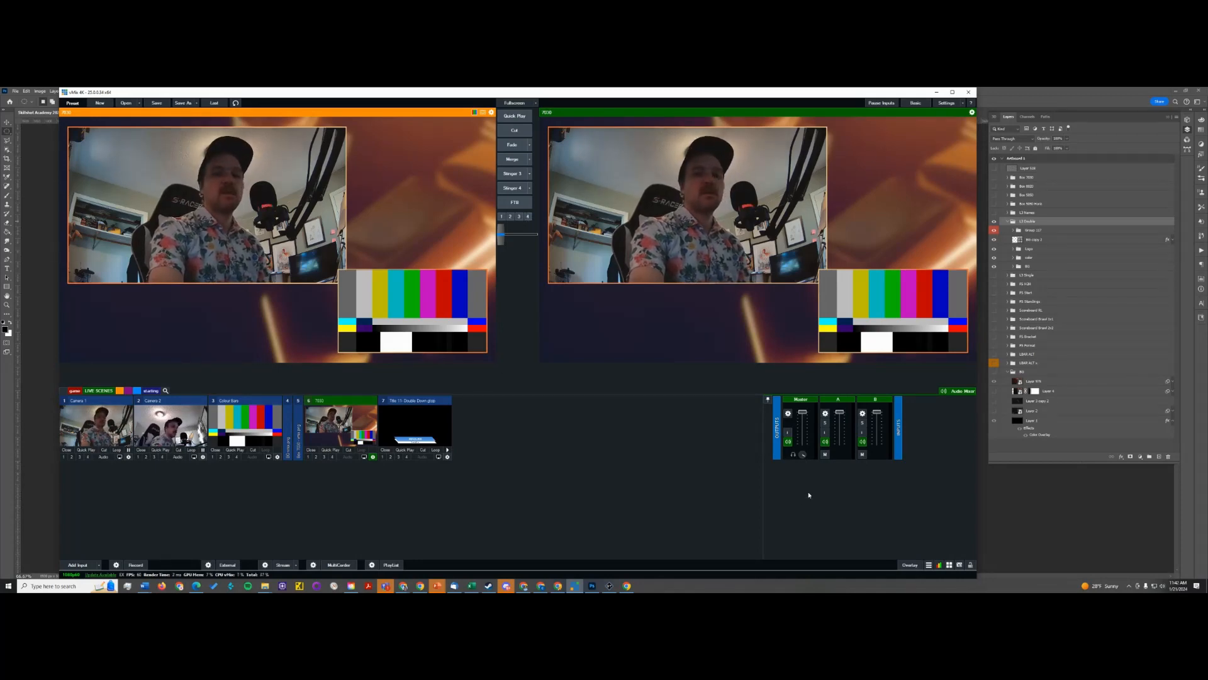
# Load the Double Down title into preview, and check its input position settings without changing them.
pyautogui.rightClick(425, 429)
pyautogui.click(409, 427)
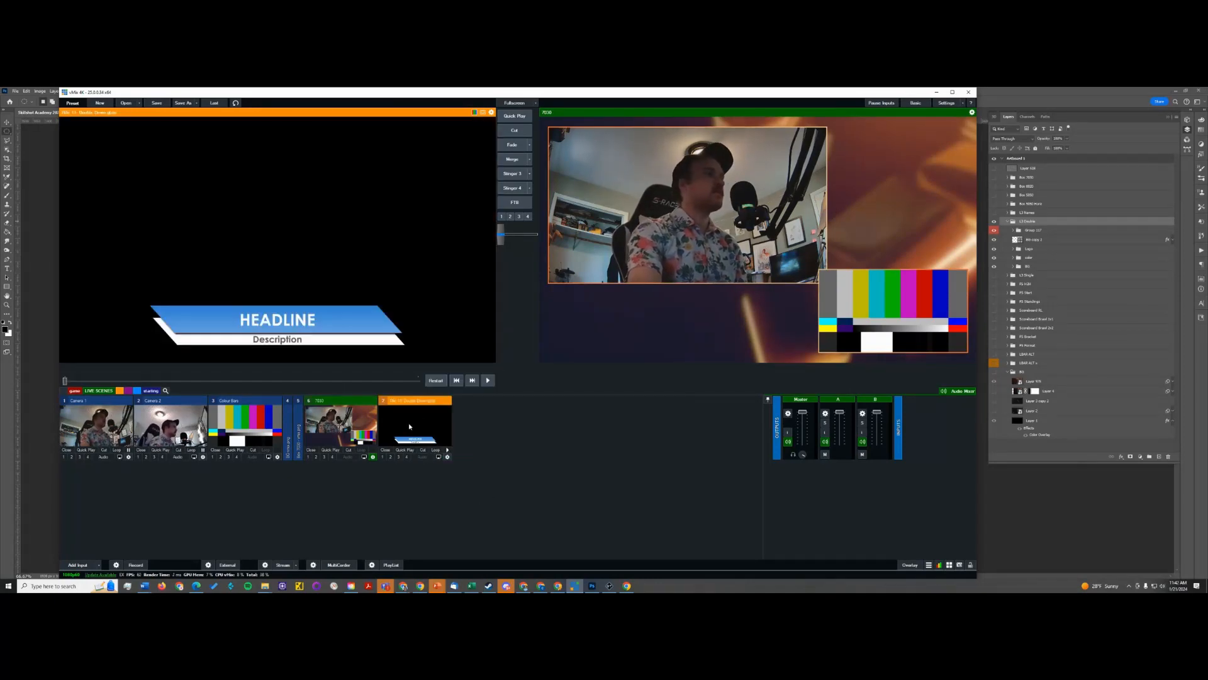
pyautogui.doubleClick(430, 420)
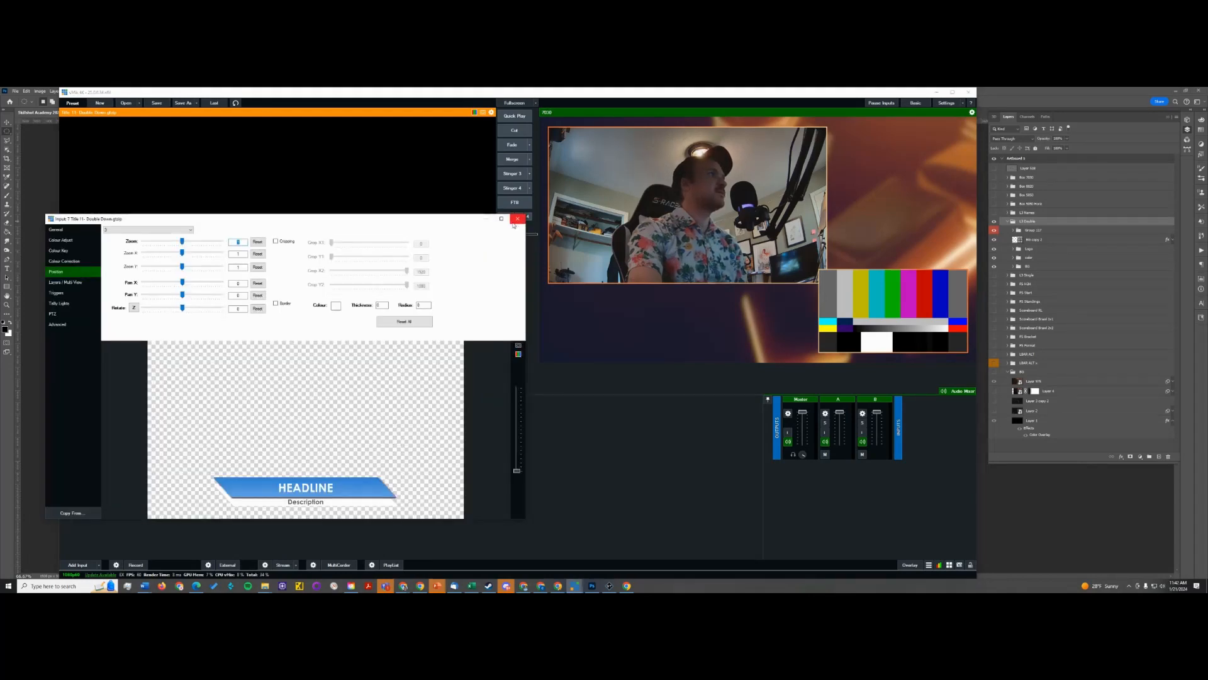
pyautogui.click(516, 220)
# Open the Double Down title's text for editing and replace the headline with the presenter's first name.
pyautogui.rightClick(428, 416)
pyautogui.click(449, 421)
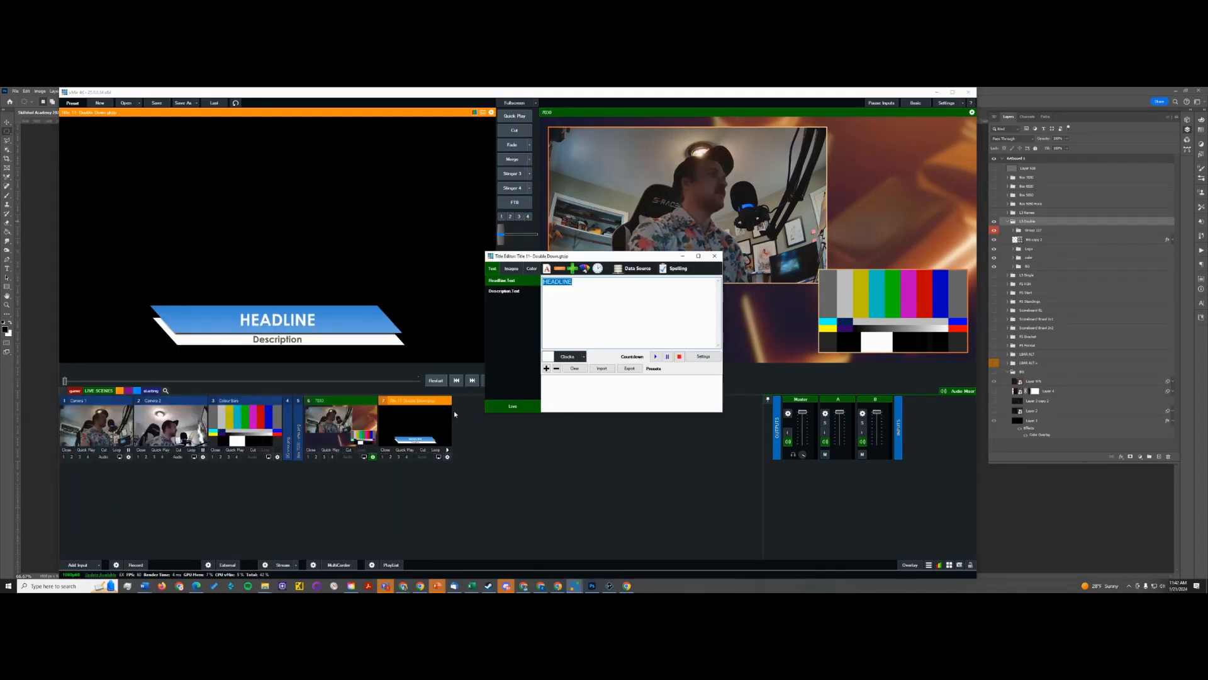
pyautogui.moveTo(583, 252); pyautogui.dragTo(488, 376)
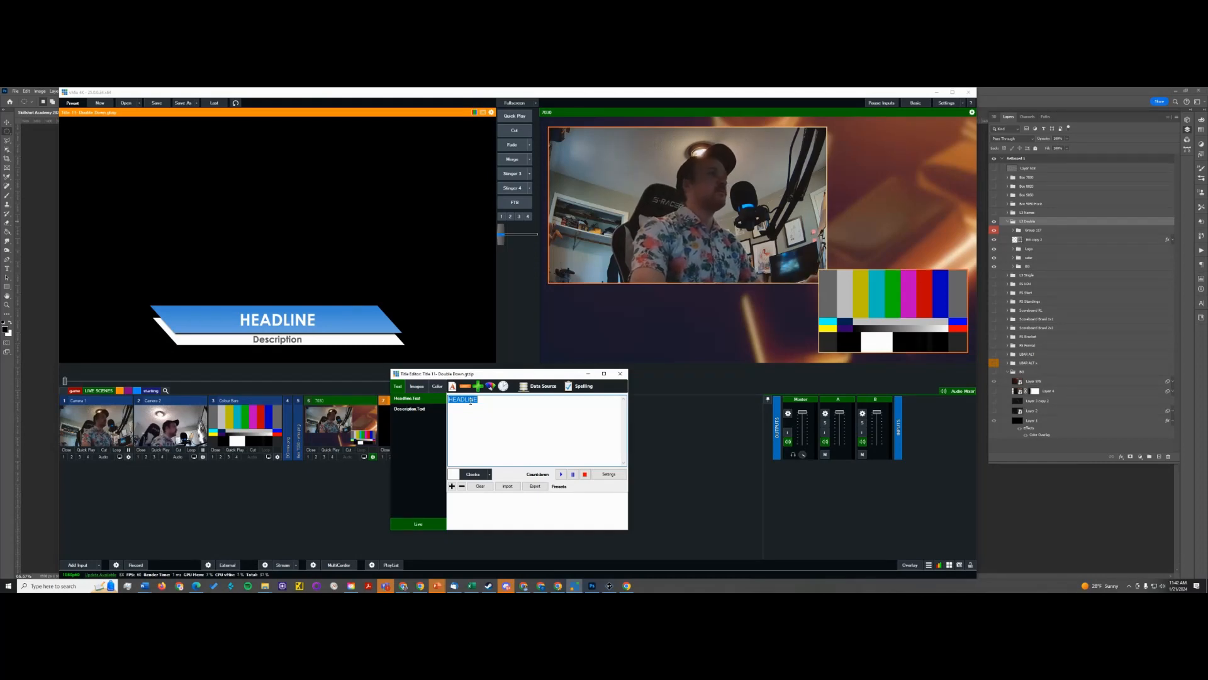
pyautogui.write('Cooper')
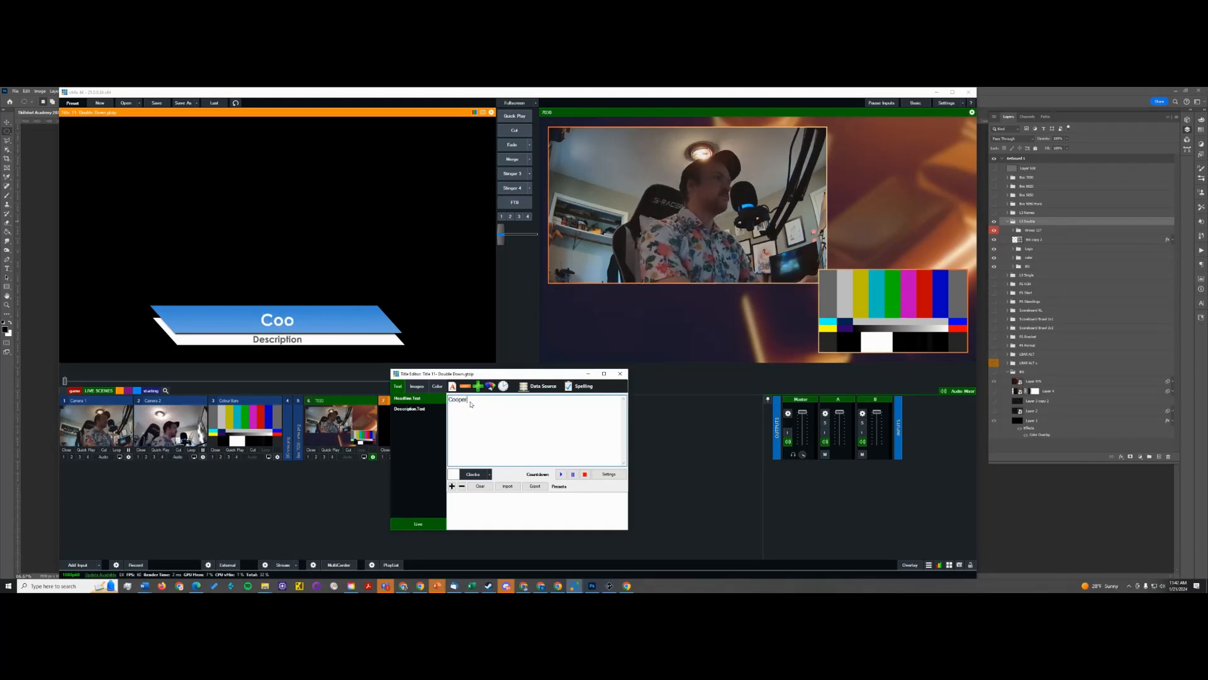
# Set the title's description text to "Doing Tutorial" and show the edited title over the live scene on overlay 1.
pyautogui.click(410, 409)
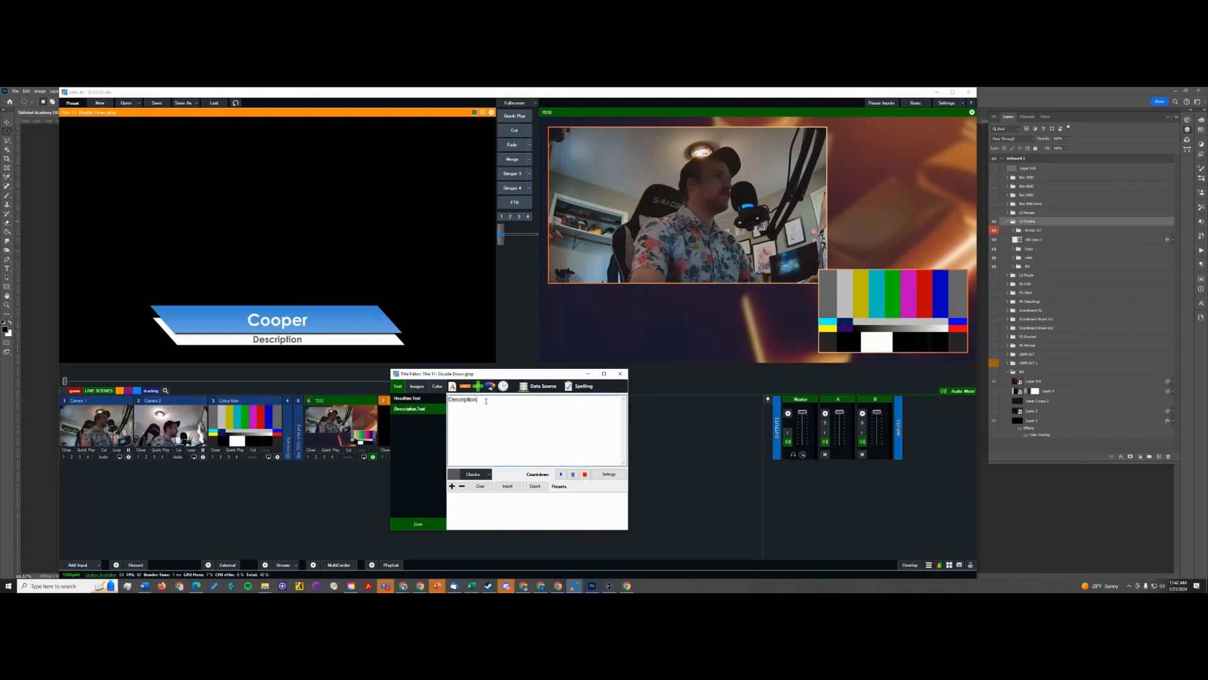
pyautogui.write('Doing')
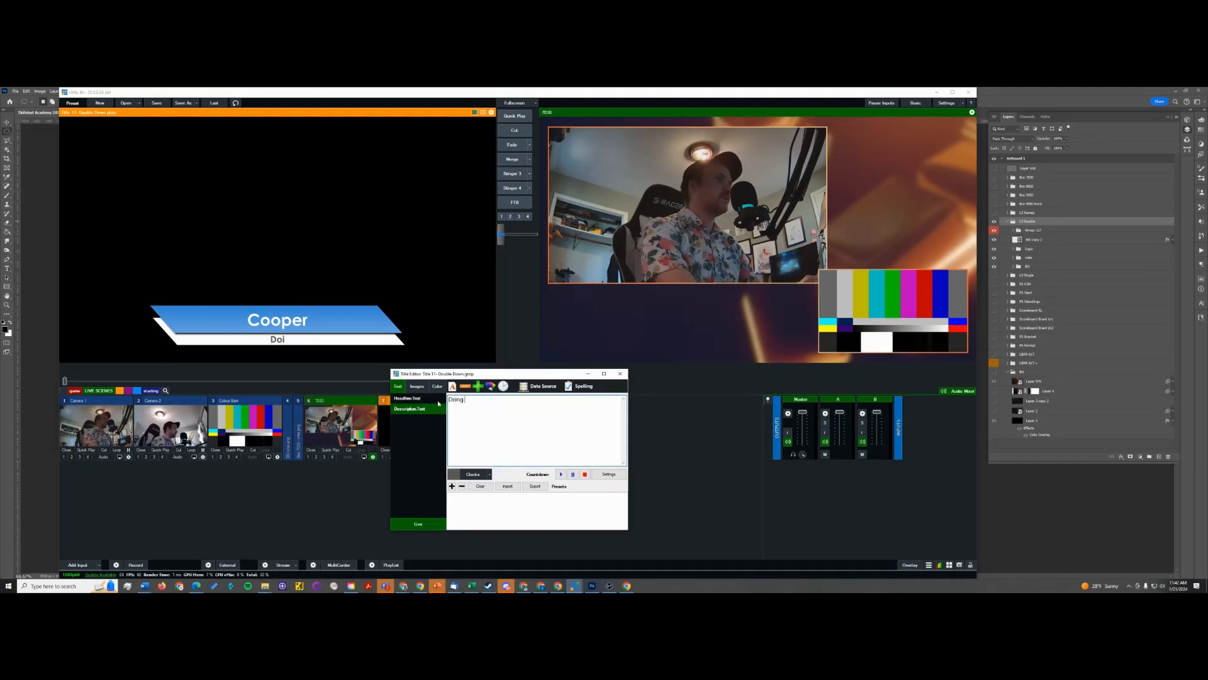
pyautogui.write(' Tutorial')
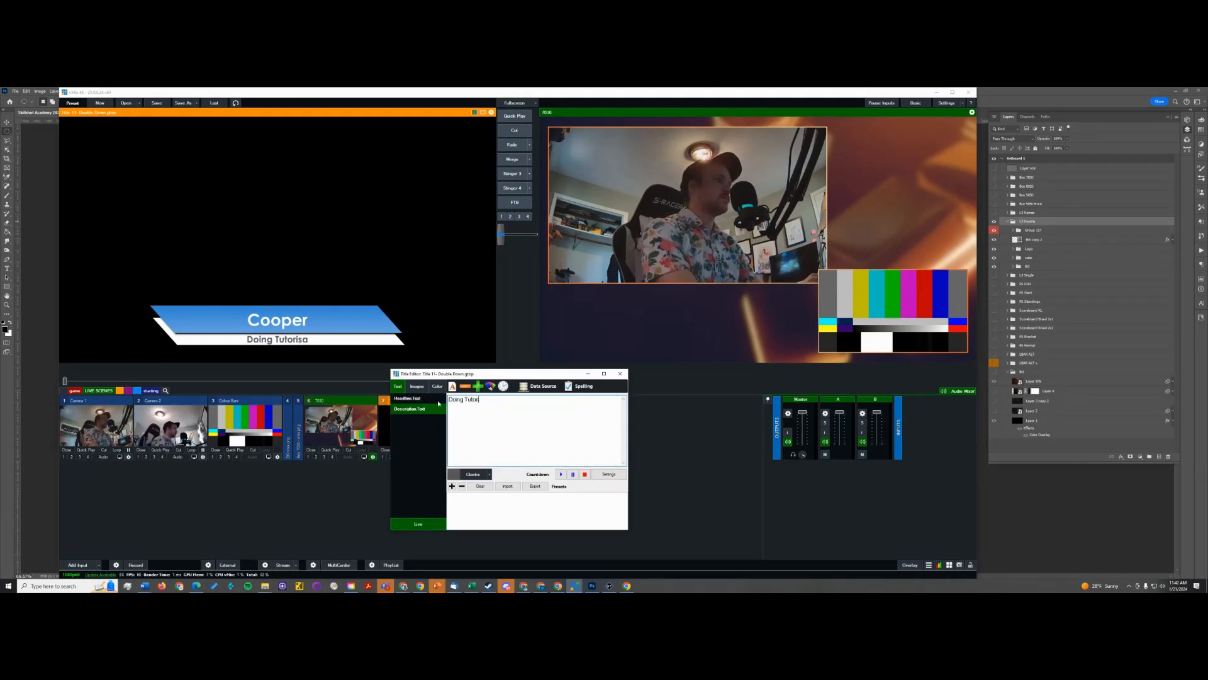
pyautogui.click(620, 374)
pyautogui.click(382, 457)
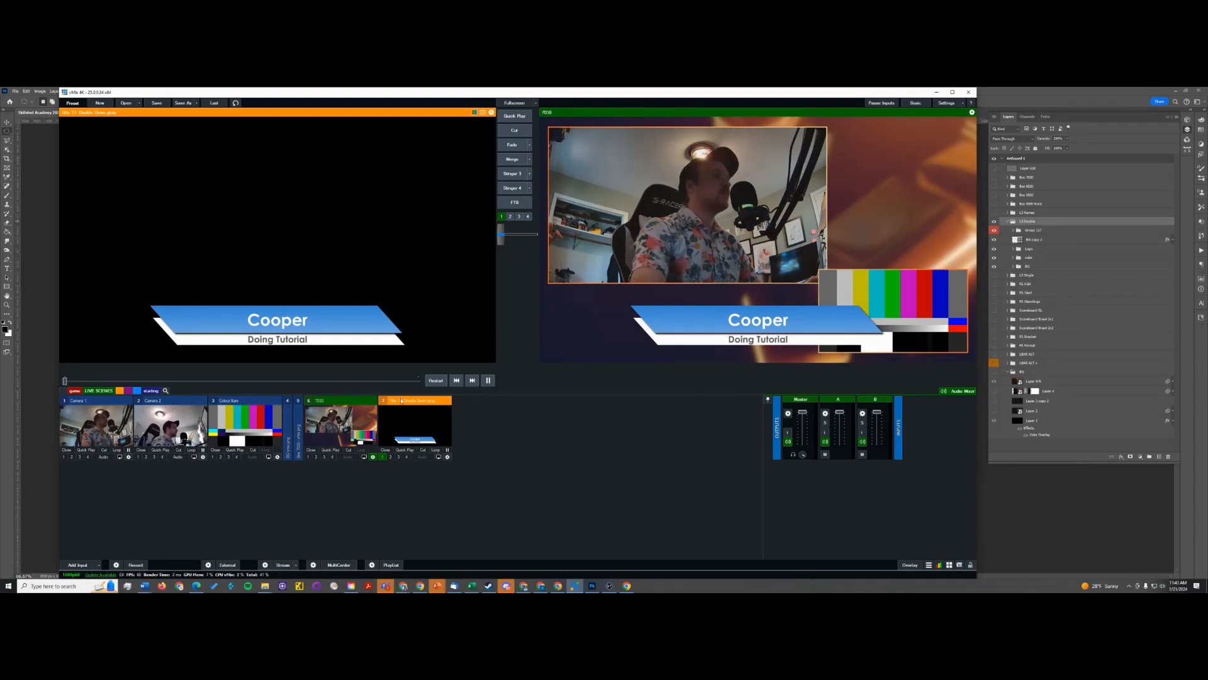
# Try to shrink and shift the Double Down title through the position settings of its layer 1.
pyautogui.rightClick(425, 437)
pyautogui.click(433, 440)
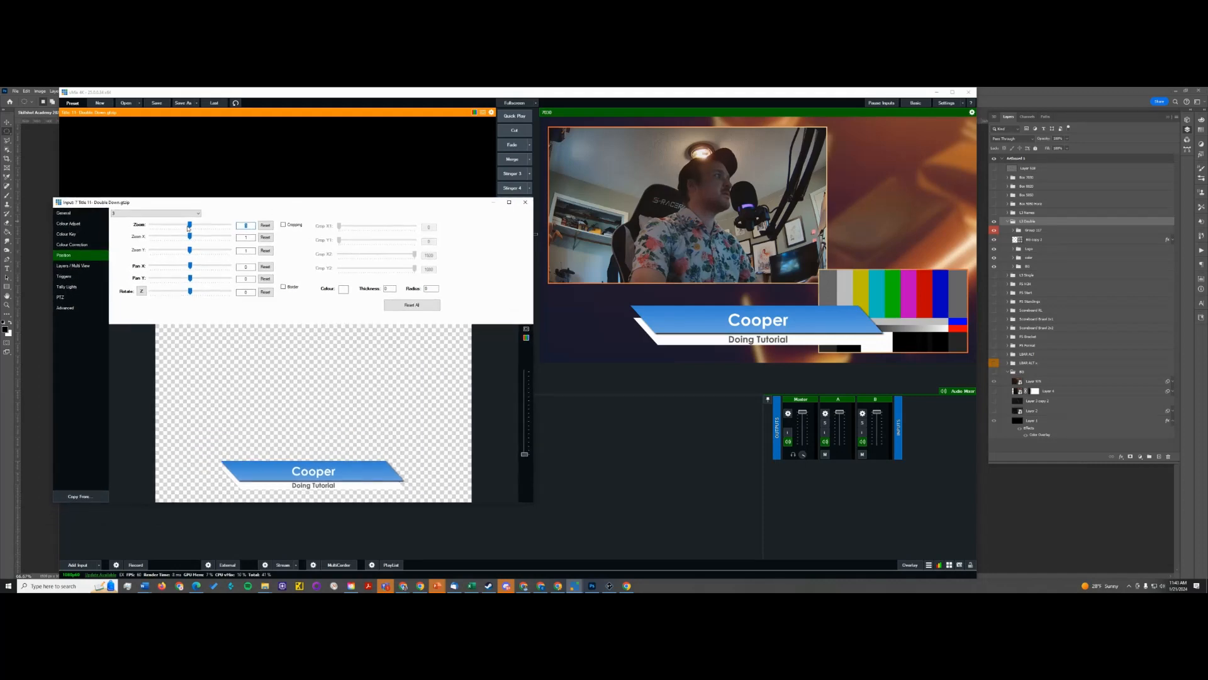
pyautogui.moveTo(293, 435); pyautogui.dragTo(286, 460)
pyautogui.moveTo(190, 225); pyautogui.dragTo(179, 226)
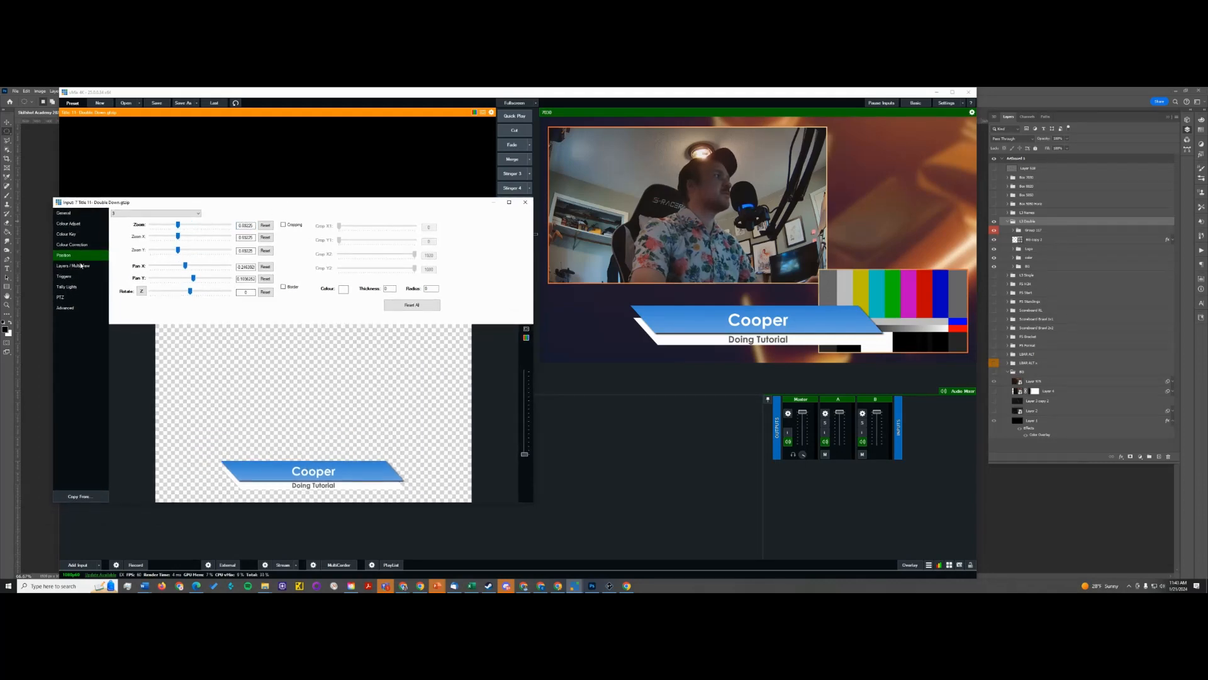
# Scale the title's Main position to about 0.75 and move it left beneath the camera picture, and take it off overlay 1.
pyautogui.click(157, 214)
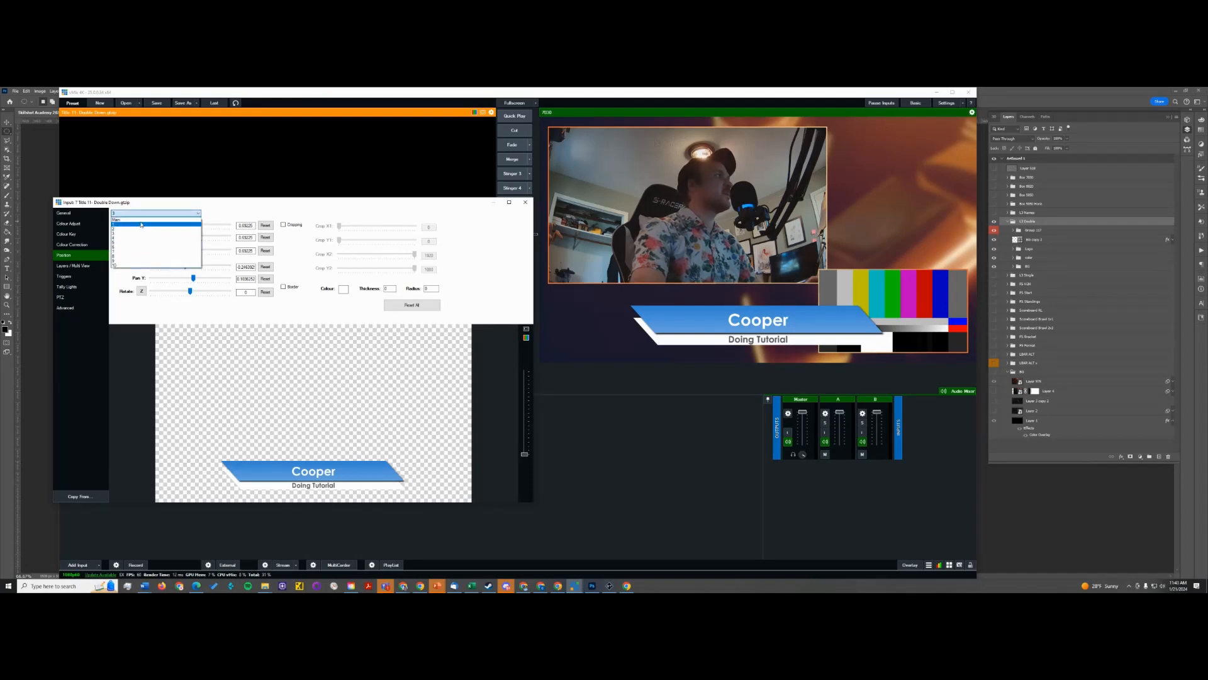
pyautogui.click(140, 222)
pyautogui.click(82, 268)
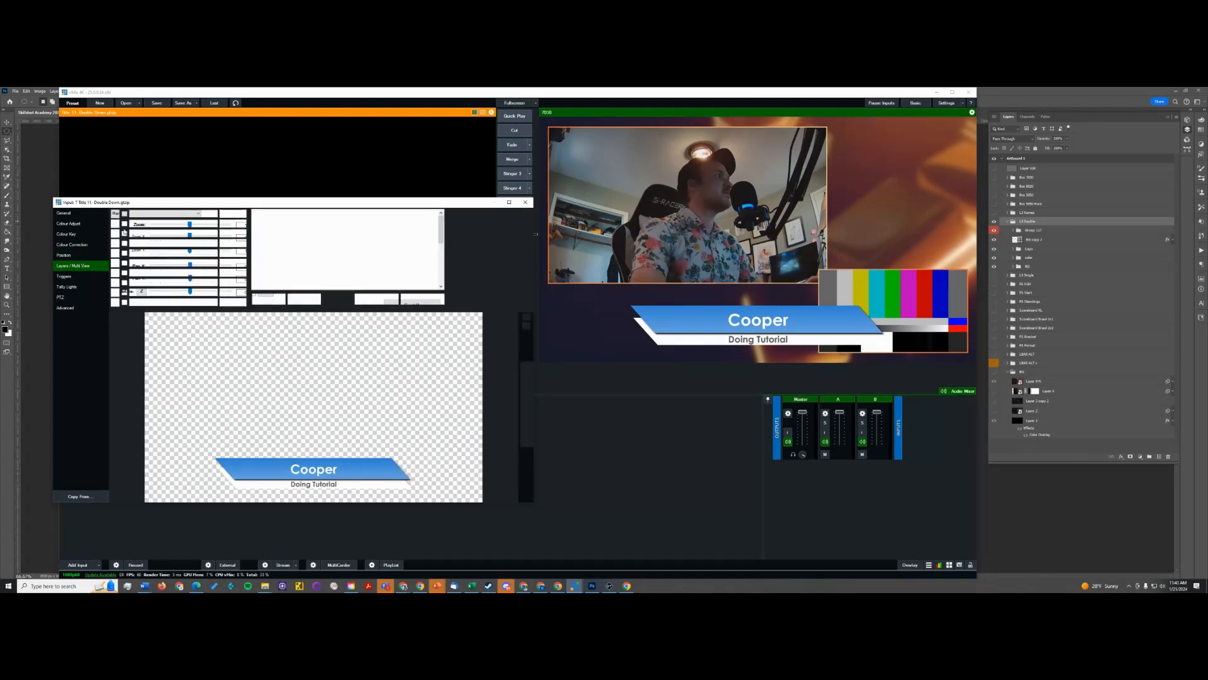
pyautogui.click(83, 254)
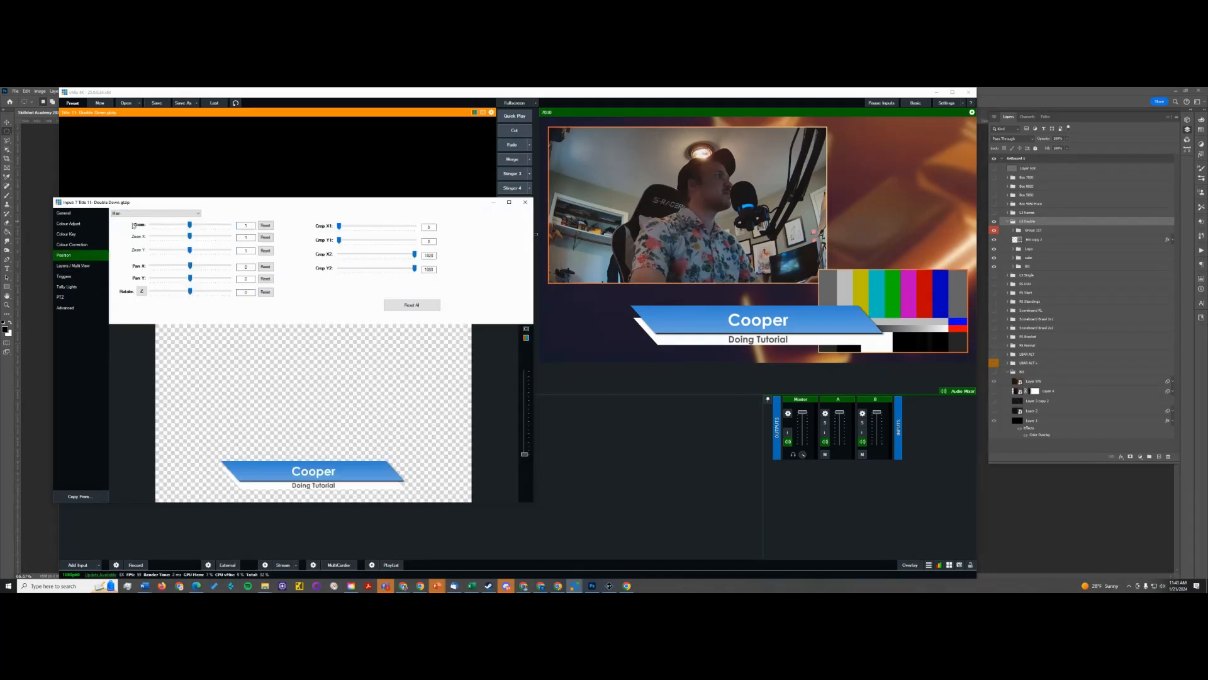
pyautogui.moveTo(189, 225); pyautogui.dragTo(180, 227)
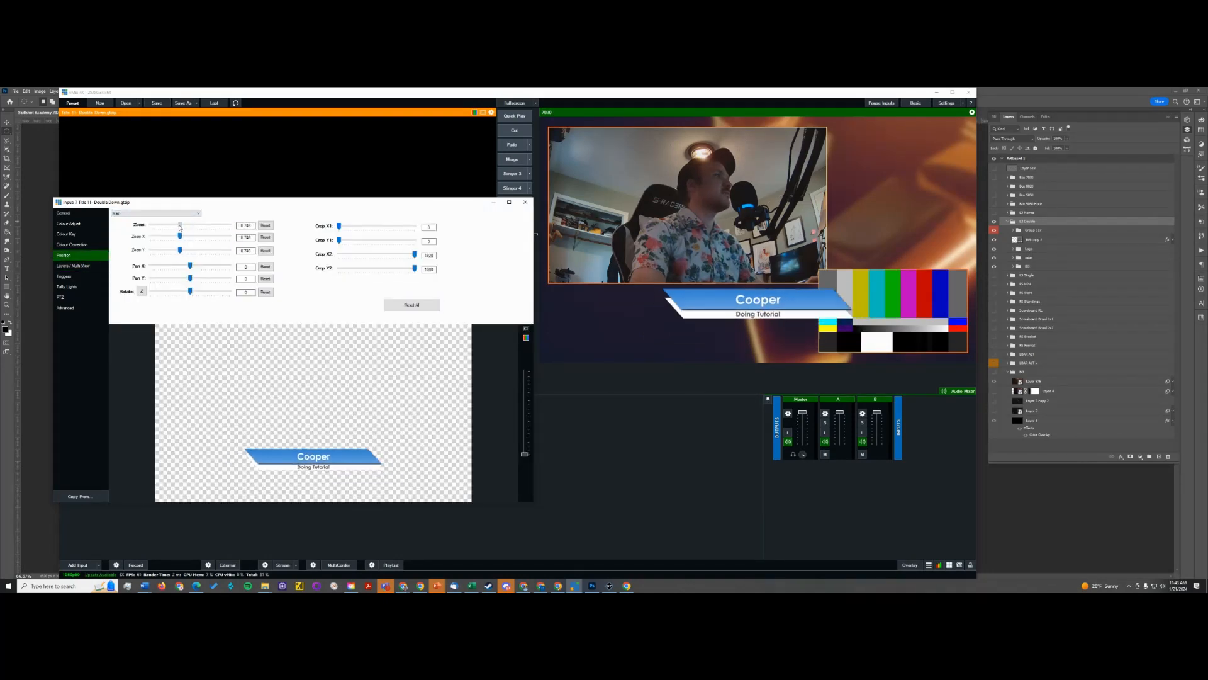
pyautogui.moveTo(345, 459); pyautogui.dragTo(291, 463)
pyautogui.click(526, 202)
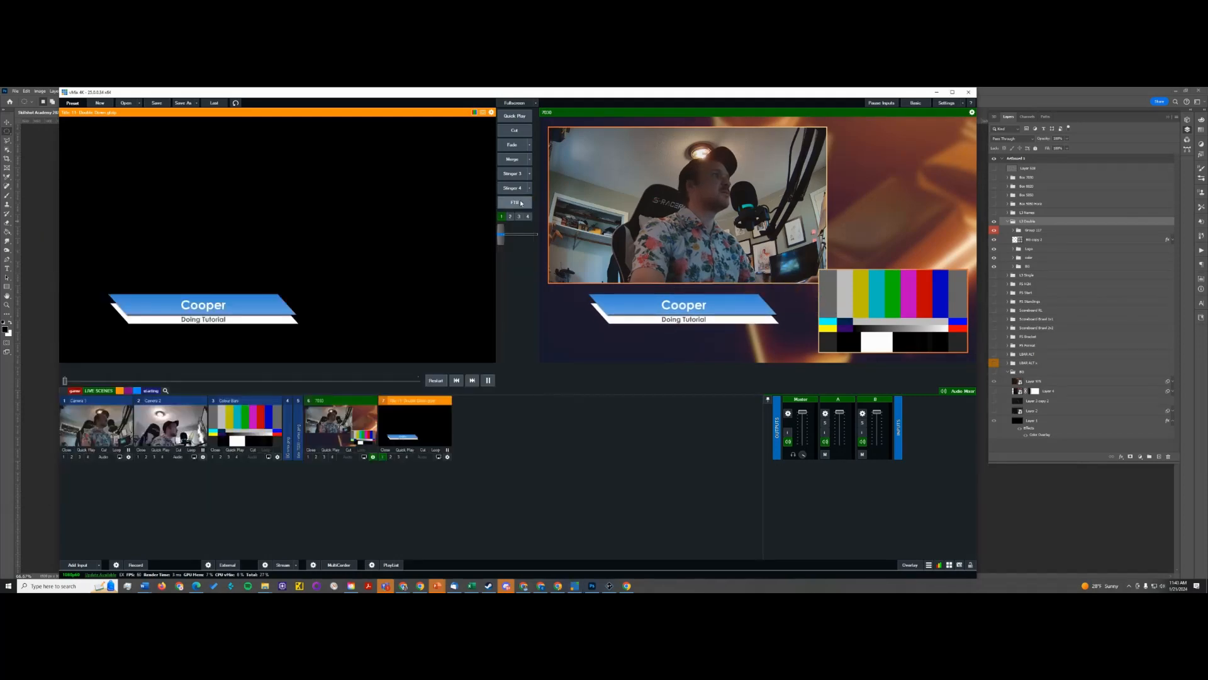
pyautogui.click(383, 456)
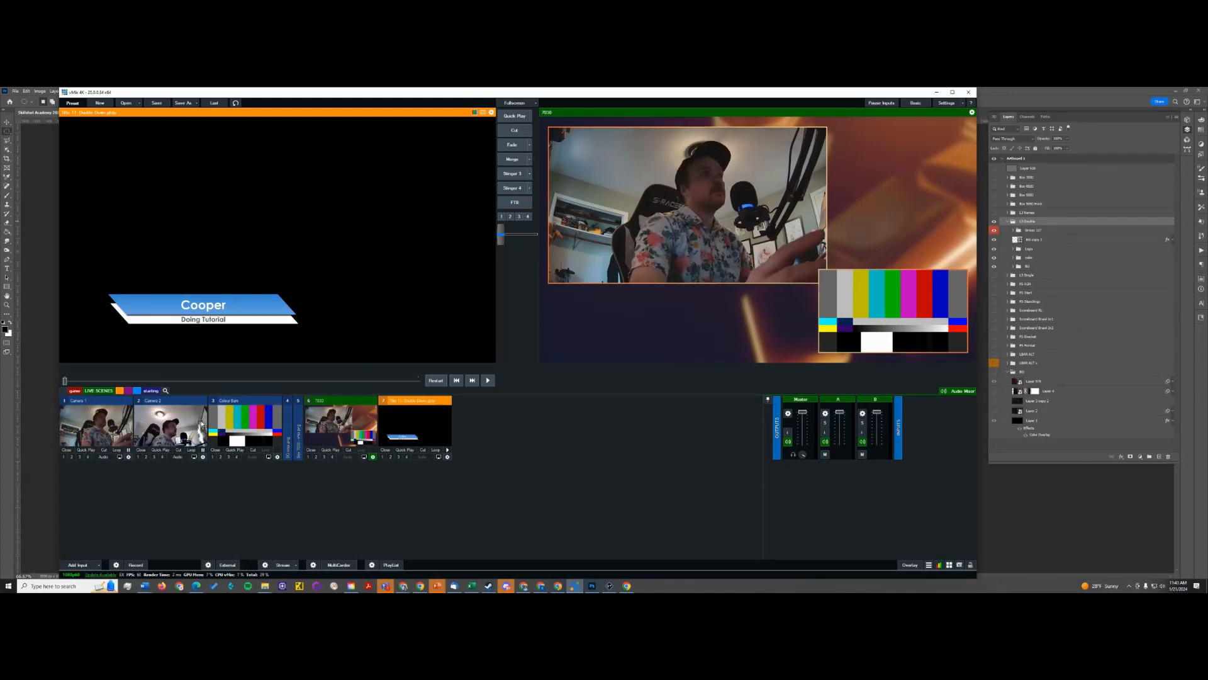
# Bring Camera 1 to the program output with a Merge transition, and replace it with Colour Bars using a Fade.
pyautogui.click(326, 436)
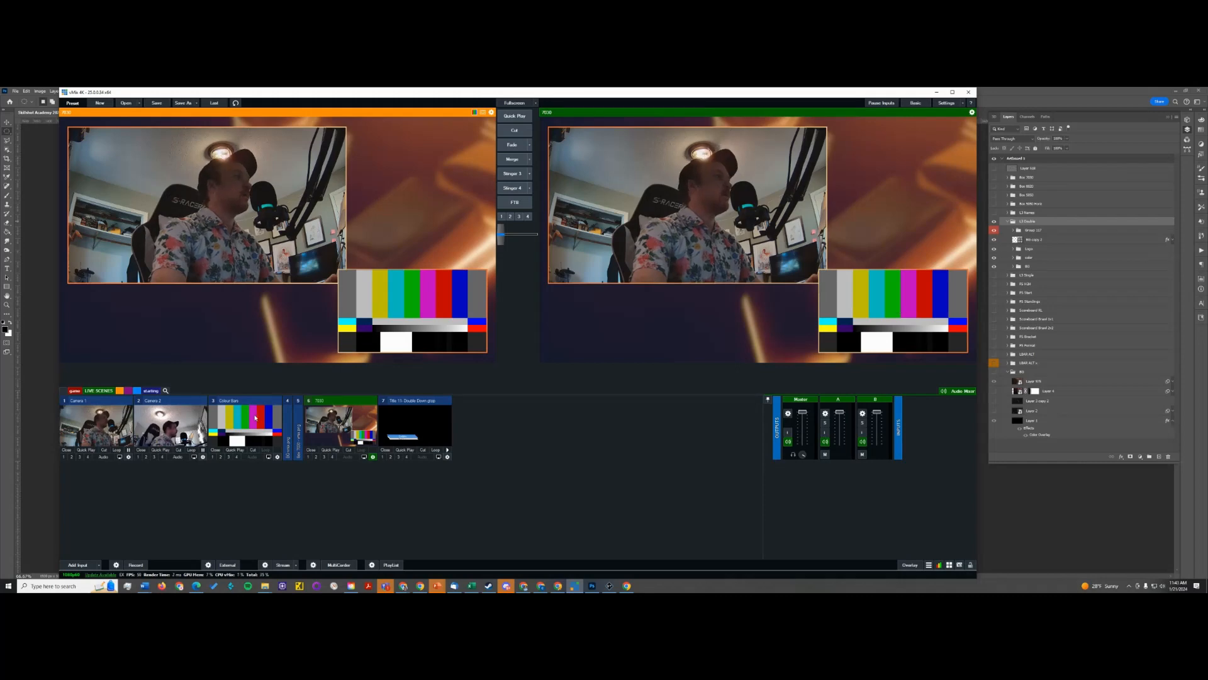
pyautogui.click(170, 423)
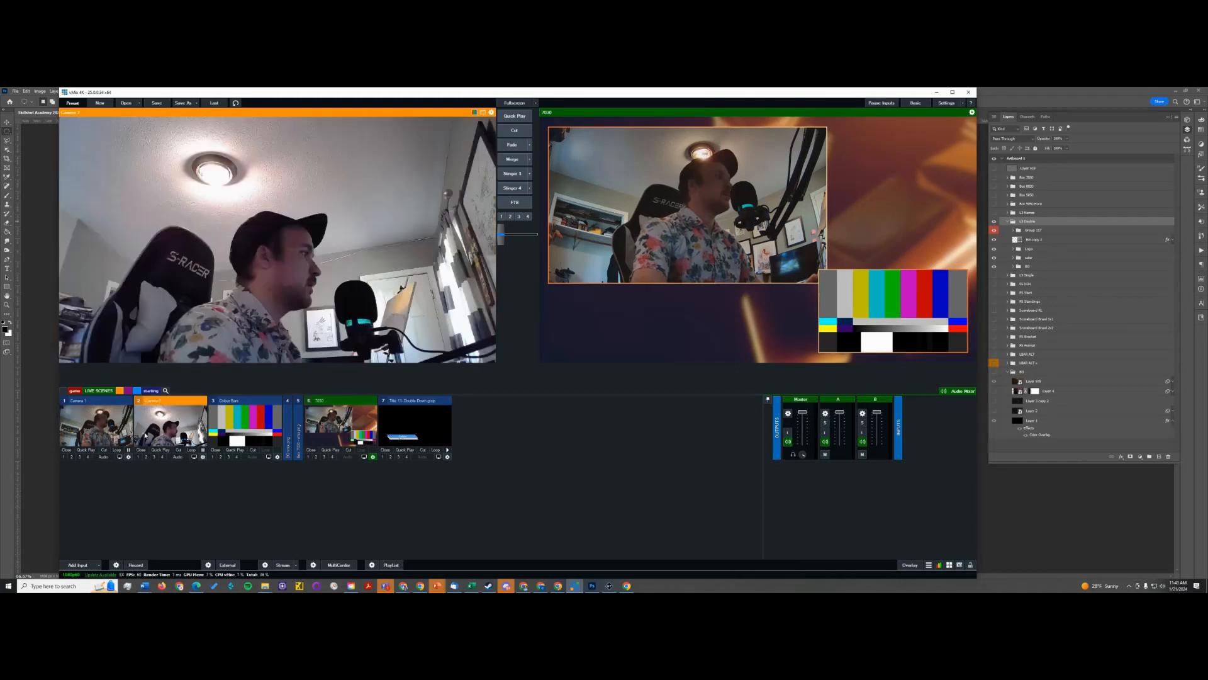
pyautogui.click(102, 416)
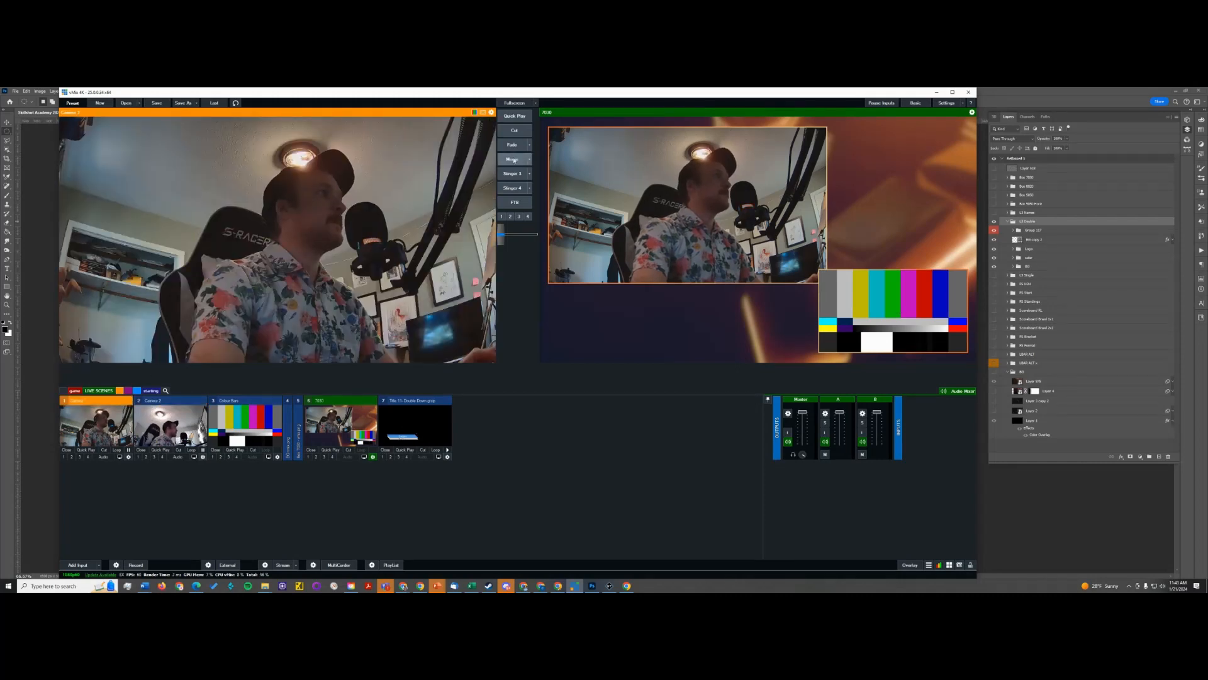
pyautogui.click(513, 159)
pyautogui.click(246, 420)
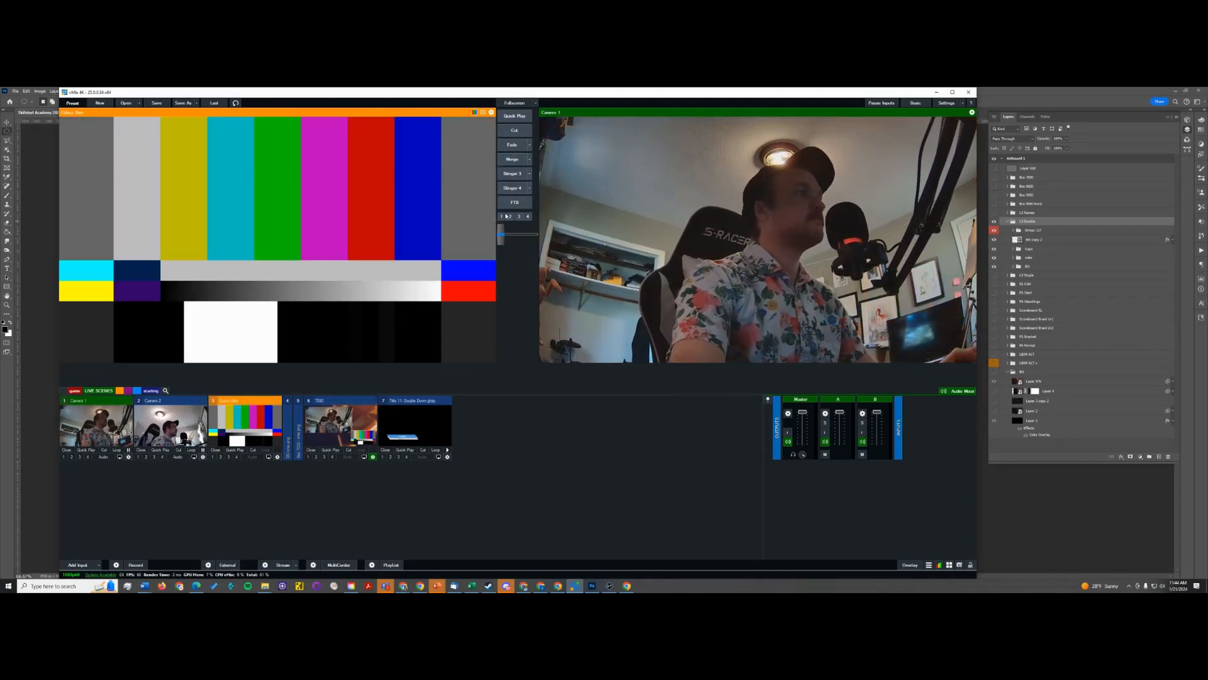
pyautogui.click(512, 143)
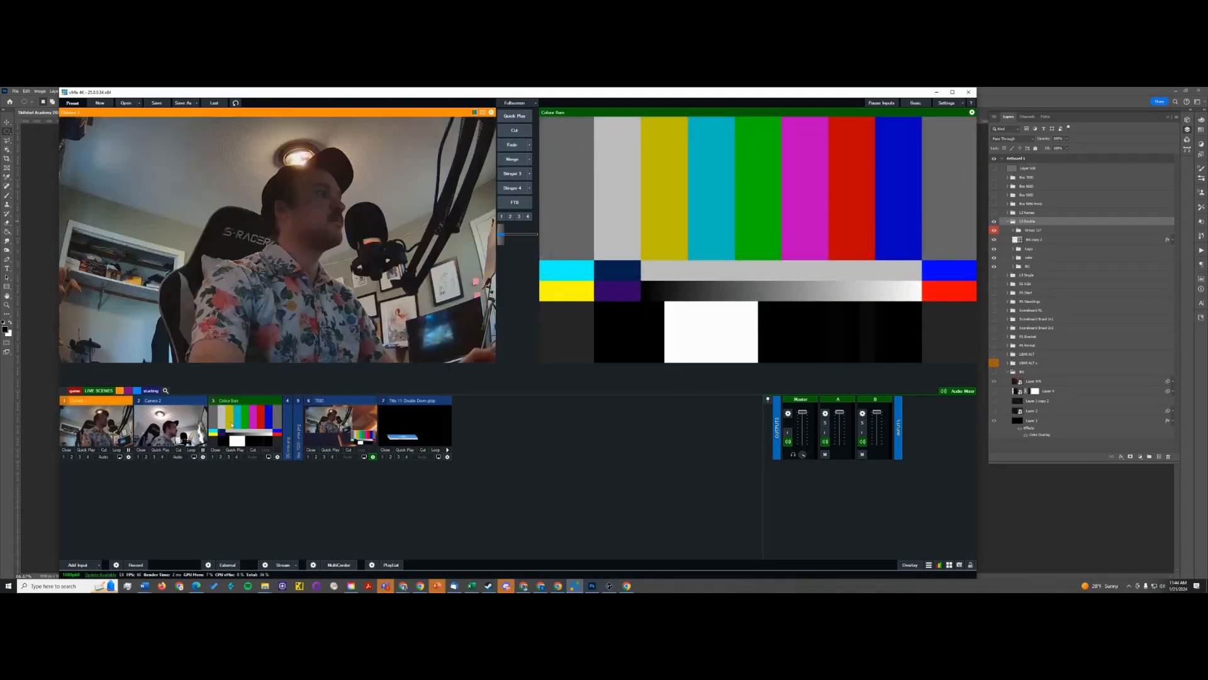
# Bring the composite scene with the camera and colour bars to the program output using a Merge transition.
pyautogui.click(340, 421)
pyautogui.click(513, 162)
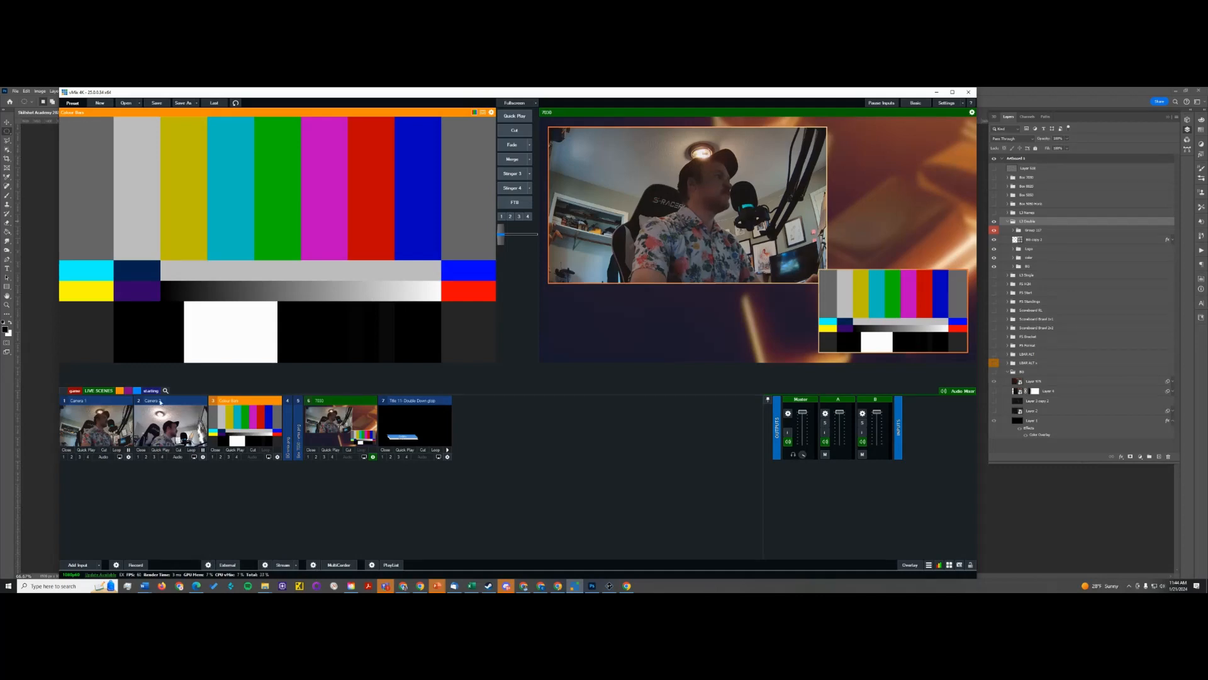
# Name the first built-in input category "ALL".
pyautogui.click(64, 393)
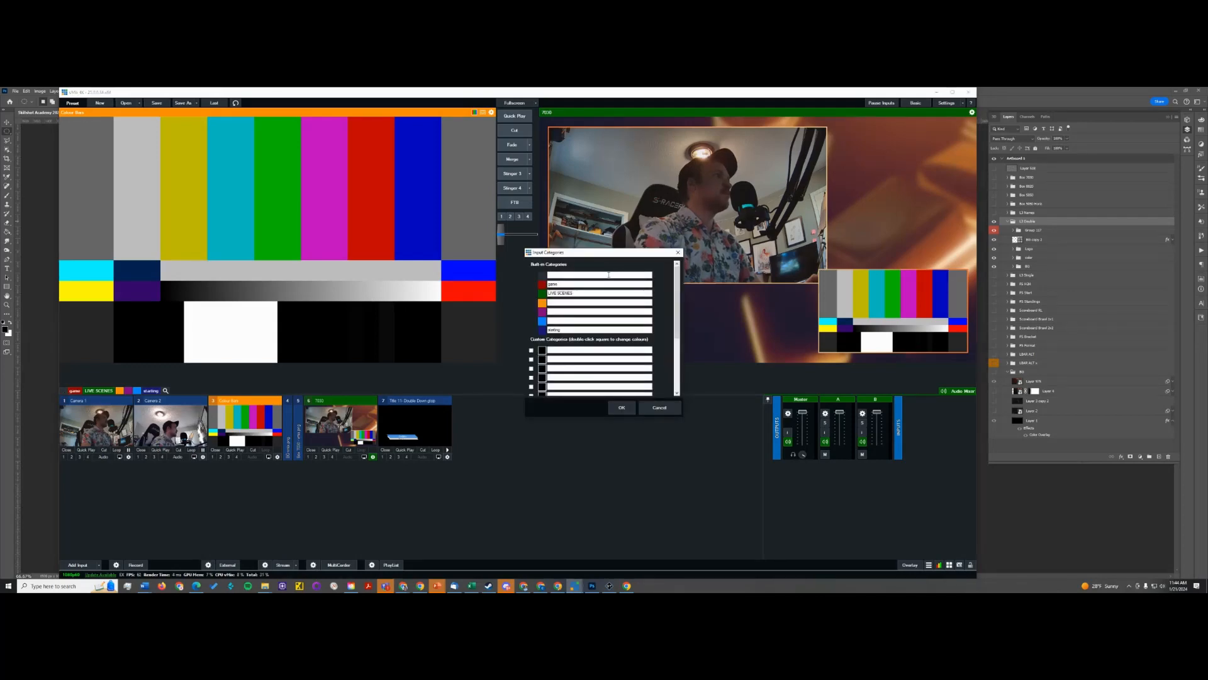
pyautogui.write('A')
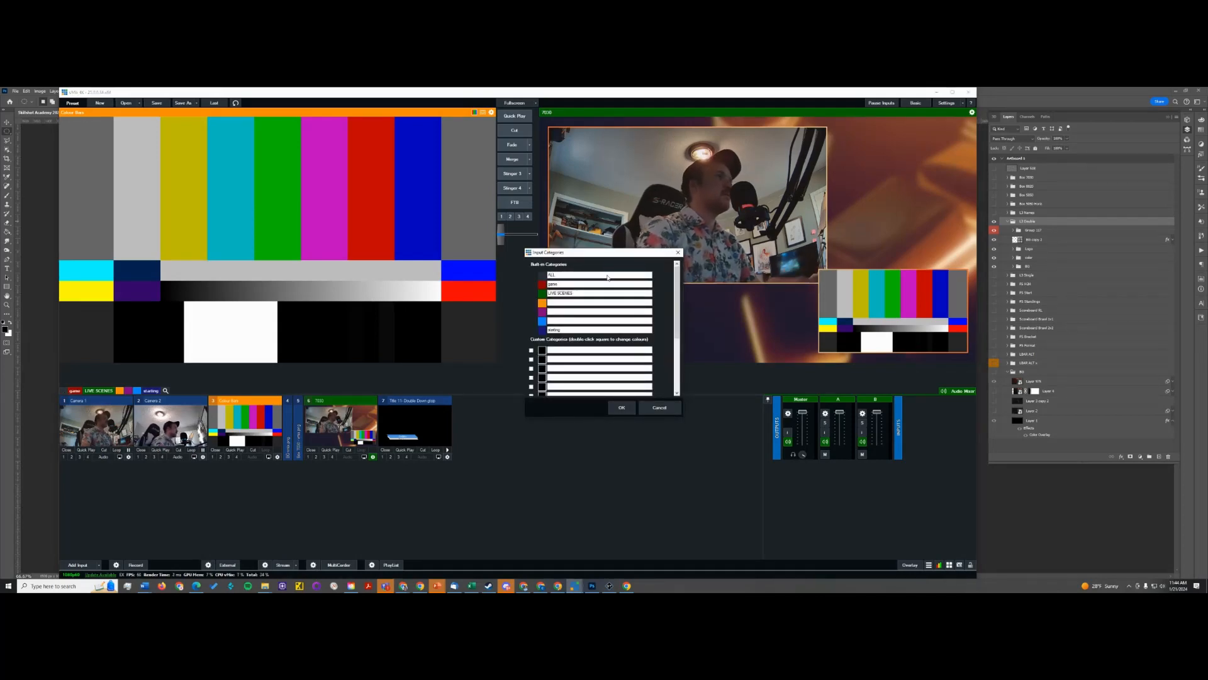
pyautogui.write('LL')
pyautogui.click(622, 408)
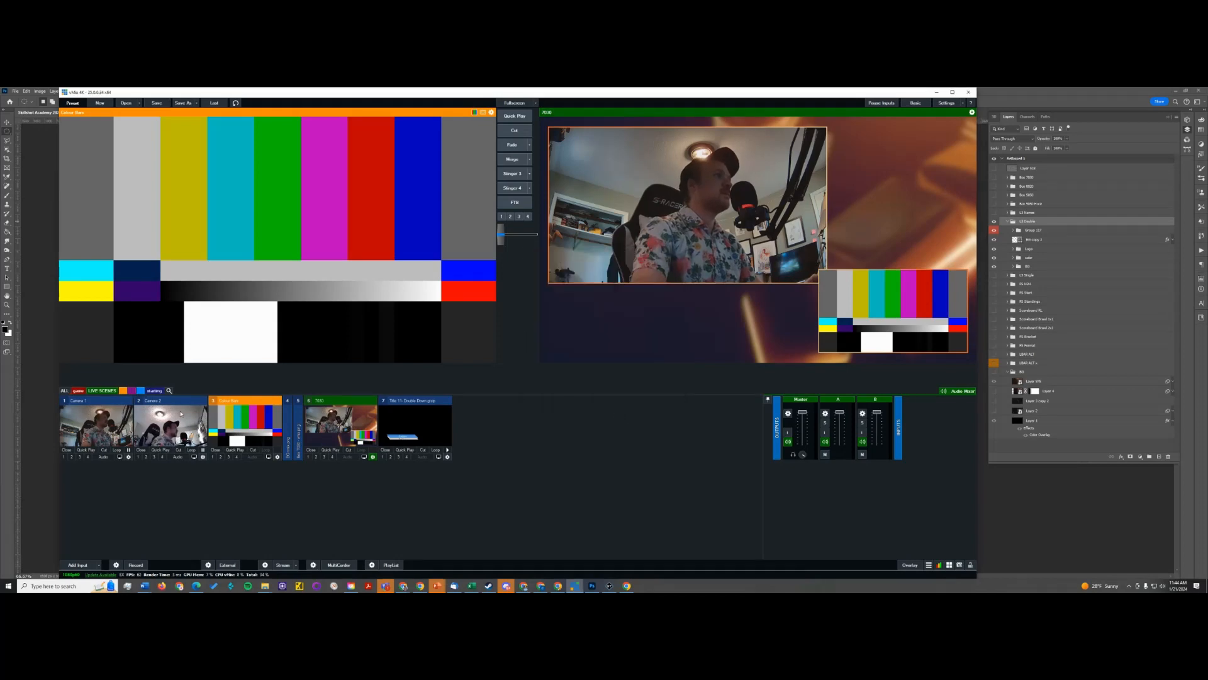
# Filter the input list by each of the coloured categories in turn, and return to the ALL category.
pyautogui.click(77, 391)
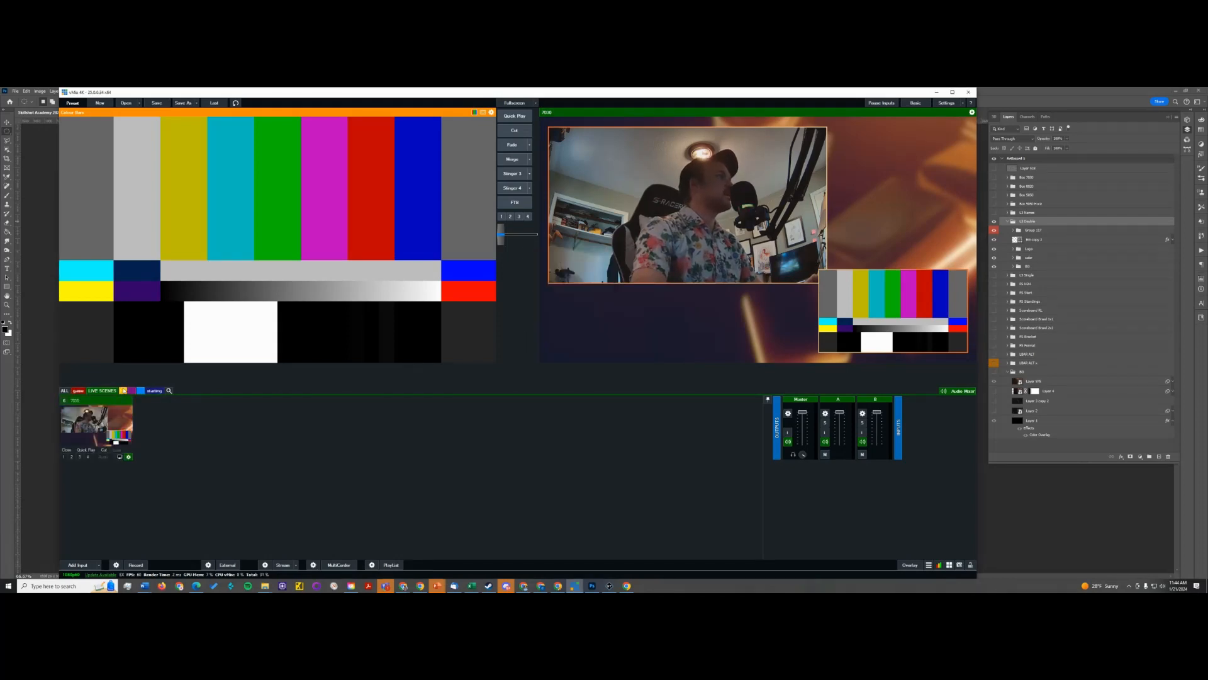
pyautogui.click(124, 391)
pyautogui.click(132, 391)
pyautogui.click(141, 391)
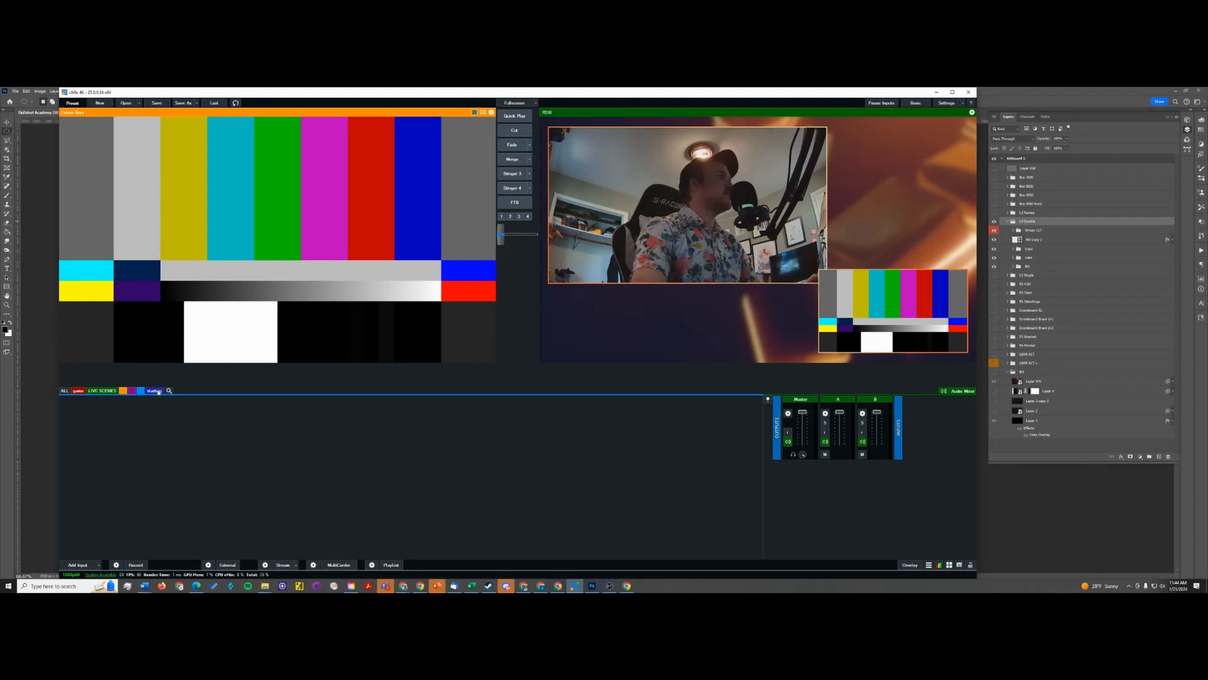
pyautogui.click(158, 391)
pyautogui.click(65, 391)
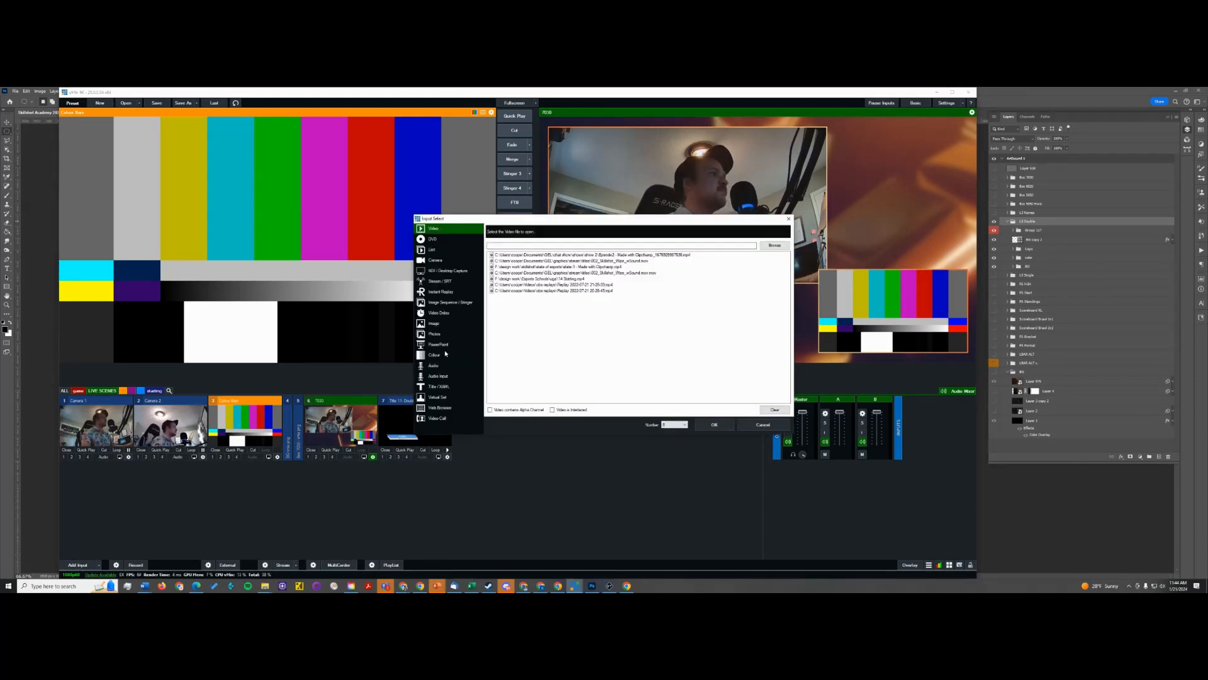
pyautogui.click(789, 219)
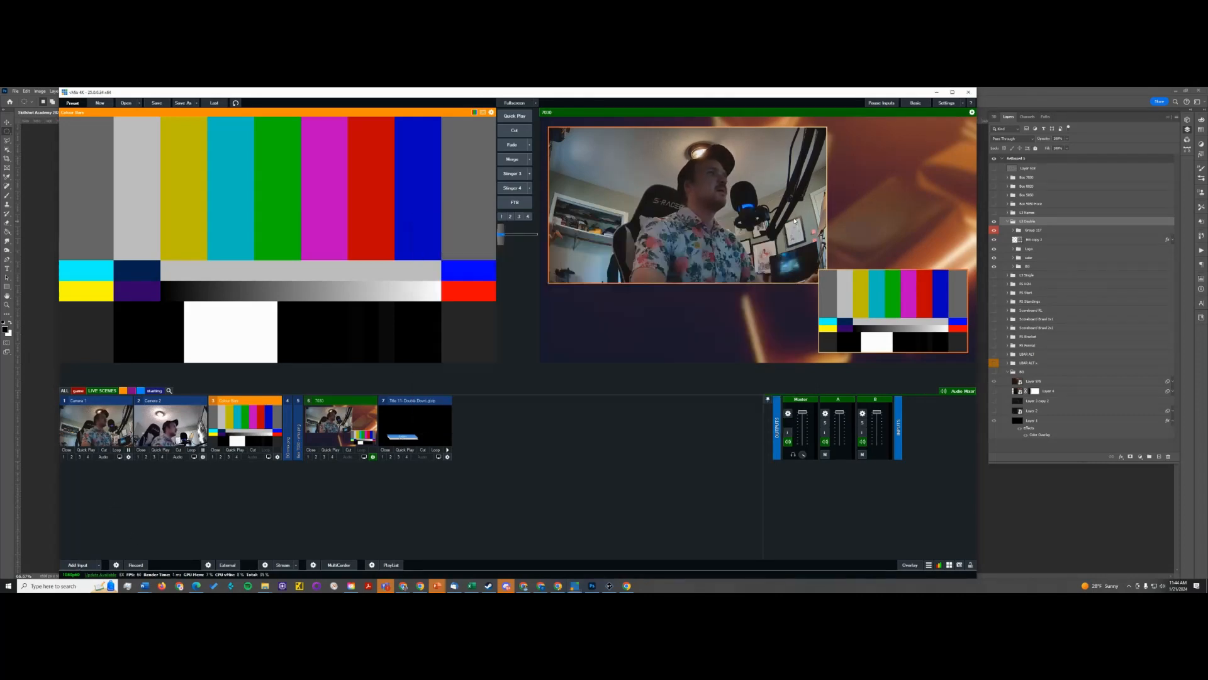
pyautogui.rightClick(417, 428)
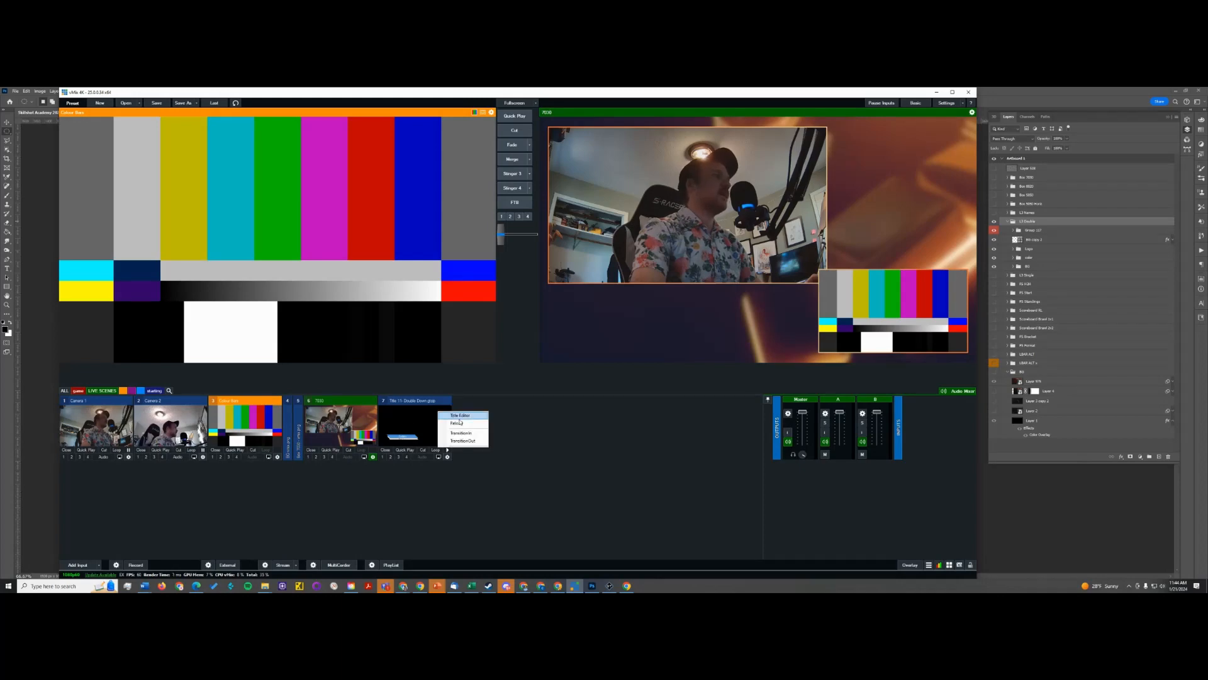
pyautogui.click(453, 416)
pyautogui.click(715, 256)
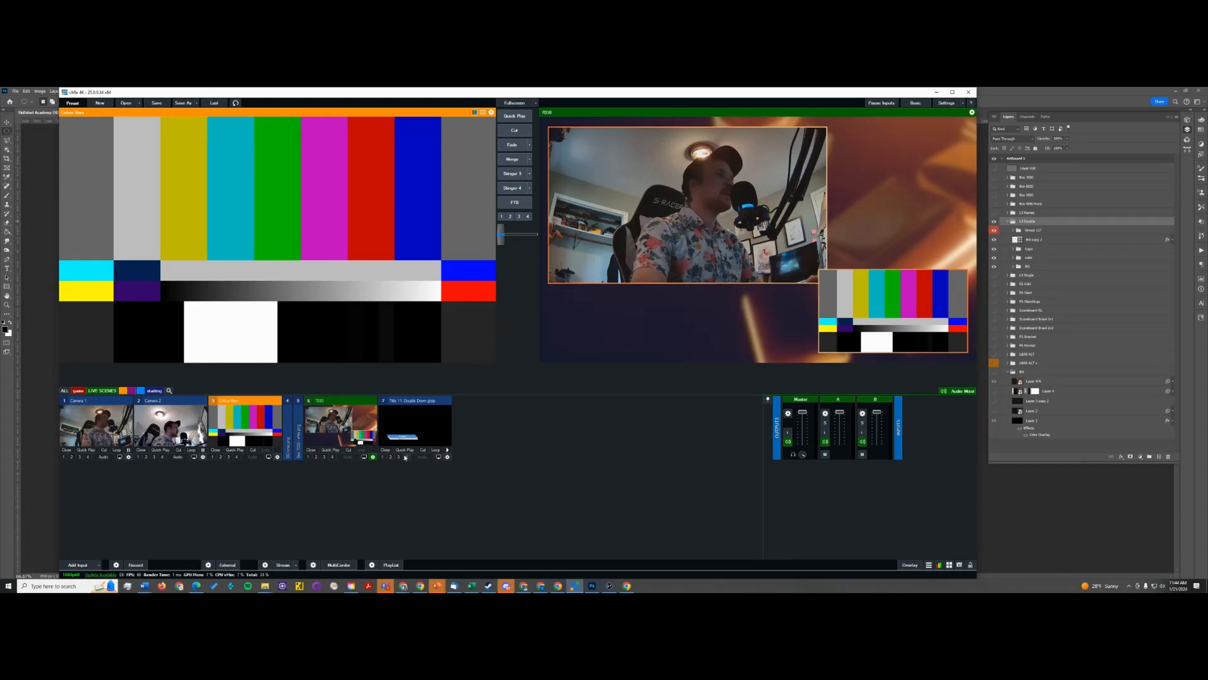
# Show the Double Down title over the live scene on overlay 1 and take it off again.
pyautogui.click(383, 458)
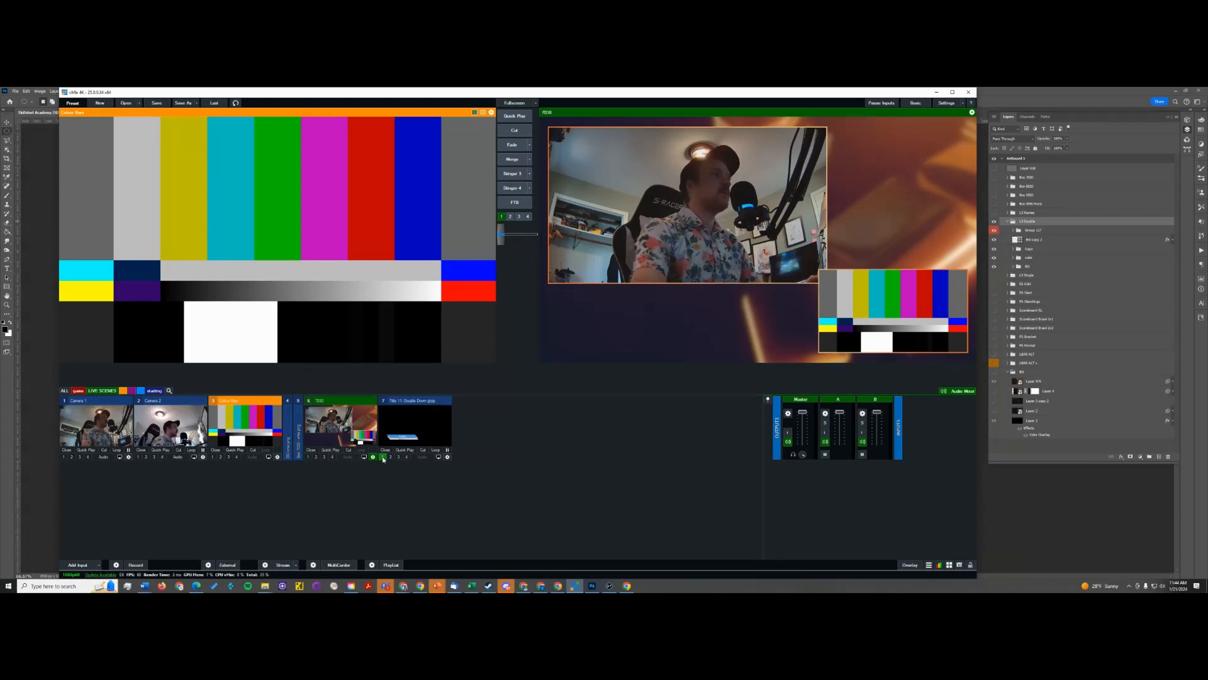
pyautogui.click(502, 216)
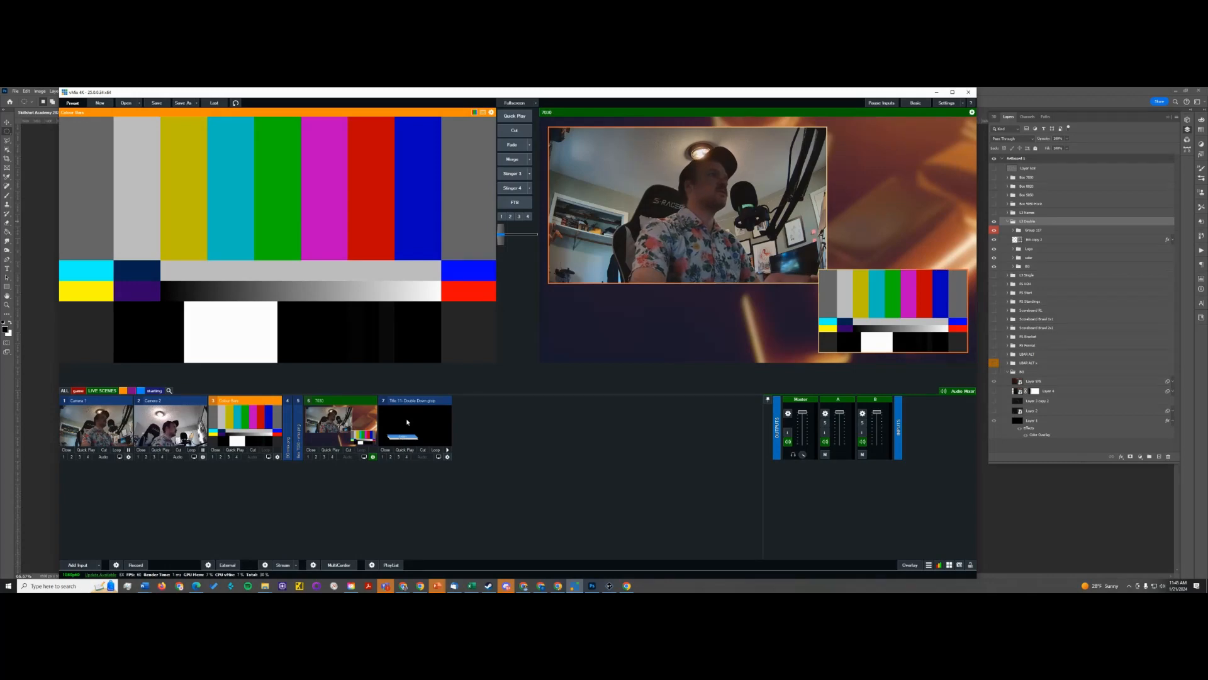
pyautogui.click(511, 159)
pyautogui.click(513, 145)
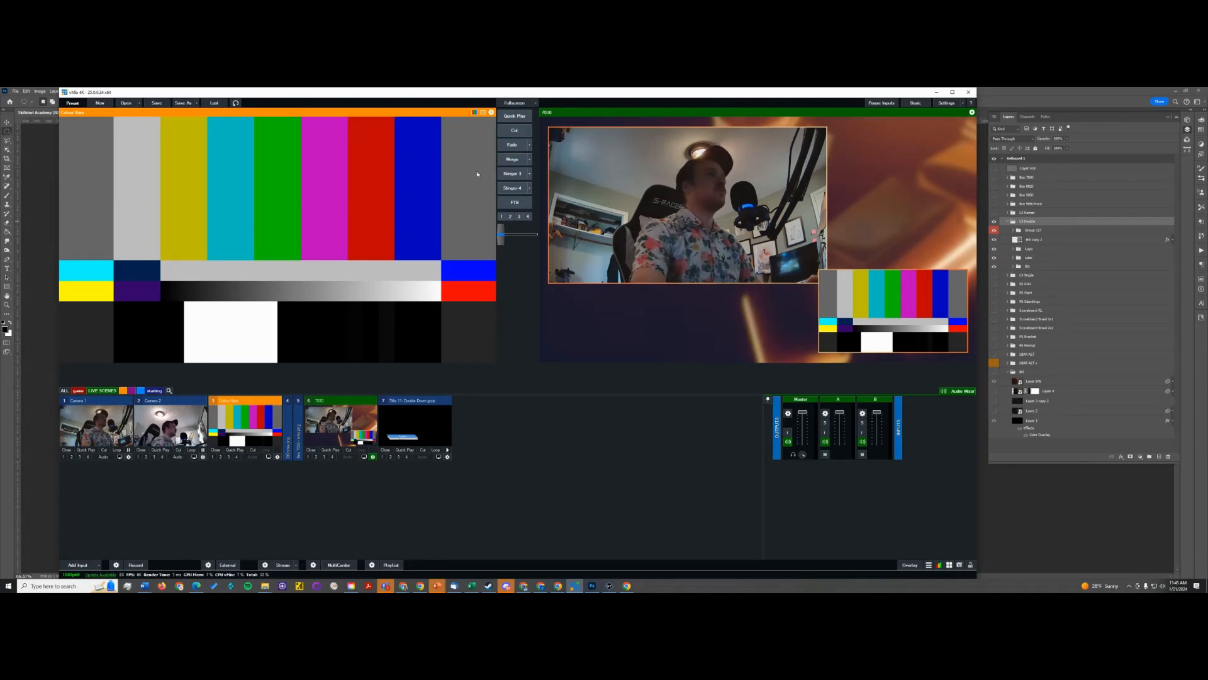
# Switch to the browser window with the CapCut screen recording controls.
pyautogui.click(592, 586)
pyautogui.hotkey('alt', 'Tab')
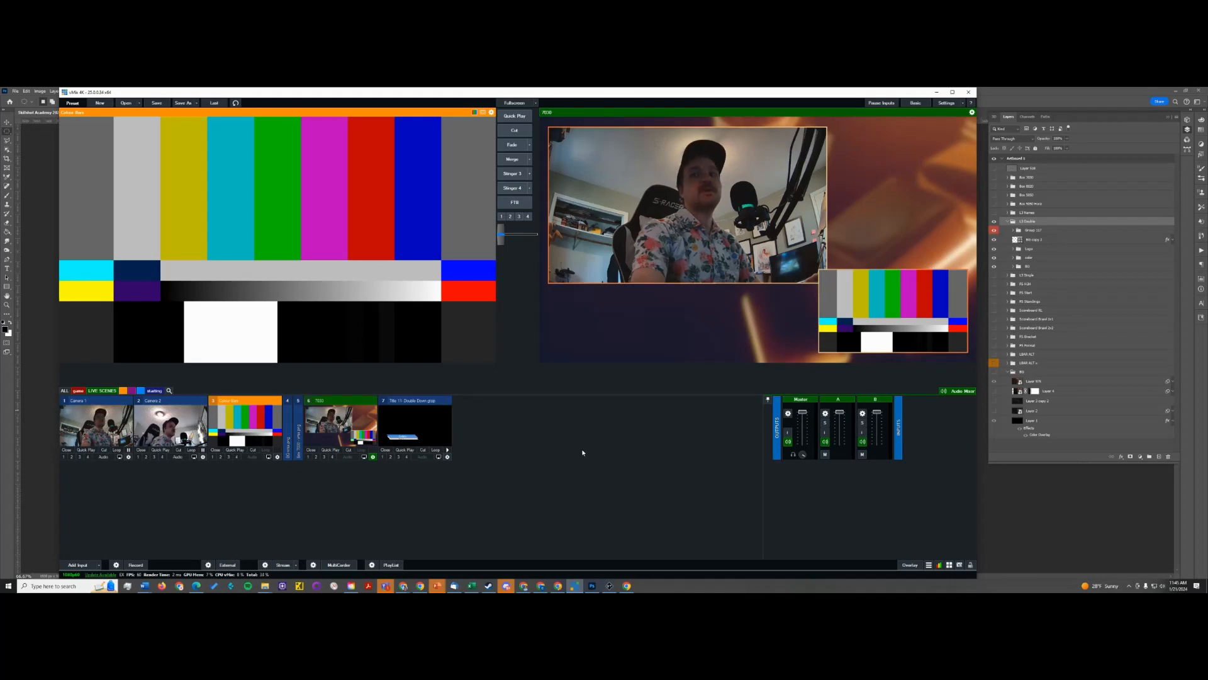
pyautogui.hotkey('alt', 'Tab')
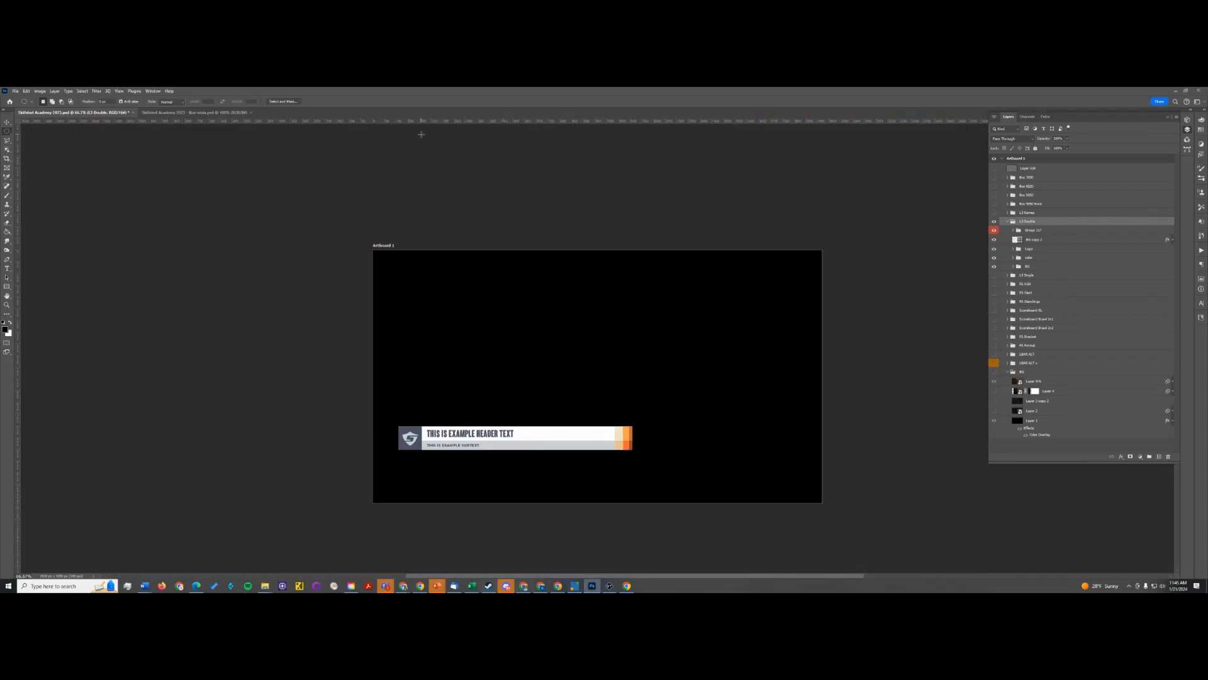
pyautogui.hotkey('alt', 'Tab')
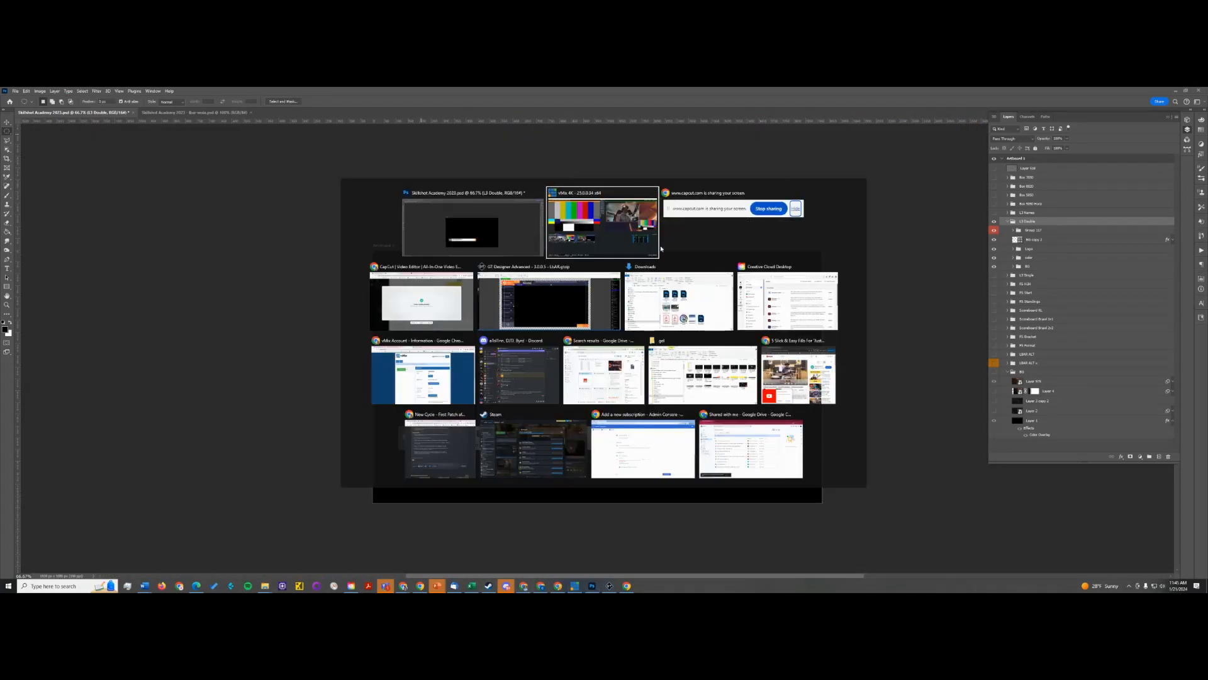
pyautogui.click(425, 315)
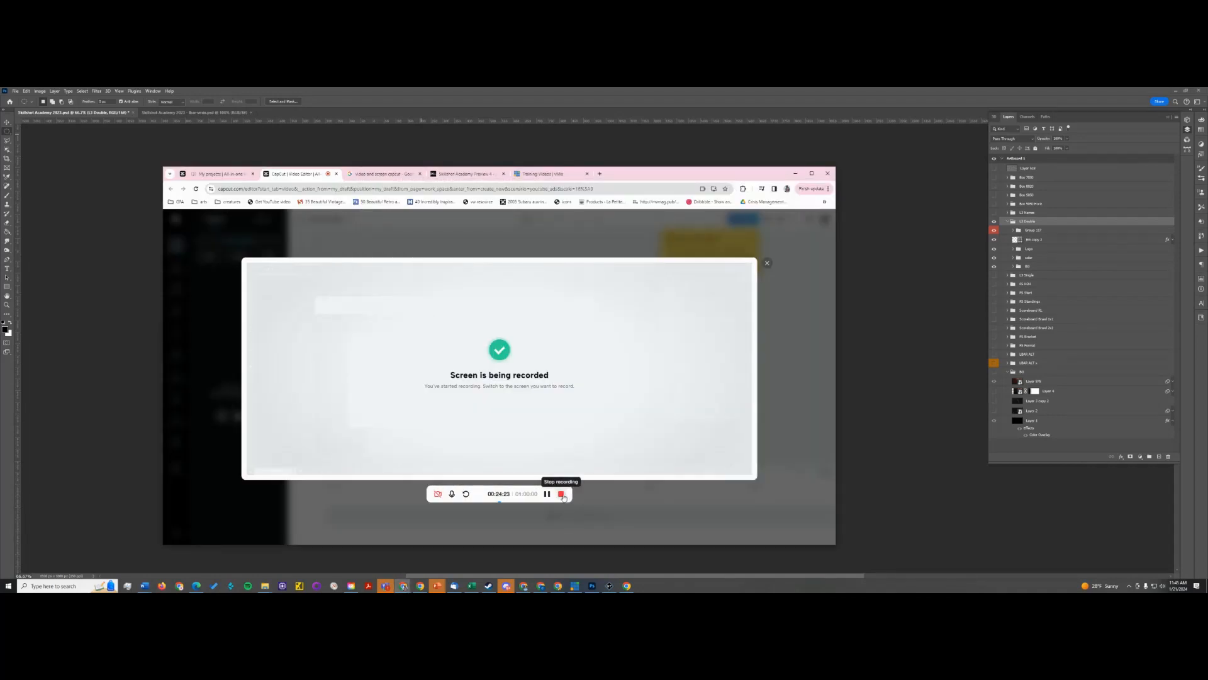